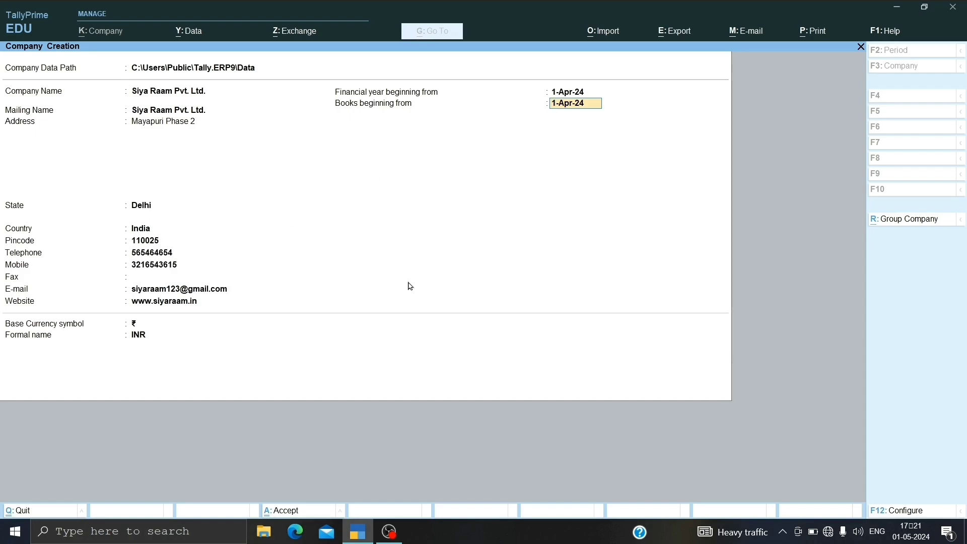
Step: Create the company Siya Raam Pvt. Ltd. with books beginning 1-Apr-24, base currency symbol ₹ and formal name INR
{"action": "key", "text": "Return"}
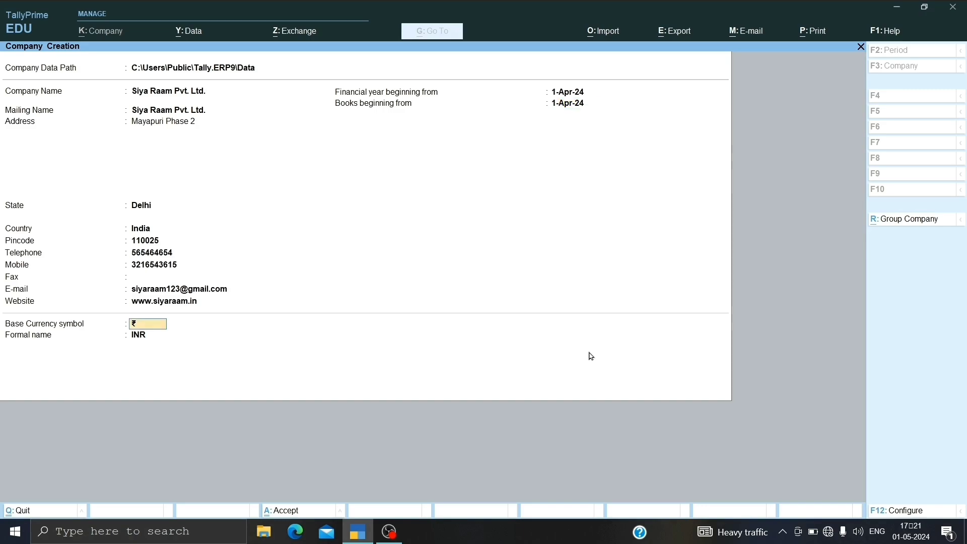
{"action": "key", "text": "Return"}
{"action": "key", "text": "Return"}
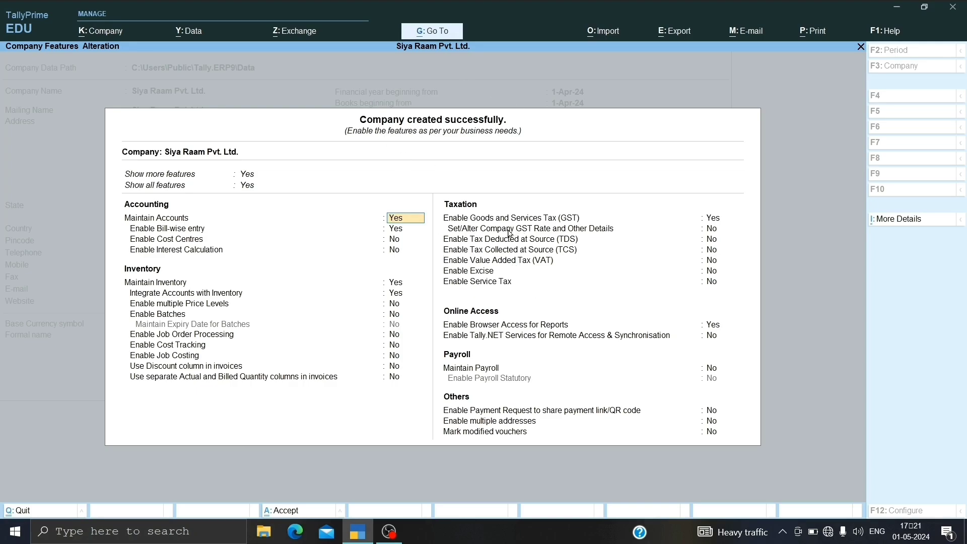
Step: Enable Goods and Services Tax (GST) in the company features and open the GST registration details
{"action": "key", "text": "Down"}
{"action": "key", "text": "Down"}
{"action": "key", "text": "Down"}
{"action": "key", "text": "Down"}
{"action": "key", "text": "Down"}
{"action": "key", "text": "Down"}
{"action": "key", "text": "Down"}
{"action": "key", "text": "Down"}
{"action": "key", "text": "Down"}
{"action": "key", "text": "Down"}
{"action": "key", "text": "Down"}
{"action": "key", "text": "Down"}
{"action": "key", "text": "Down"}
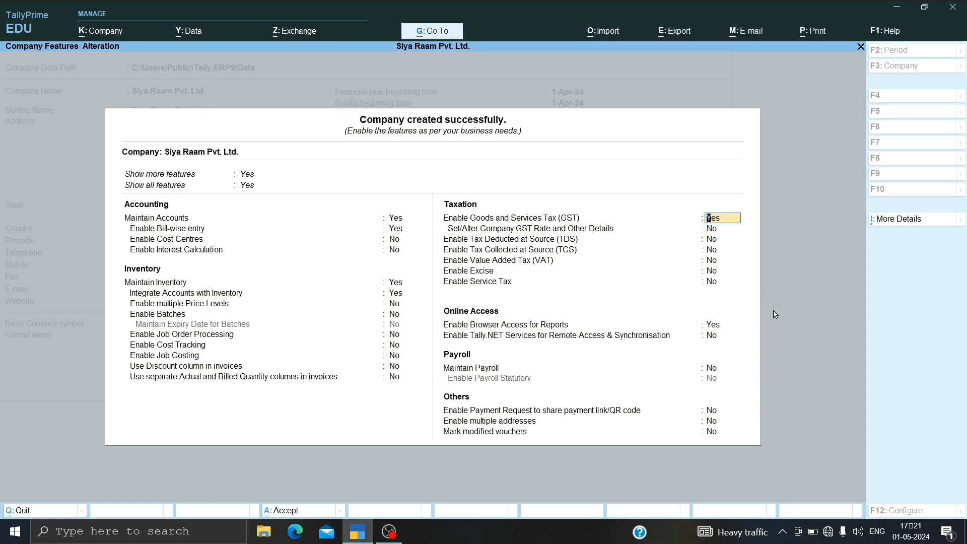
{"action": "key", "text": "Return"}
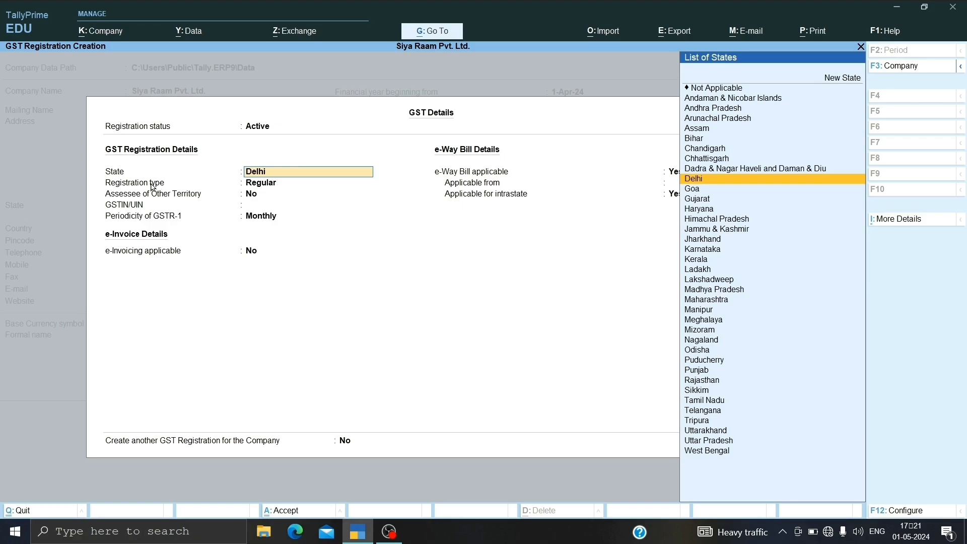
Step: Set the GST registration type to Regular, keep Assessee of Other Territory at No and enter the company's GSTIN/UIN
{"action": "left_click", "coordinate": [272, 184]}
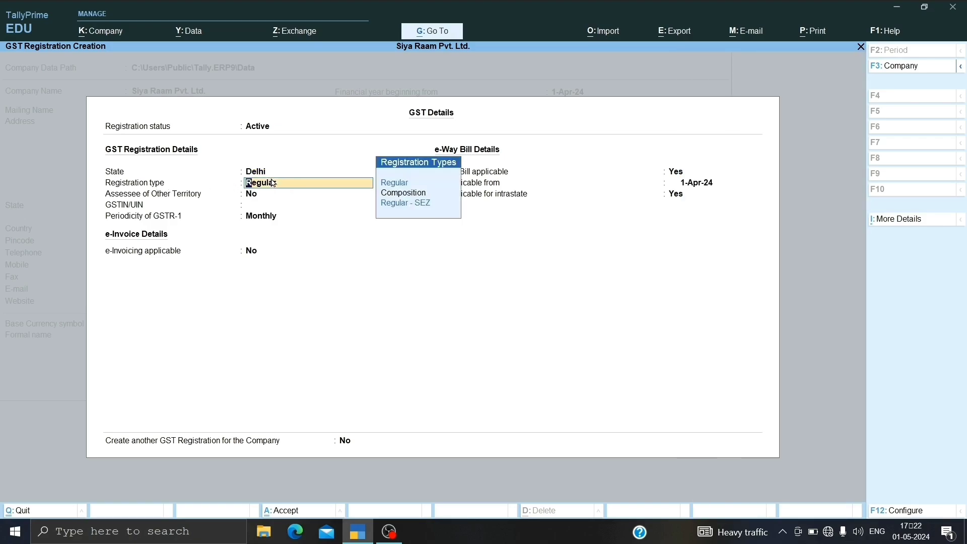
{"action": "key", "text": "Return"}
{"action": "key", "text": "Return"}
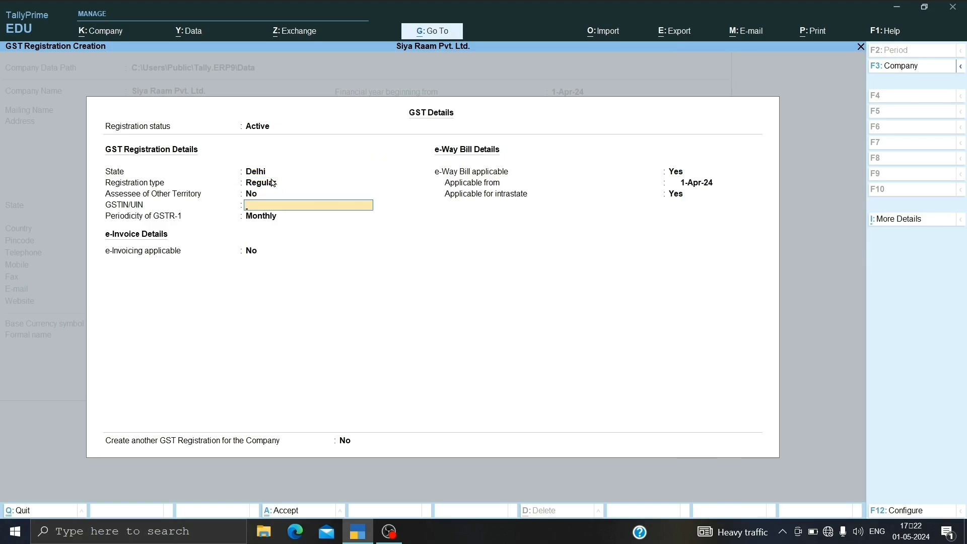
{"action": "type", "text": "DL21651NBJKBKJ"}
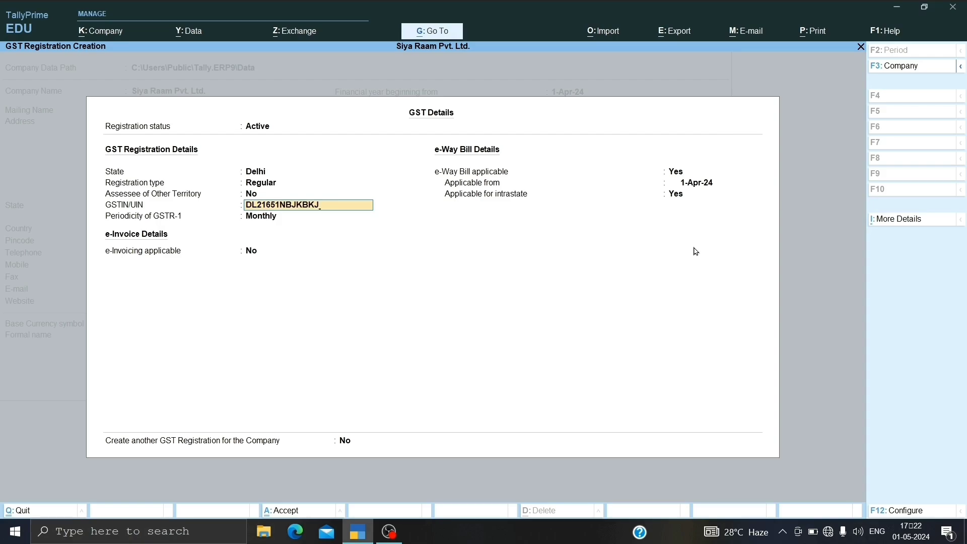
{"action": "key", "text": "Return"}
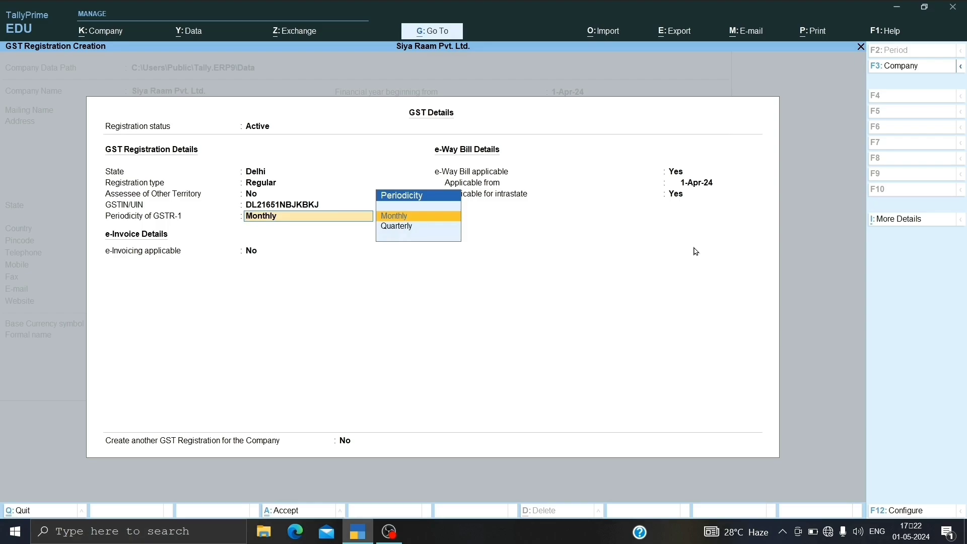
Step: Accept the GST registration with monthly GSTR-1 and no e-invoicing, and save the company features
{"action": "key", "text": "Return"}
{"action": "key", "text": "Return"}
{"action": "key", "text": "Return"}
{"action": "key", "text": "Return"}
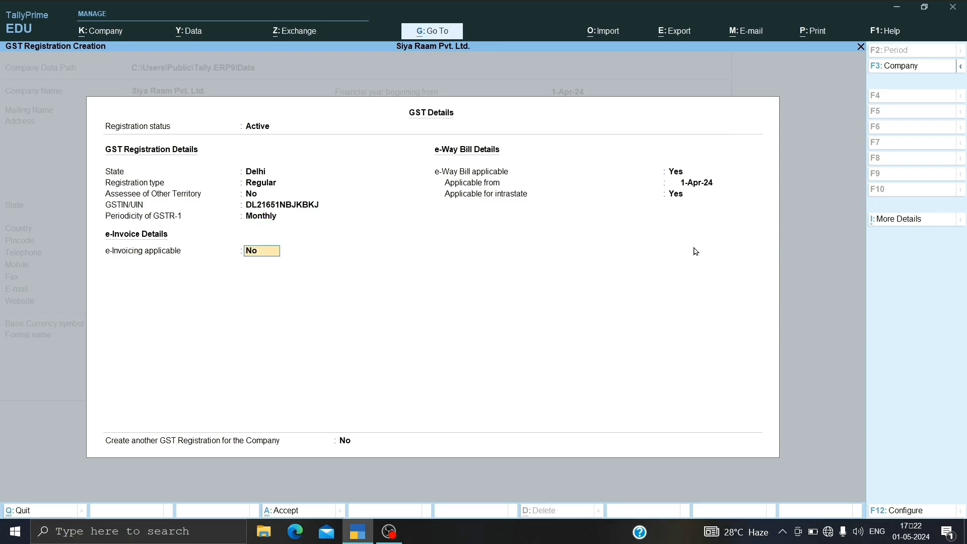
{"action": "key", "text": "Return"}
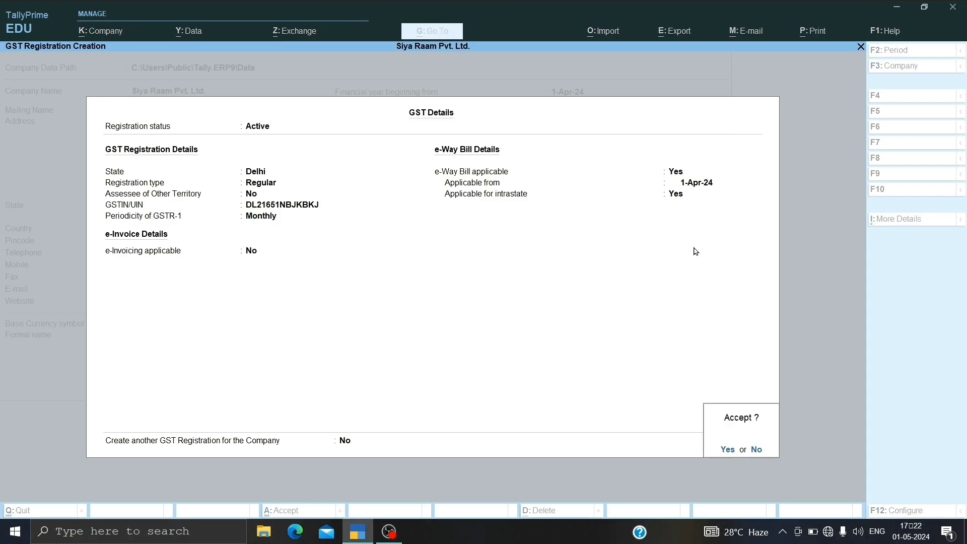
{"action": "key", "text": "Return"}
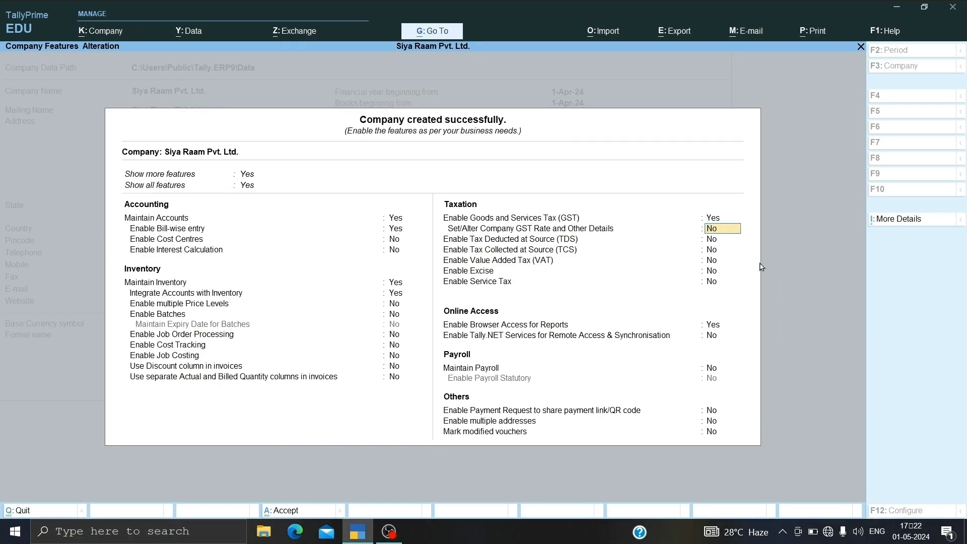
{"action": "key", "text": "ctrl+a"}
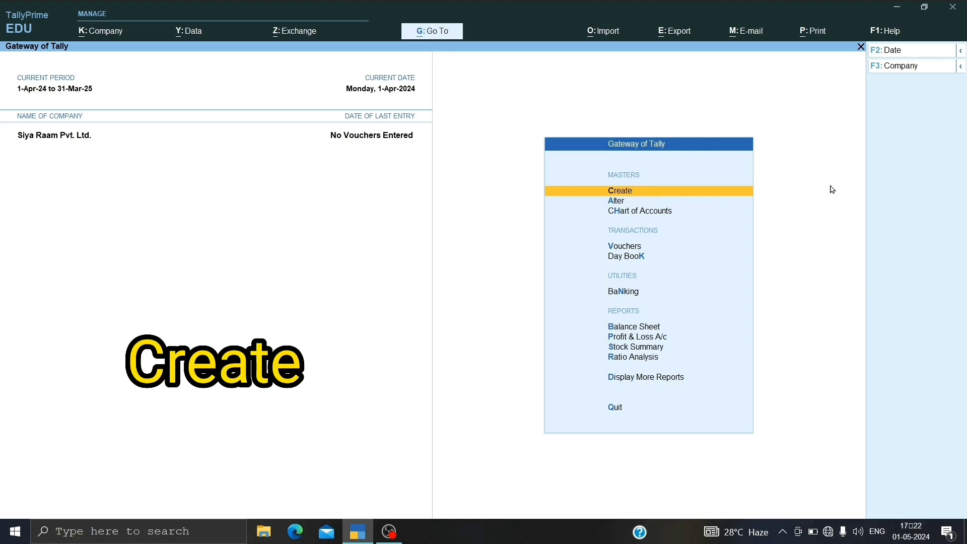
Step: Open the existing Main Location godown for alteration and save it under Primary with no alias
{"action": "key", "text": "Return"}
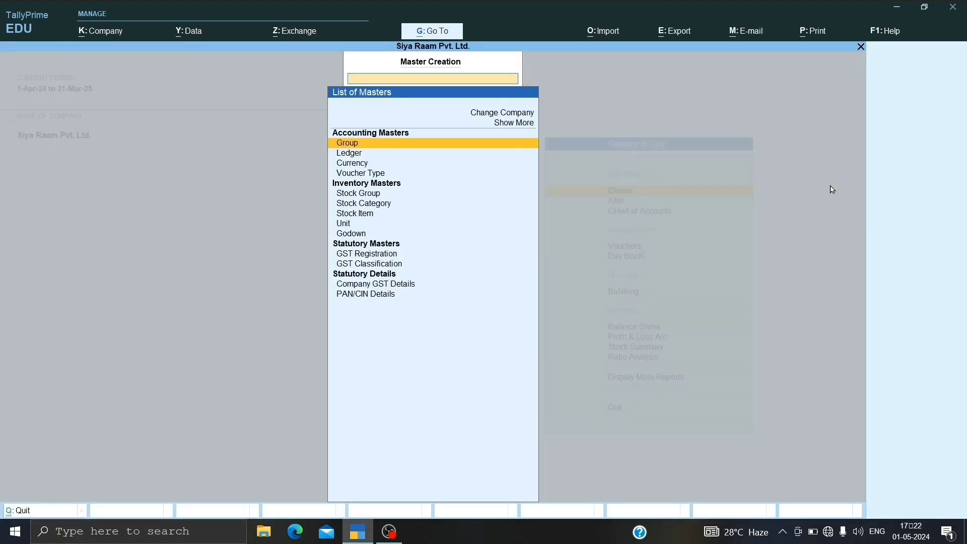
{"action": "key", "text": "Down"}
{"action": "key", "text": "Down"}
{"action": "key", "text": "Down"}
{"action": "key", "text": "Down"}
{"action": "key", "text": "Down"}
{"action": "key", "text": "Down"}
{"action": "key", "text": "Down"}
{"action": "key", "text": "Down"}
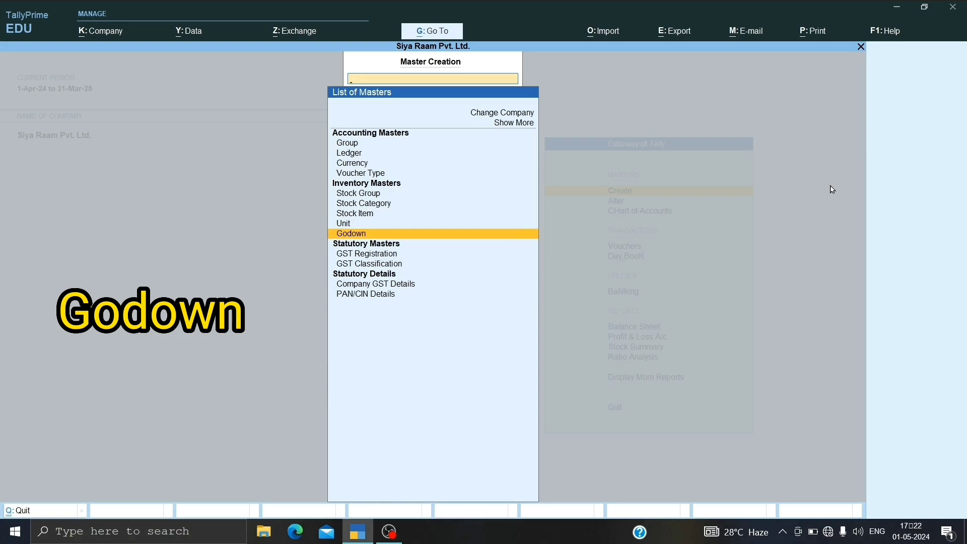
{"action": "key", "text": "Return"}
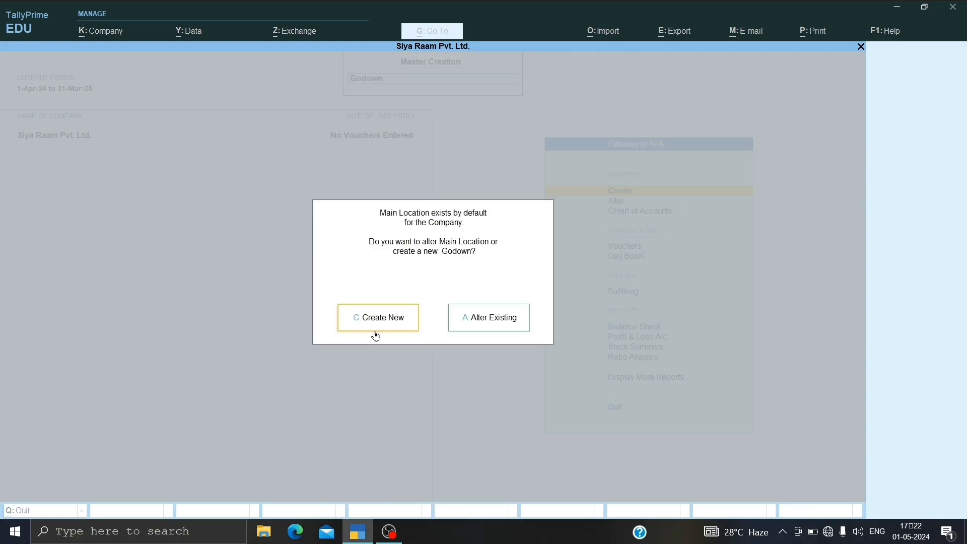
{"action": "left_click", "coordinate": [523, 333]}
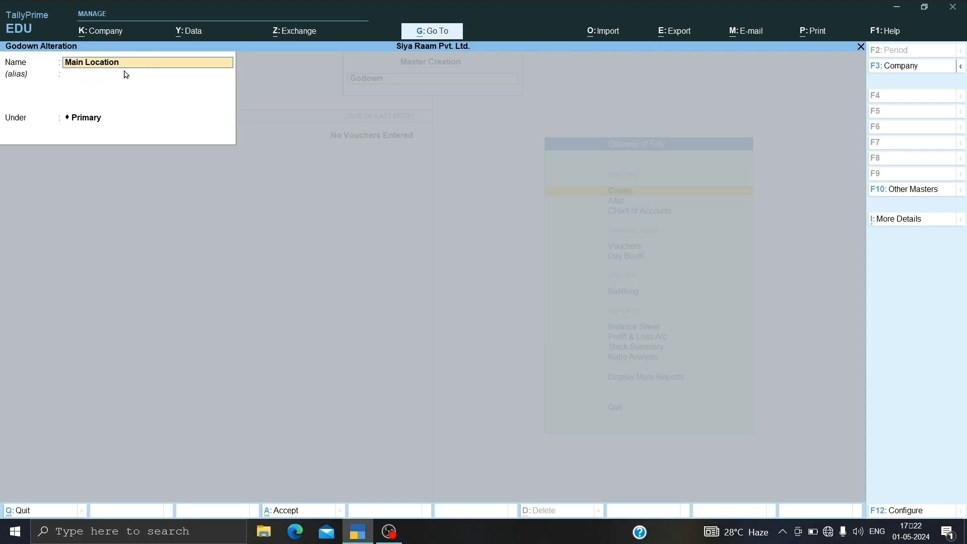
{"action": "key", "text": "Return"}
{"action": "key", "text": "Return"}
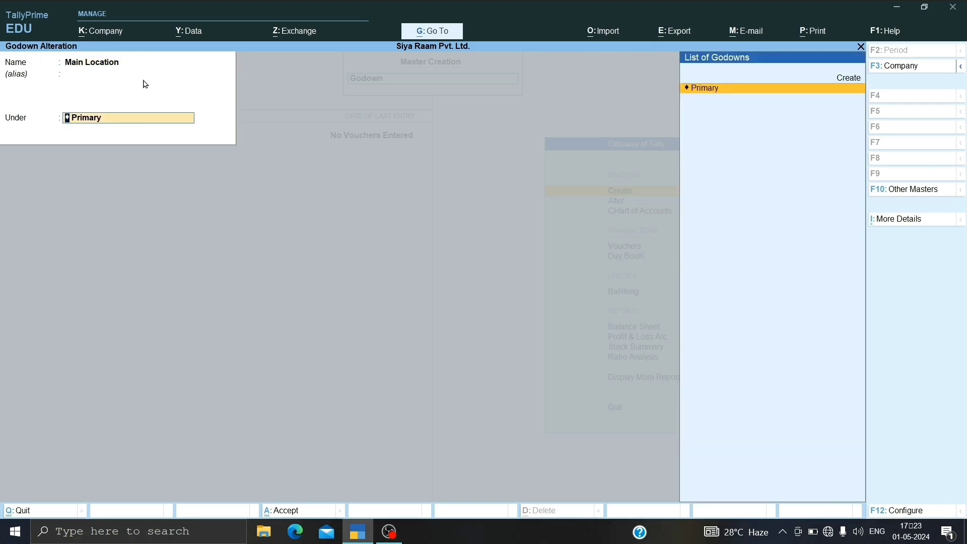
{"action": "key", "text": "Return"}
Step: Create a new godown named Public School Side under Primary and return to the list of masters
{"action": "key", "text": "Return"}
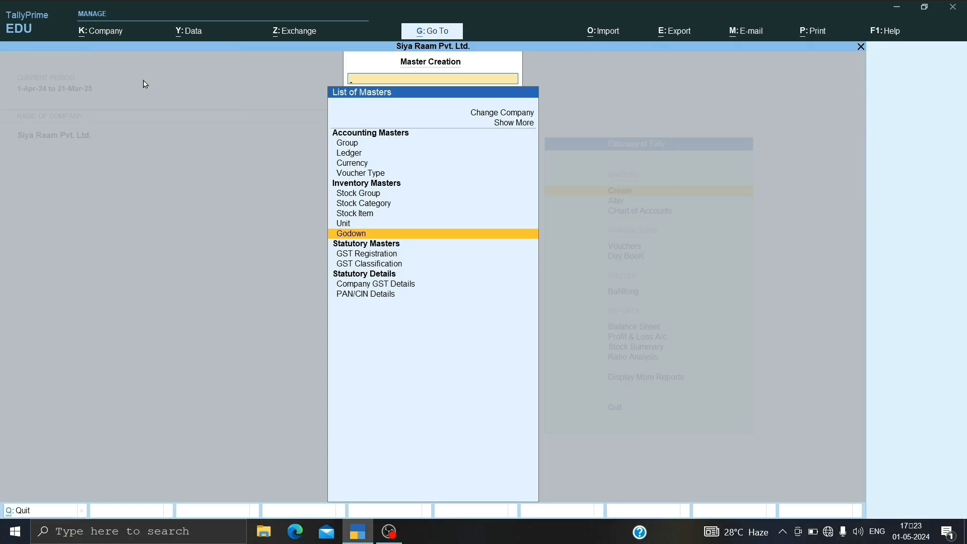
{"action": "key", "text": "Return"}
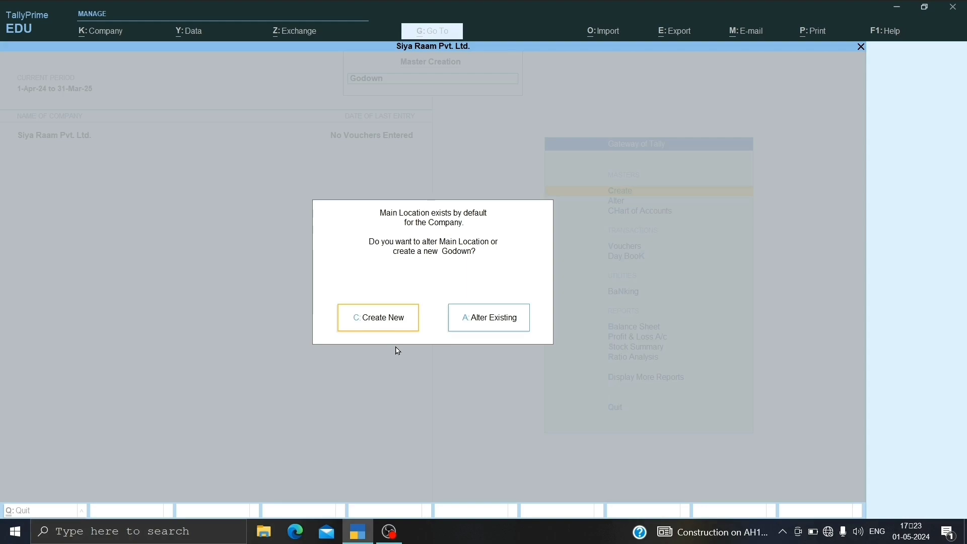
{"action": "key", "text": "c"}
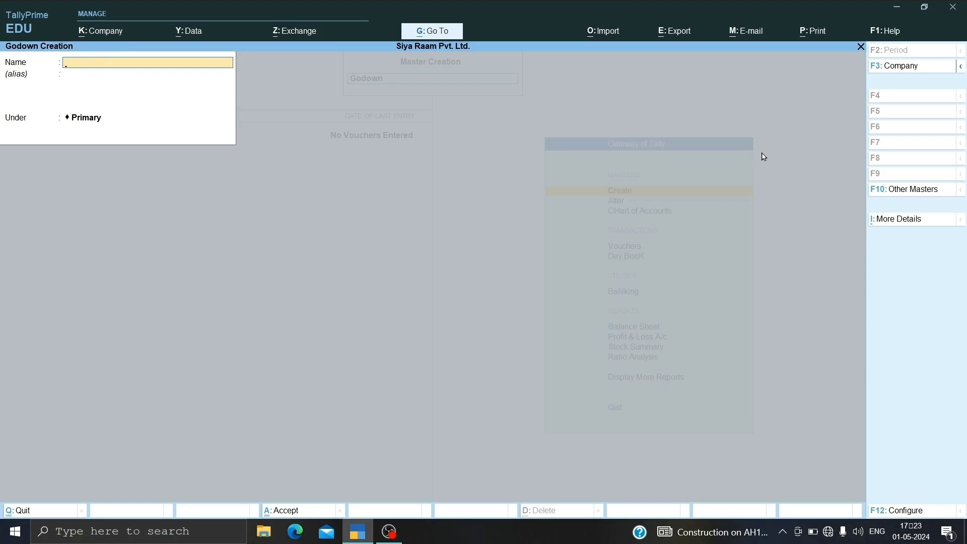
{"action": "type", "text": "Public School S"}
{"action": "type", "text": "ide\""}
{"action": "key", "text": "Return"}
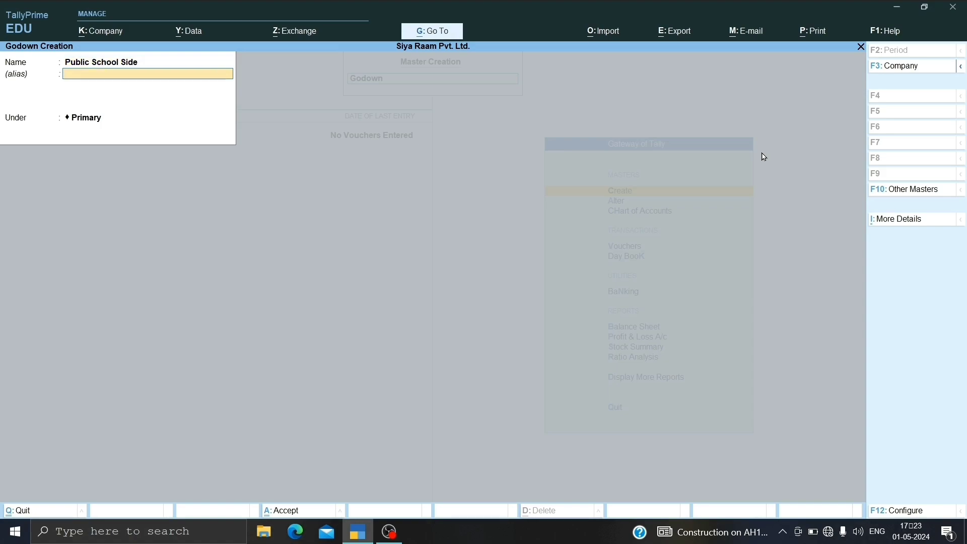
{"action": "key", "text": "Return"}
{"action": "key", "text": "Return"}
{"action": "key", "text": "Return"}
{"action": "key", "text": "Escape"}
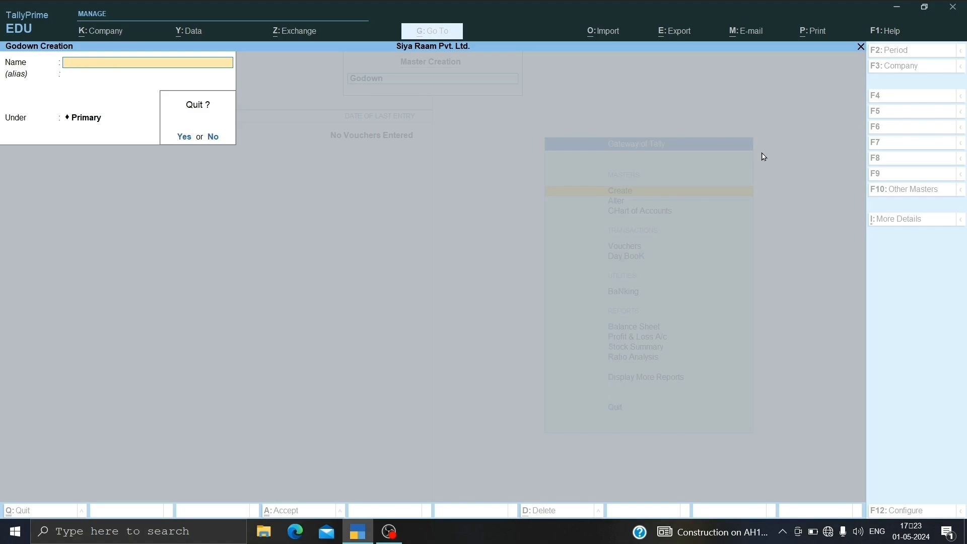
{"action": "key", "text": "y"}
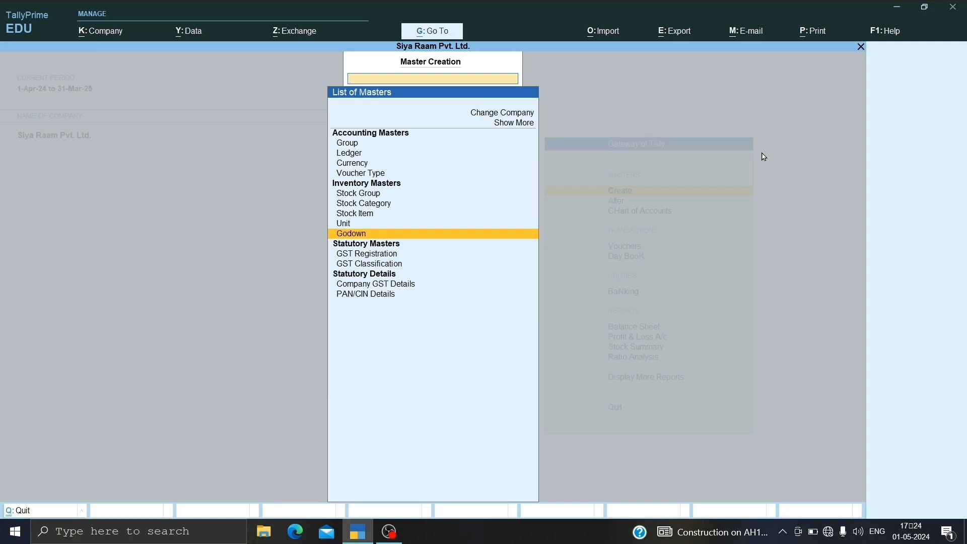
Step: Start a new ledger named Ambuja Traders A/c with no alias
{"action": "key", "text": "Up"}
{"action": "key", "text": "Up"}
{"action": "key", "text": "Up"}
{"action": "key", "text": "Up"}
{"action": "key", "text": "Up"}
{"action": "key", "text": "Up"}
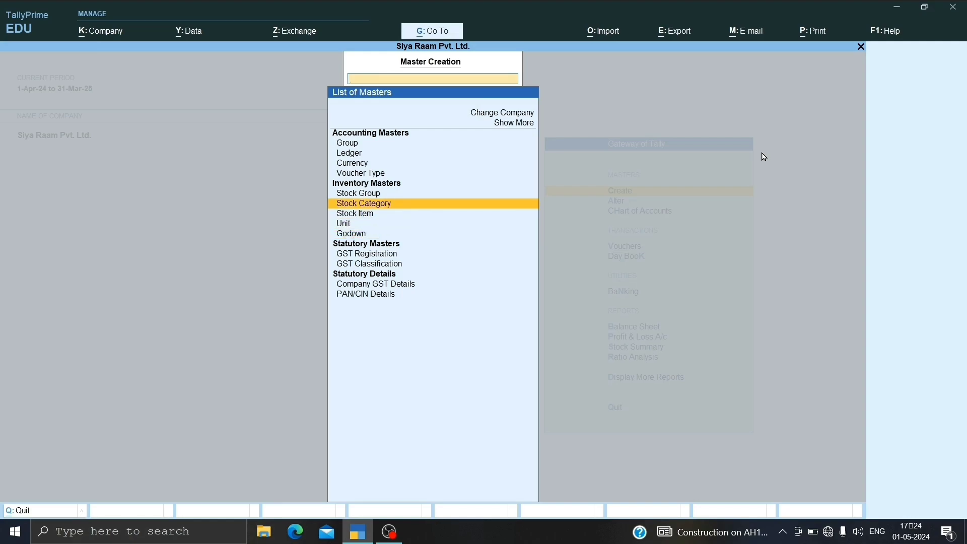
{"action": "key", "text": "Up"}
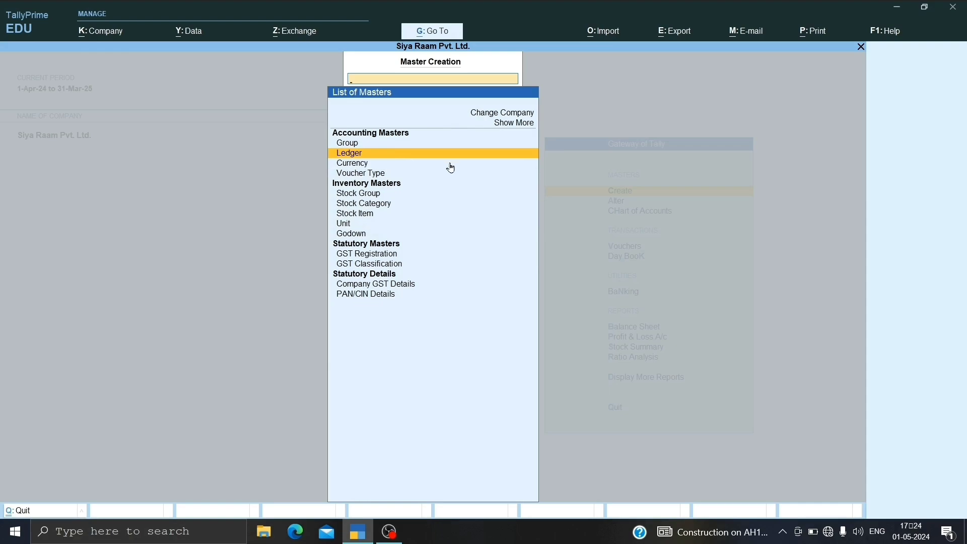
{"action": "key", "text": "Return"}
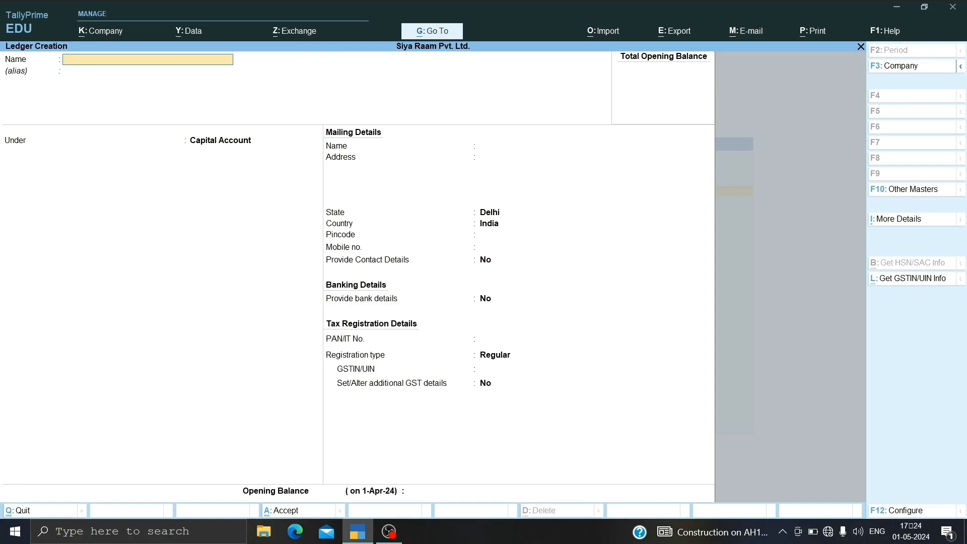
{"action": "type", "text": "Ambuja traders a/c"}
{"action": "key", "text": "Return"}
{"action": "key", "text": "Return"}
Step: Place the ledger under Sundry Creditors with bill-by-bill balances, leaving the default credit period and address blank
{"action": "type", "text": "sundry cr"}
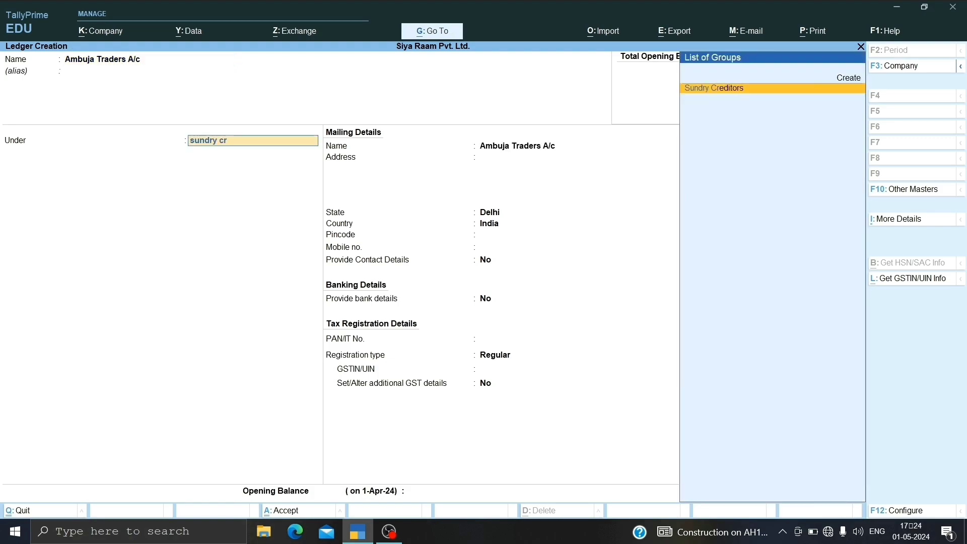
{"action": "key", "text": "Return"}
{"action": "key", "text": "Return"}
{"action": "key", "text": "Return"}
{"action": "key", "text": "Return"}
{"action": "key", "text": "Return"}
{"action": "key", "text": "Return"}
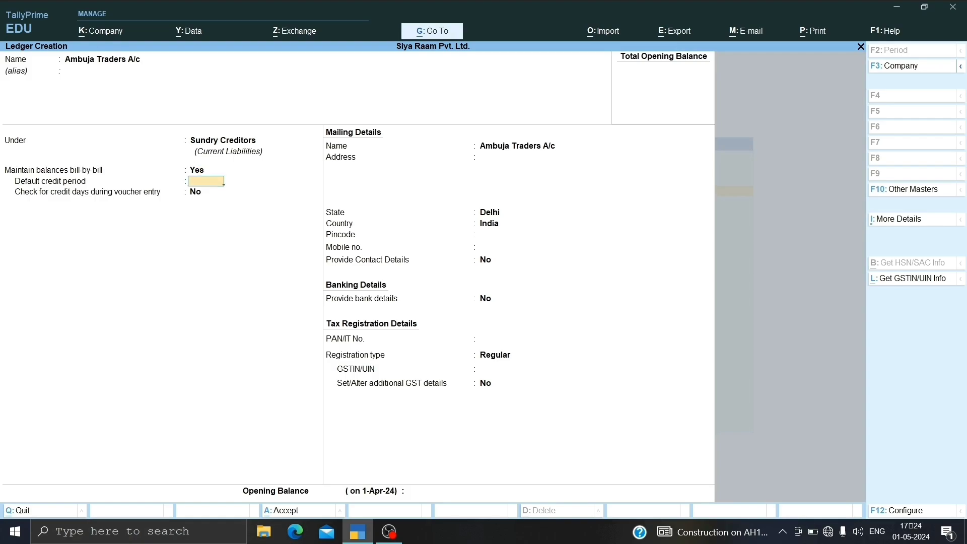
{"action": "key", "text": "Return"}
{"action": "key", "text": "Return"}
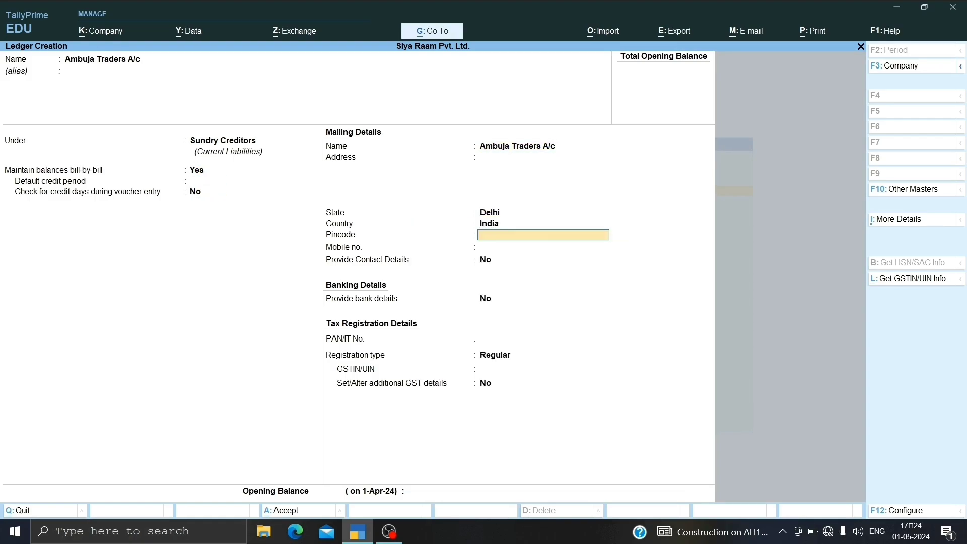
Step: Confirm Delhi as the ledger's state and India as its country, leaving contact and bank details at No
{"action": "key", "text": "BackSpace"}
{"action": "key", "text": "BackSpace"}
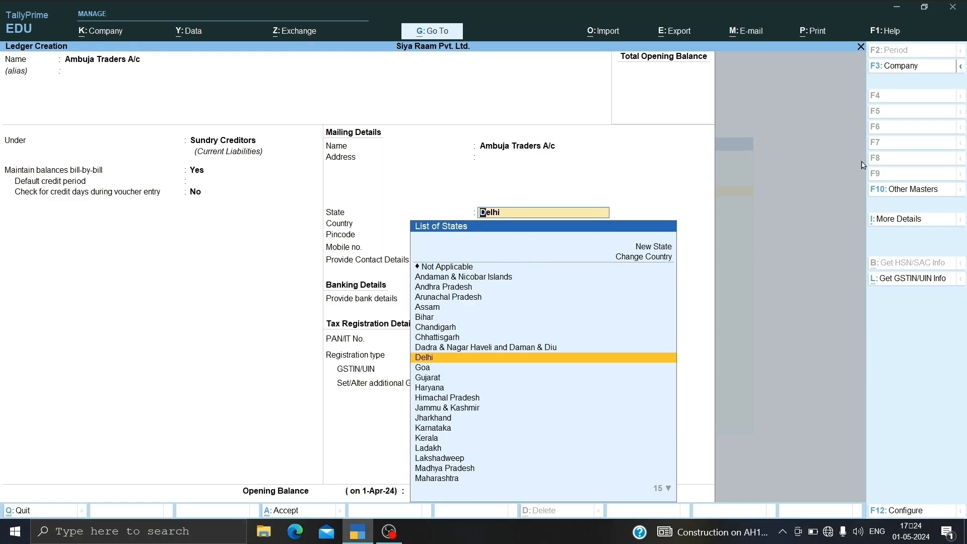
{"action": "key", "text": "Return"}
{"action": "key", "text": "Return"}
{"action": "key", "text": "Return"}
{"action": "key", "text": "Return"}
{"action": "key", "text": "Return"}
{"action": "key", "text": "Return"}
{"action": "key", "text": "Return"}
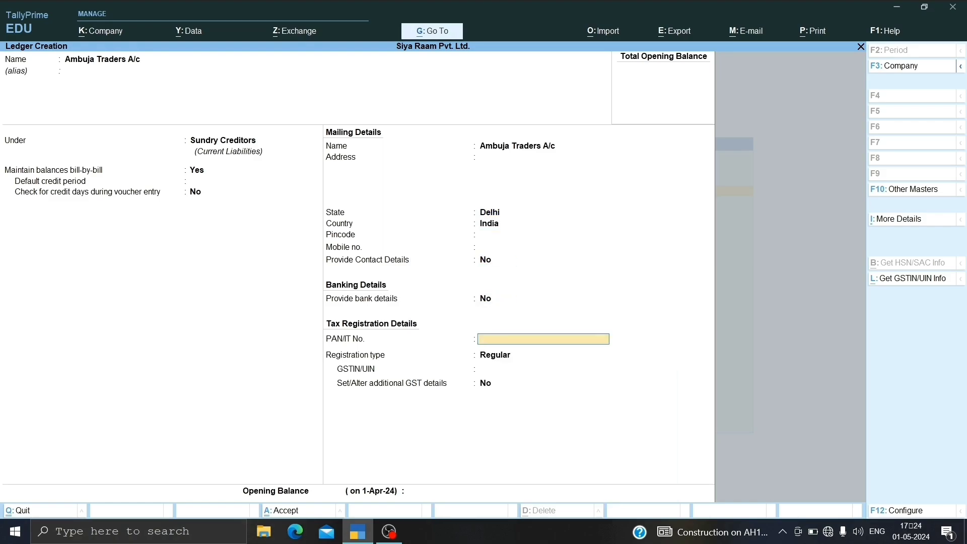
Step: Enter the supplier's GSTIN/UIN with Regular registration and save the ledger without an opening balance
{"action": "key", "text": "Return"}
{"action": "type", "text": "5"}
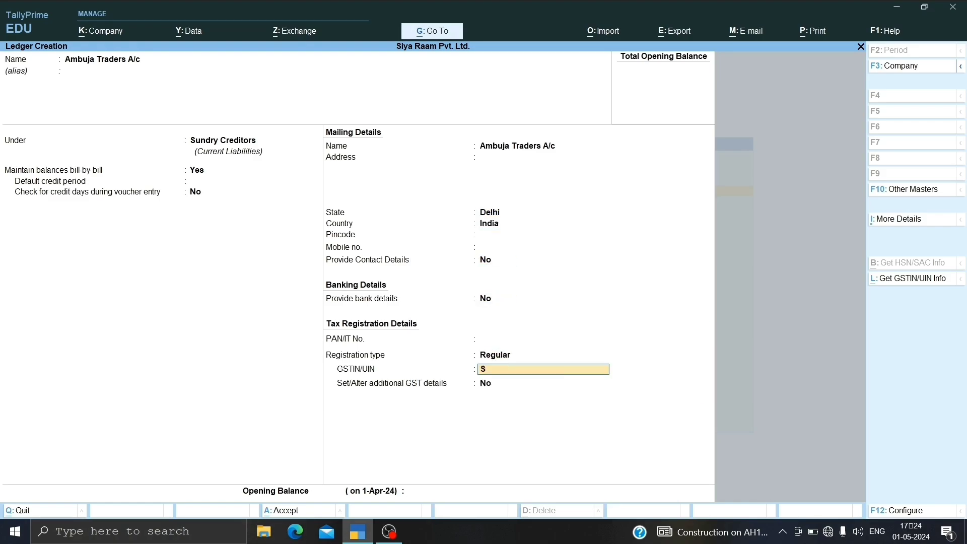
{"action": "key", "text": "BackSpace"}
{"action": "type", "text": "DK"}
{"action": "key", "text": "BackSpace"}
{"action": "type", "text": "L145361HJJK"}
{"action": "key", "text": "Return"}
{"action": "key", "text": "Return"}
{"action": "key", "text": "Return"}
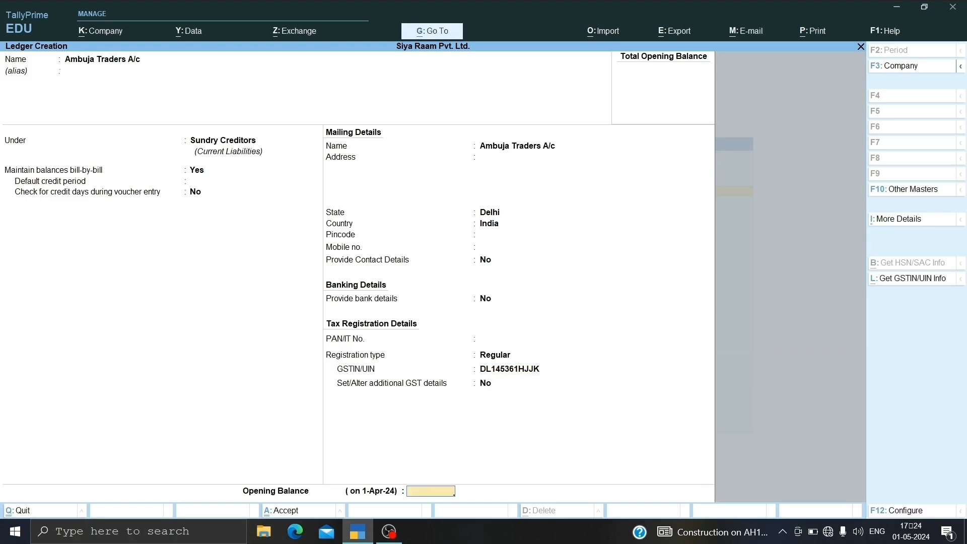
{"action": "key", "text": "Return"}
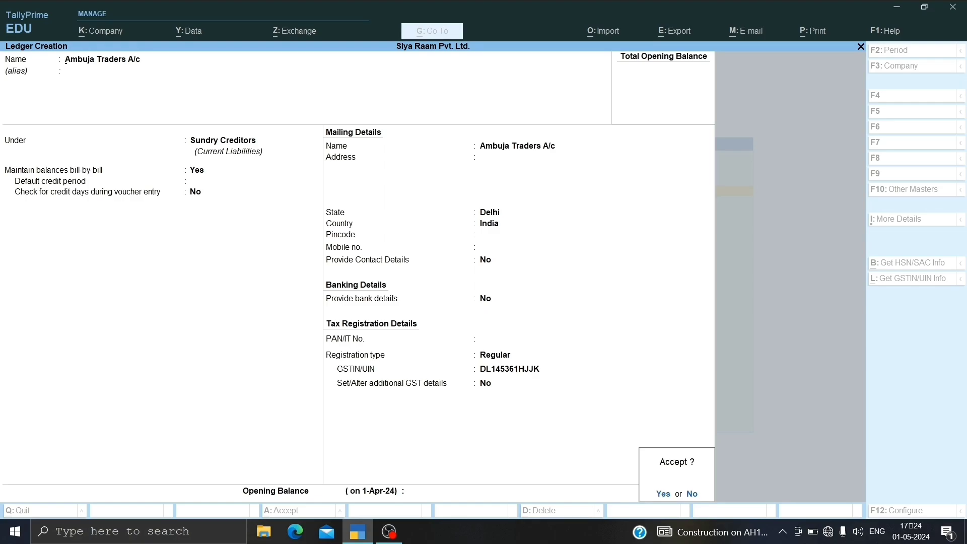
{"action": "key", "text": "Return"}
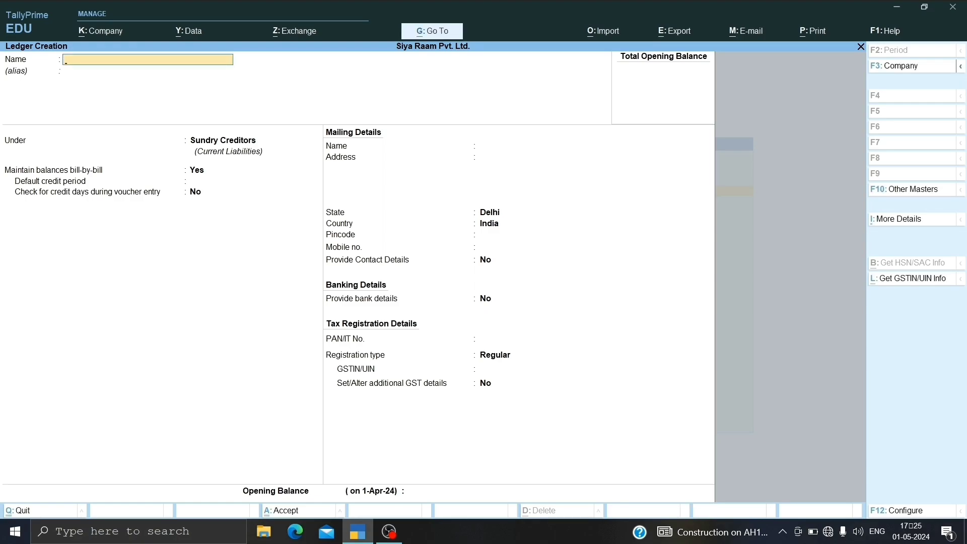
Step: Start a new ledger named Purchase A/c and place it under Purchase Accounts
{"action": "type", "text": "Purchase a/c"}
{"action": "key", "text": "Return"}
{"action": "type", "text": "Pur"}
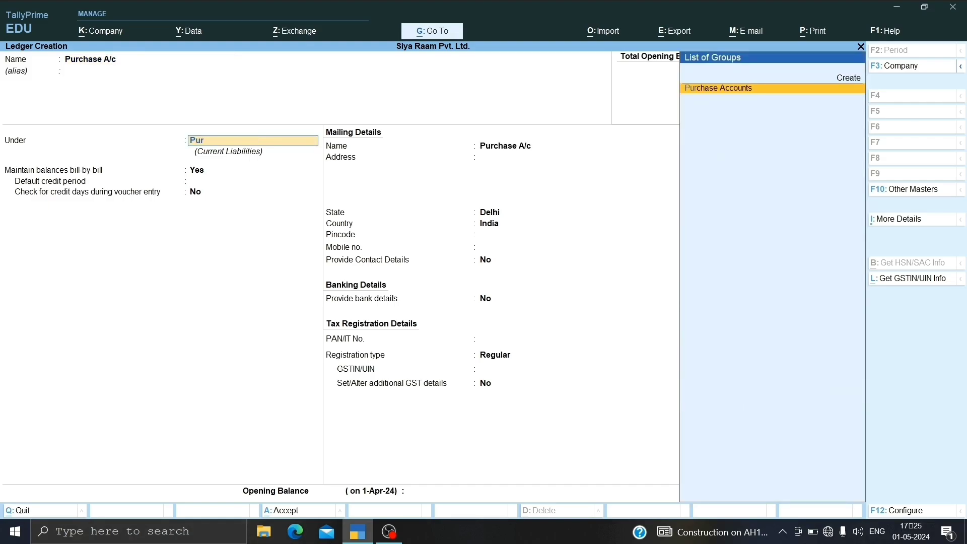
{"action": "key", "text": "Return"}
Step: Keep GST applicability as Applicable for the purchase ledger, with HSN/SAC and GST rate details as per Company/Group
{"action": "key", "text": "Return"}
{"action": "key", "text": "Return"}
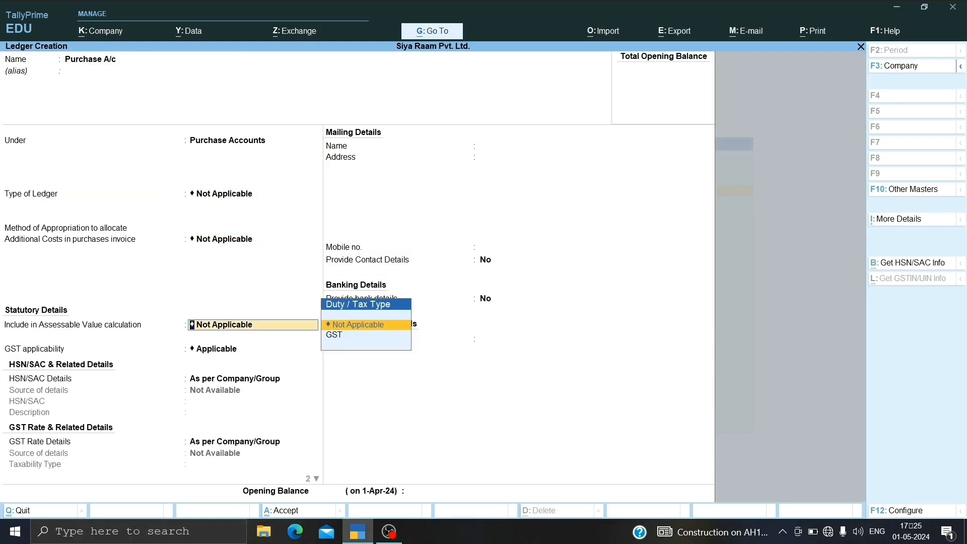
{"action": "key", "text": "Return"}
{"action": "key", "text": "Return"}
{"action": "key", "text": "Return"}
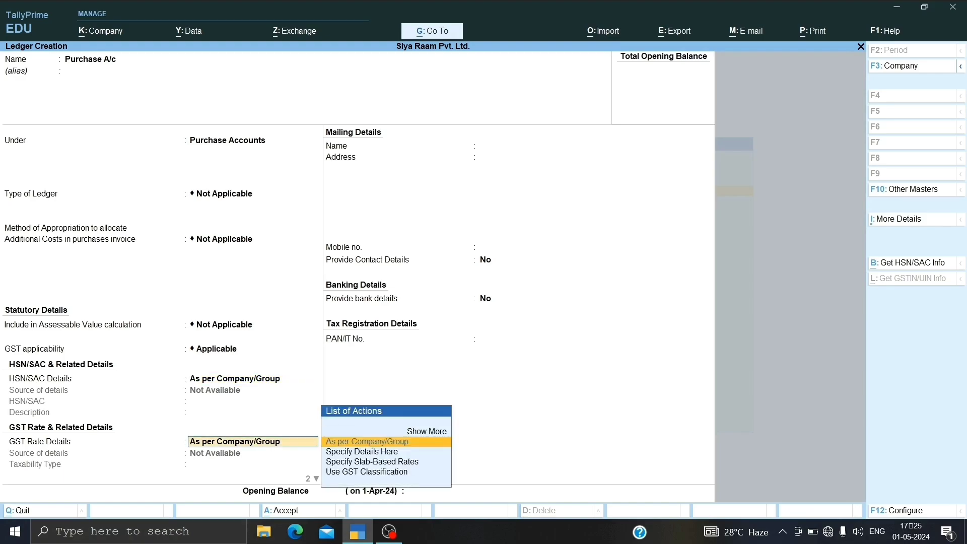
{"action": "key", "text": "BackSpace"}
{"action": "key", "text": "BackSpace"}
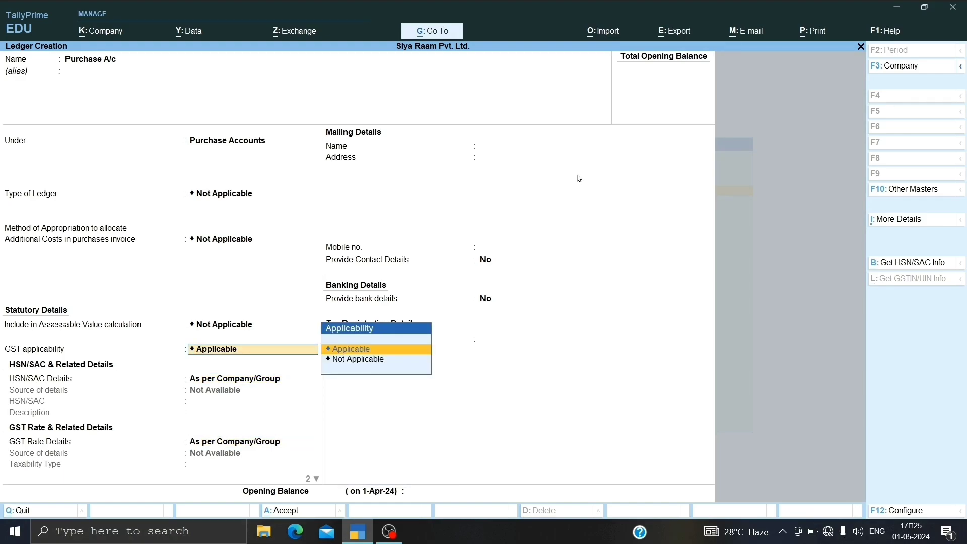
{"action": "key", "text": "Return"}
{"action": "key", "text": "Return"}
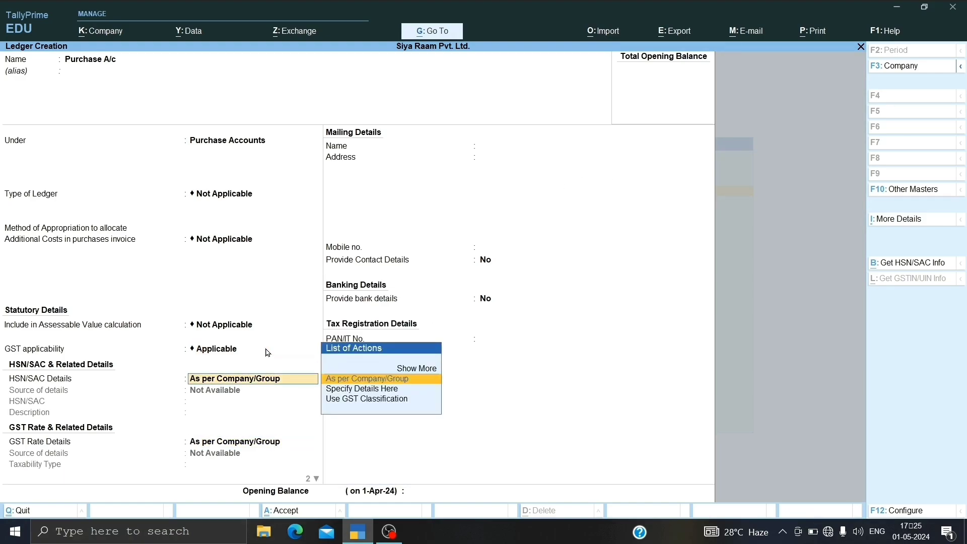
{"action": "key", "text": "Return"}
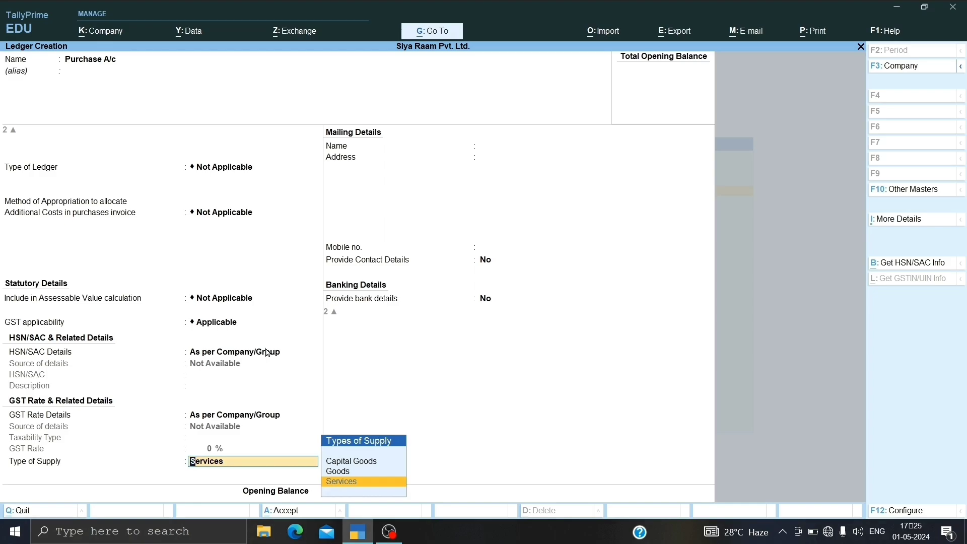
Step: Set the purchase ledger's type of supply to Goods and save it without an opening balance
{"action": "key", "text": "Up"}
{"action": "key", "text": "Return"}
{"action": "key", "text": "Return"}
{"action": "key", "text": "y"}
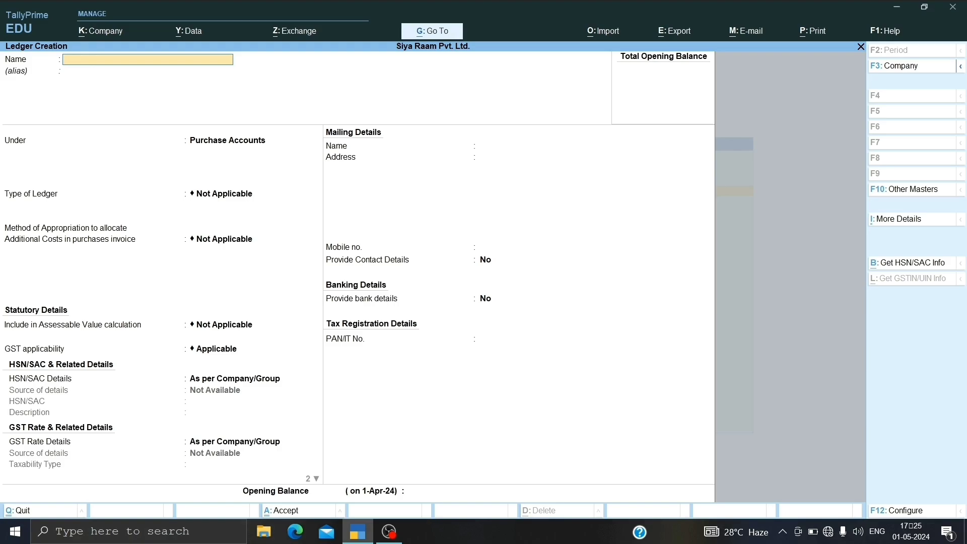
Step: Start a new ledger named Birla Traders A/c and place it under Sundry Debtors
{"action": "type", "text": "Bu"}
{"action": "key", "text": "BackSpace"}
{"action": "type", "text": "irla Traders A/c"}
{"action": "key", "text": "Return"}
{"action": "type", "text": "Sundry d"}
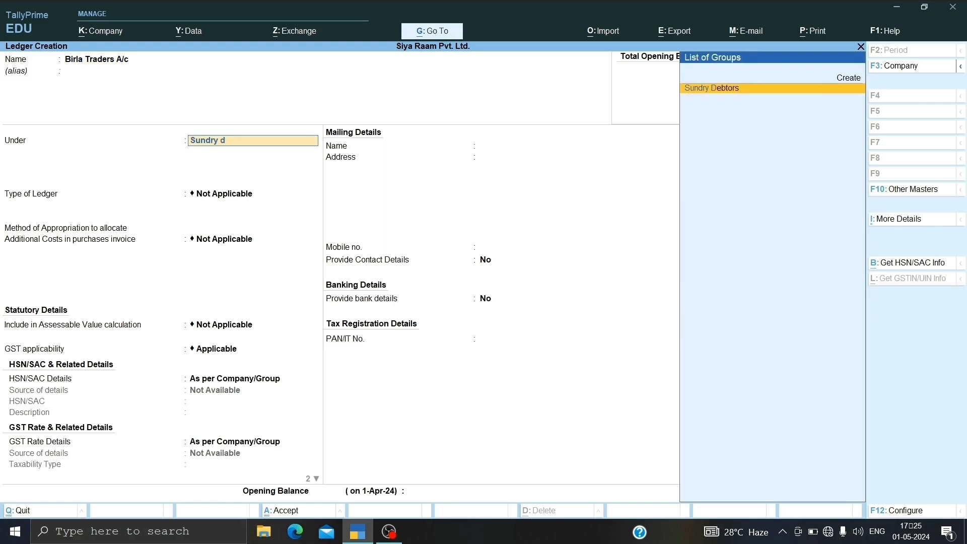
{"action": "key", "text": "Return"}
{"action": "key", "text": "Return"}
{"action": "key", "text": "Return"}
{"action": "key", "text": "Return"}
{"action": "key", "text": "Return"}
{"action": "key", "text": "Return"}
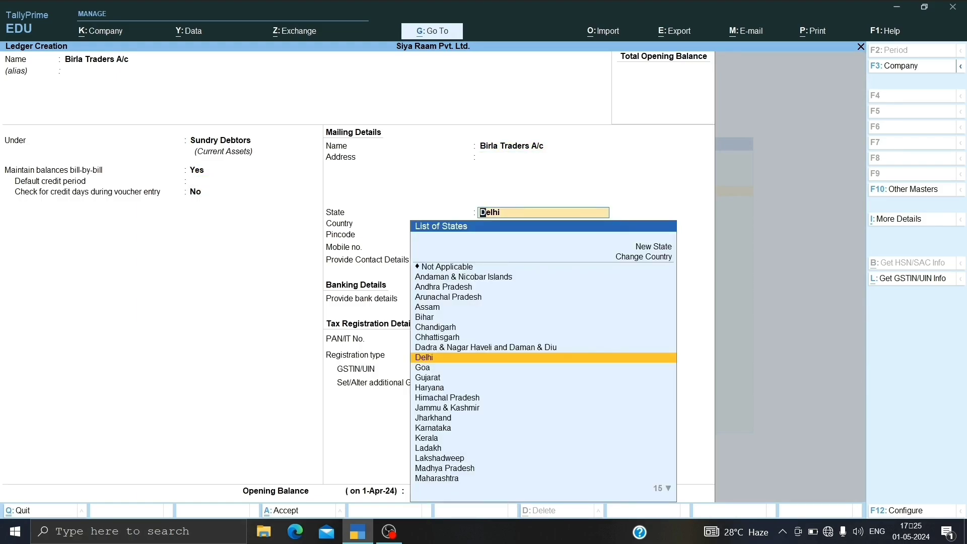
Step: Keep bill-by-bill balances for the customer ledger and confirm Delhi, India, leaving contact and bank details at No
{"action": "key", "text": "Return"}
{"action": "key", "text": "Return"}
{"action": "key", "text": "Return"}
{"action": "key", "text": "Return"}
{"action": "key", "text": "Return"}
{"action": "key", "text": "Return"}
{"action": "key", "text": "Return"}
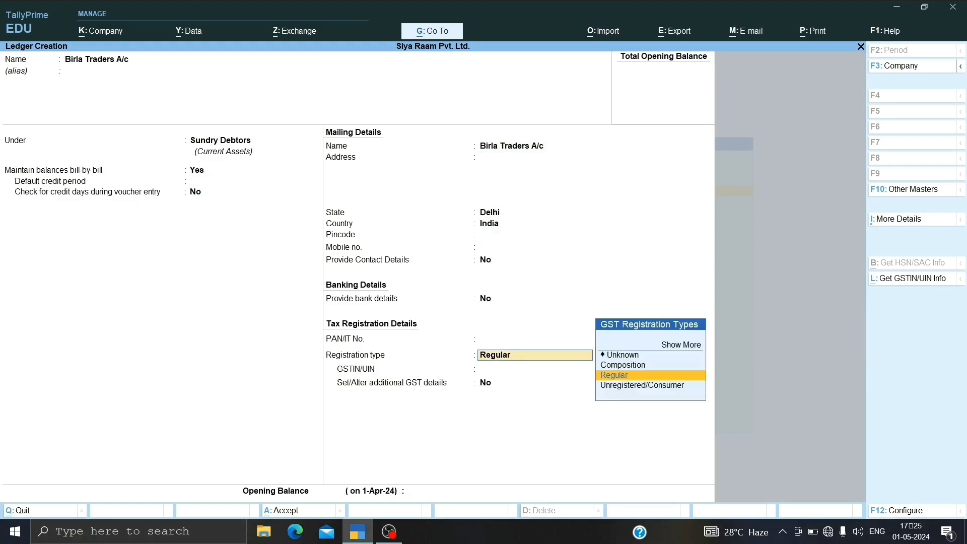
Step: Enter the customer's GSTIN/UIN with Regular registration and save the ledger without an opening balance
{"action": "type", "text": "DL1"}
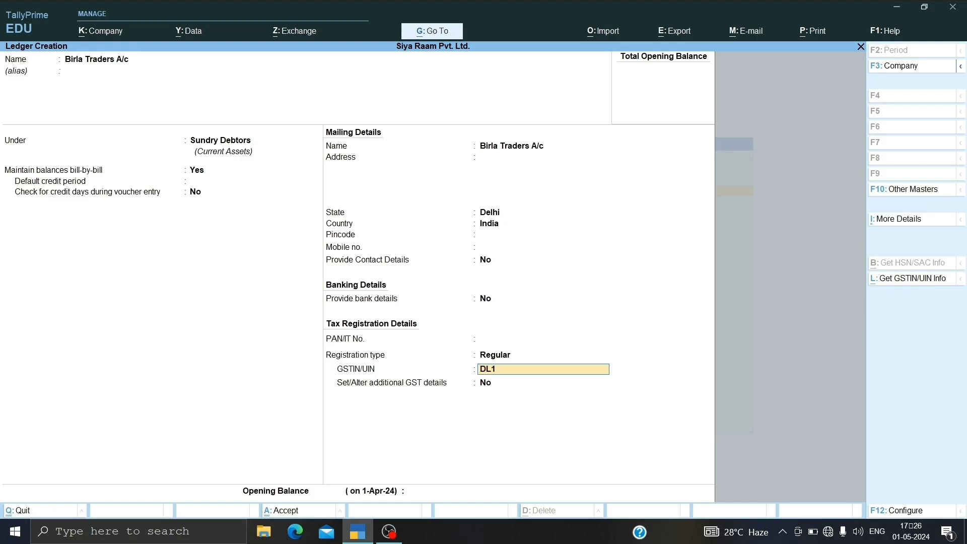
{"action": "type", "text": "561JHKH133"}
{"action": "key", "text": "Return"}
{"action": "key", "text": "Return"}
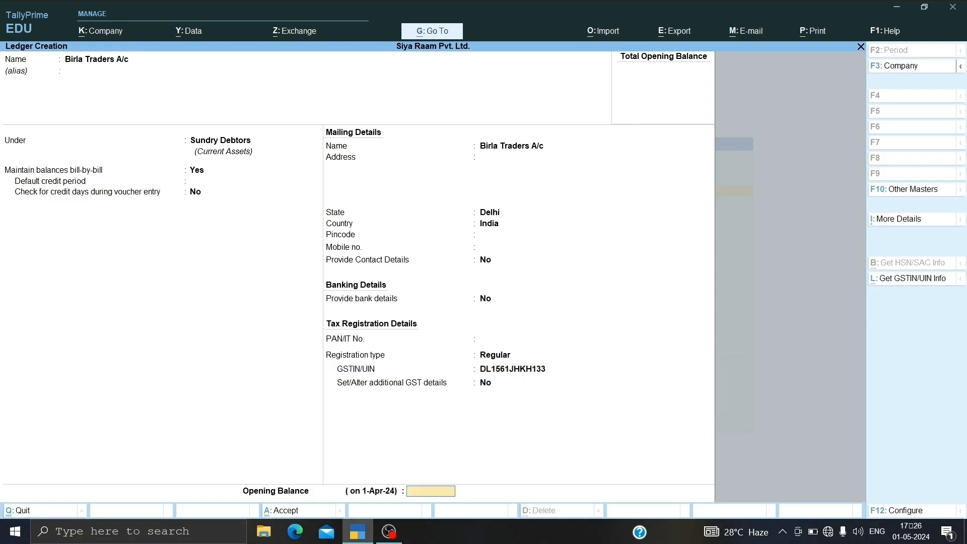
Step: Start a new ledger named Sales Work Contract with no alias and place it under Sales Accounts
{"action": "key", "text": "Return"}
{"action": "key", "text": "Return"}
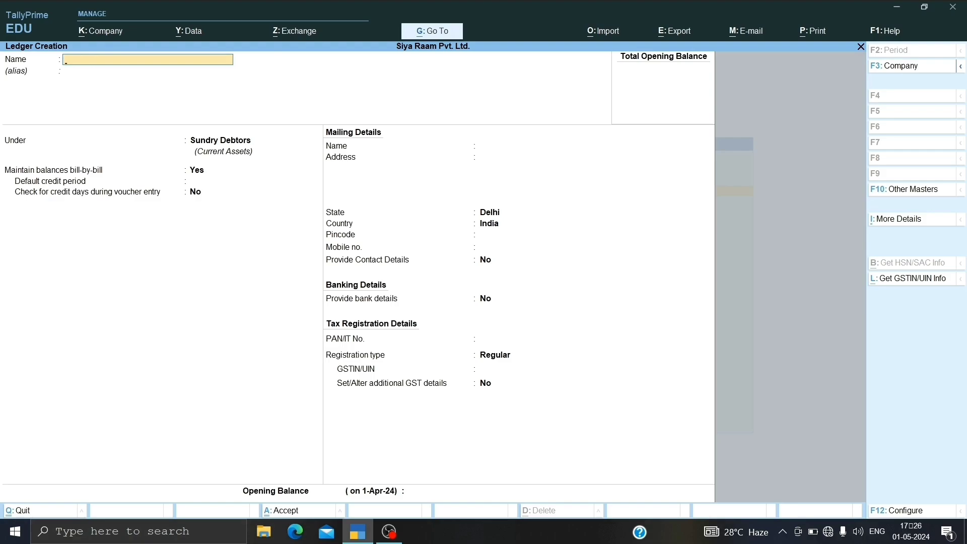
{"action": "type", "text": "Sales Work contract"}
{"action": "key", "text": "Return"}
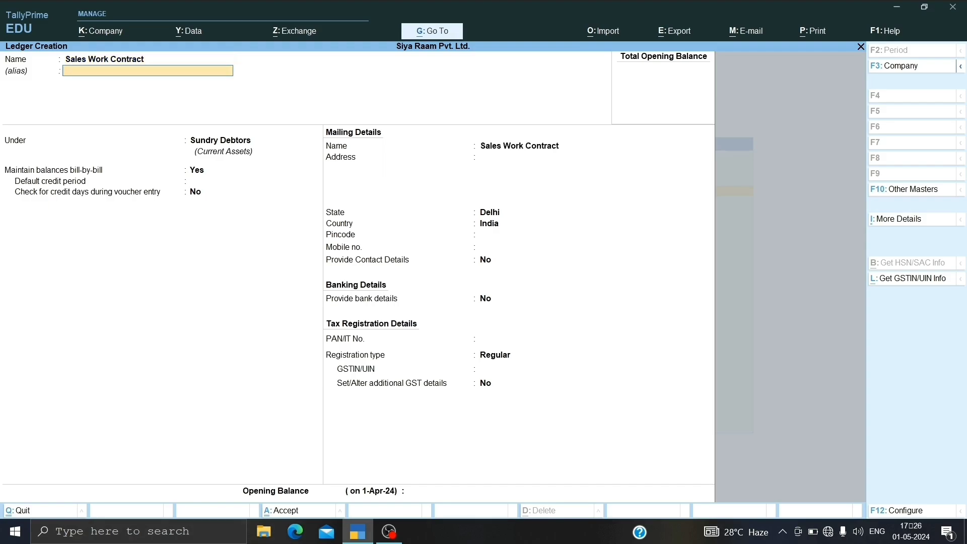
{"action": "key", "text": "Return"}
{"action": "type", "text": "Sales"}
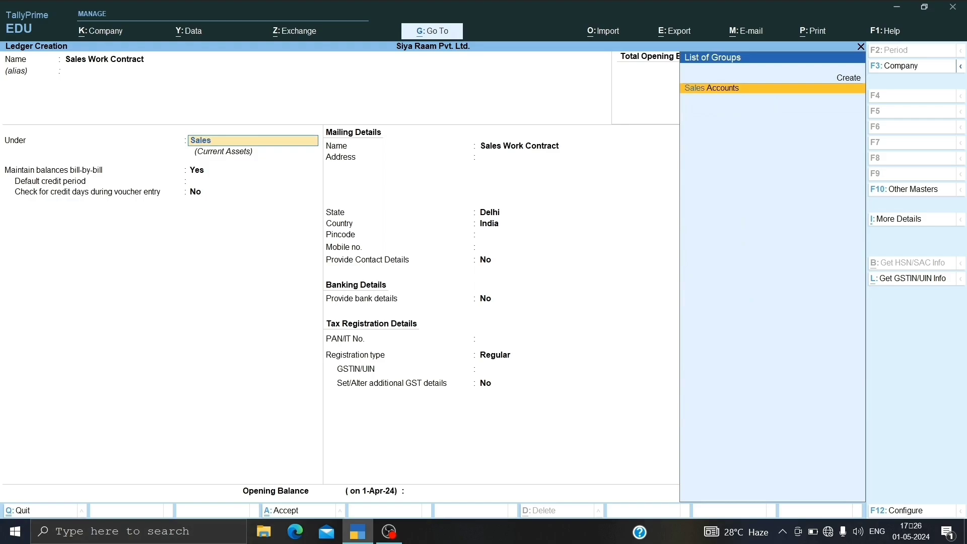
{"action": "key", "text": "Return"}
{"action": "key", "text": "Return"}
{"action": "key", "text": "Return"}
{"action": "key", "text": "Return"}
{"action": "key", "text": "Return"}
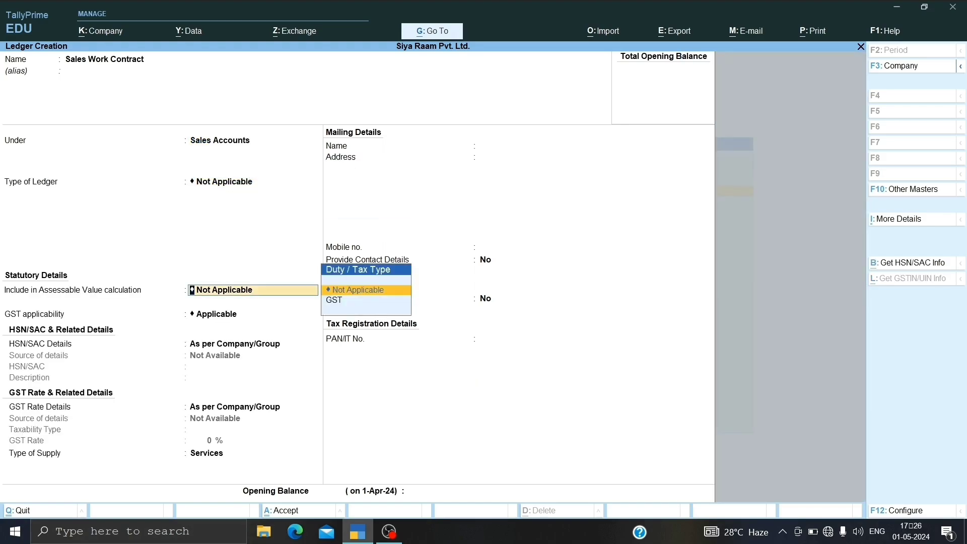
Step: Keep GST Applicable and Services as the sales ledger's type of supply, and save it without an opening balance
{"action": "key", "text": "Return"}
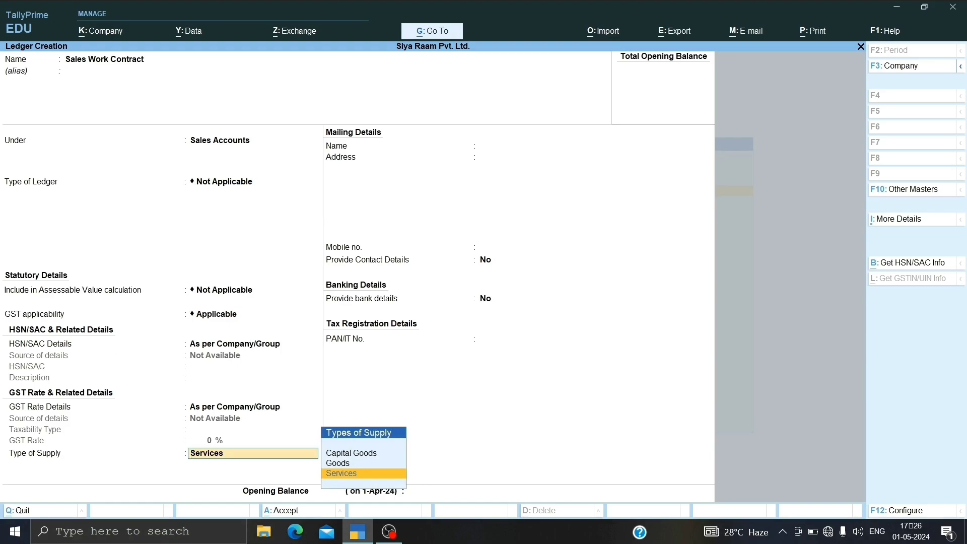
{"action": "key", "text": "Return"}
{"action": "key", "text": "Return"}
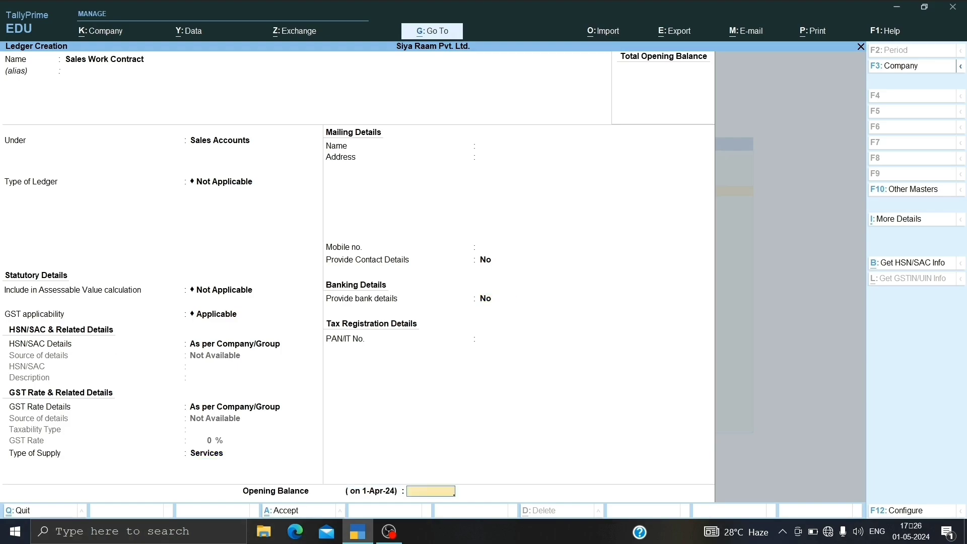
{"action": "key", "text": "Return"}
{"action": "key", "text": "Return"}
Step: Start a new ledger named Labour Charges with no alias
{"action": "type", "text": "Lab"}
{"action": "key", "text": "BackSpace"}
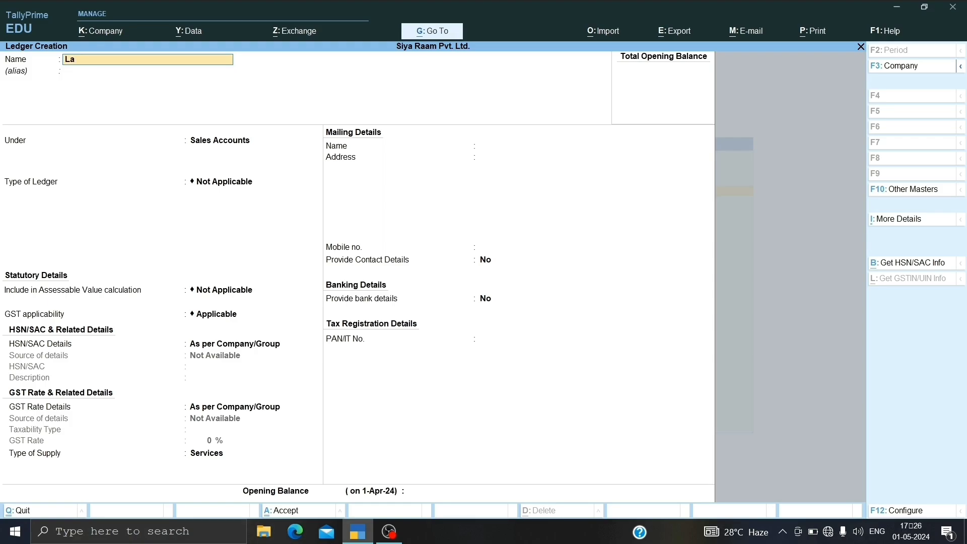
{"action": "type", "text": "bour chas"}
{"action": "key", "text": "BackSpace"}
{"action": "type", "text": "rges"}
{"action": "key", "text": "Return"}
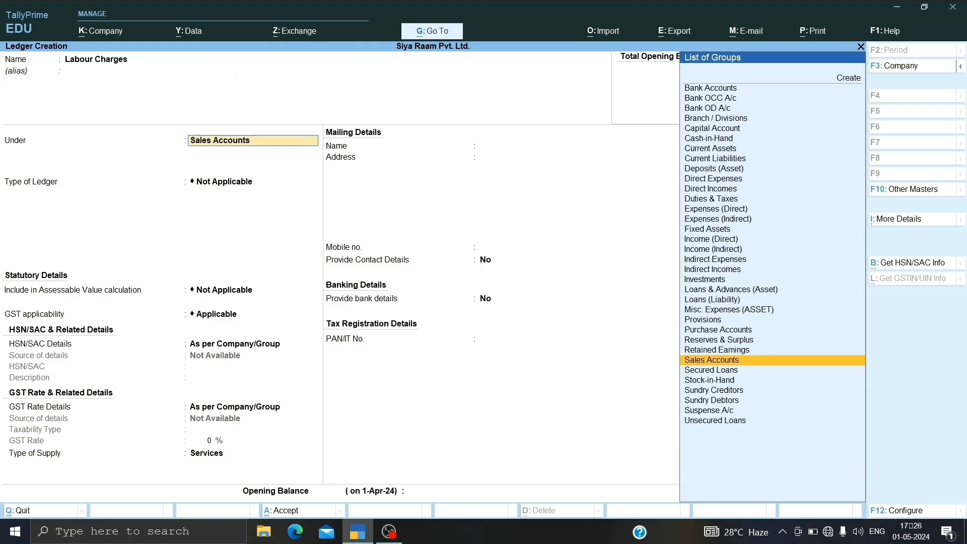
Step: Place the Labour Charges ledger under Indirect Expenses, leaving ledger type, cost appropriation and assessable value at Not Applicable
{"action": "type", "text": "Indi"}
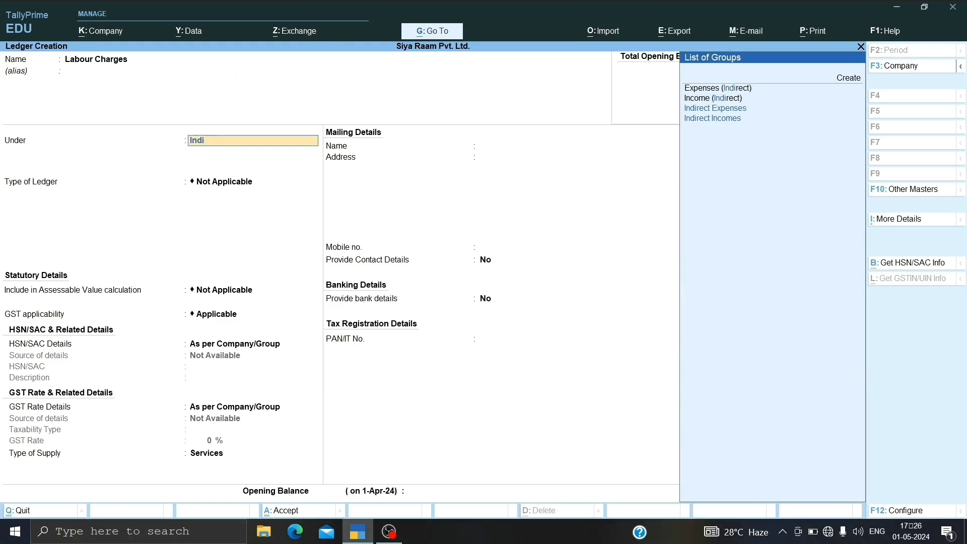
{"action": "type", "text": "rect e"}
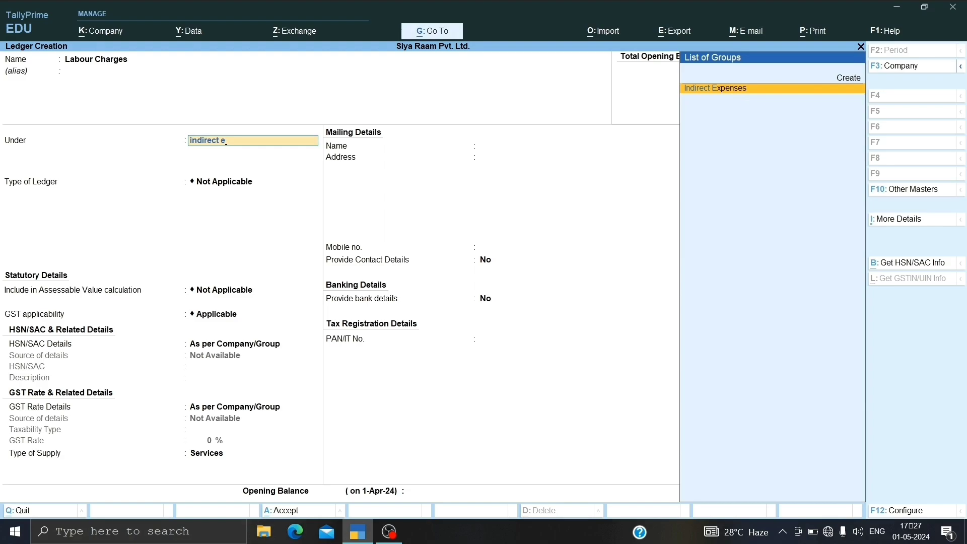
{"action": "key", "text": "Return"}
{"action": "key", "text": "Return"}
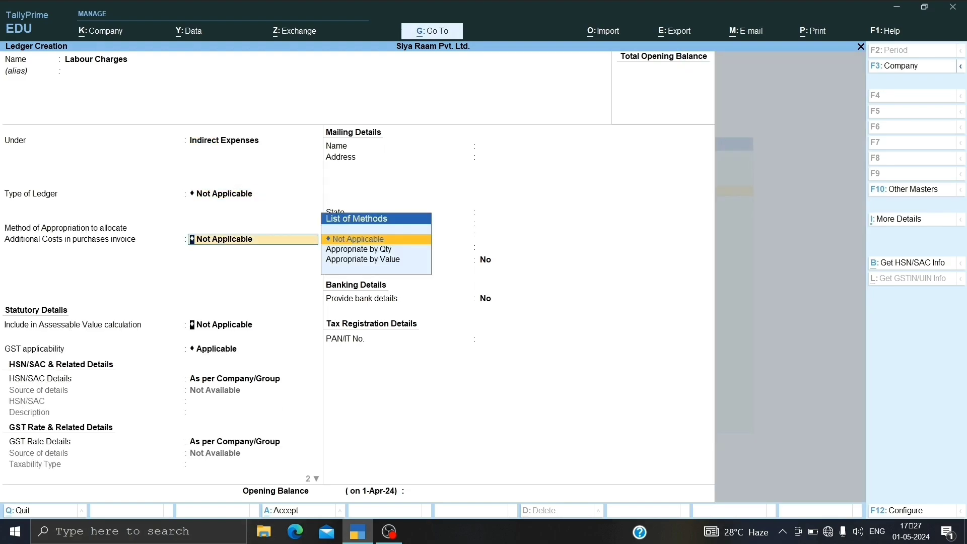
{"action": "key", "text": "Return"}
{"action": "key", "text": "Return"}
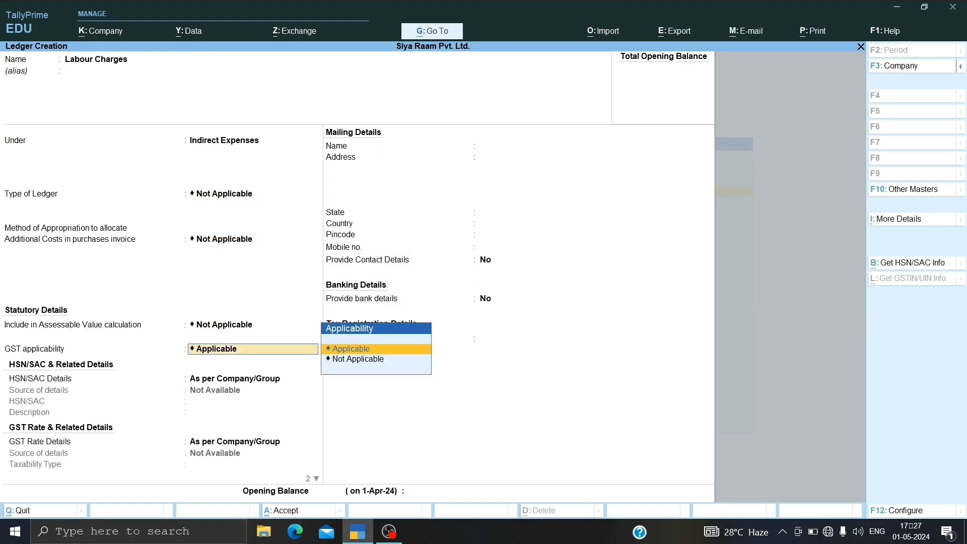
Step: Set GST applicability to Not Applicable for Labour Charges and save the ledger without bank details or an opening balance
{"action": "key", "text": "Down"}
{"action": "key", "text": "Return"}
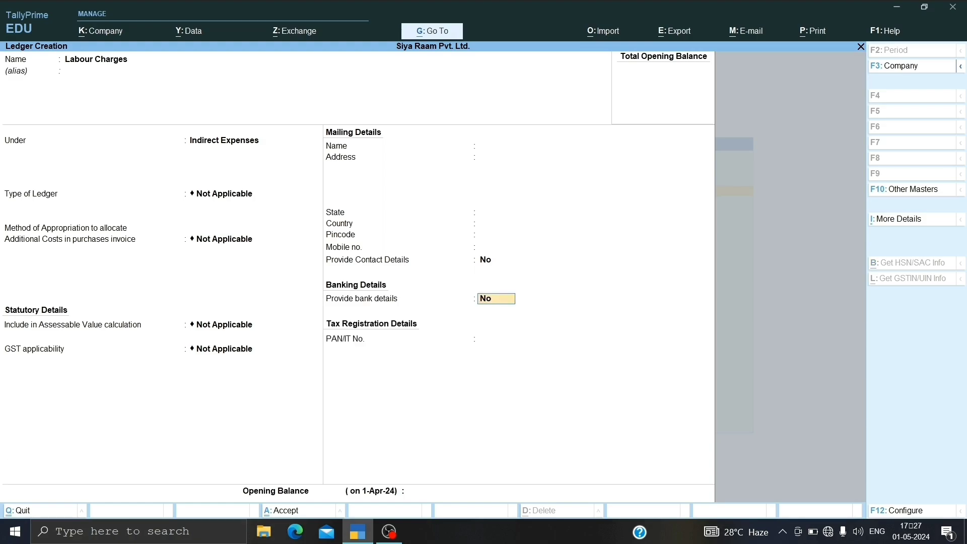
{"action": "key", "text": "Return"}
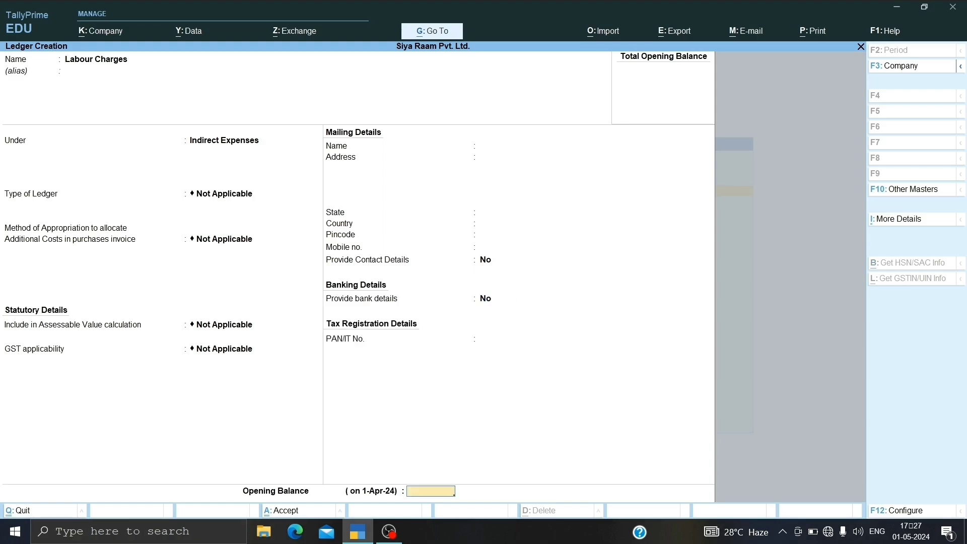
{"action": "key", "text": "Return"}
{"action": "key", "text": "y"}
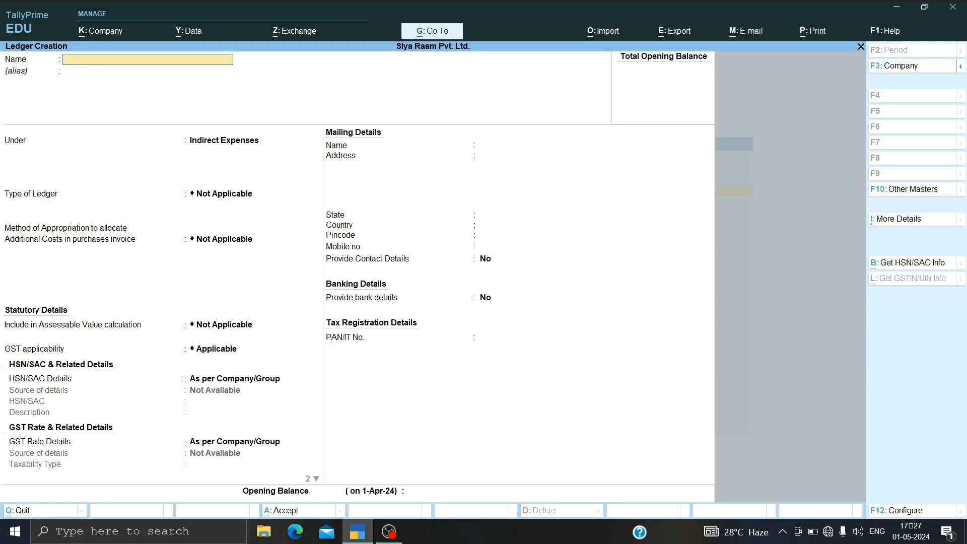
Step: Start a new ledger named CGST with no alias and place it under Duties & Taxes
{"action": "type", "text": "CGST"}
{"action": "key", "text": "Return"}
{"action": "key", "text": "Return"}
{"action": "type", "text": "DUT"}
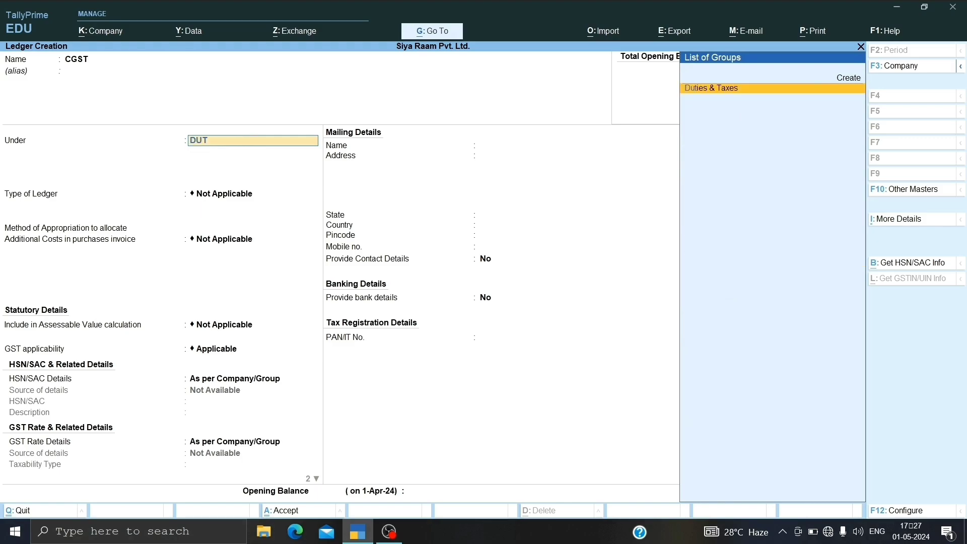
Step: Set the ledger's duty type to GST and tax type to CGST, and save it with the remaining defaults
{"action": "key", "text": "Return"}
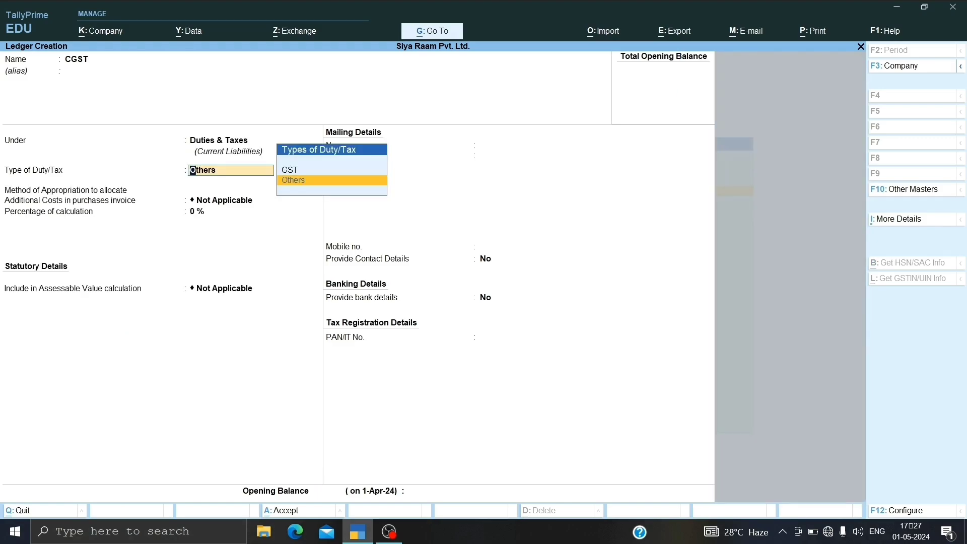
{"action": "key", "text": "Up"}
{"action": "key", "text": "Return"}
{"action": "key", "text": "Down"}
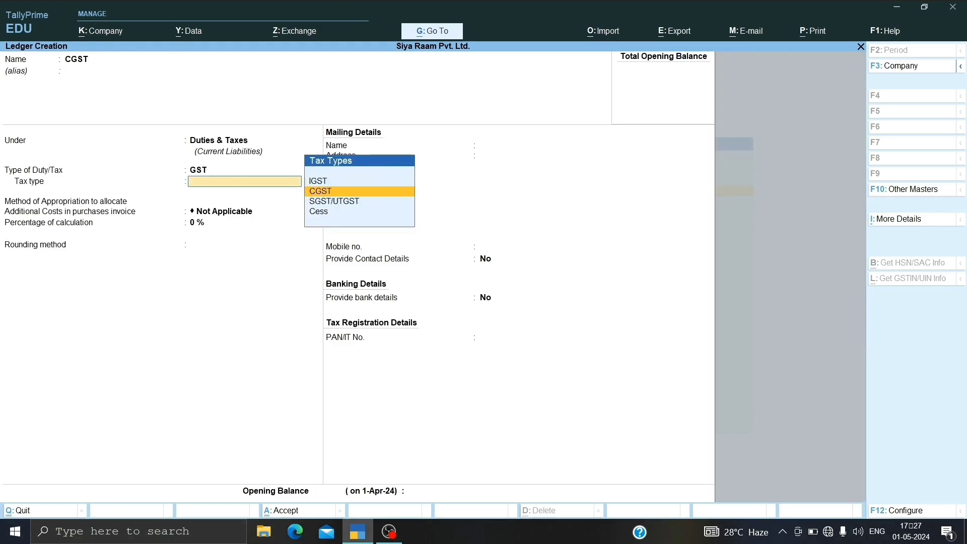
{"action": "key", "text": "Return"}
{"action": "key", "text": "Return"}
{"action": "key", "text": "Return"}
{"action": "key", "text": "Return"}
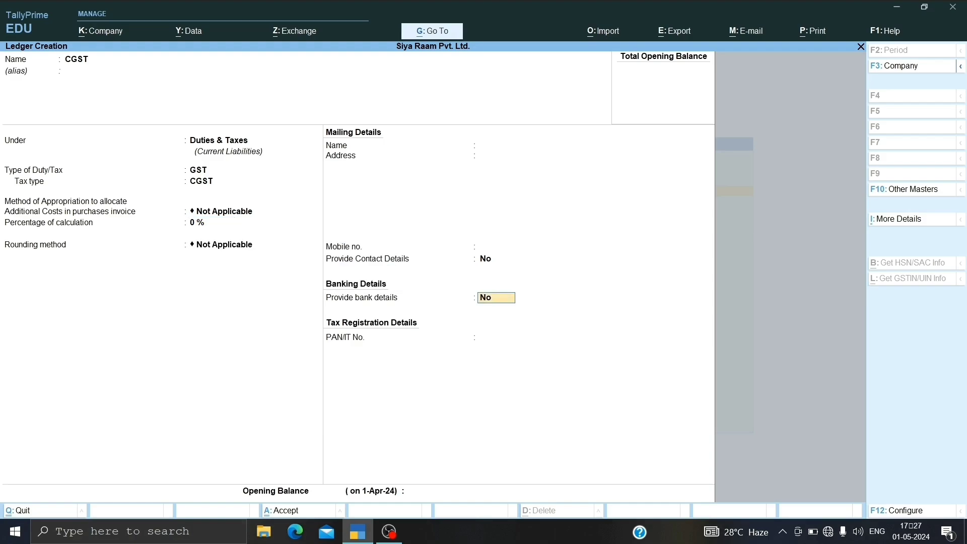
{"action": "key", "text": "Return"}
{"action": "key", "text": "Return"}
{"action": "key", "text": "Return"}
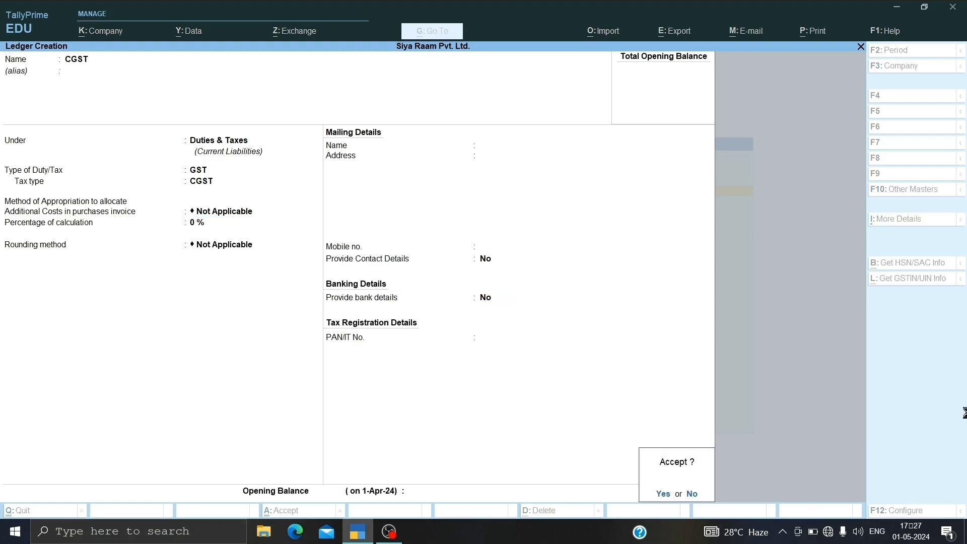
Step: Start a new ledger named SGST with no alias and keep it under Duties & Taxes
{"action": "type", "text": "SGS"}
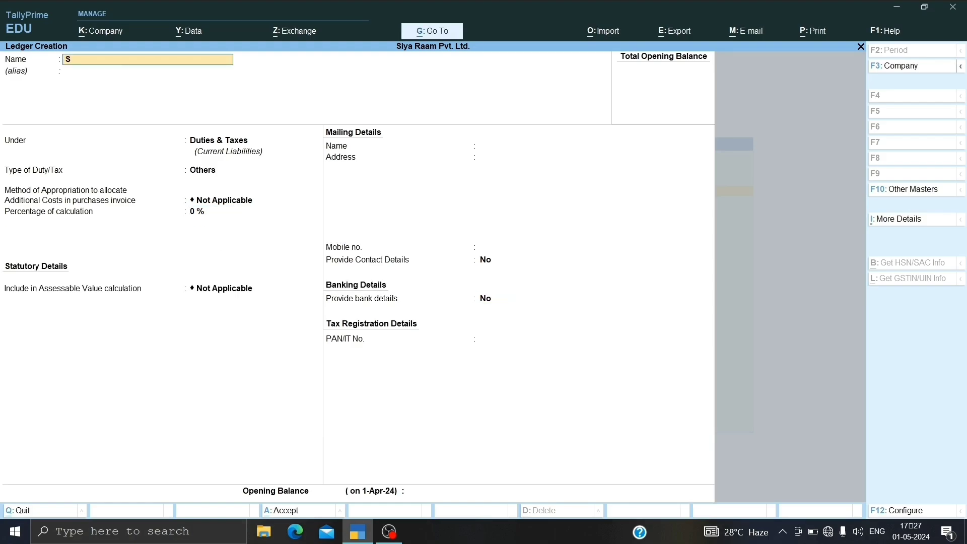
{"action": "key", "text": "Return"}
{"action": "key", "text": "Return"}
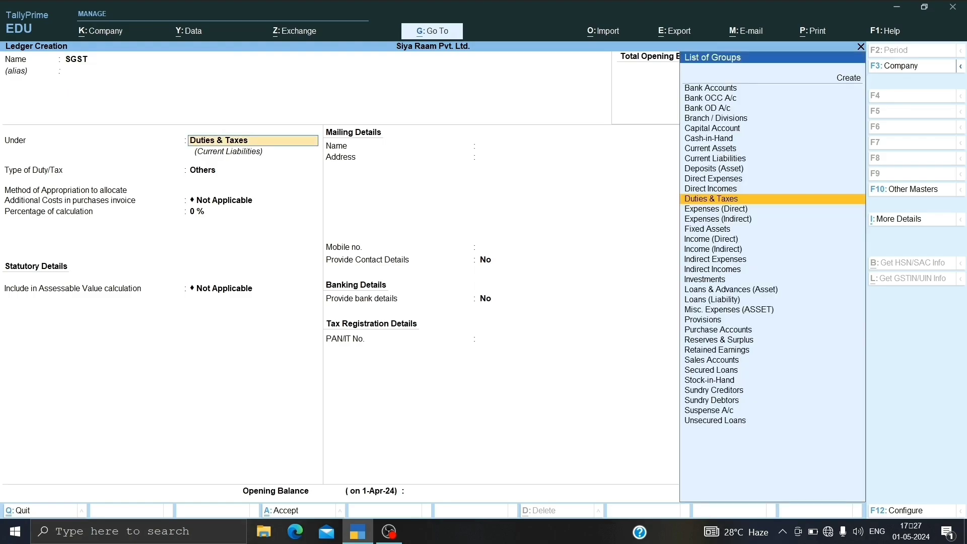
{"action": "key", "text": "Return"}
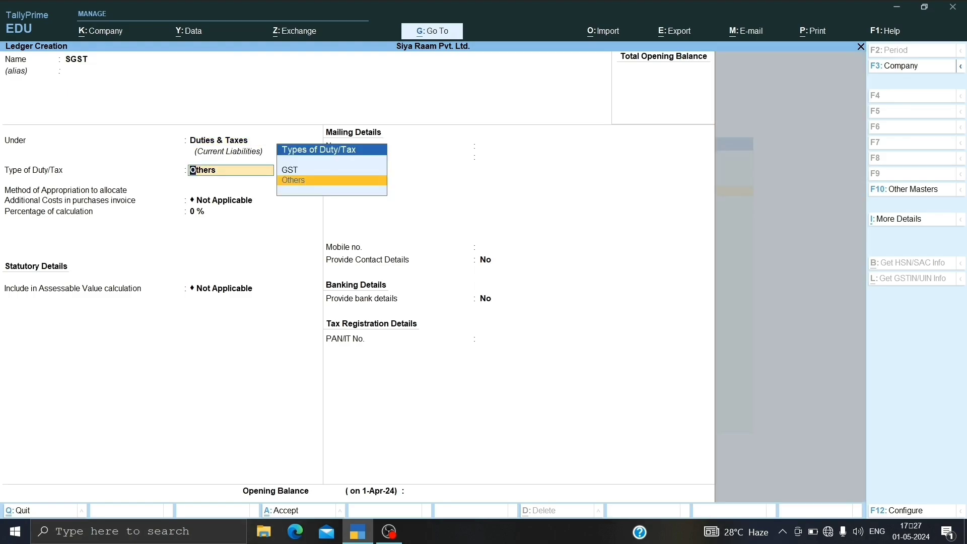
Step: Set the SGST ledger's duty type to GST and tax type to SGST/UTGST, and save it with the remaining defaults
{"action": "key", "text": "Up"}
{"action": "key", "text": "Return"}
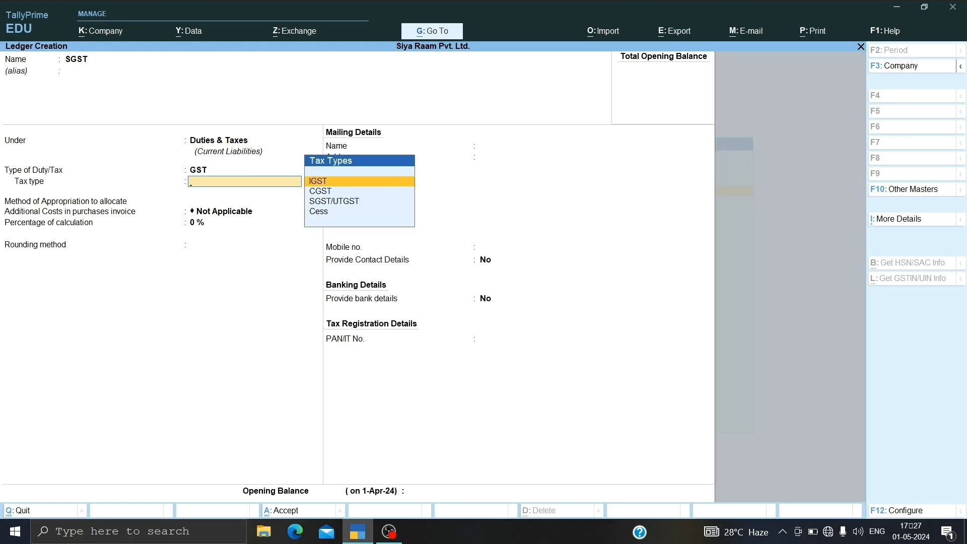
{"action": "key", "text": "Down"}
{"action": "key", "text": "Down"}
{"action": "key", "text": "Return"}
{"action": "key", "text": "Return"}
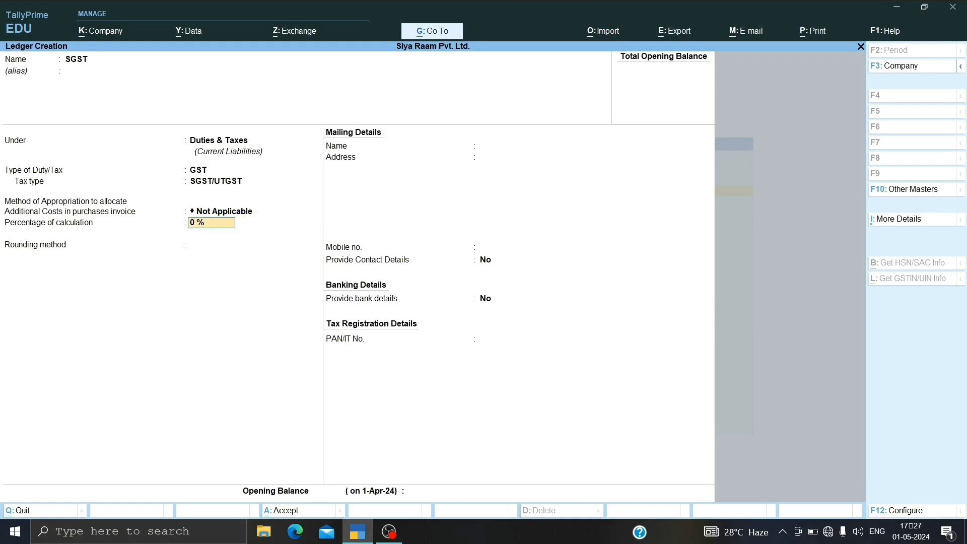
{"action": "key", "text": "Return"}
{"action": "key", "text": "Return"}
{"action": "key", "text": "Return"}
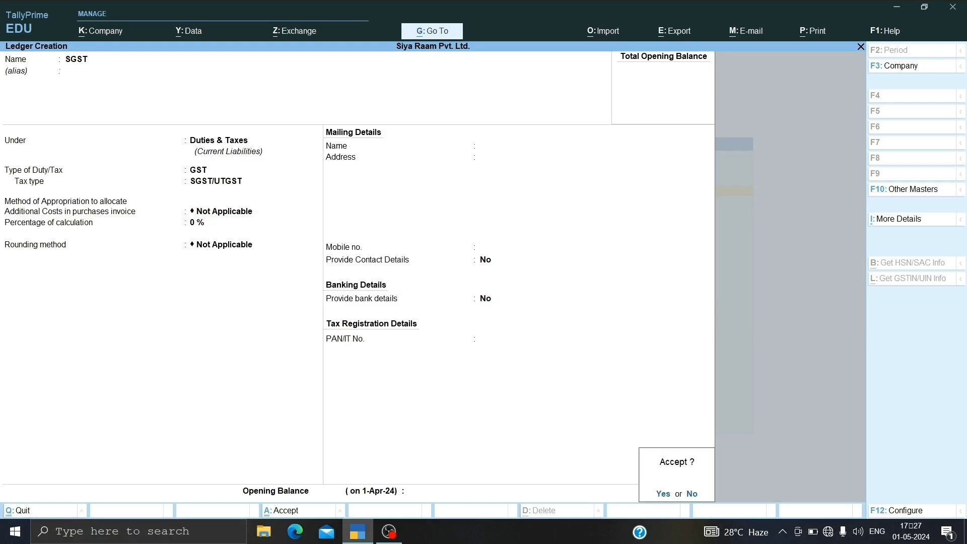
{"action": "key", "text": "Return"}
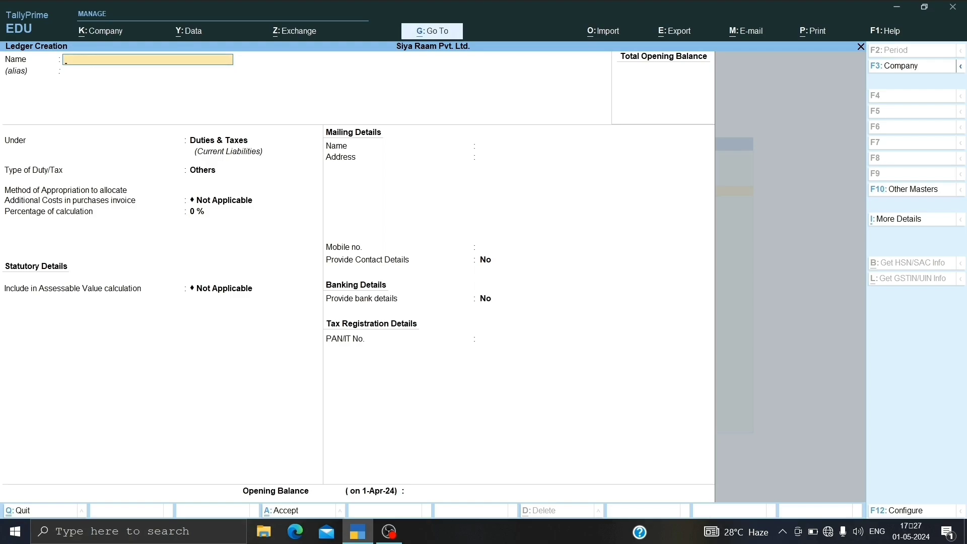
Step: Leave ledger creation and start a new stock item named Bricks with no alias
{"action": "key", "text": "Escape"}
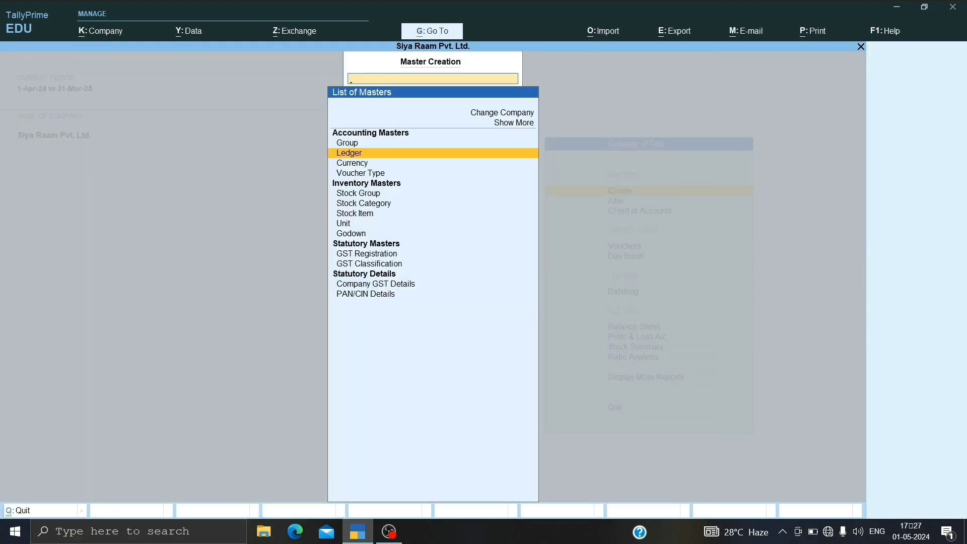
{"action": "key", "text": "Down"}
{"action": "key", "text": "Down"}
{"action": "key", "text": "Down"}
{"action": "key", "text": "Down"}
{"action": "key", "text": "Down"}
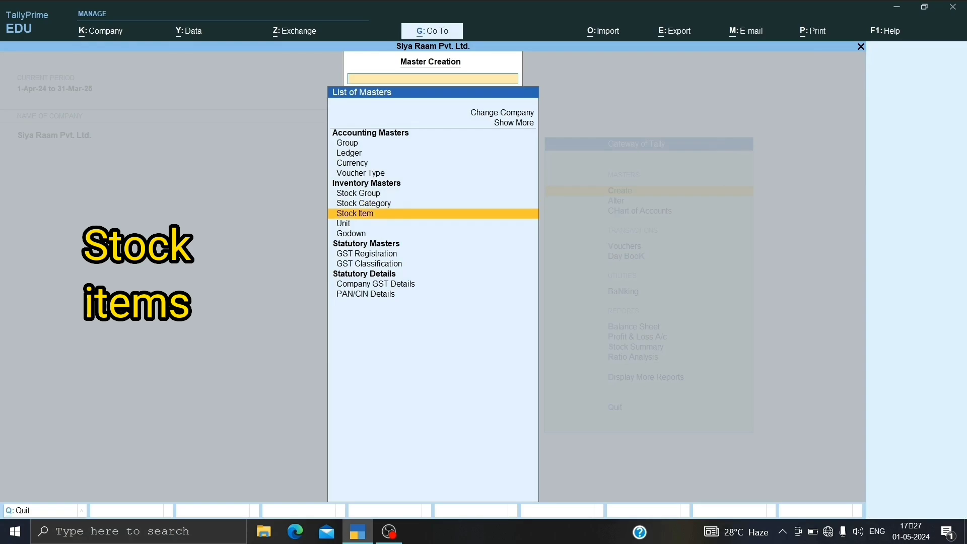
{"action": "key", "text": "Return"}
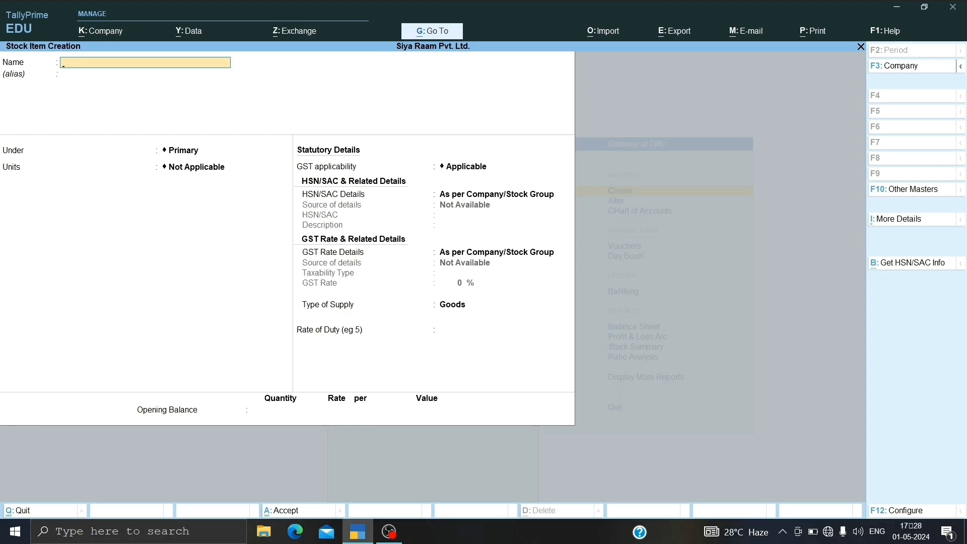
{"action": "type", "text": "Bricks"}
{"action": "key", "text": "Return"}
{"action": "key", "text": "Return"}
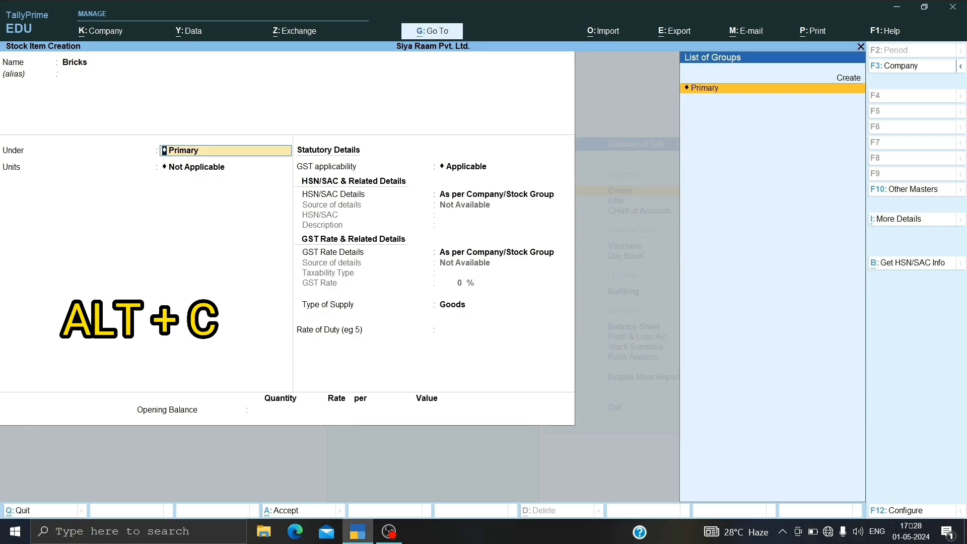
Step: Create a stock group named Raw Materials under Primary from the item's group field, keeping the default quantity, HSN/SAC and GST rate settings
{"action": "key", "text": "alt+c"}
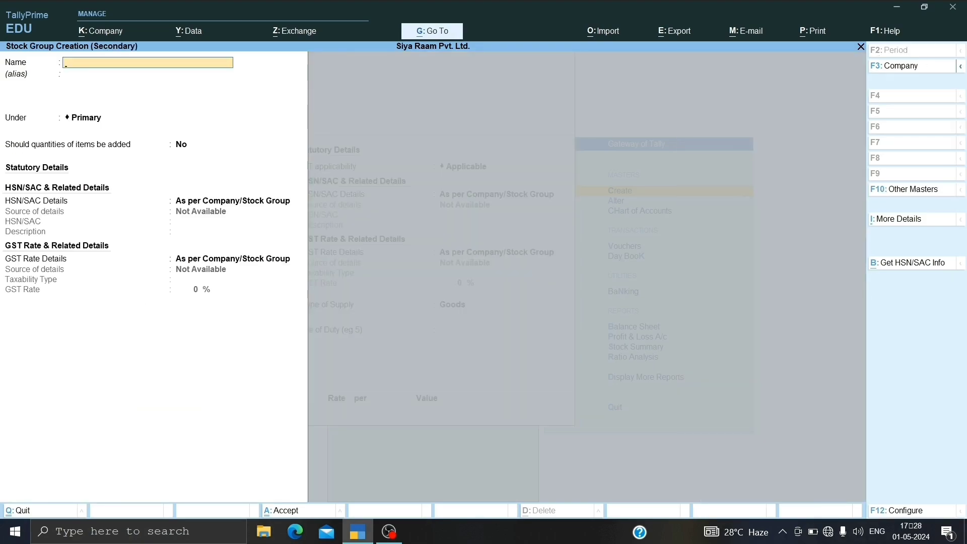
{"action": "type", "text": "Raw materials"}
{"action": "key", "text": "Return"}
{"action": "key", "text": "Return"}
{"action": "key", "text": "Return"}
{"action": "key", "text": "Return"}
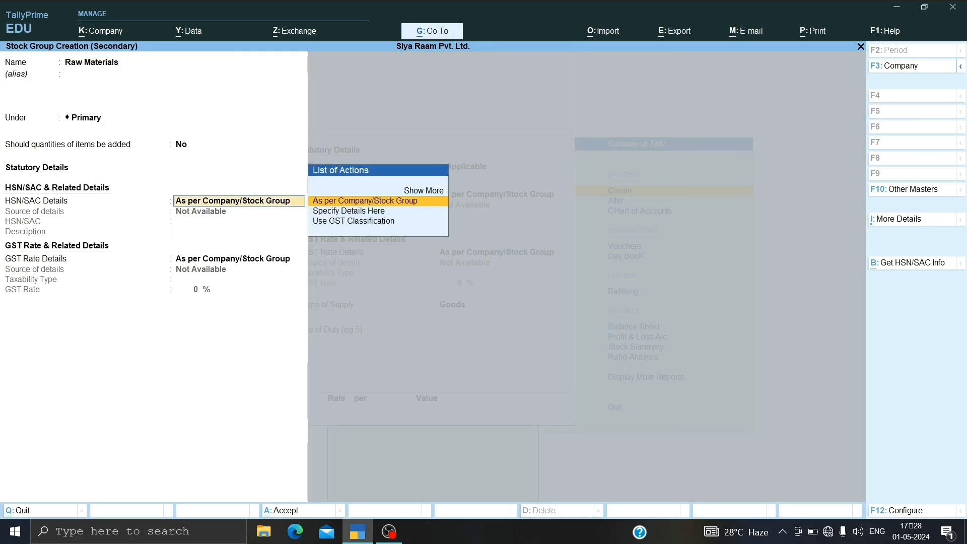
{"action": "key", "text": "Return"}
Step: Place Bricks under Raw Materials and create its unit nos, with formal name Numbers, UQC NOS-NUMBERS and 0 decimal places
{"action": "key", "text": "Return"}
{"action": "key", "text": "Return"}
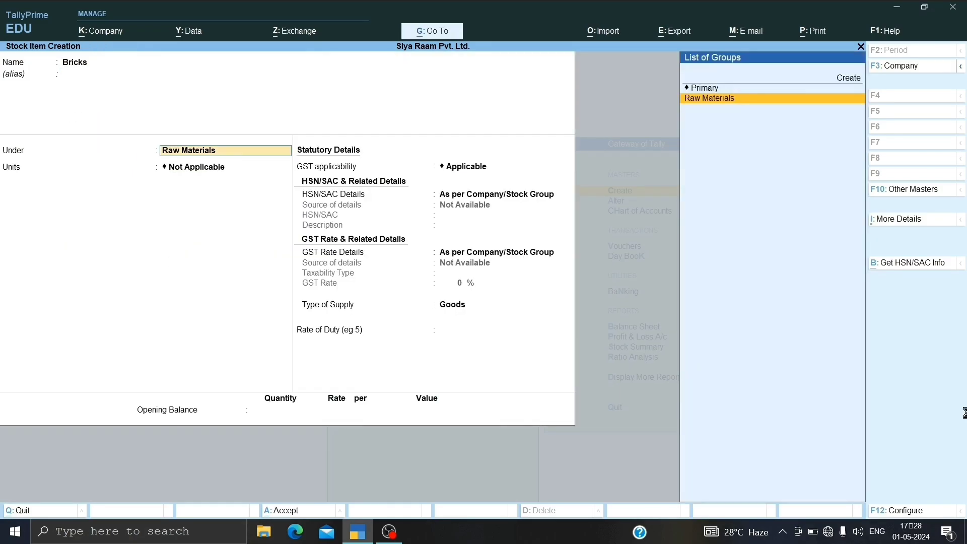
{"action": "key", "text": "Return"}
{"action": "key", "text": "alt+c"}
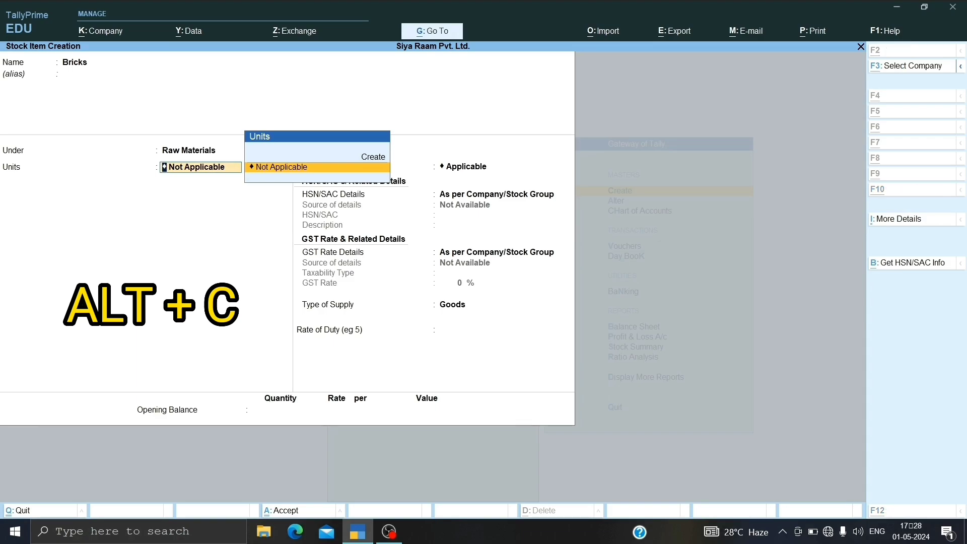
{"action": "type", "text": "nos"}
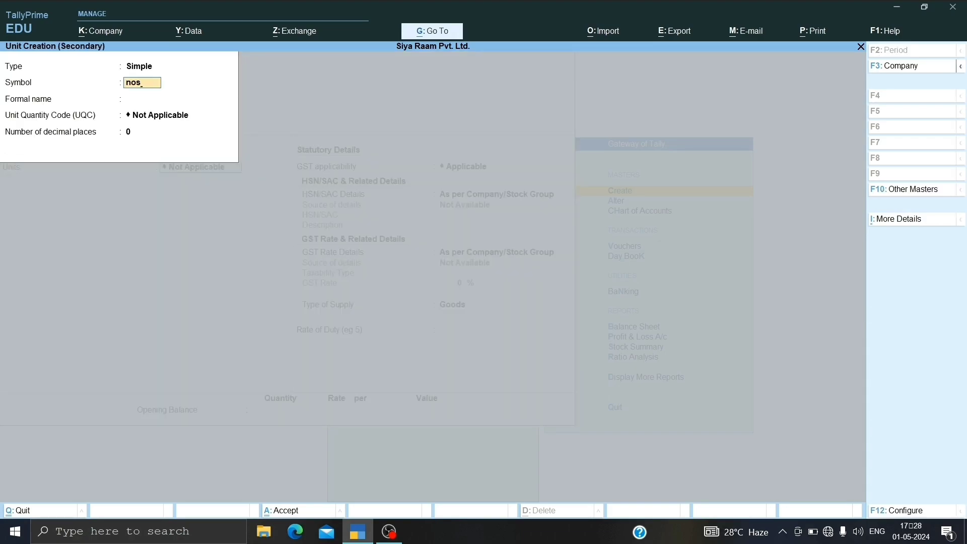
{"action": "key", "text": "Return"}
{"action": "type", "text": "N"}
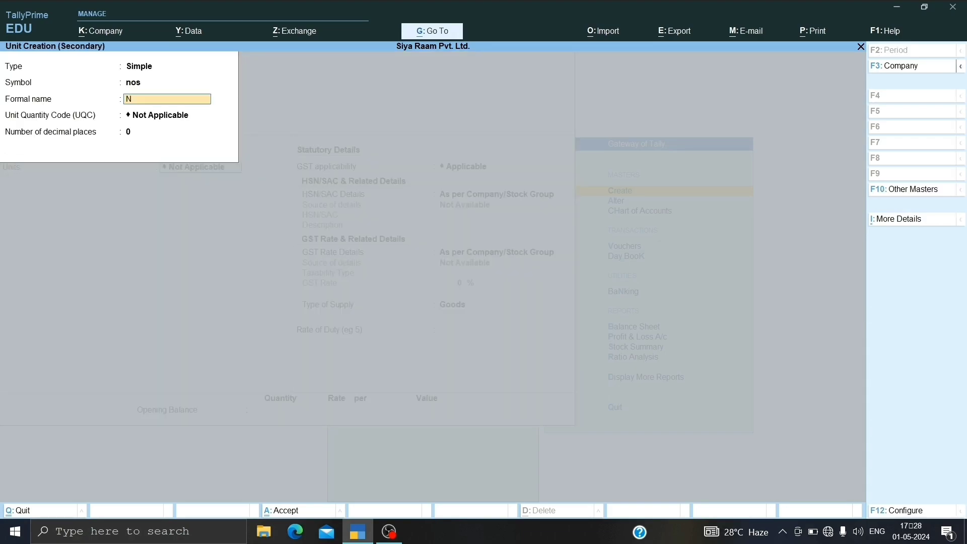
{"action": "type", "text": "umbers"}
{"action": "key", "text": "Return"}
{"action": "type", "text": "n"}
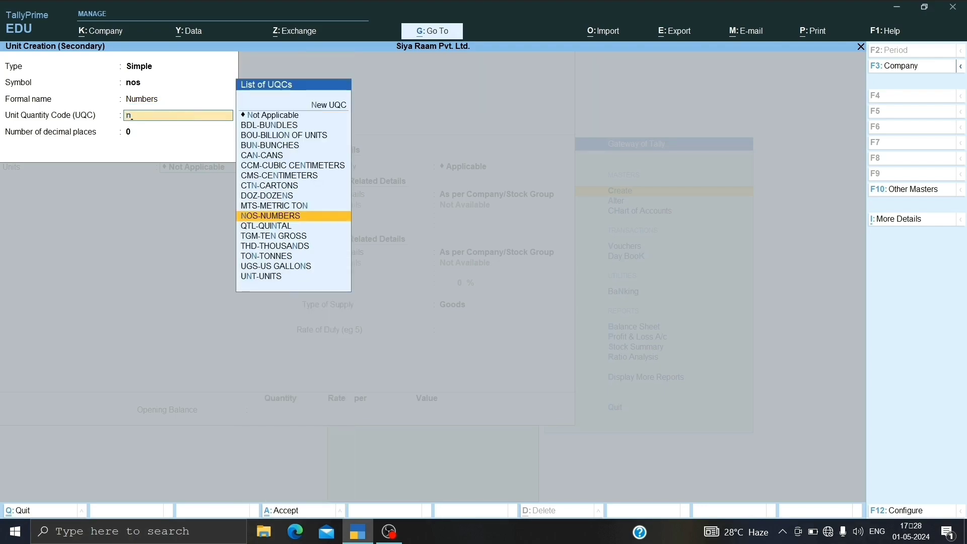
{"action": "key", "text": "Return"}
{"action": "key", "text": "Return"}
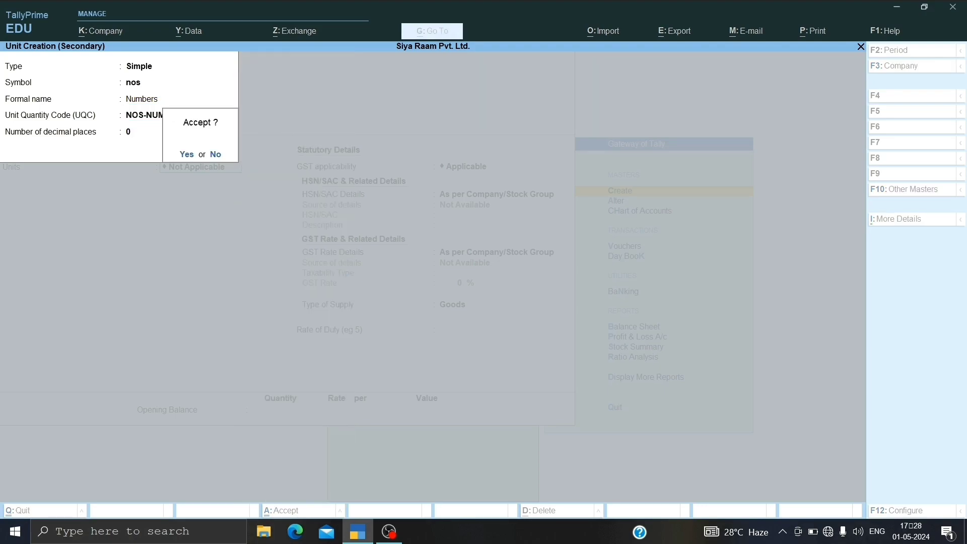
Step: Keep GST applicable for Bricks and specify its HSN/SAC details here with code 32132 and no description
{"action": "key", "text": "Return"}
{"action": "key", "text": "Return"}
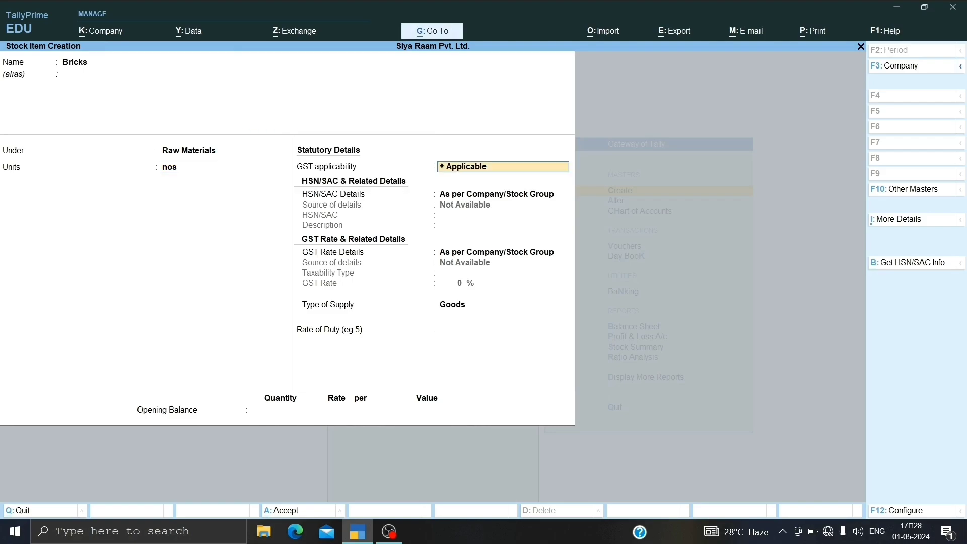
{"action": "key", "text": "Return"}
{"action": "key", "text": "Down"}
{"action": "key", "text": "Return"}
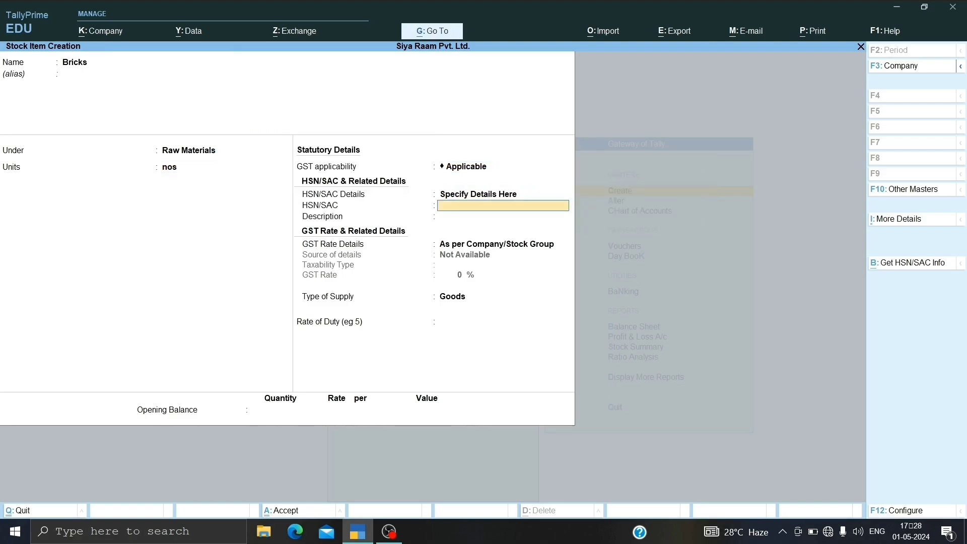
{"action": "type", "text": "32132"}
{"action": "key", "text": "Return"}
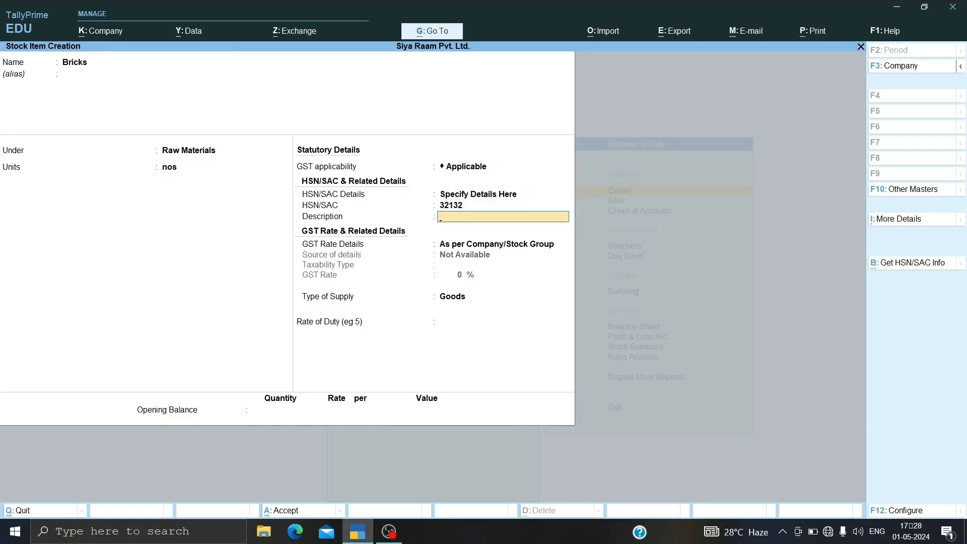
{"action": "key", "text": "Return"}
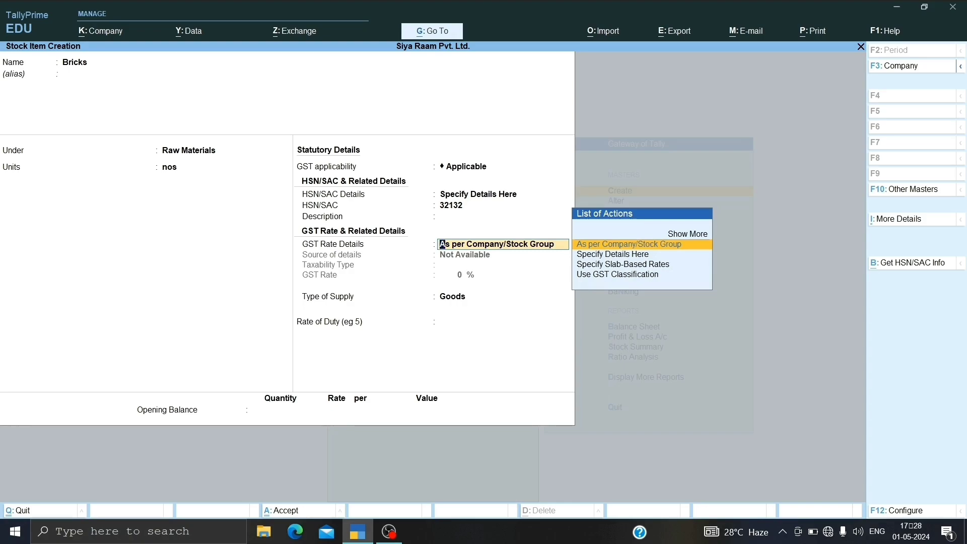
Step: Specify the GST rate details for Bricks directly in the item with taxability type Taxable, and save the stock item
{"action": "key", "text": "Down"}
{"action": "key", "text": "Return"}
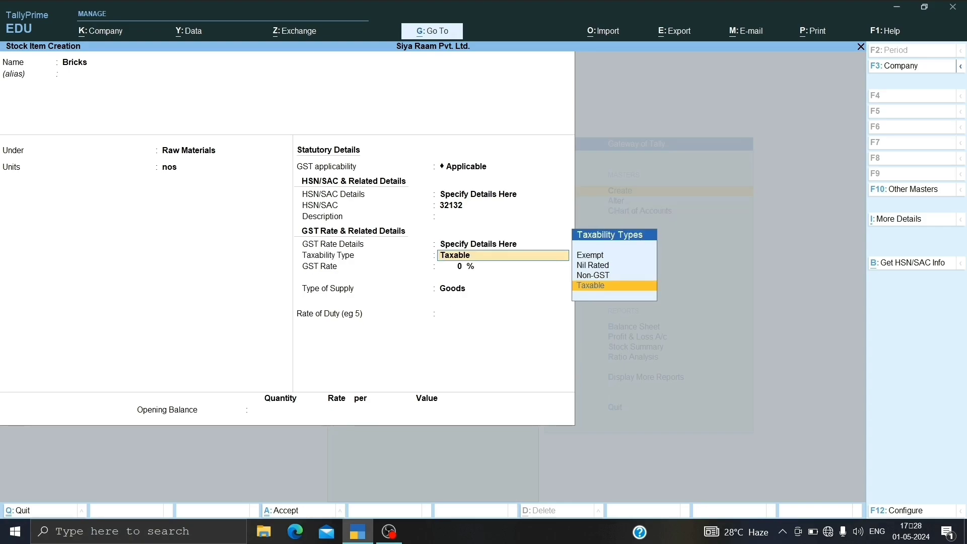
{"action": "key", "text": "Return"}
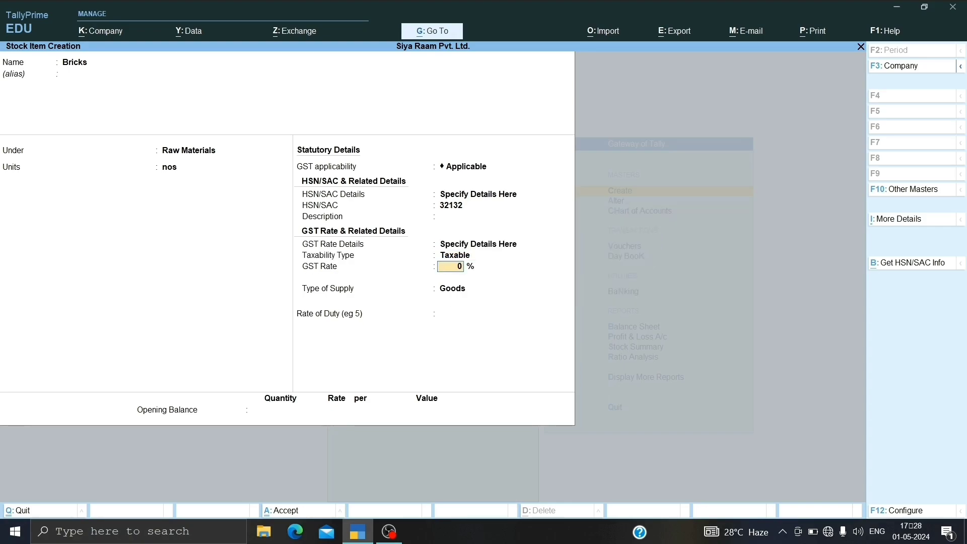
{"action": "key", "text": "Return"}
{"action": "key", "text": "Return"}
{"action": "key", "text": "Return"}
{"action": "key", "text": "Return"}
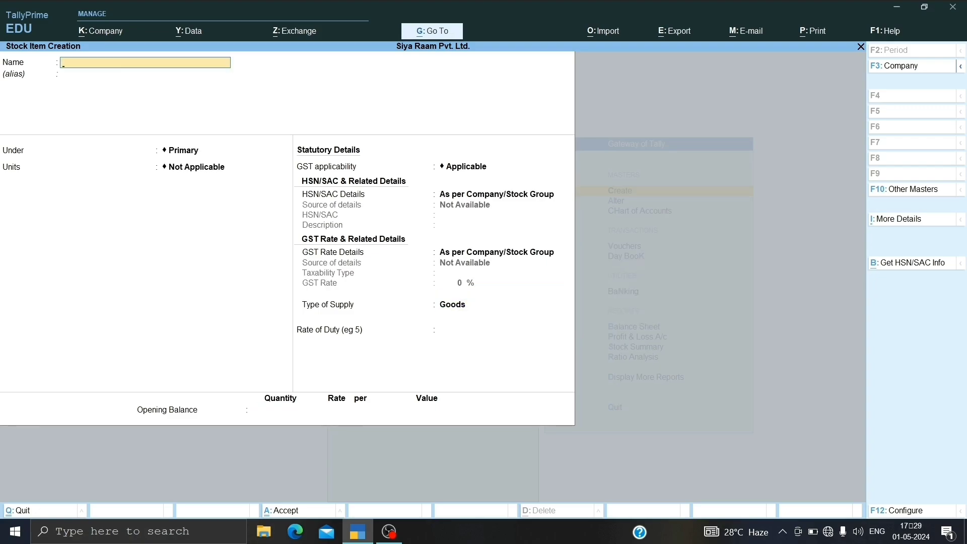
Step: Start a new stock item named Cement with no alias and place it under Raw Materials
{"action": "type", "text": "Cement"}
{"action": "key", "text": "Return"}
{"action": "key", "text": "Return"}
{"action": "key", "text": "Down"}
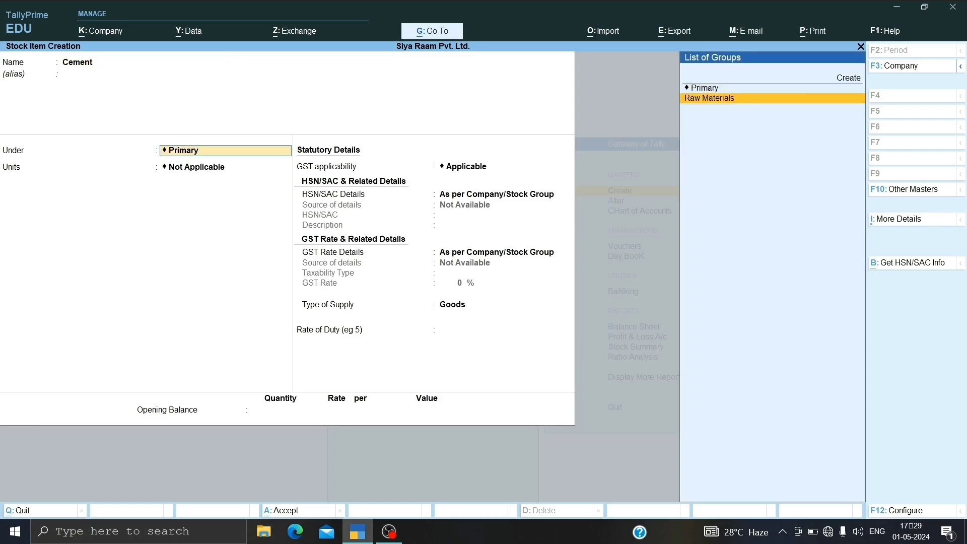
{"action": "key", "text": "Return"}
{"action": "key", "text": "Down"}
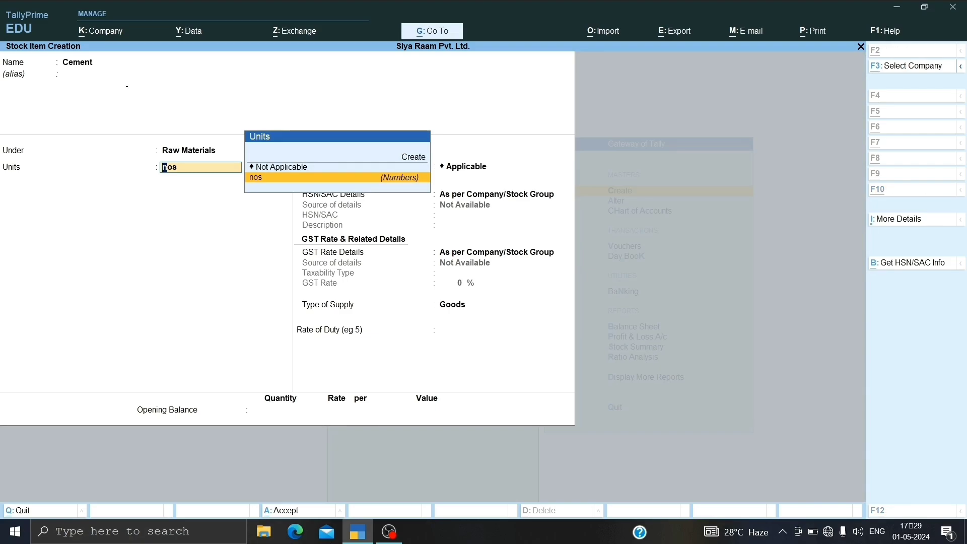
Step: Create the unit bag for Cement, with formal name Bags, UQC BAG-BAGS and 0 decimal places, and keep GST applicable
{"action": "key", "text": "alt+c"}
{"action": "type", "text": "bag"}
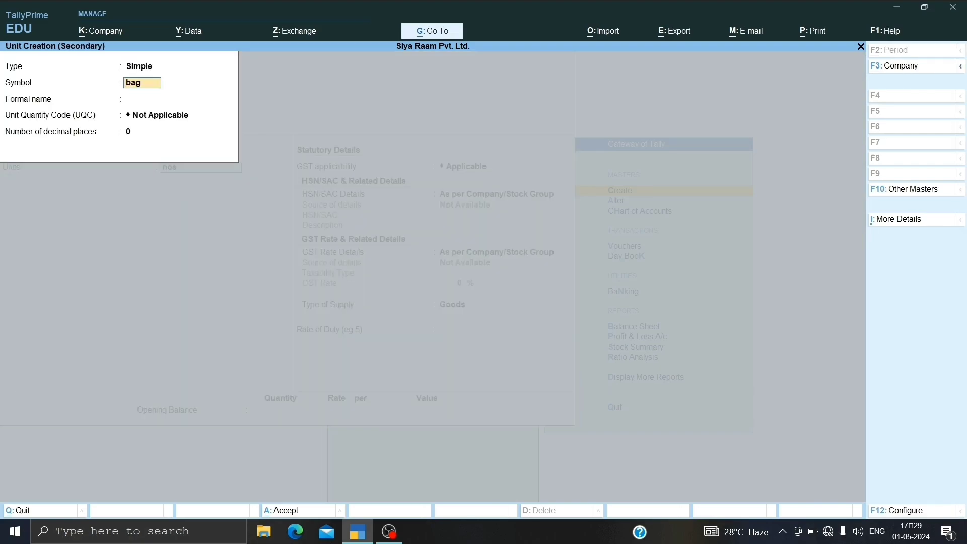
{"action": "key", "text": "Return"}
{"action": "type", "text": "Bags"}
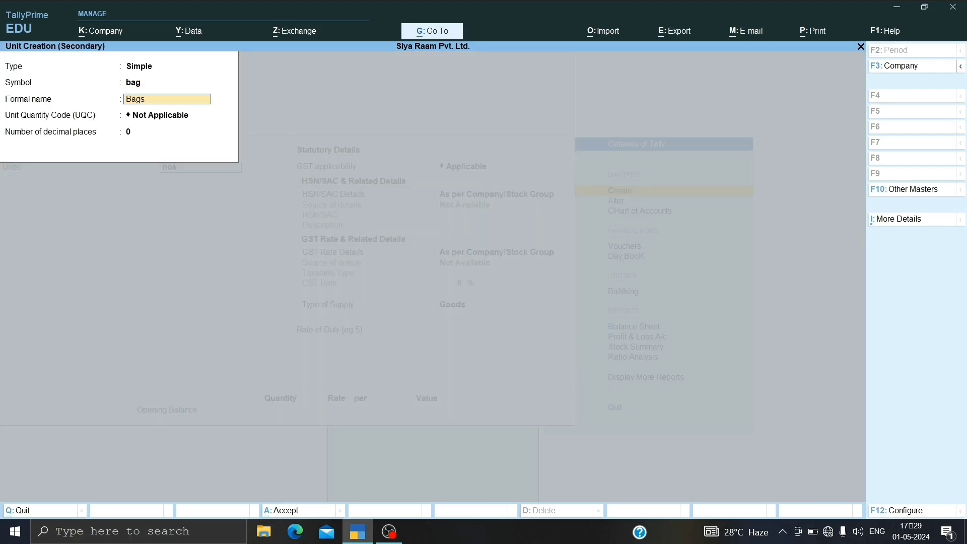
{"action": "key", "text": "Return"}
{"action": "type", "text": "b"}
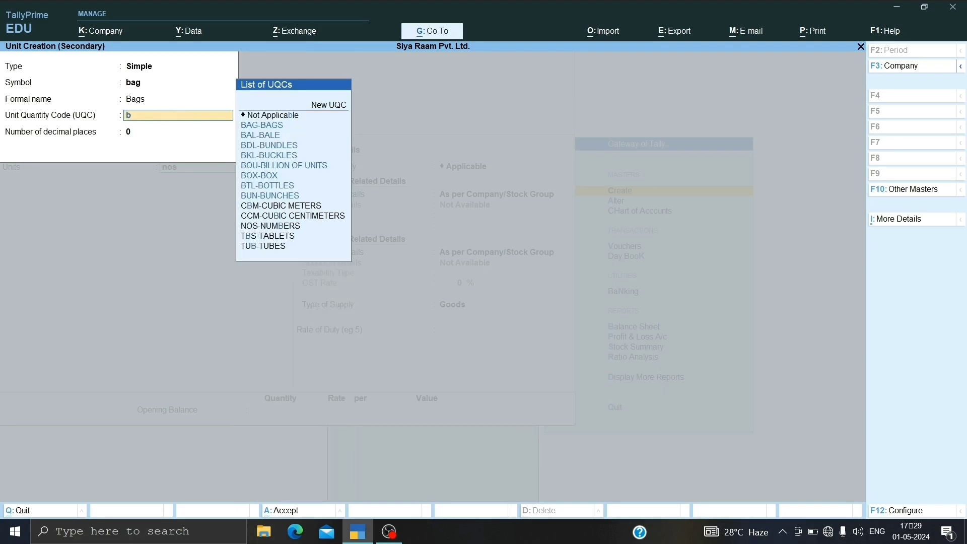
{"action": "type", "text": "a"}
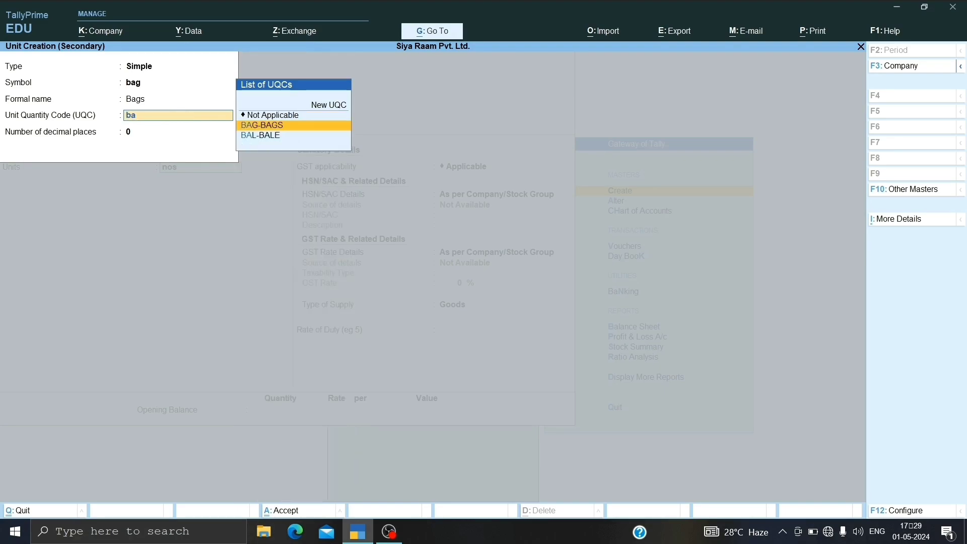
{"action": "key", "text": "Return"}
{"action": "key", "text": "Return"}
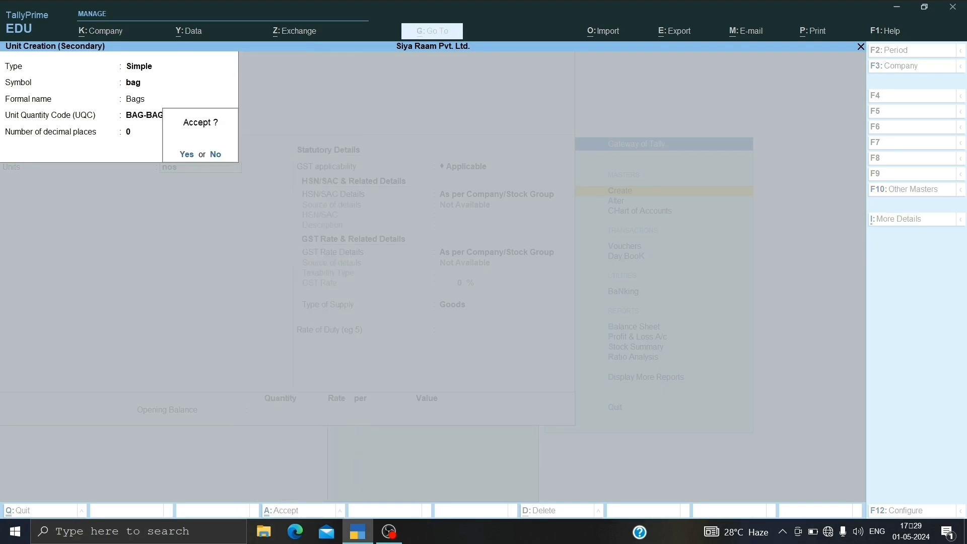
{"action": "key", "text": "y"}
Step: Specify the HSN/SAC details for Cement directly in the item with code 3135 and no description
{"action": "key", "text": "Return"}
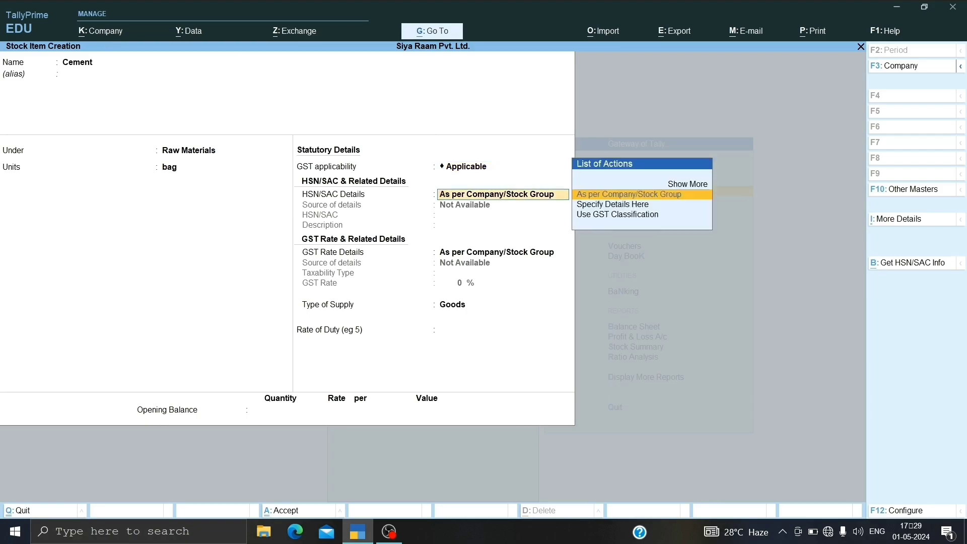
{"action": "key", "text": "Down"}
{"action": "key", "text": "Return"}
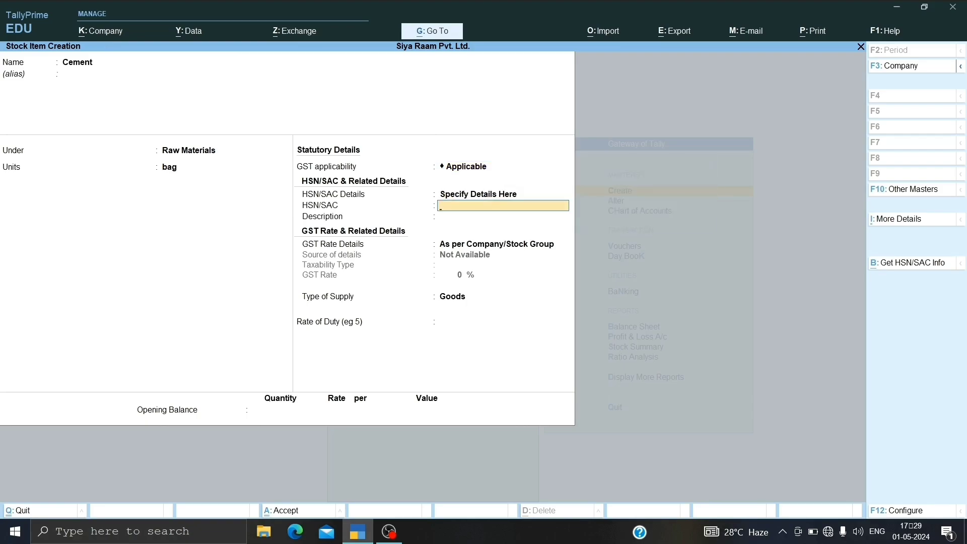
{"action": "type", "text": "3135"}
{"action": "key", "text": "Return"}
{"action": "key", "text": "Return"}
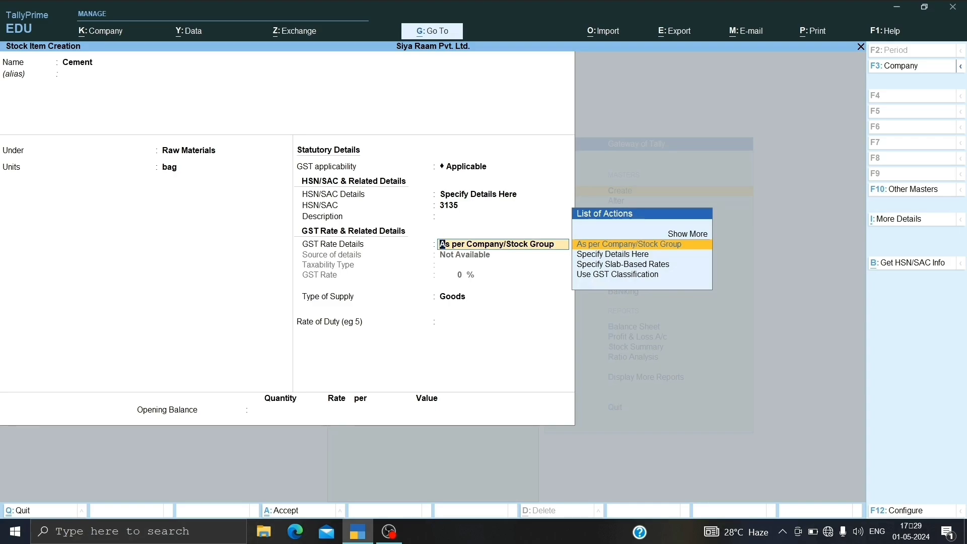
Step: Specify Cement's GST rate details directly in the item as Taxable at 28% with supply type Goods, and save the stock item
{"action": "key", "text": "Down"}
{"action": "key", "text": "Return"}
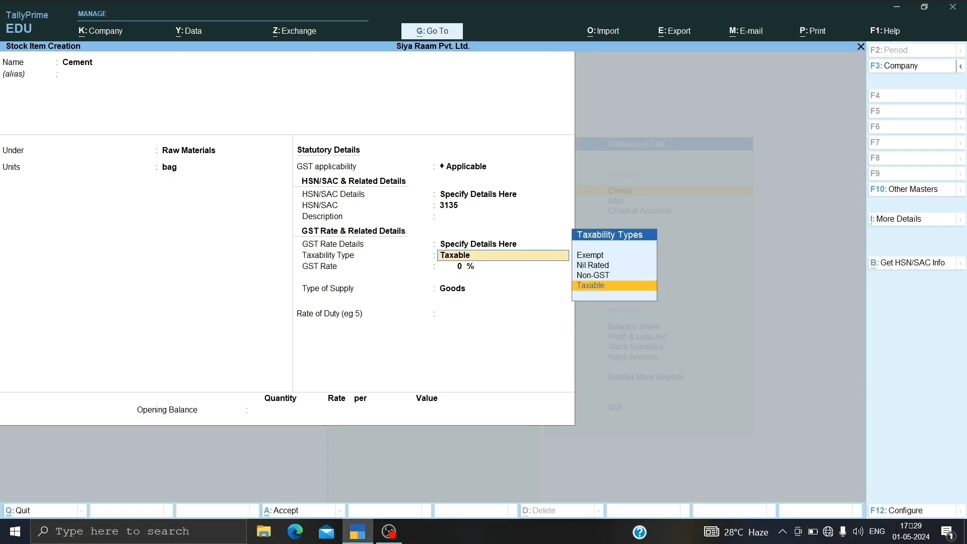
{"action": "key", "text": "Return"}
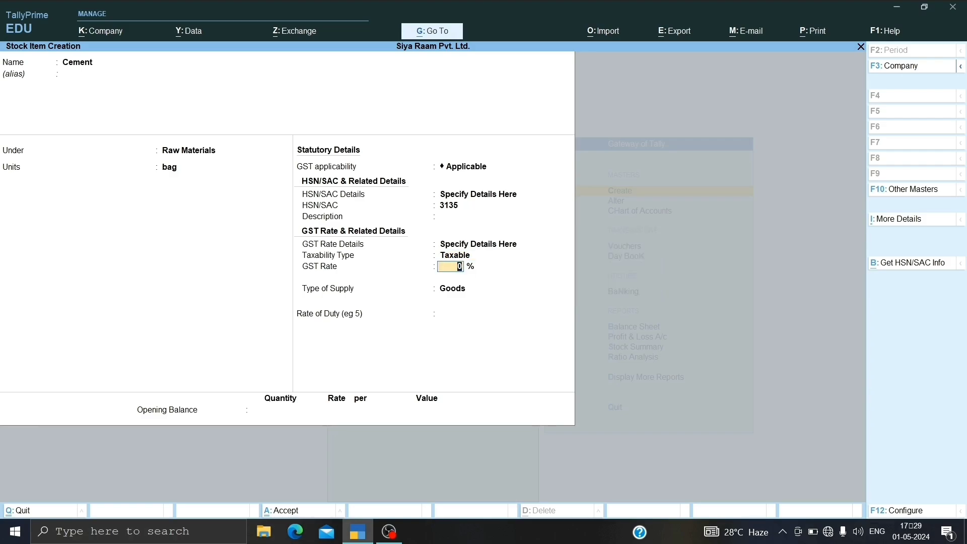
{"action": "type", "text": "28"}
{"action": "key", "text": "Return"}
{"action": "key", "text": "Return"}
{"action": "key", "text": "Return"}
{"action": "key", "text": "Return"}
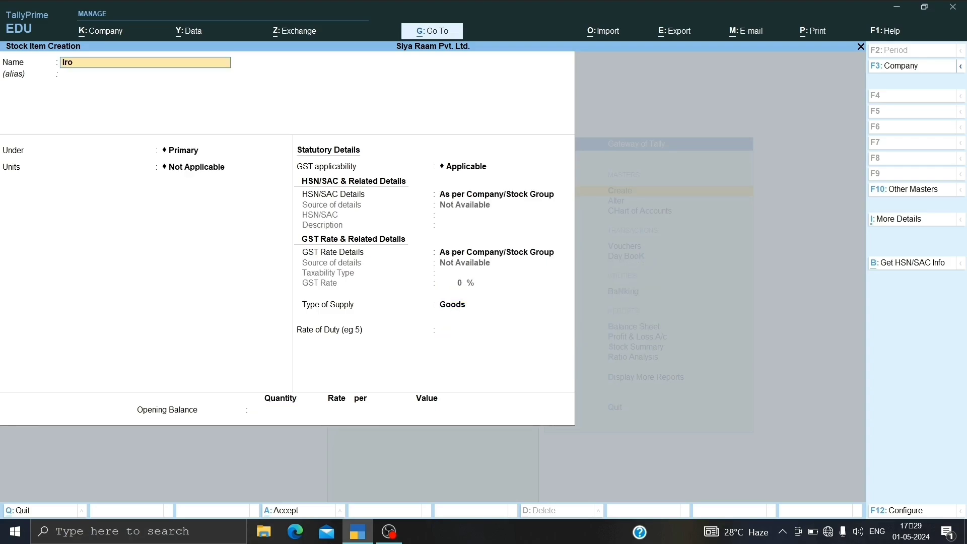
Step: Start a new stock item named Iron and Steel with no alias and place it under Raw Materials
{"action": "type", "text": "Iron and Steel"}
{"action": "key", "text": "Return"}
{"action": "key", "text": "Return"}
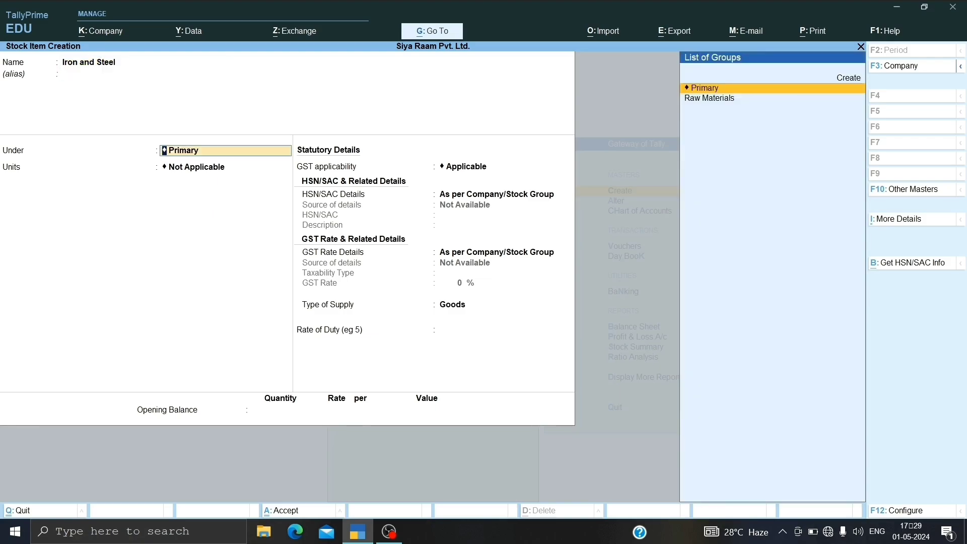
{"action": "key", "text": "Down"}
{"action": "key", "text": "Return"}
Step: Create the unit ton for Iron and Steel, with formal name Tonne, UQC TON-TONNES and 0 decimal places
{"action": "key", "text": "Down"}
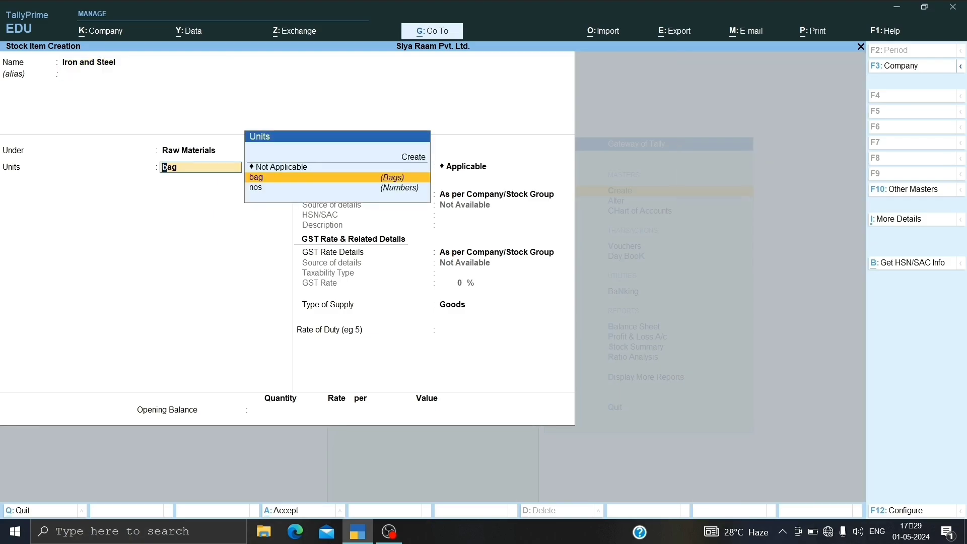
{"action": "key", "text": "alt+c"}
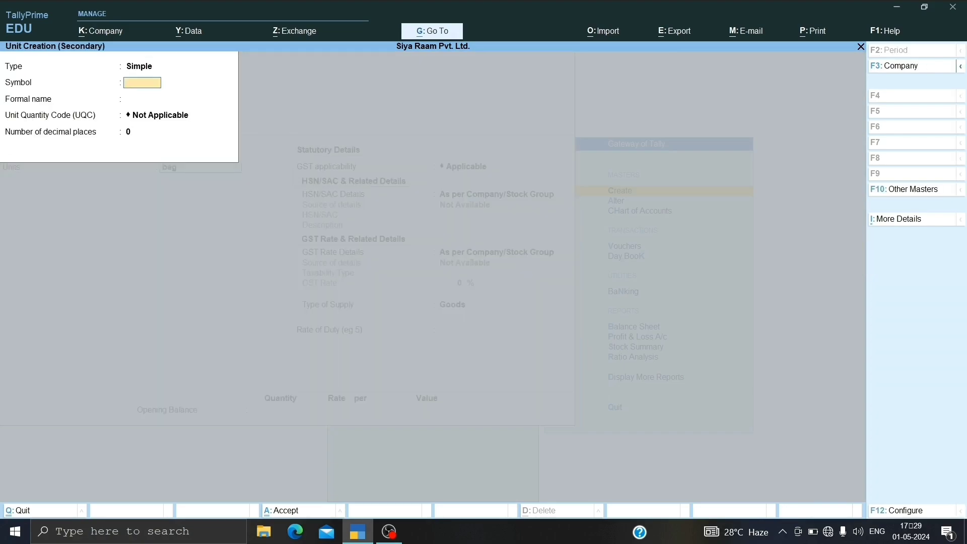
{"action": "type", "text": "ton"}
{"action": "key", "text": "Return"}
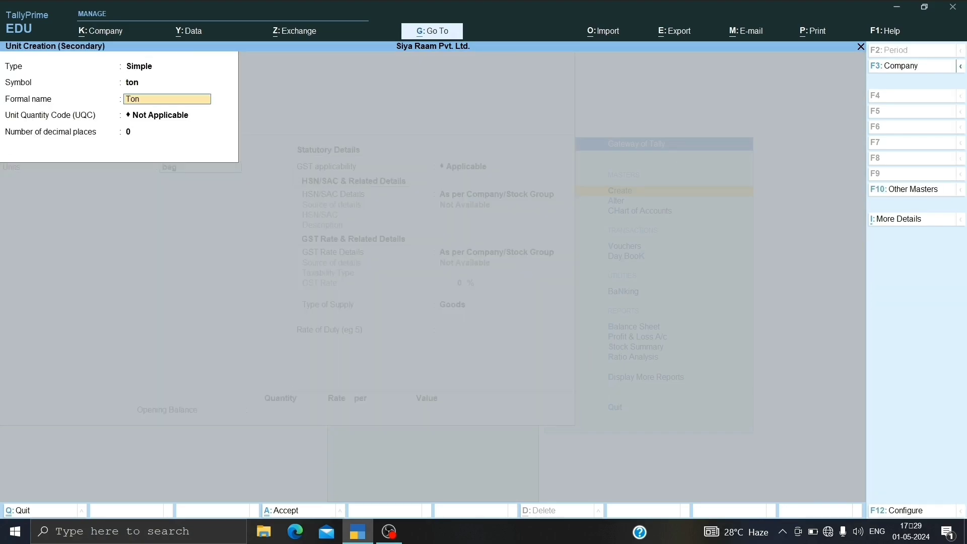
{"action": "key", "text": "Return"}
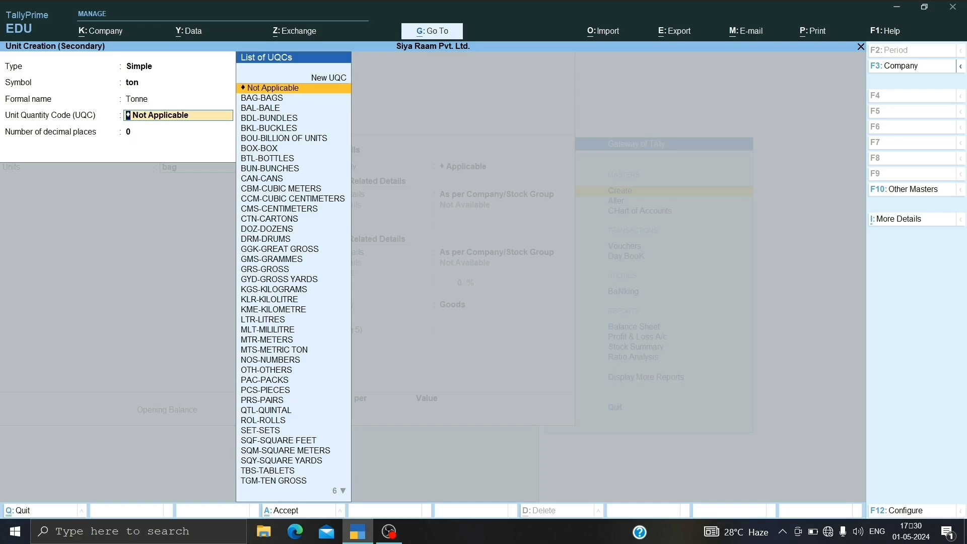
{"action": "type", "text": "ton"}
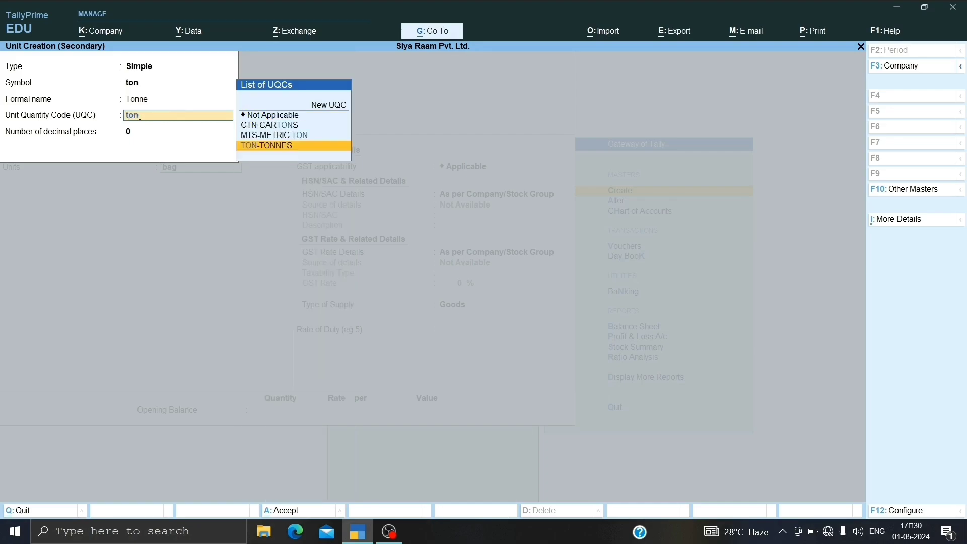
{"action": "key", "text": "Return"}
{"action": "key", "text": "Return"}
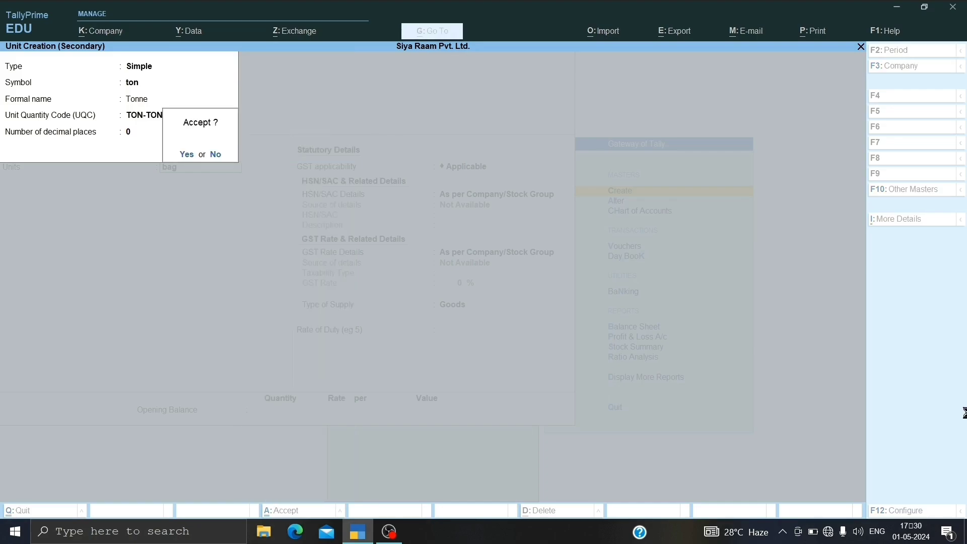
Step: Keep GST applicable for Iron and Steel and specify its HSN/SAC details in the item with code 3135 and no description
{"action": "key", "text": "Return"}
{"action": "key", "text": "Return"}
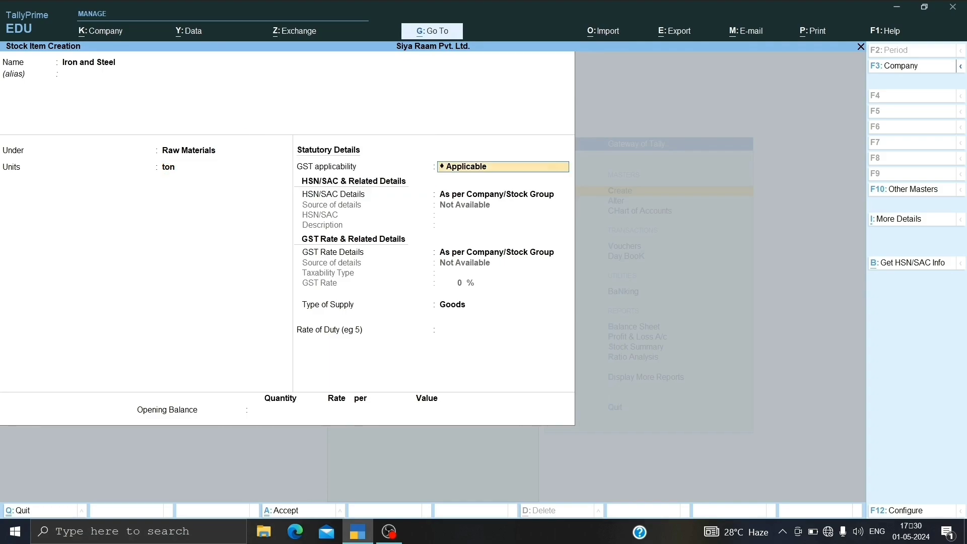
{"action": "key", "text": "Return"}
{"action": "key", "text": "Down"}
{"action": "key", "text": "Return"}
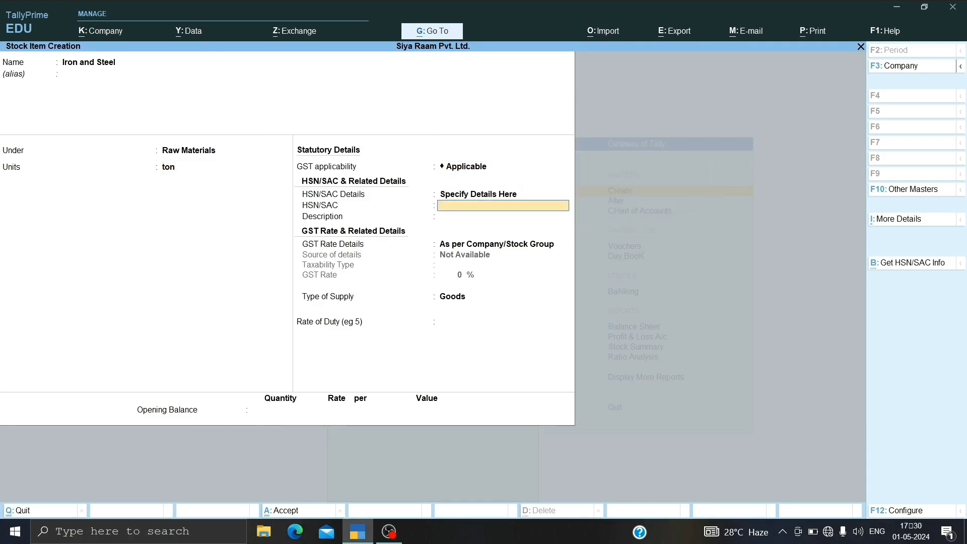
{"action": "type", "text": "3135"}
{"action": "key", "text": "Return"}
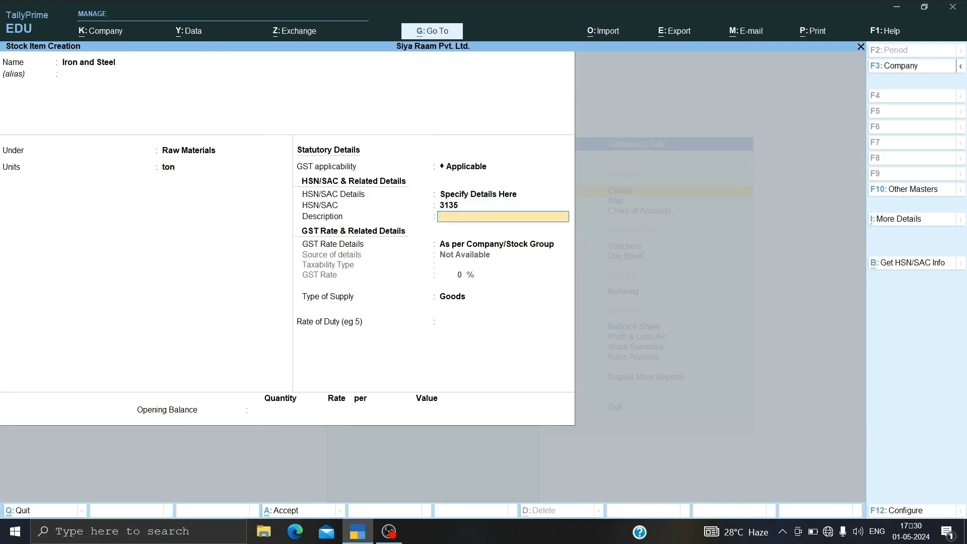
{"action": "key", "text": "Return"}
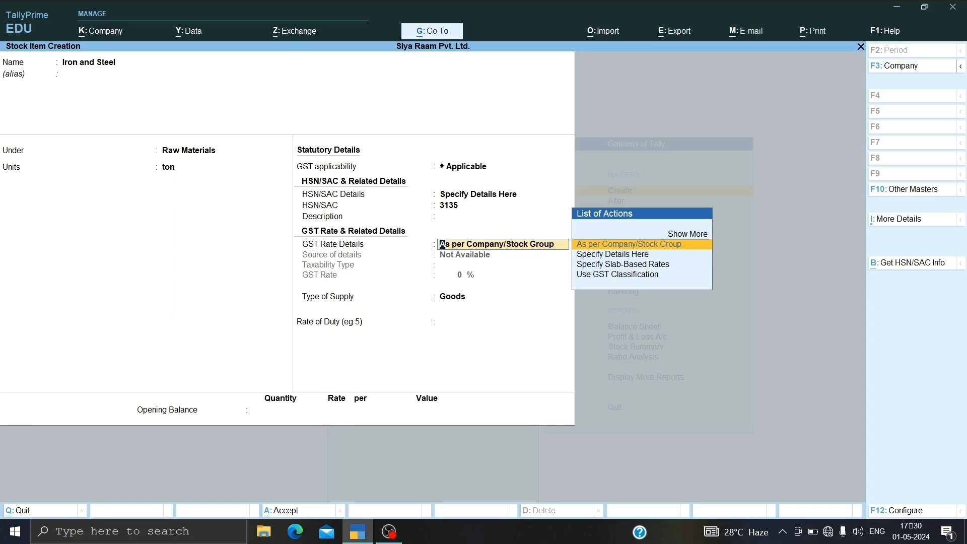
Step: Specify Iron and Steel's GST rate details in the item as Taxable at 18% with supply type Goods, and save the stock item
{"action": "key", "text": "Down"}
{"action": "key", "text": "Return"}
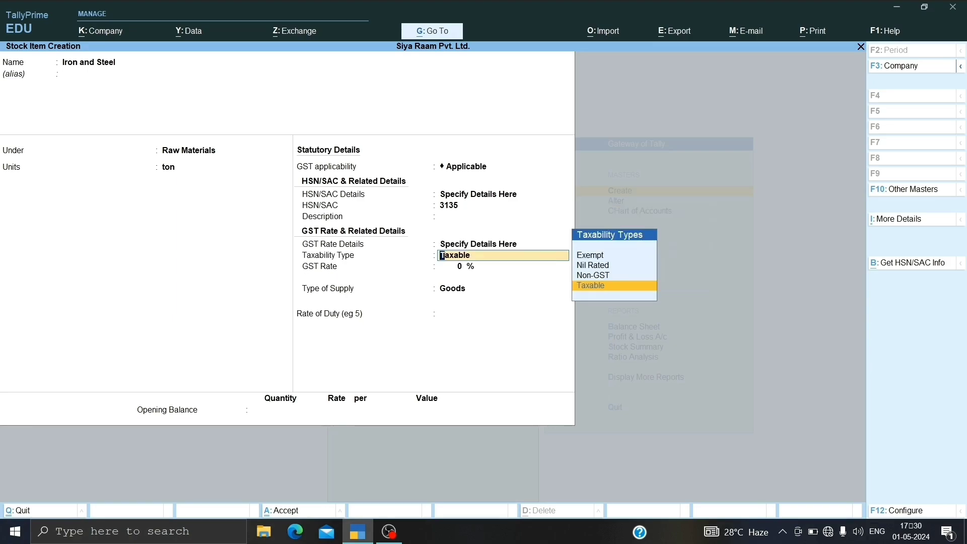
{"action": "key", "text": "Return"}
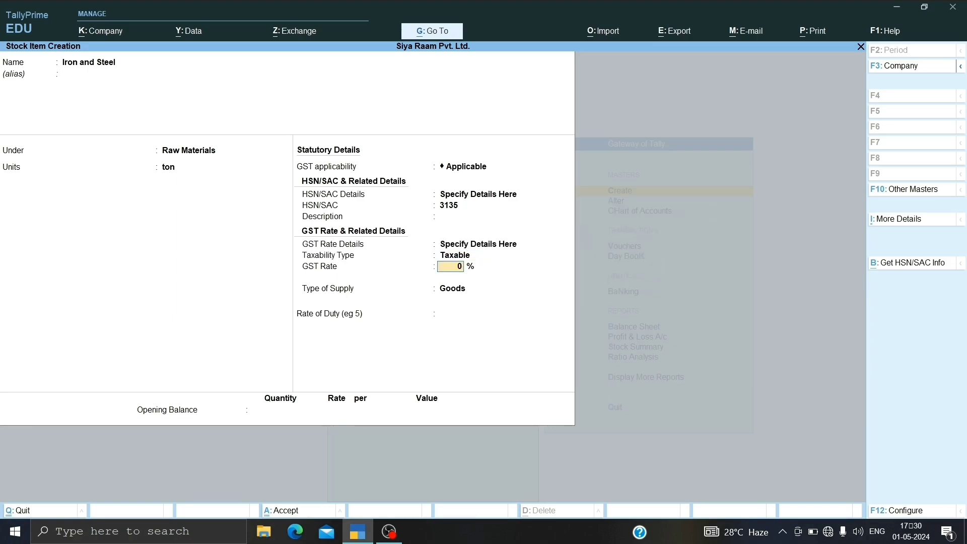
{"action": "type", "text": "18"}
{"action": "key", "text": "Return"}
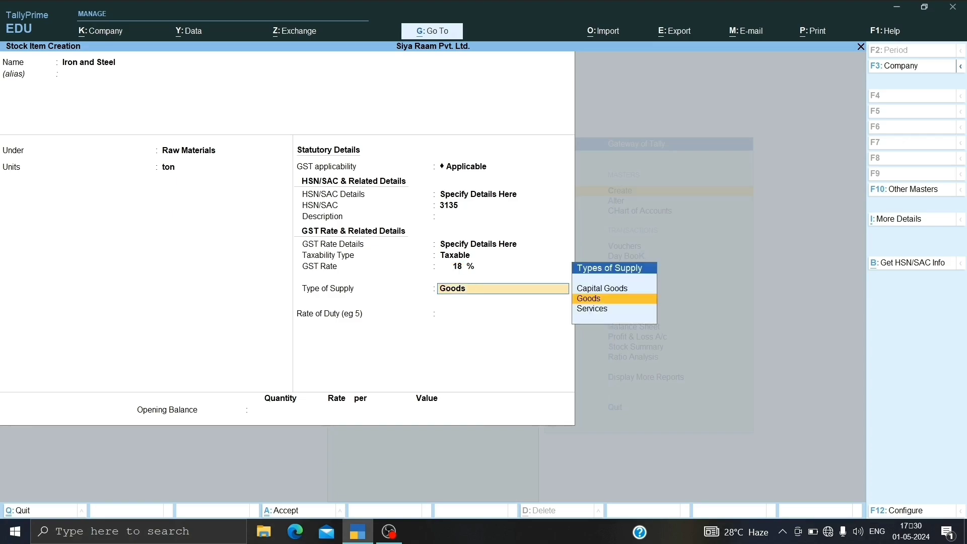
{"action": "key", "text": "Return"}
{"action": "key", "text": "Return"}
{"action": "key", "text": "Return"}
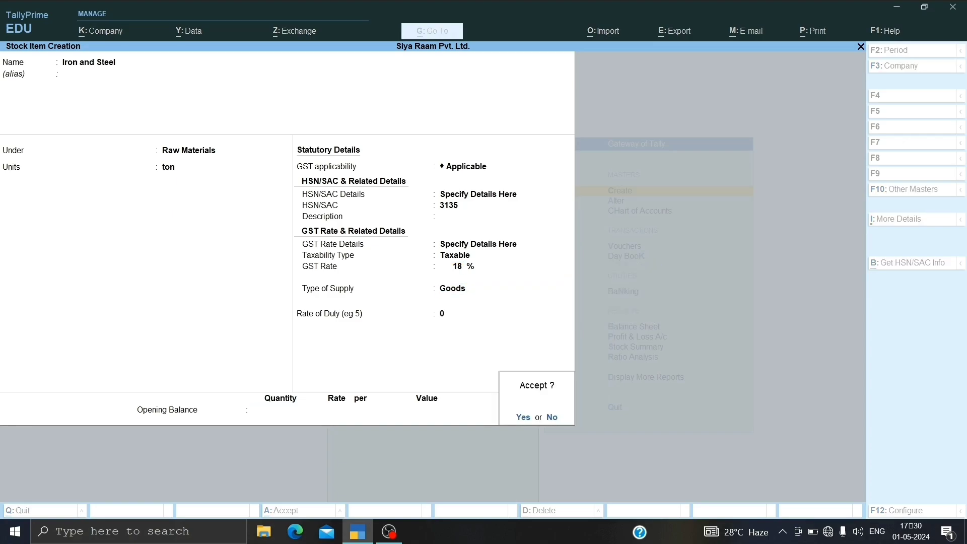
Step: Start a new stock item named Sand with no alias, under Raw Materials and with the unit ton
{"action": "key", "text": "Return"}
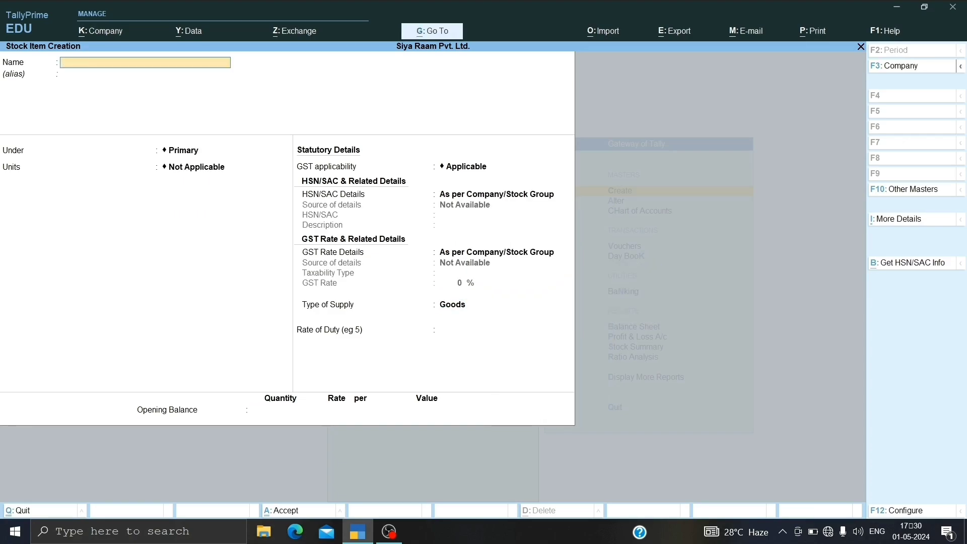
{"action": "type", "text": "A"}
{"action": "key", "text": "BackSpace"}
{"action": "type", "text": "Sand"}
{"action": "key", "text": "Return"}
{"action": "key", "text": "Return"}
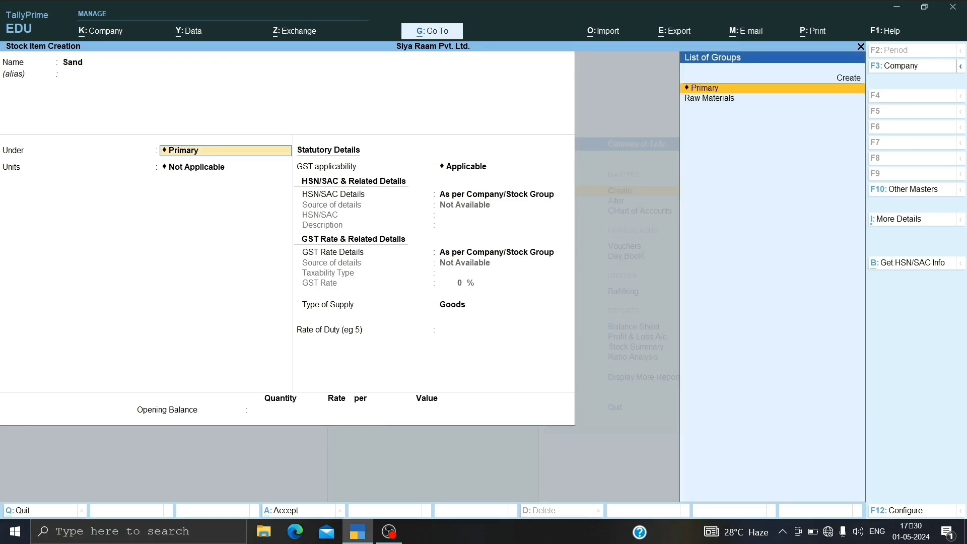
{"action": "key", "text": "Down"}
{"action": "key", "text": "Return"}
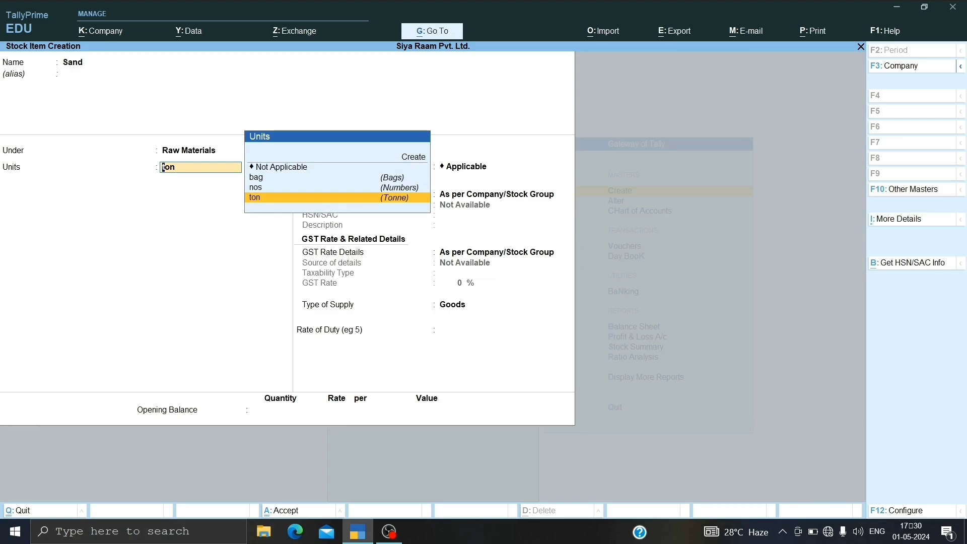
Step: Keep GST applicable for Sand and specify its HSN/SAC details in the item with code 31232 and no description
{"action": "key", "text": "Return"}
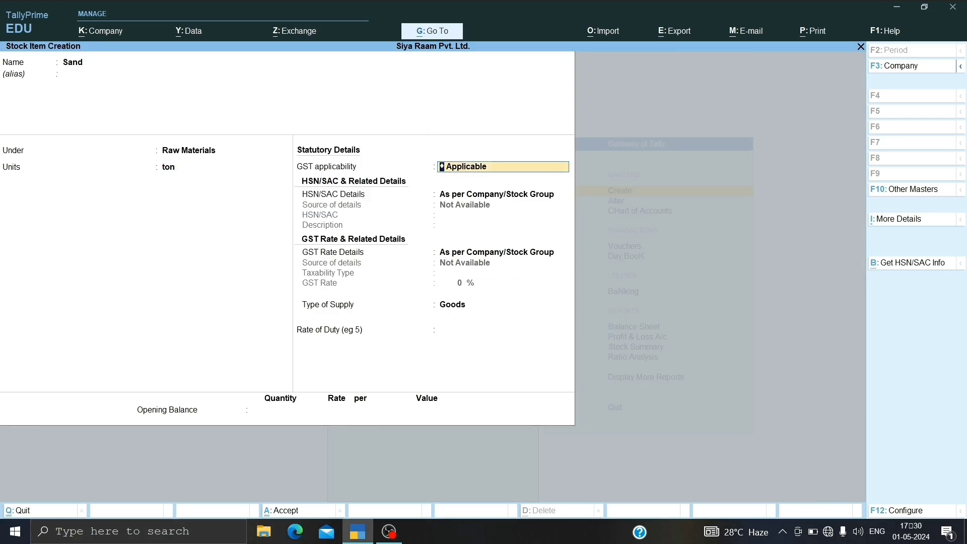
{"action": "key", "text": "Return"}
{"action": "key", "text": "Down"}
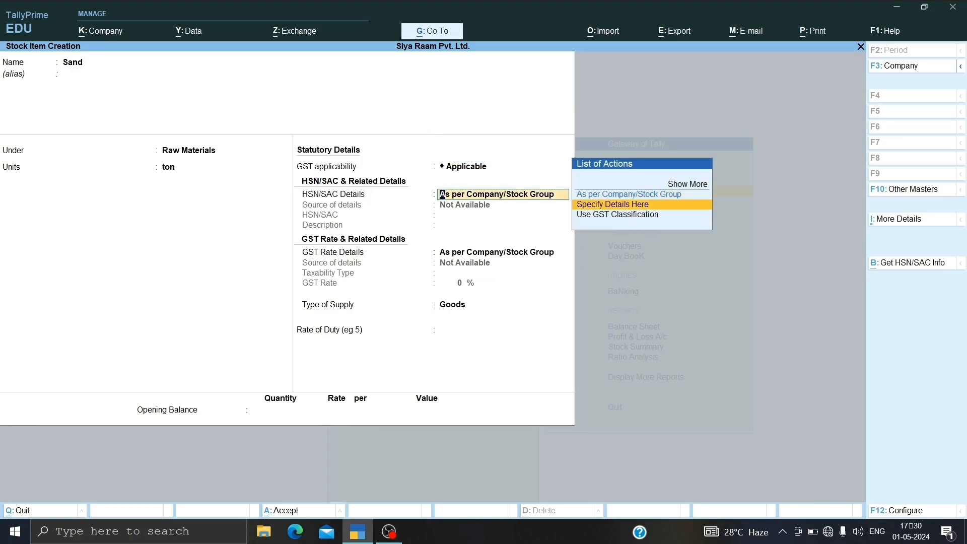
{"action": "key", "text": "Return"}
{"action": "type", "text": "31232"}
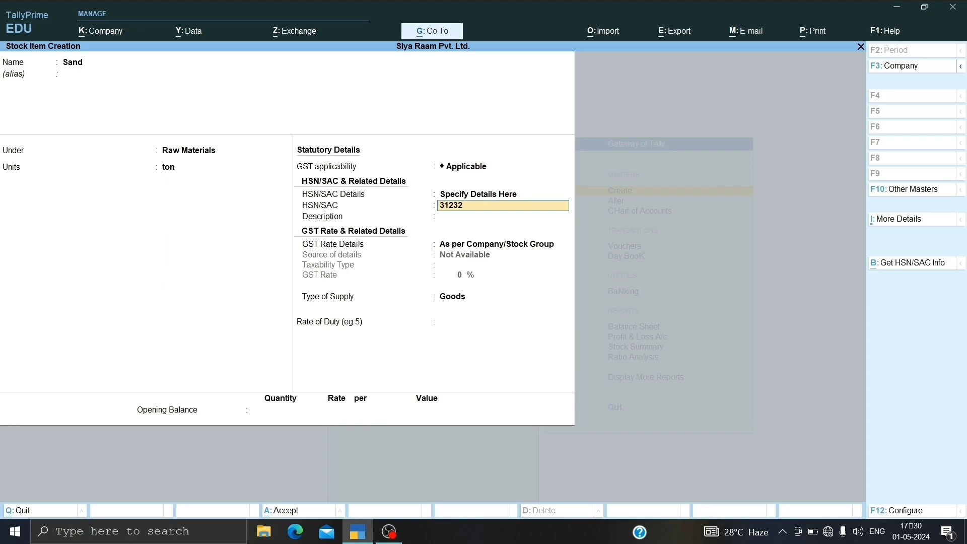
{"action": "key", "text": "Return"}
Step: Specify Sand's GST rate details in the item as Taxable at 5% with supply type Goods, and save the stock item
{"action": "key", "text": "Return"}
{"action": "key", "text": "Down"}
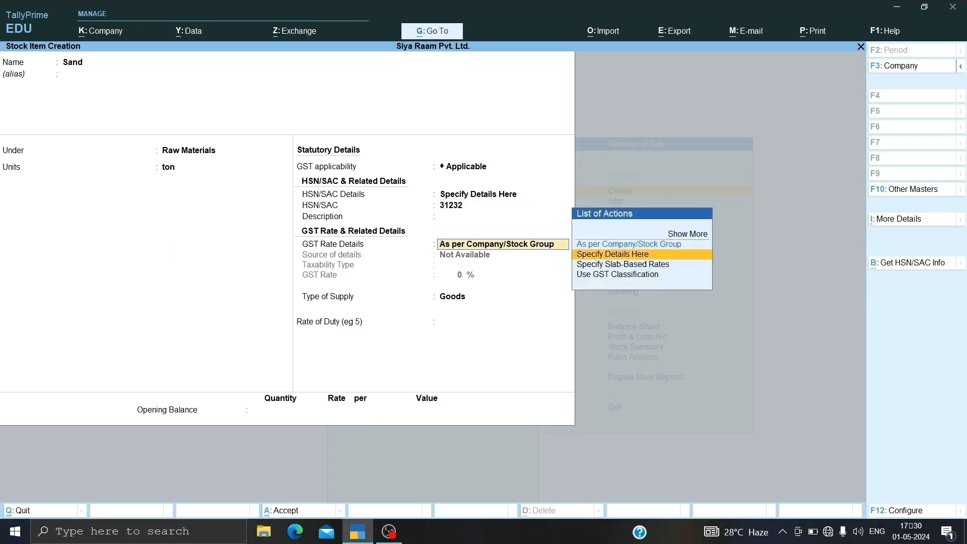
{"action": "key", "text": "Return"}
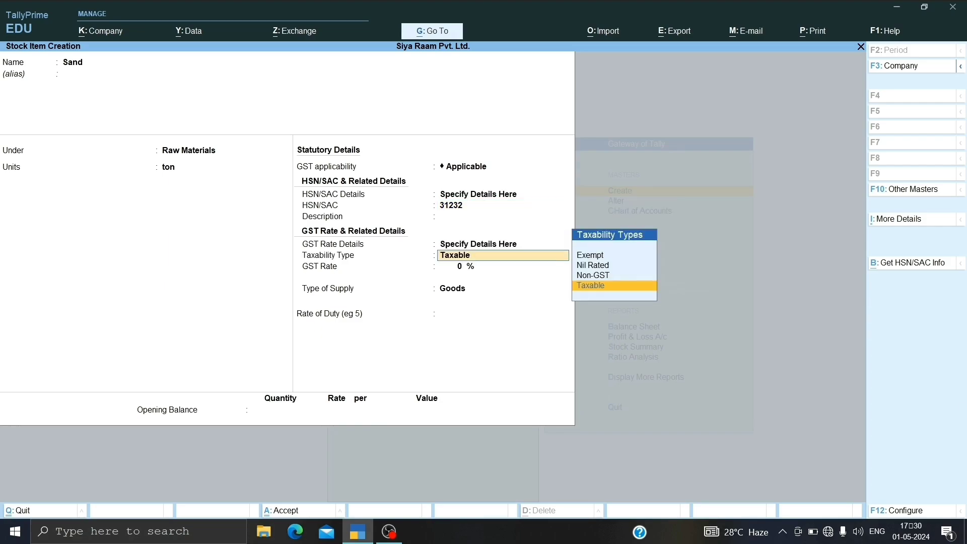
{"action": "key", "text": "Return"}
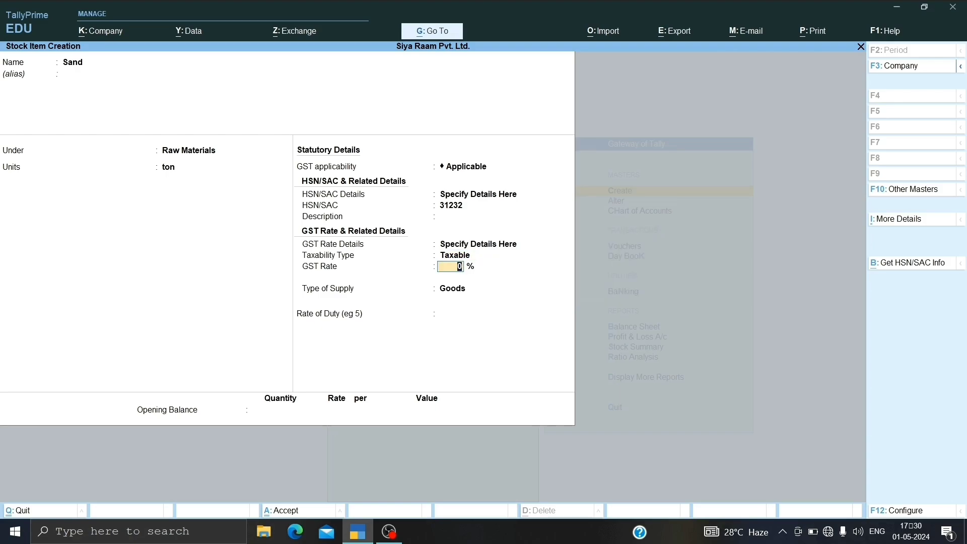
{"action": "type", "text": "5"}
{"action": "key", "text": "Return"}
{"action": "key", "text": "Return"}
{"action": "key", "text": "Return"}
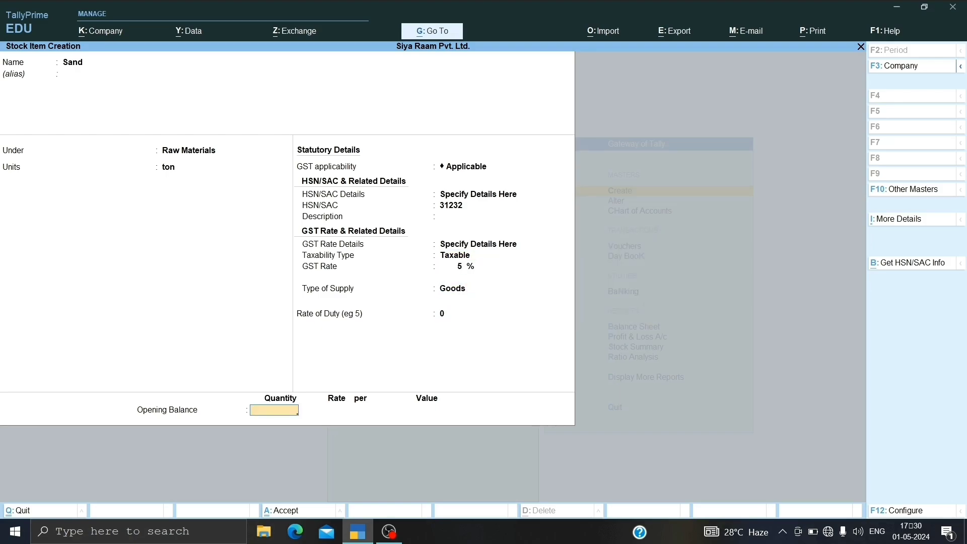
{"action": "key", "text": "Return"}
{"action": "key", "text": "Return"}
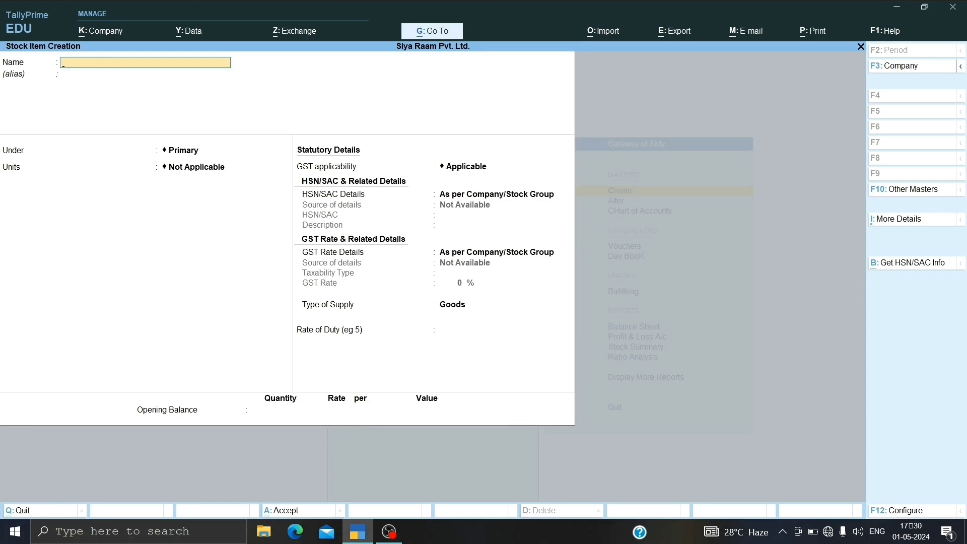
Step: Start a new stock item named Work Contract (Building) with no alias
{"action": "type", "text": "Work con"}
{"action": "type", "text": "tract (building"}
{"action": "key", "text": "Return"}
{"action": "key", "text": "Return"}
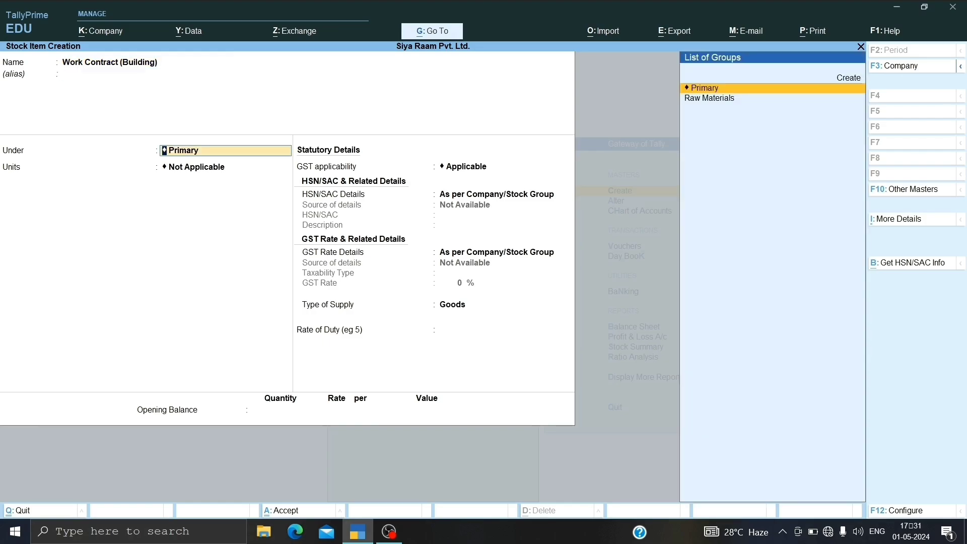
Step: Create the stock group Finished Goods under Primary for the Work Contract (Building) item, keeping its default quantity and GST settings
{"action": "key", "text": "alt+c"}
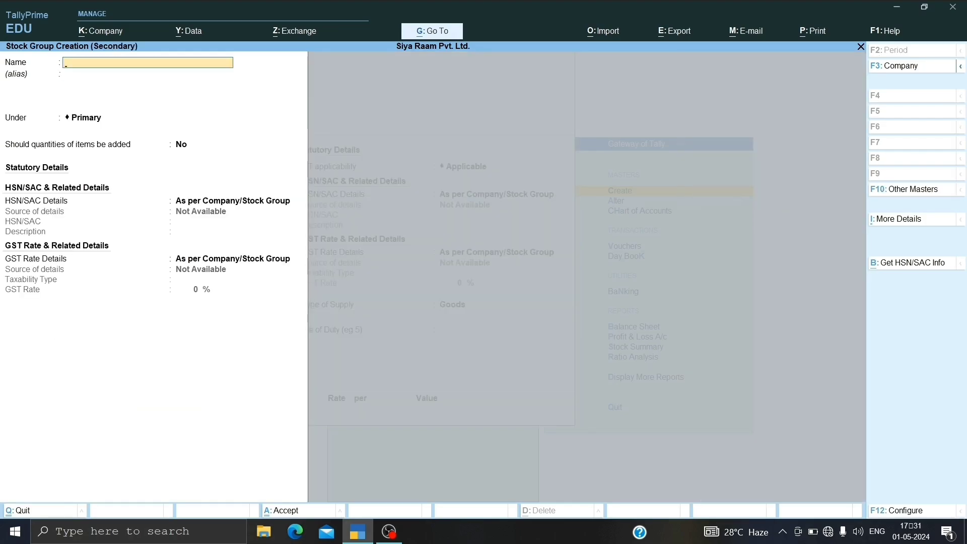
{"action": "type", "text": "Finished G"}
{"action": "key", "text": "Return"}
{"action": "key", "text": "Return"}
{"action": "key", "text": "Return"}
{"action": "key", "text": "Return"}
{"action": "key", "text": "Return"}
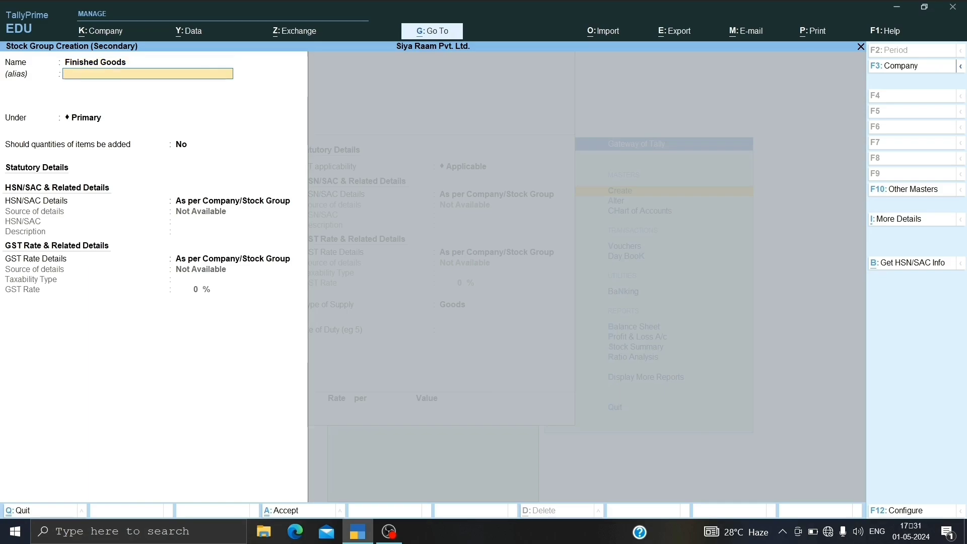
{"action": "key", "text": "Return"}
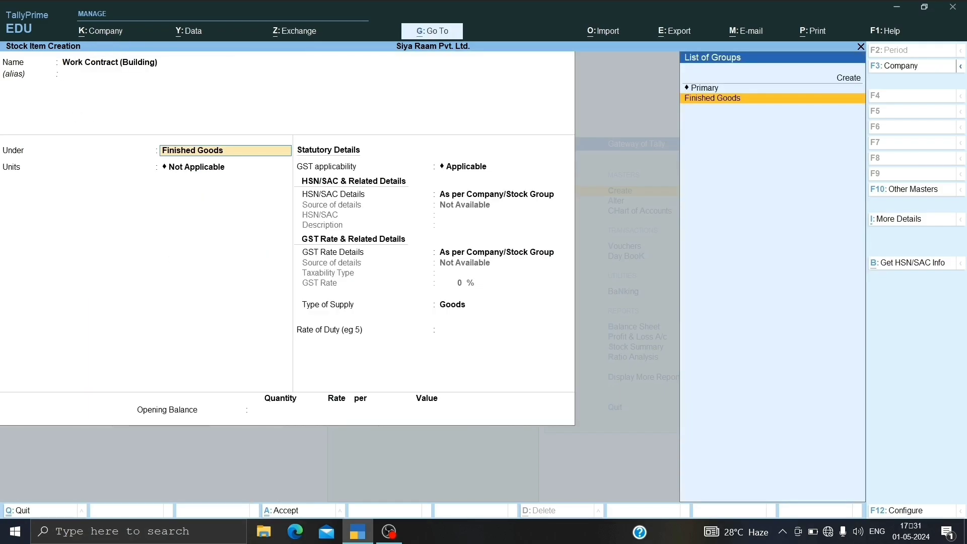
{"action": "key", "text": "Return"}
{"action": "key", "text": "Return"}
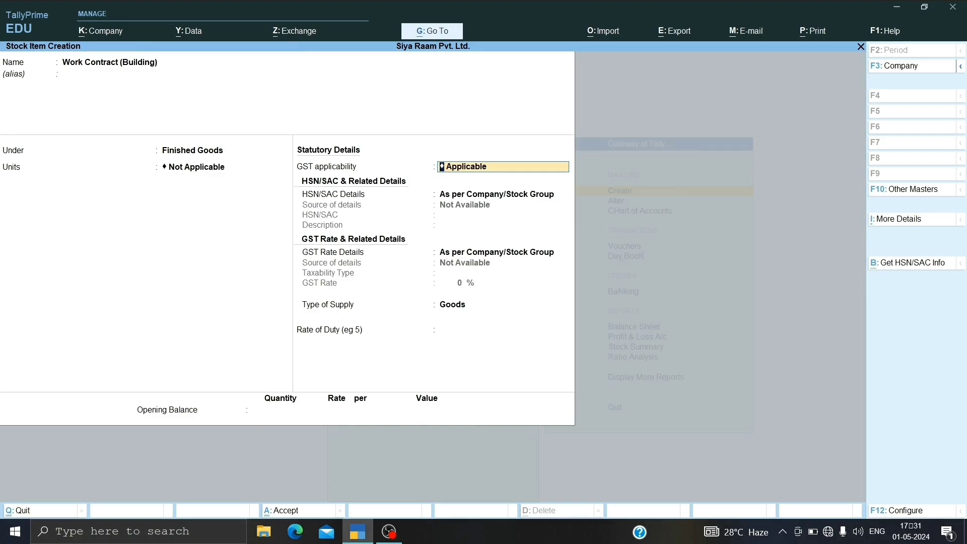
Step: Save the Finished Goods stock group and set the unit of Work Contract (Building) to nos
{"action": "key", "text": "BackSpace"}
{"action": "key", "text": "Down"}
{"action": "key", "text": "Down"}
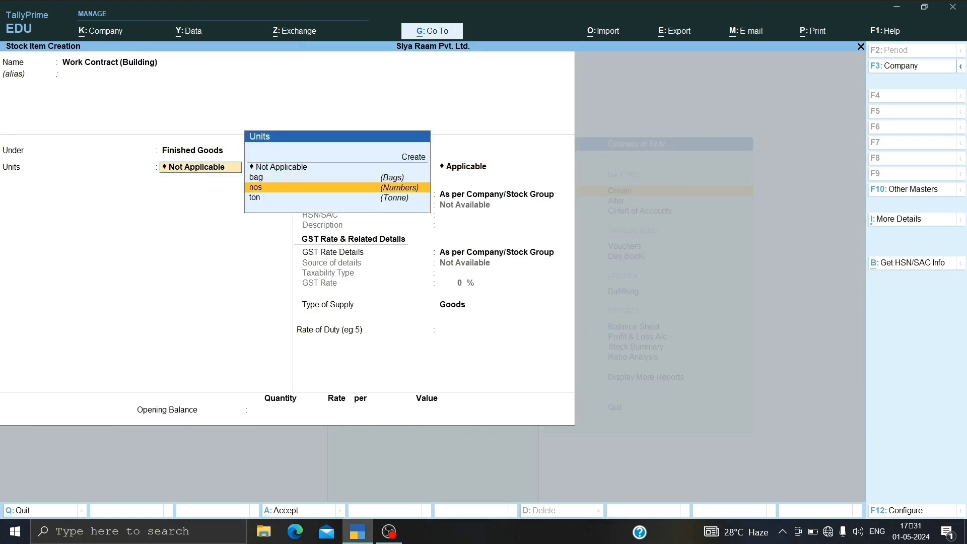
{"action": "key", "text": "Return"}
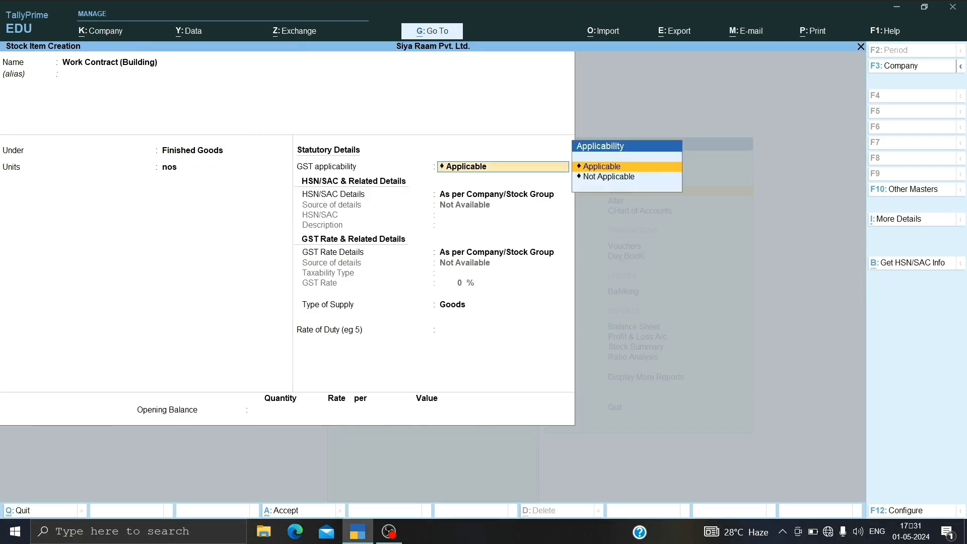
Step: Keep GST applicable for Work Contract (Building) and specify its HSN/SAC details in the item with code 21222 and no description
{"action": "key", "text": "Return"}
{"action": "key", "text": "Down"}
{"action": "key", "text": "Return"}
{"action": "type", "text": "21222"}
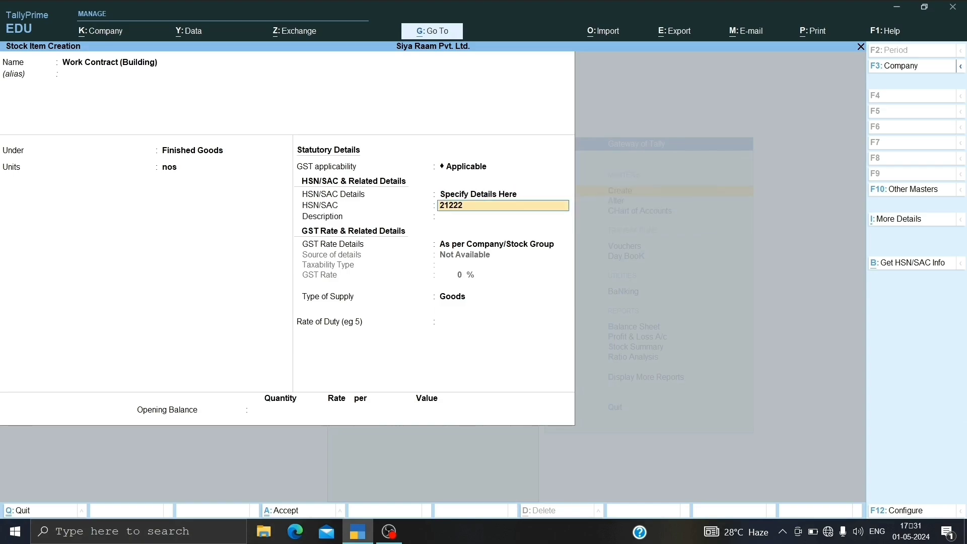
{"action": "key", "text": "Return"}
{"action": "key", "text": "Return"}
Step: Specify the GST rate details of Work Contract (Building) in the item as Taxable at 28% with supply type Goods, and save the item
{"action": "key", "text": "Down"}
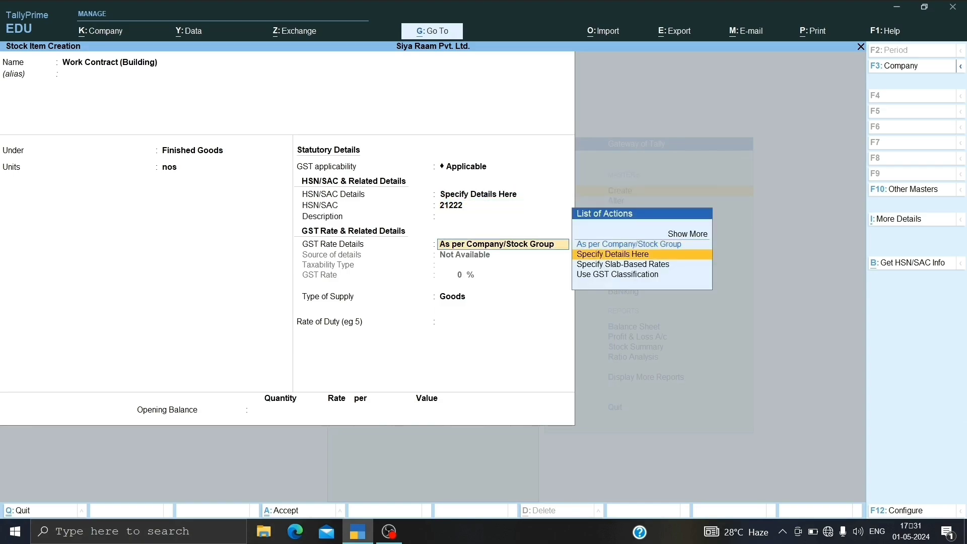
{"action": "key", "text": "Return"}
{"action": "key", "text": "Return"}
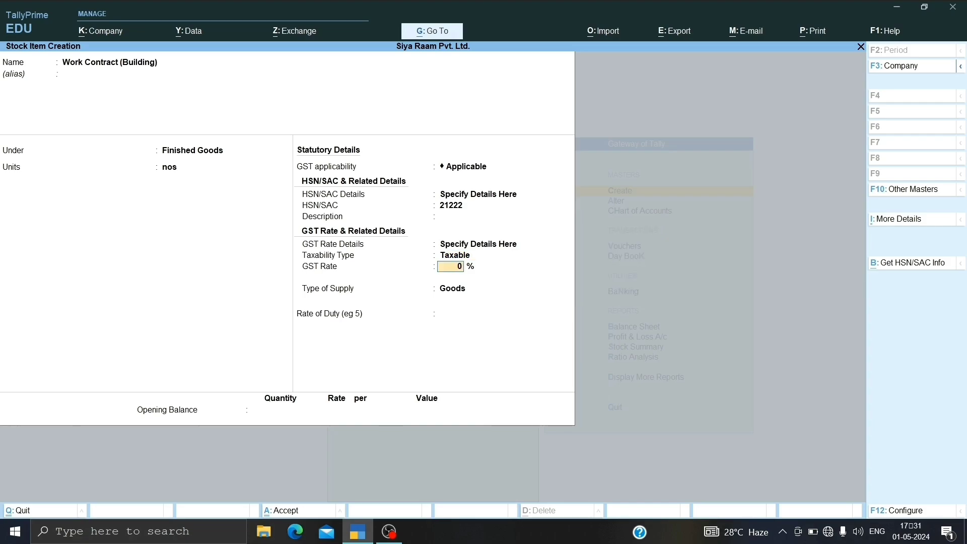
{"action": "type", "text": "28"}
{"action": "key", "text": "Return"}
{"action": "key", "text": "Return"}
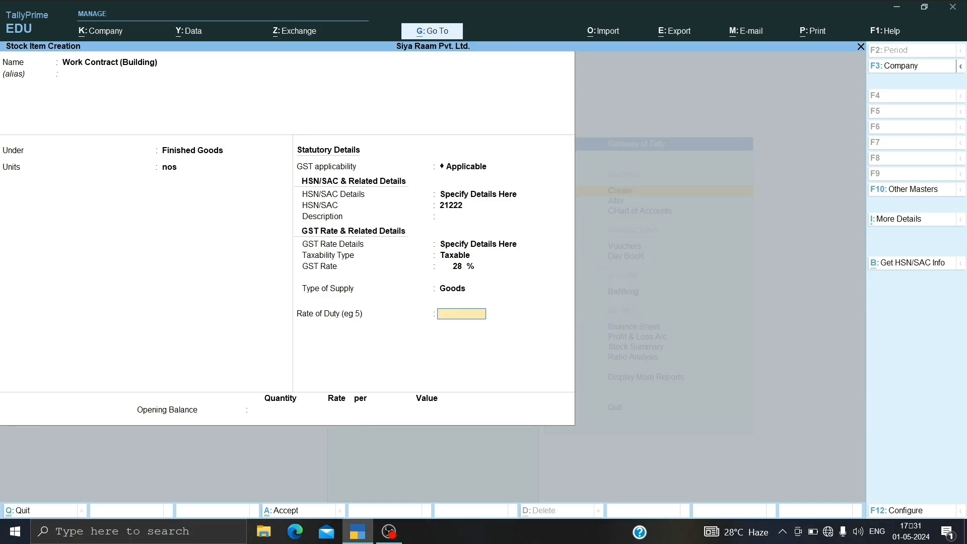
{"action": "key", "text": "Return"}
{"action": "key", "text": "Return"}
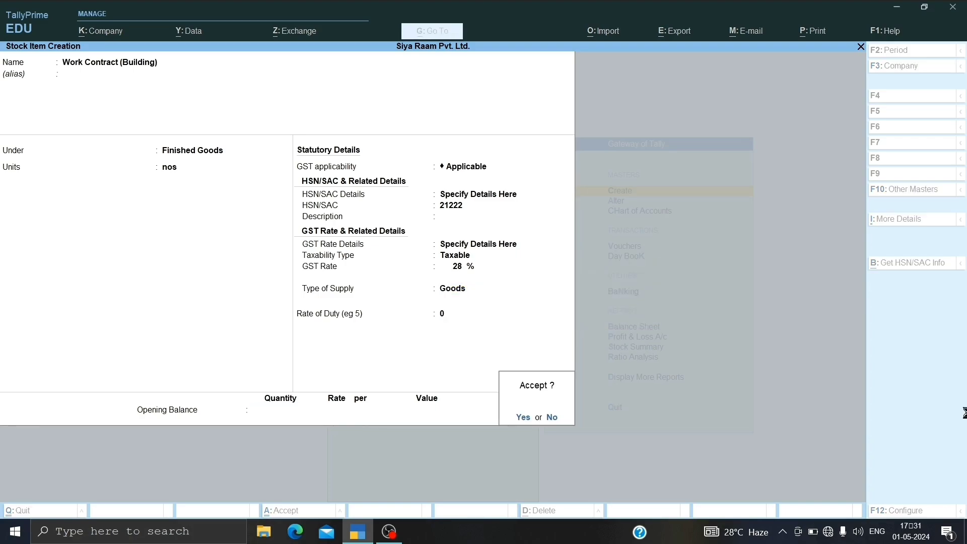
Step: Leave master creation and open a new Purchase voucher
{"action": "key", "text": "Return"}
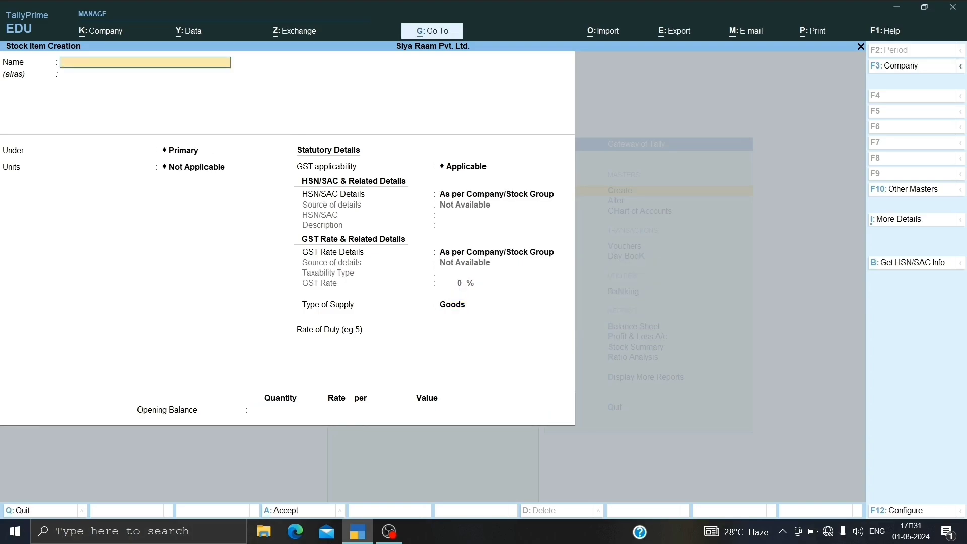
{"action": "key", "text": "Escape"}
{"action": "key", "text": "Return"}
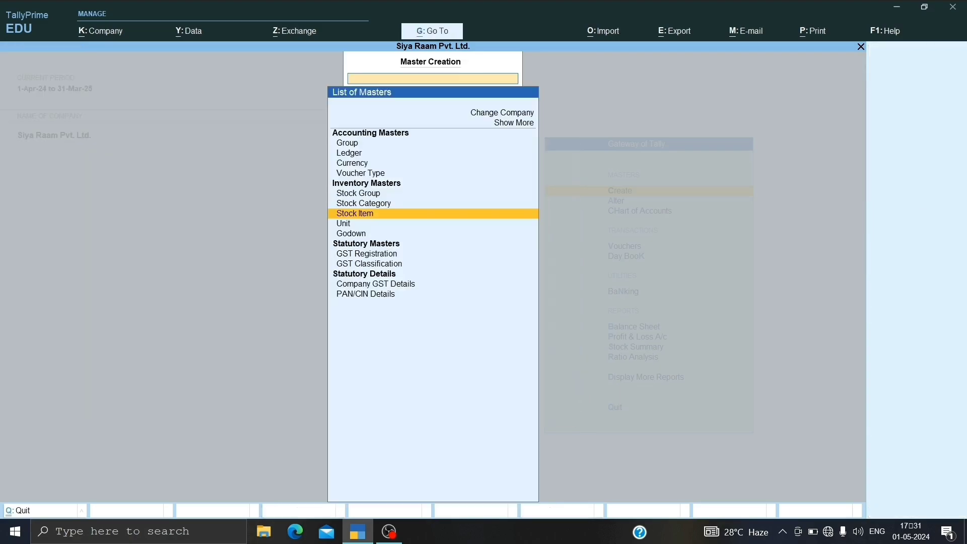
{"action": "key", "text": "Escape"}
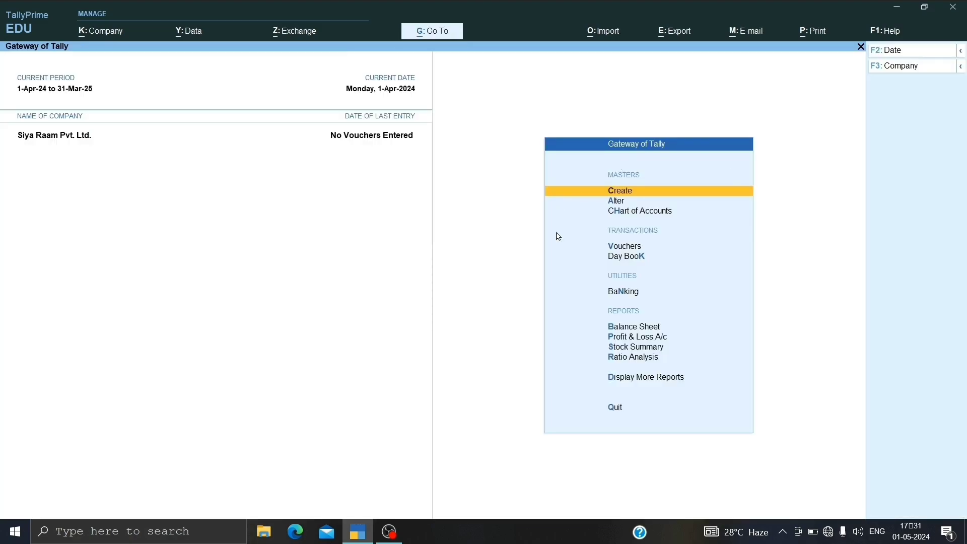
{"action": "key", "text": "Down"}
{"action": "key", "text": "Down"}
{"action": "key", "text": "Down"}
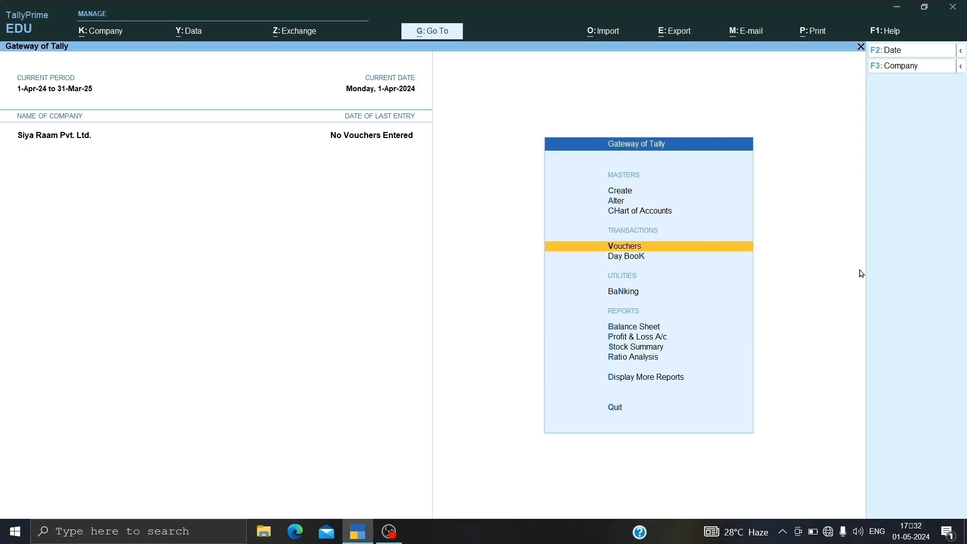
{"action": "key", "text": "Return"}
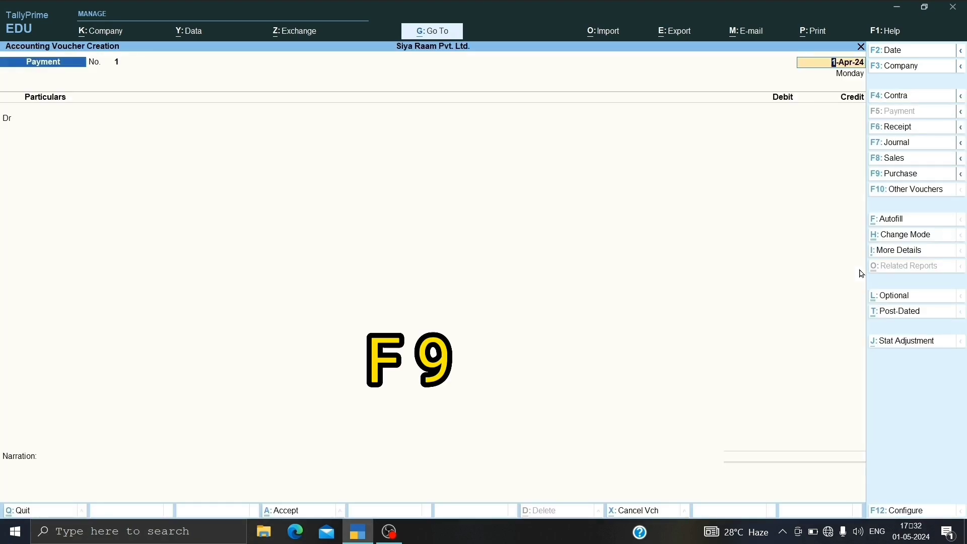
{"action": "key", "text": "F9"}
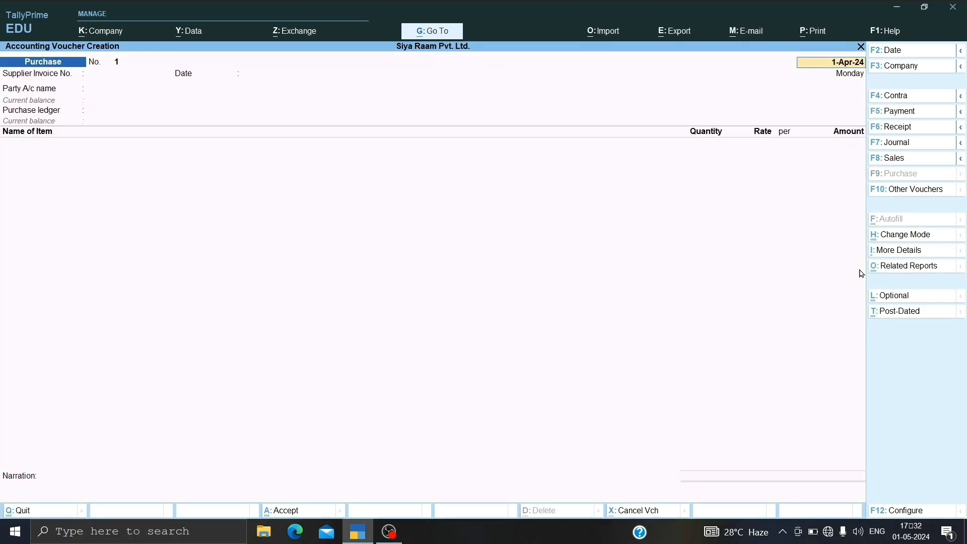
Step: Keep the voucher date 1-Apr-24 and enter supplier invoice number 1 dated 1-Apr-24
{"action": "key", "text": "F2"}
{"action": "key", "text": "Return"}
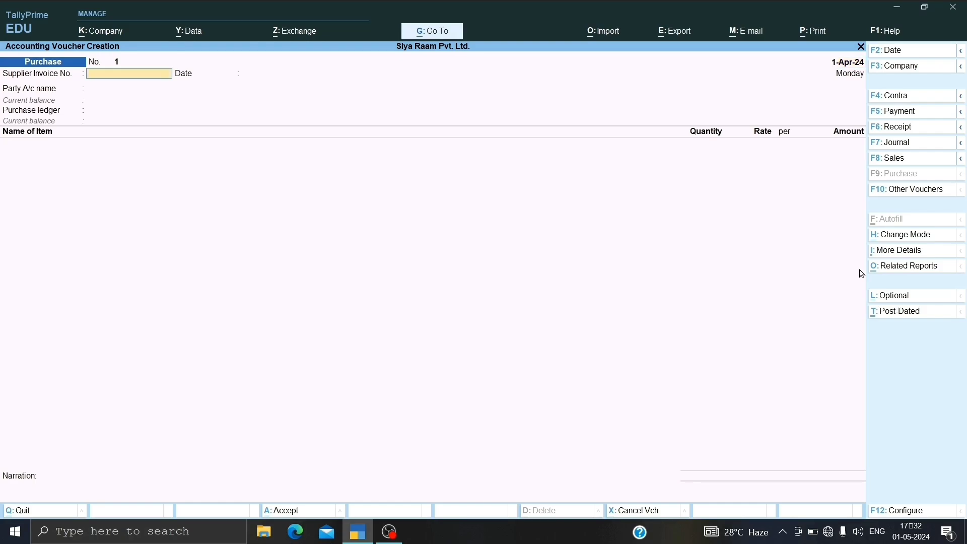
{"action": "type", "text": "1"}
{"action": "key", "text": "Return"}
{"action": "key", "text": "Return"}
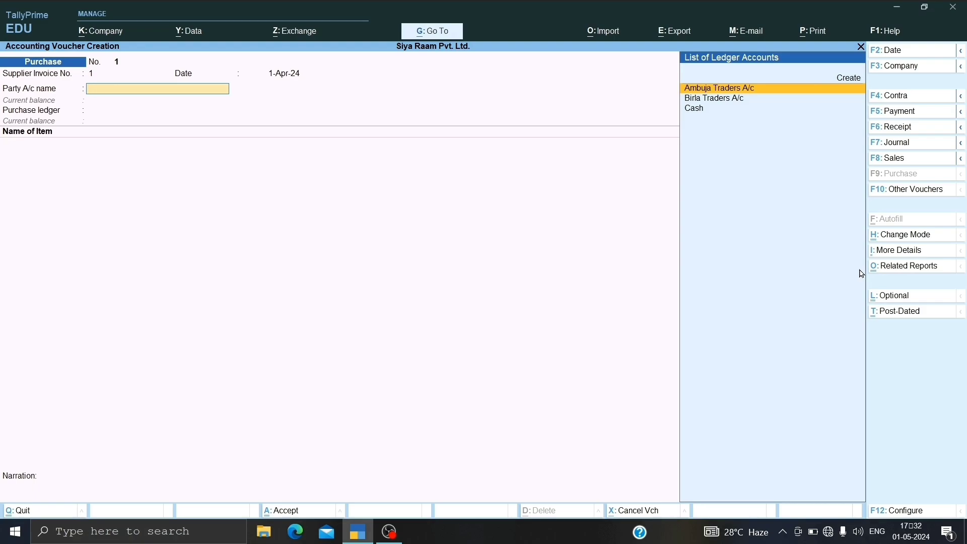
Step: Choose Ambuja Traders A/c as the party with its default receipt and party details, and Purchase A/c as the purchase ledger
{"action": "key", "text": "Return"}
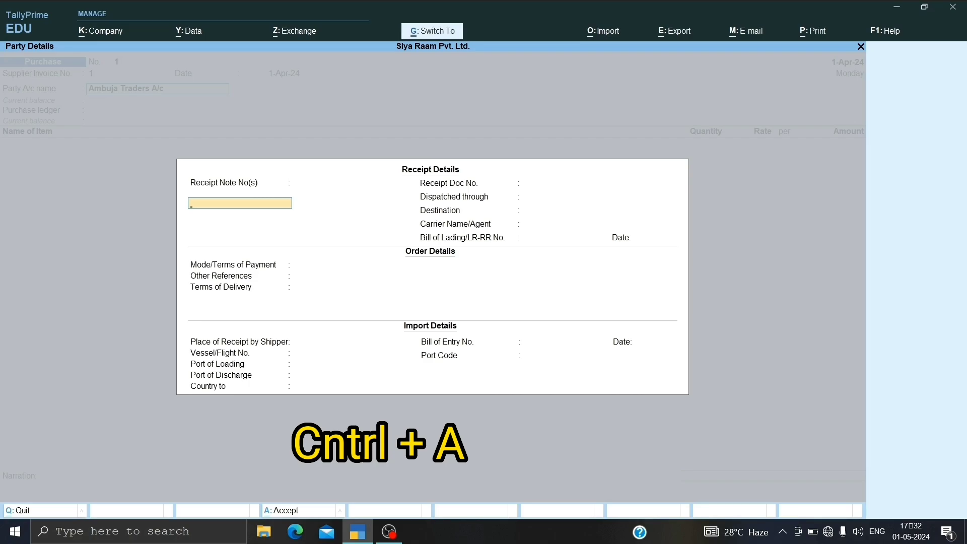
{"action": "key", "text": "ctrl+a"}
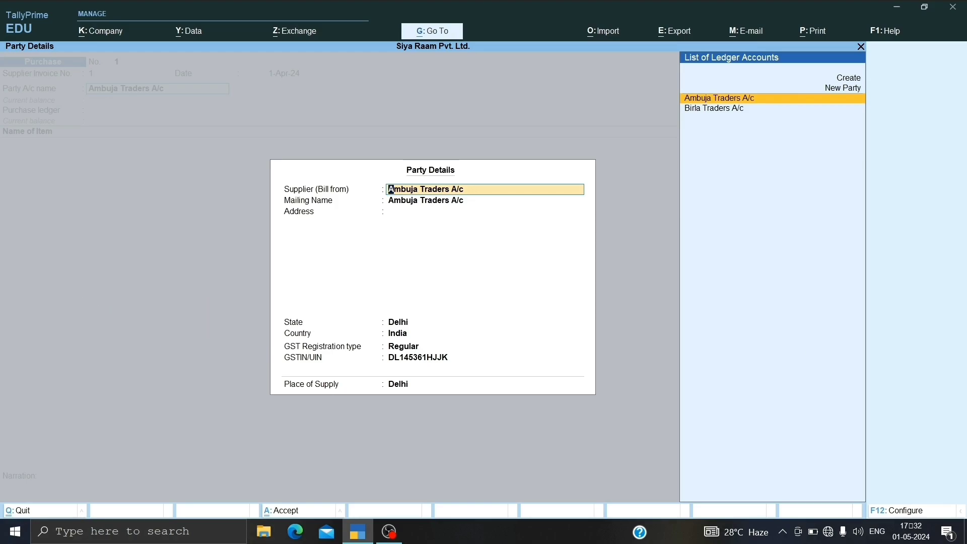
{"action": "key", "text": "ctrl"}
{"action": "key", "text": "ctrl+a"}
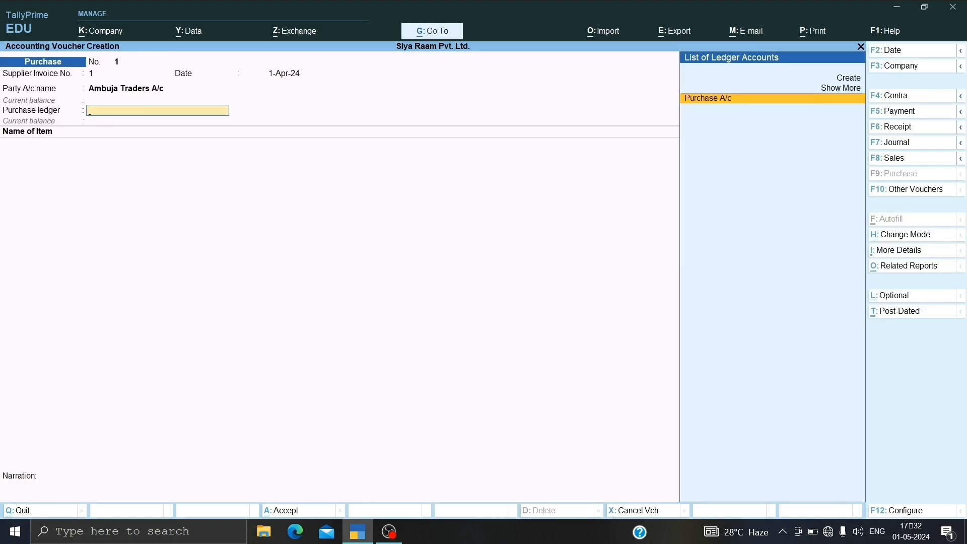
{"action": "key", "text": "Return"}
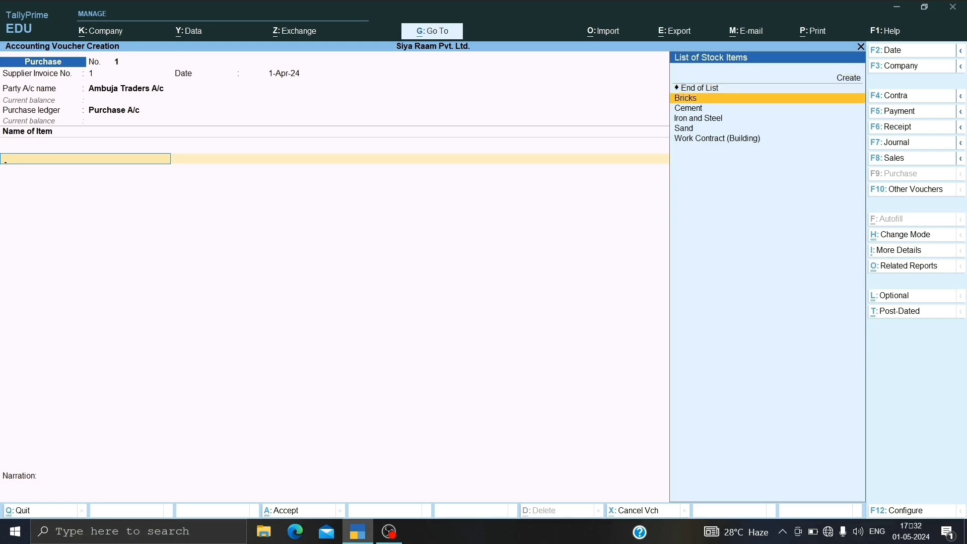
Step: Add Bricks to the purchase voucher and allocate 5,000 nos to the Main Location godown
{"action": "key", "text": "Return"}
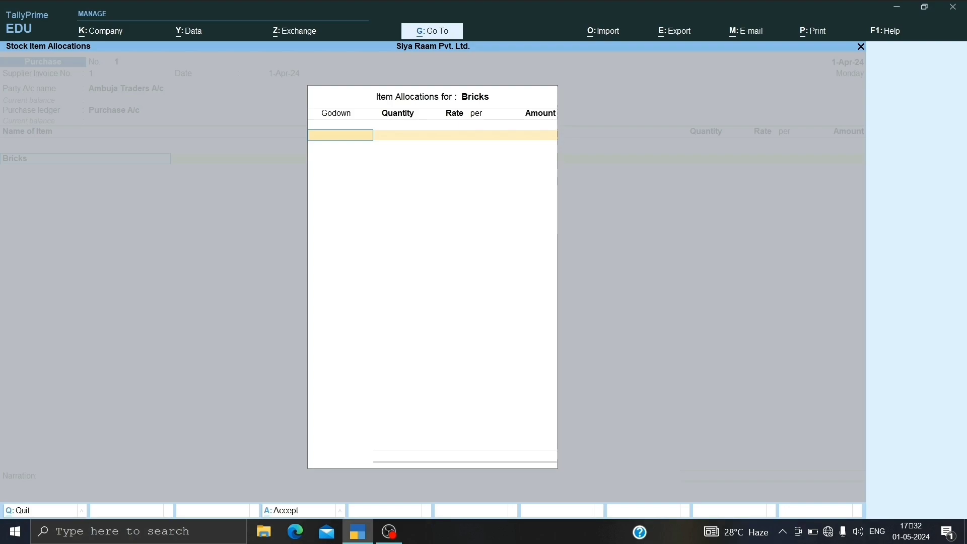
{"action": "key", "text": "Return"}
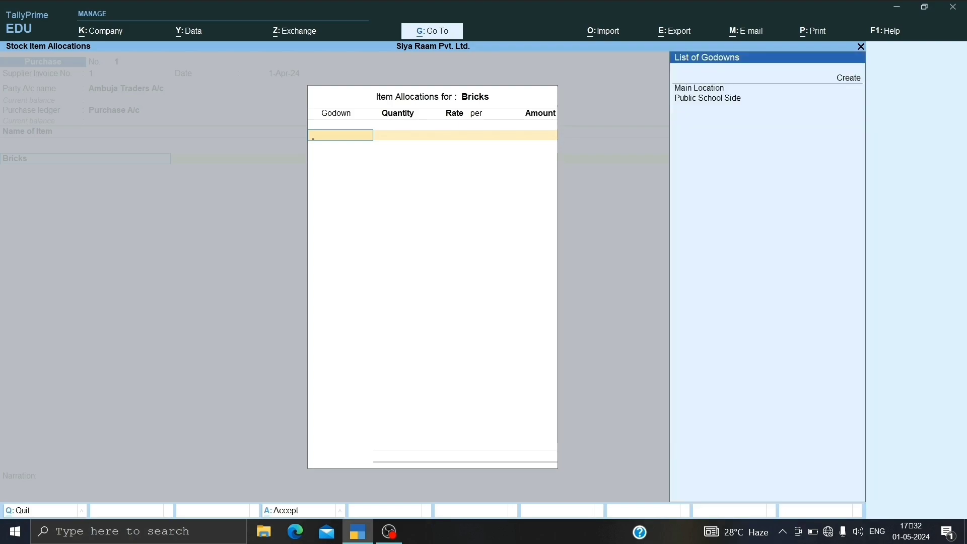
{"action": "key", "text": "Down"}
{"action": "key", "text": "Down"}
{"action": "key", "text": "Return"}
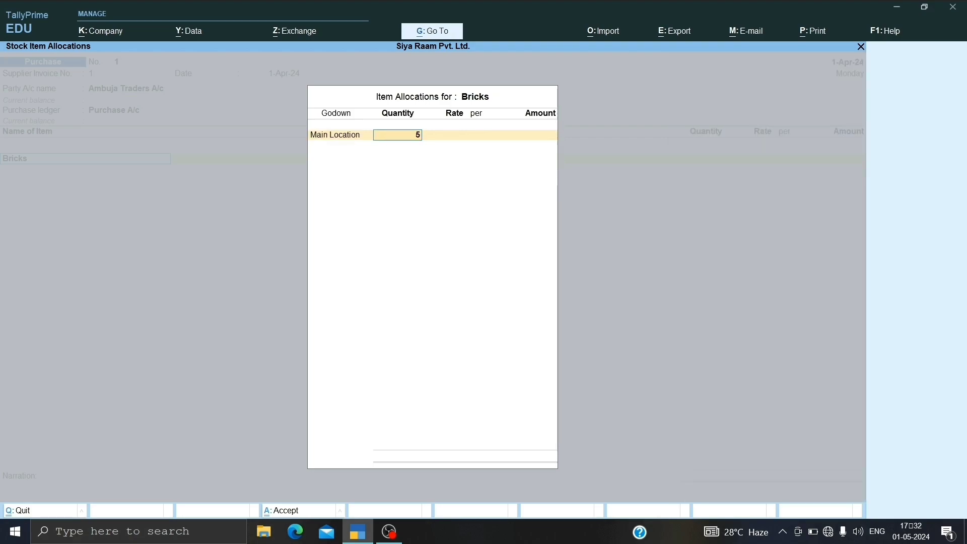
{"action": "type", "text": "5,000"}
{"action": "key", "text": "Return"}
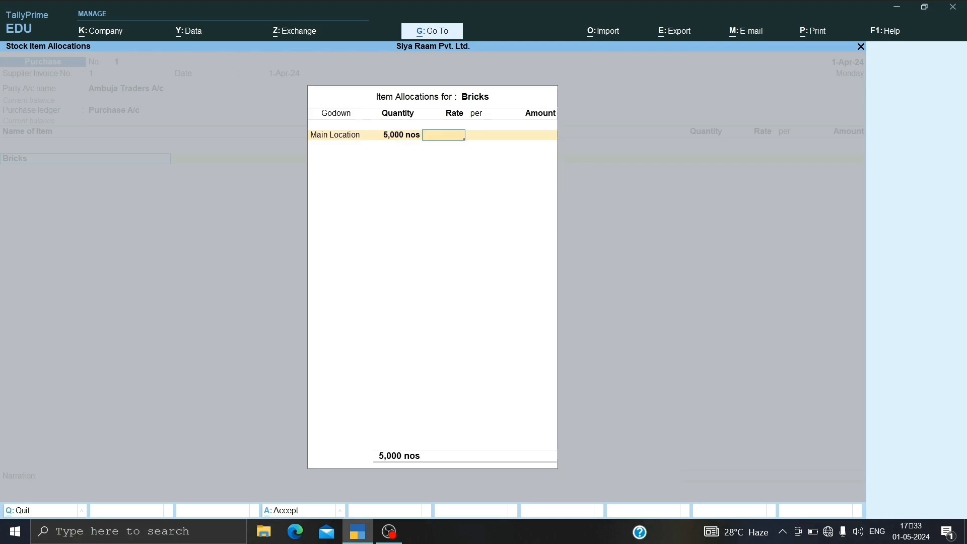
Step: Set the Bricks rate to 5.00 per nos and accept the allocation and item line
{"action": "type", "text": "20"}
{"action": "key", "text": "Return"}
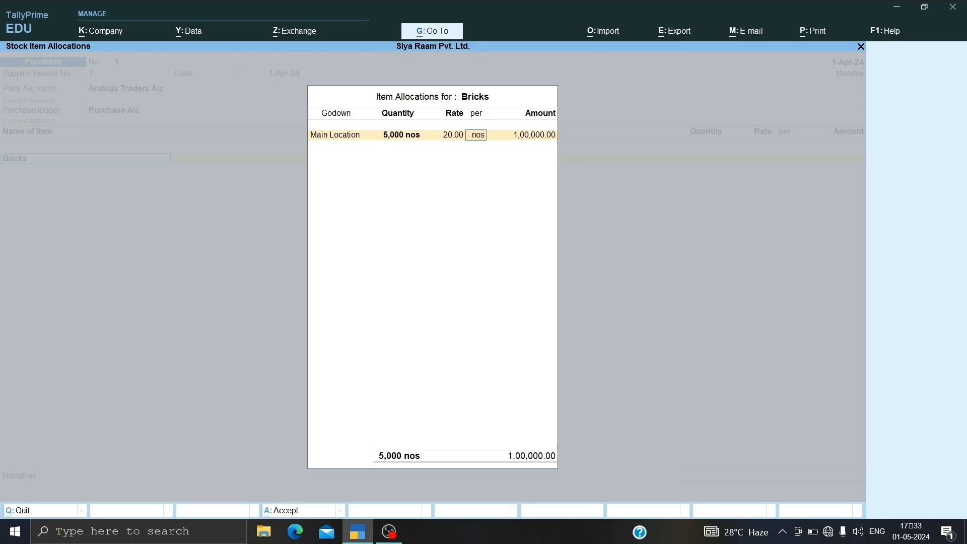
{"action": "key", "text": "BackSpace"}
{"action": "key", "text": "BackSpace"}
{"action": "key", "text": "BackSpace"}
{"action": "type", "text": "5"}
{"action": "key", "text": "Return"}
{"action": "key", "text": "Return"}
{"action": "key", "text": "Return"}
{"action": "key", "text": "Return"}
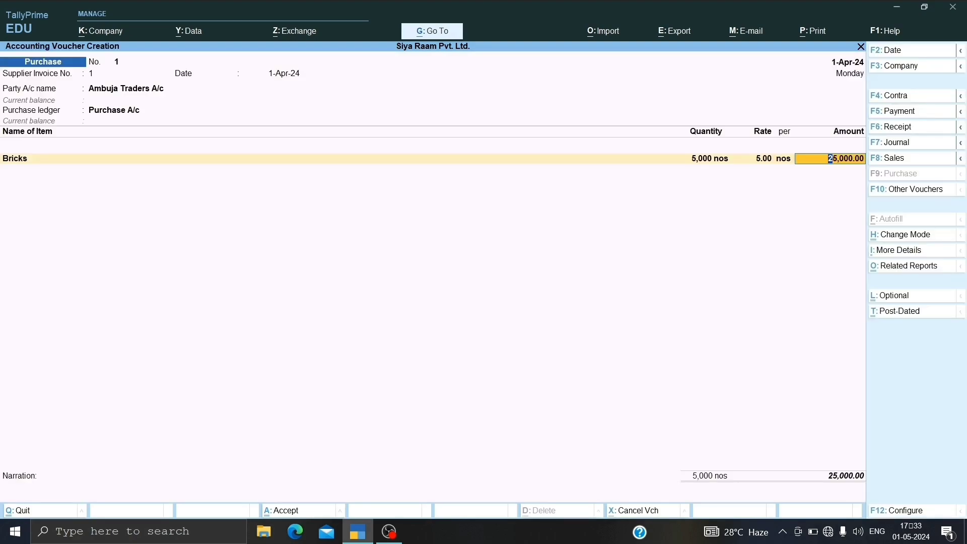
Step: Add Cement to the purchase voucher and allocate 10 bag to the Main Location godown
{"action": "key", "text": "Return"}
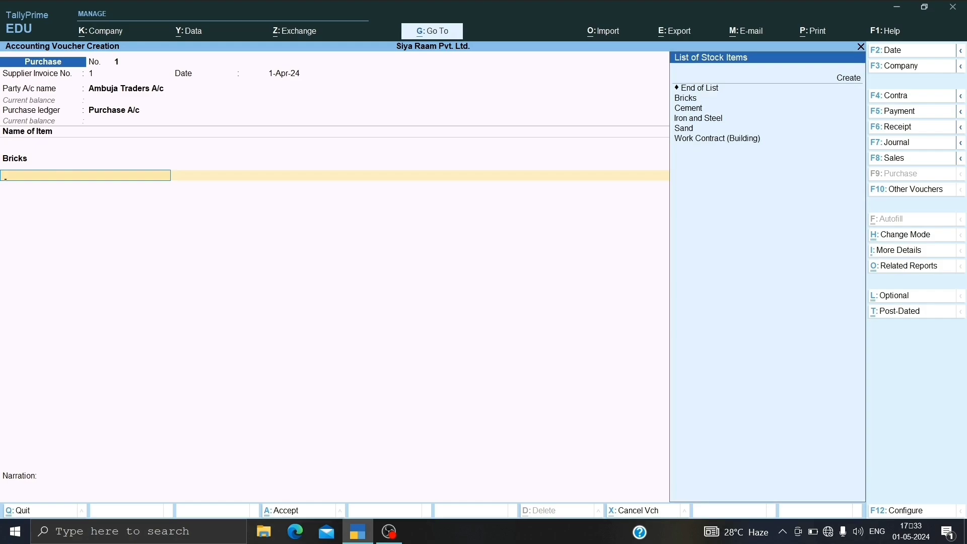
{"action": "key", "text": "Down"}
{"action": "key", "text": "Down"}
{"action": "key", "text": "Return"}
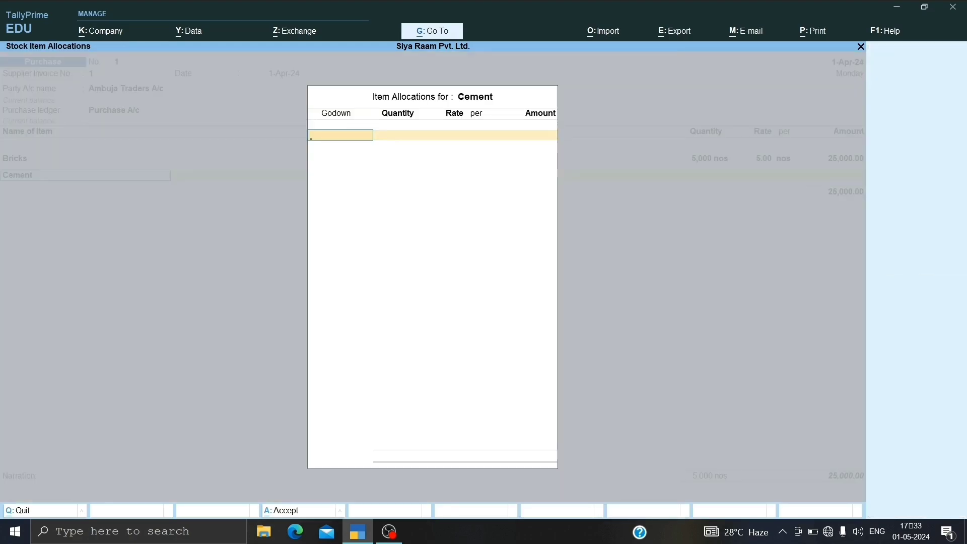
{"action": "key", "text": "Down"}
{"action": "key", "text": "Up"}
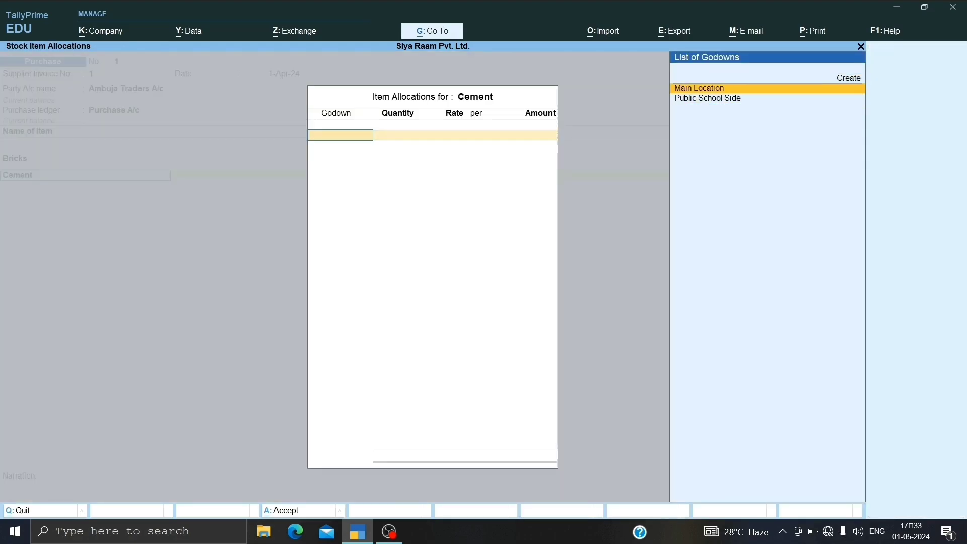
{"action": "key", "text": "Return"}
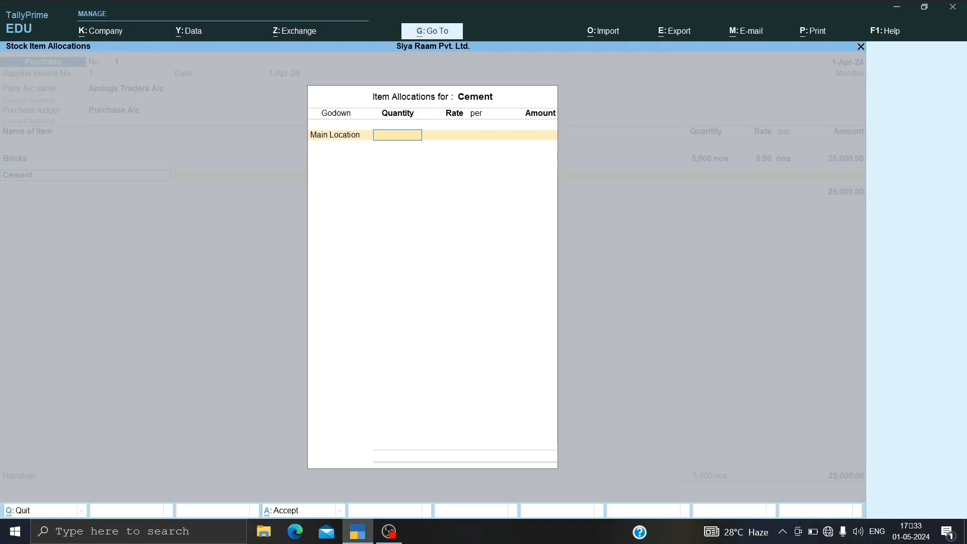
{"action": "type", "text": "10"}
{"action": "key", "text": "Return"}
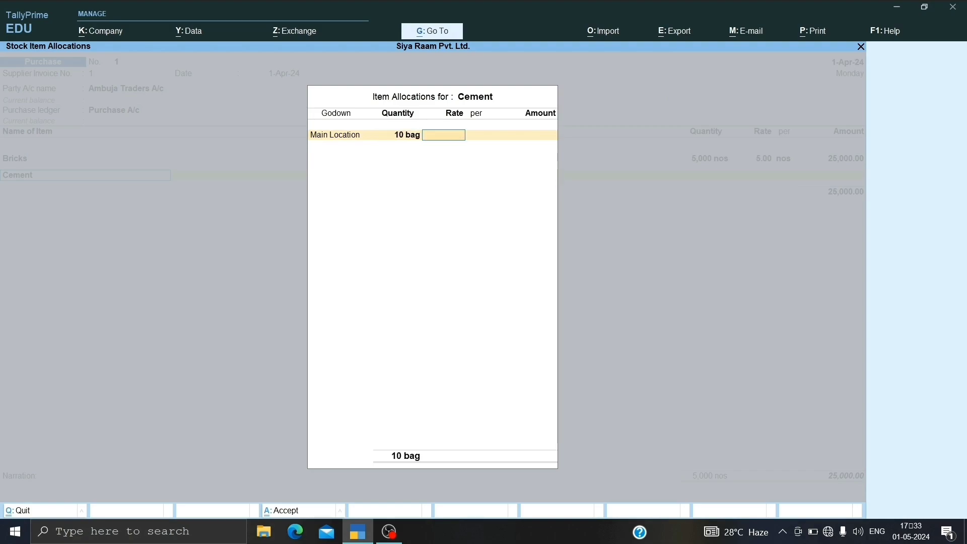
Step: Set the Cement rate to 1,000.00 per bag and accept the allocation and item line
{"action": "type", "text": "1000"}
{"action": "key", "text": "Return"}
{"action": "key", "text": "Return"}
{"action": "key", "text": "Return"}
{"action": "key", "text": "Return"}
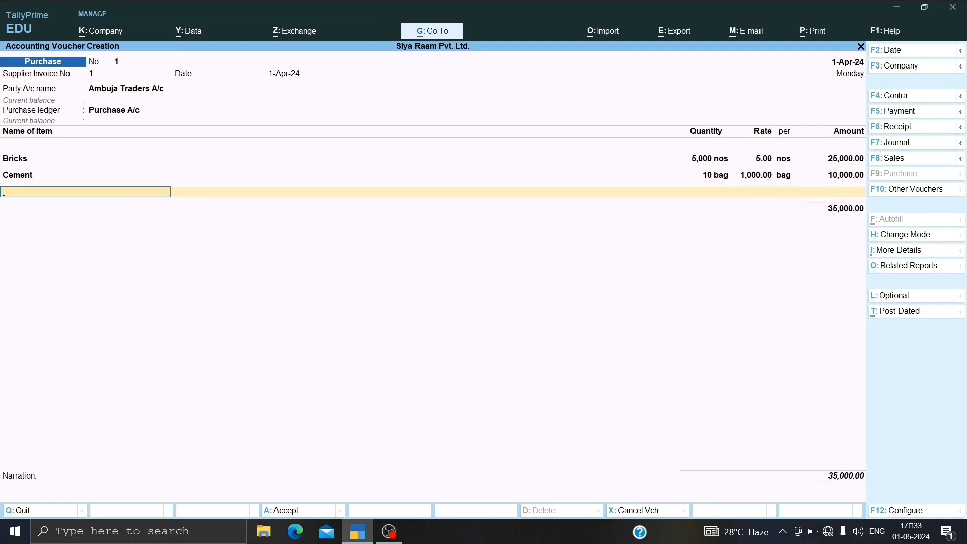
Step: Add Iron and Steel to the purchase voucher and allocate 10 ton to the Main Location godown
{"action": "key", "text": "Down"}
{"action": "key", "text": "Down"}
{"action": "key", "text": "Down"}
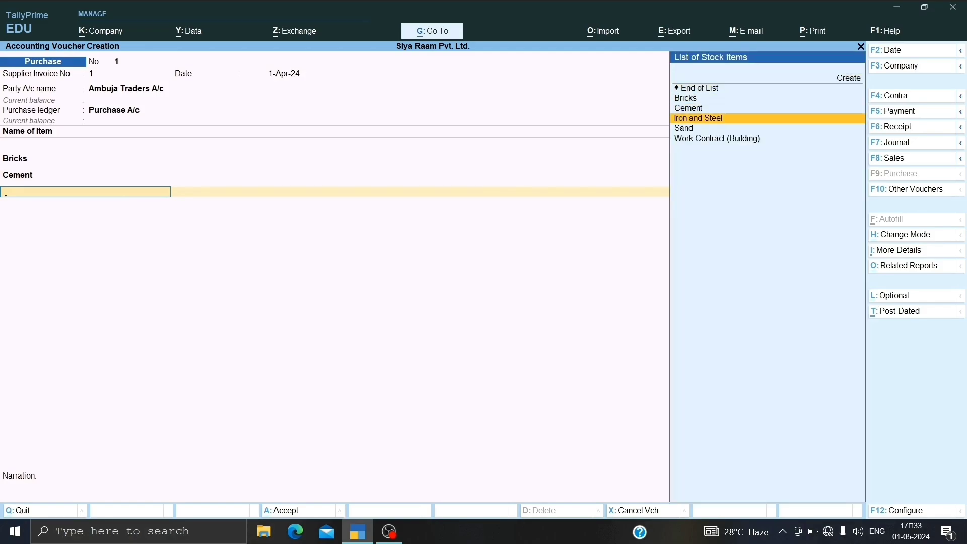
{"action": "key", "text": "Return"}
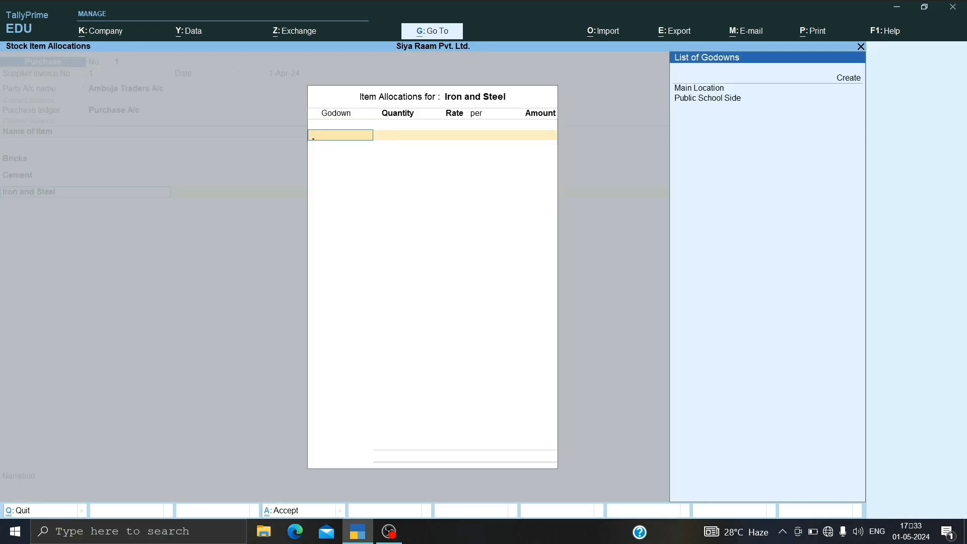
{"action": "key", "text": "Return"}
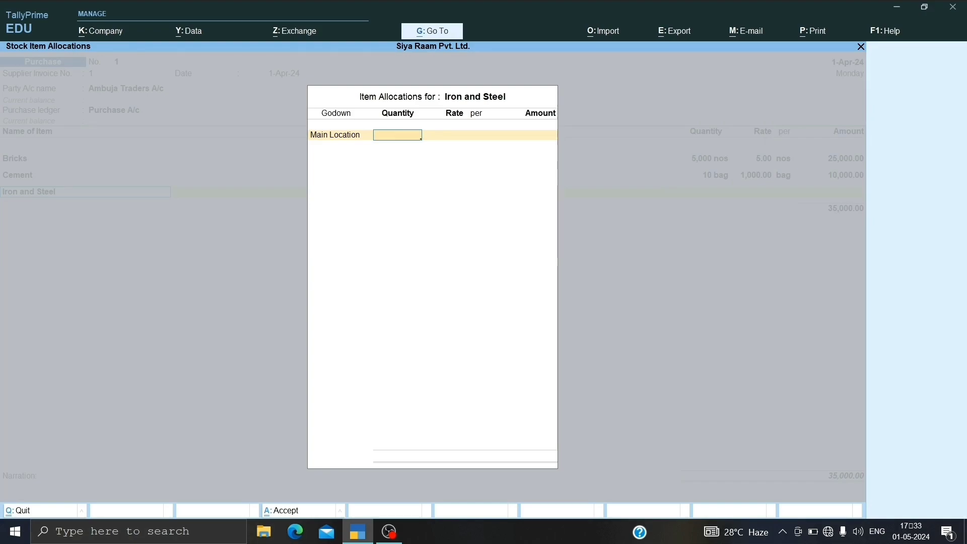
{"action": "type", "text": "10"}
{"action": "key", "text": "Return"}
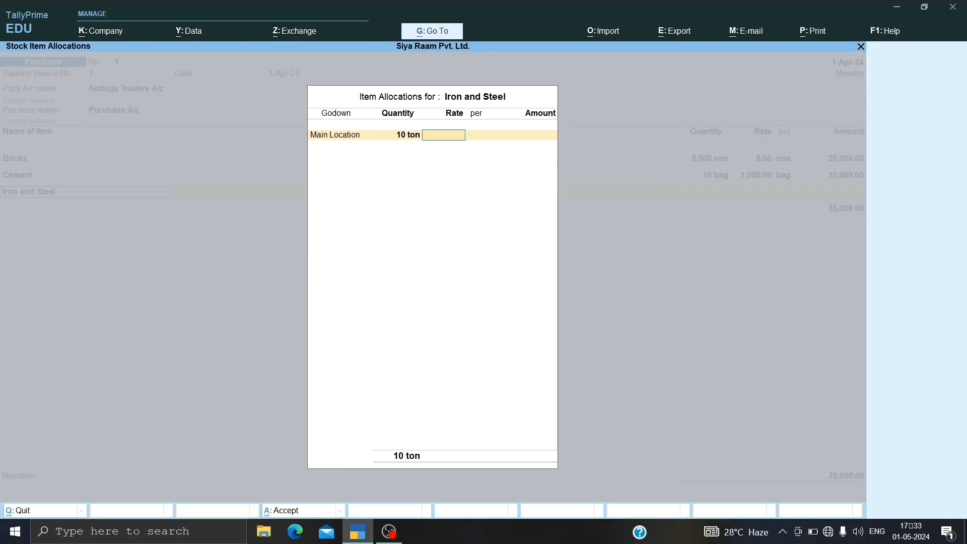
Step: Set the Iron and Steel rate to 2,000.00 per ton and accept the allocation and item line
{"action": "type", "text": "2,"}
{"action": "type", "text": "000"}
{"action": "key", "text": "Return"}
{"action": "key", "text": "Return"}
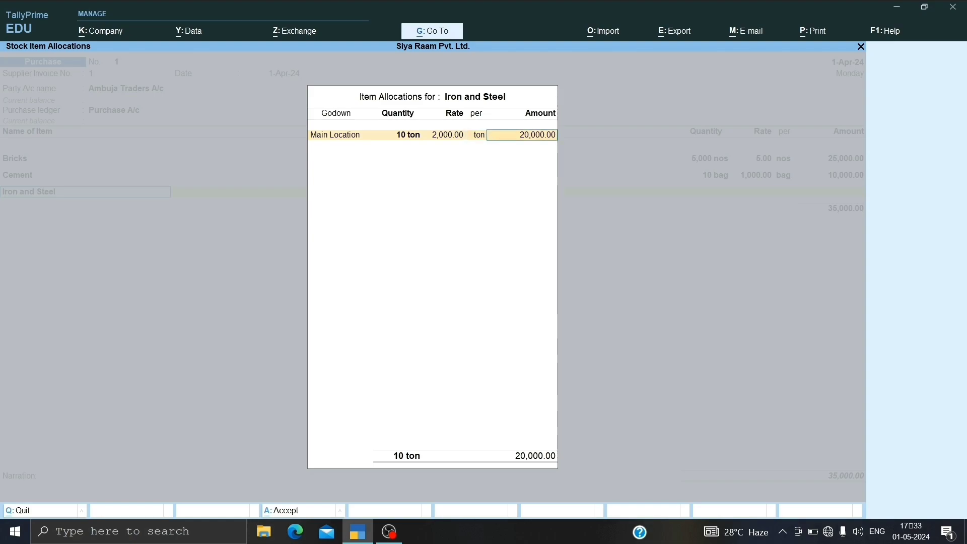
{"action": "key", "text": "Return"}
{"action": "key", "text": "Return"}
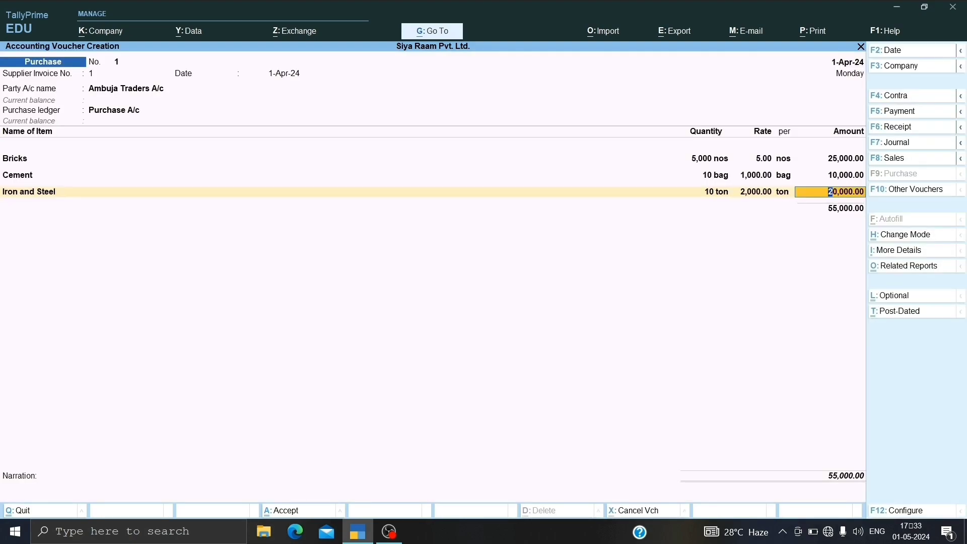
{"action": "key", "text": "Return"}
Step: Add Sand to the purchase voucher and allocate 10 ton to the Main Location godown
{"action": "key", "text": "Down"}
{"action": "key", "text": "Down"}
{"action": "key", "text": "Down"}
{"action": "key", "text": "Down"}
{"action": "key", "text": "Down"}
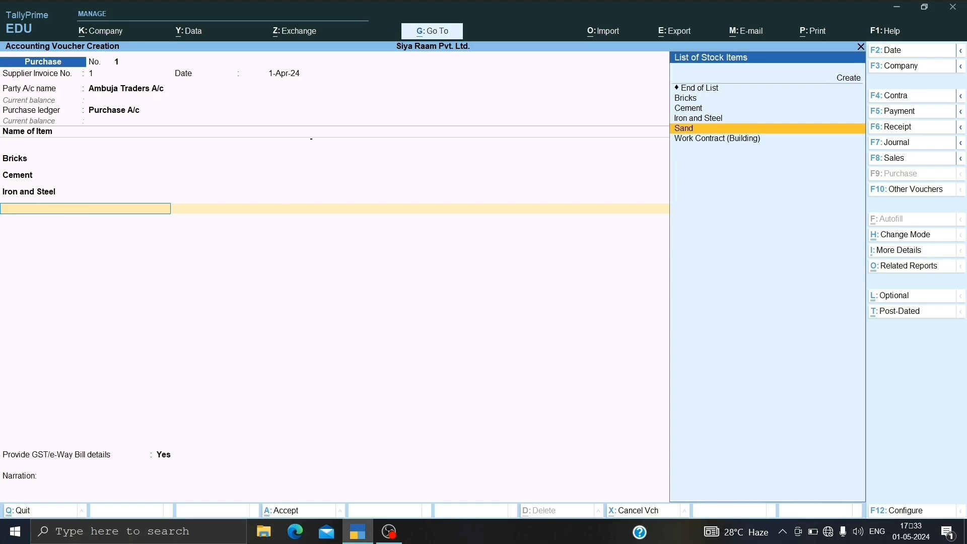
{"action": "key", "text": "Return"}
{"action": "key", "text": "Down"}
{"action": "key", "text": "Down"}
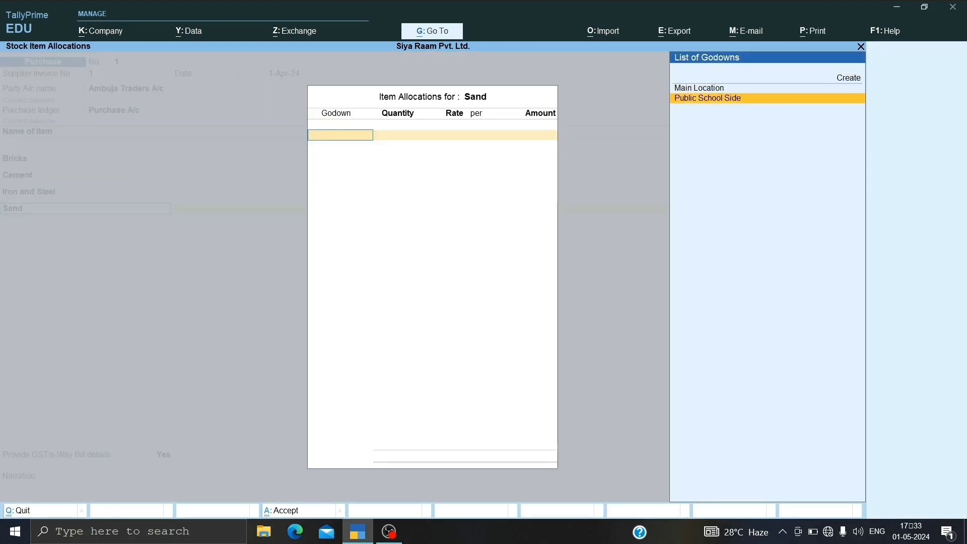
{"action": "key", "text": "Up"}
{"action": "key", "text": "Return"}
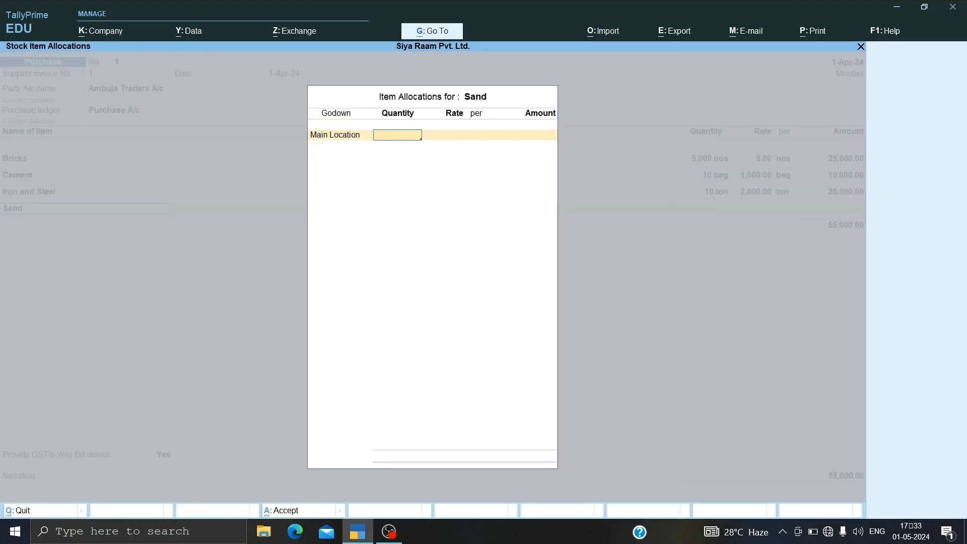
{"action": "type", "text": "10"}
{"action": "key", "text": "Return"}
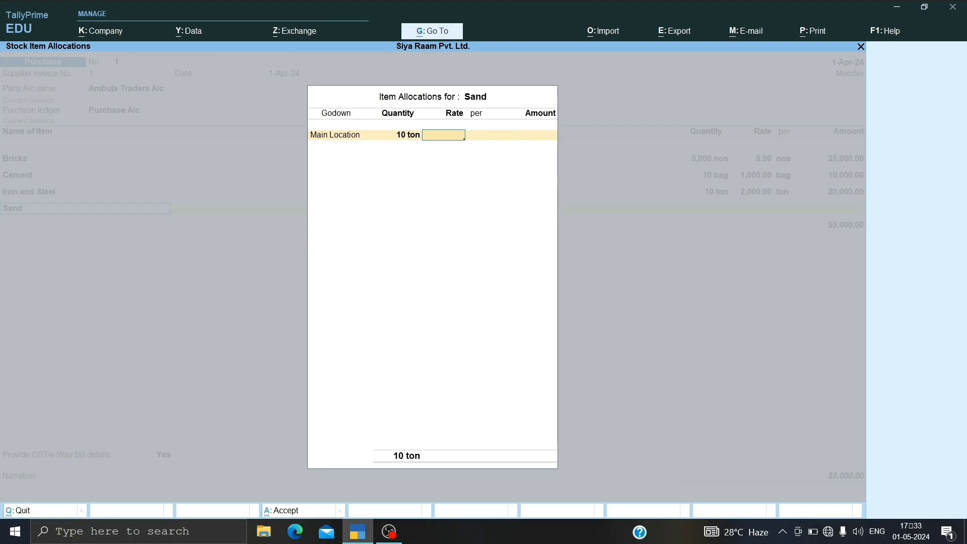
Step: Set the Sand rate to 1,000.00 per ton and accept the allocation and item line
{"action": "type", "text": "1000"}
{"action": "key", "text": "Return"}
{"action": "key", "text": "Return"}
{"action": "key", "text": "Return"}
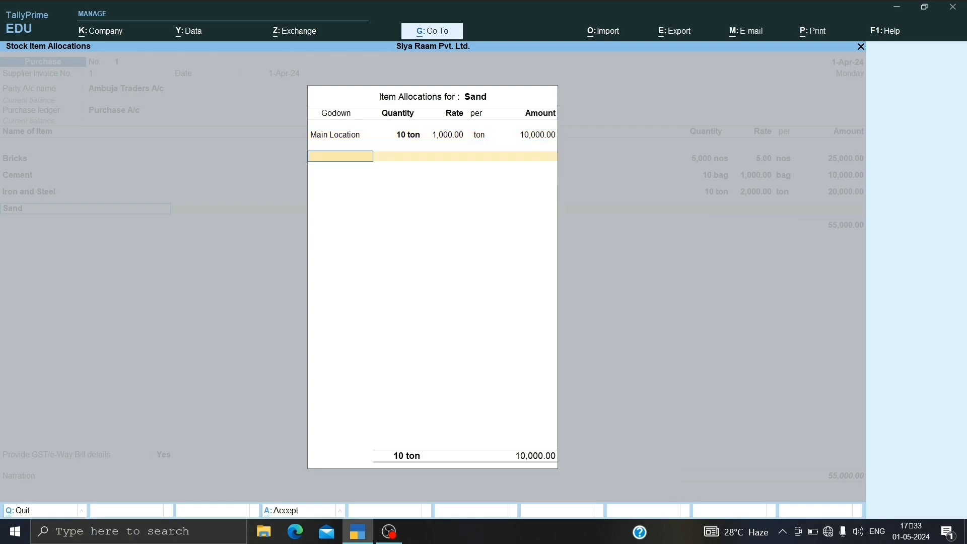
{"action": "key", "text": "Return"}
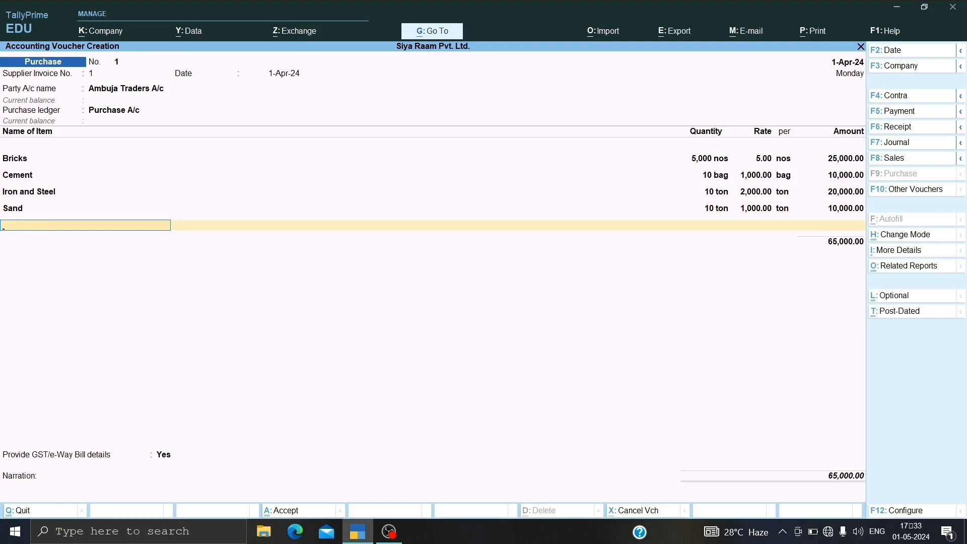
Step: End the item list and add the CGST and SGST tax ledgers to the purchase voucher
{"action": "key", "text": "Return"}
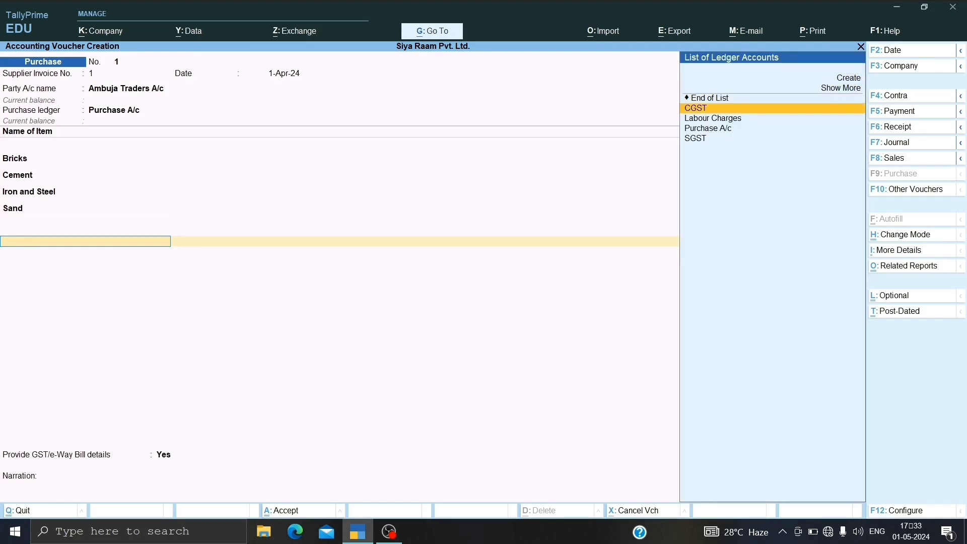
{"action": "key", "text": "Return"}
{"action": "key", "text": "Return"}
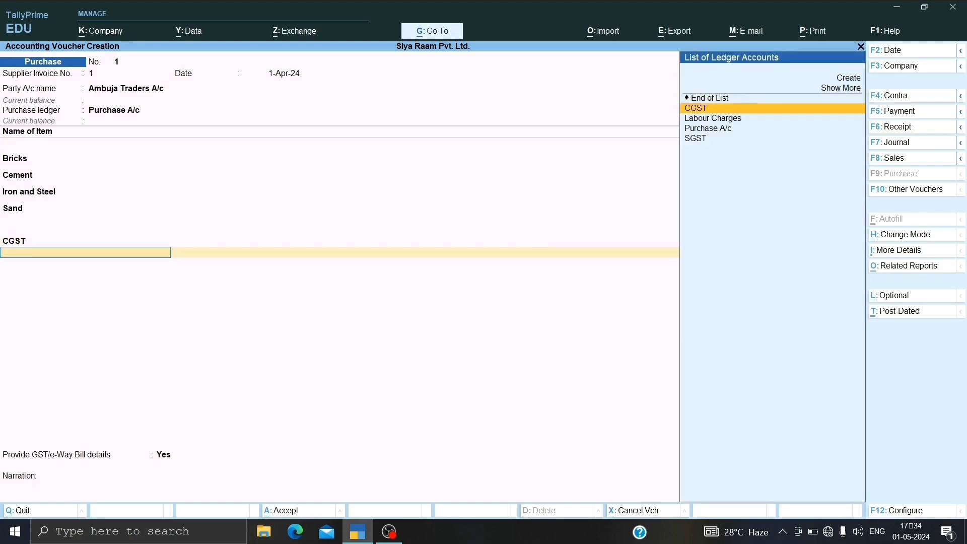
{"action": "key", "text": "Return"}
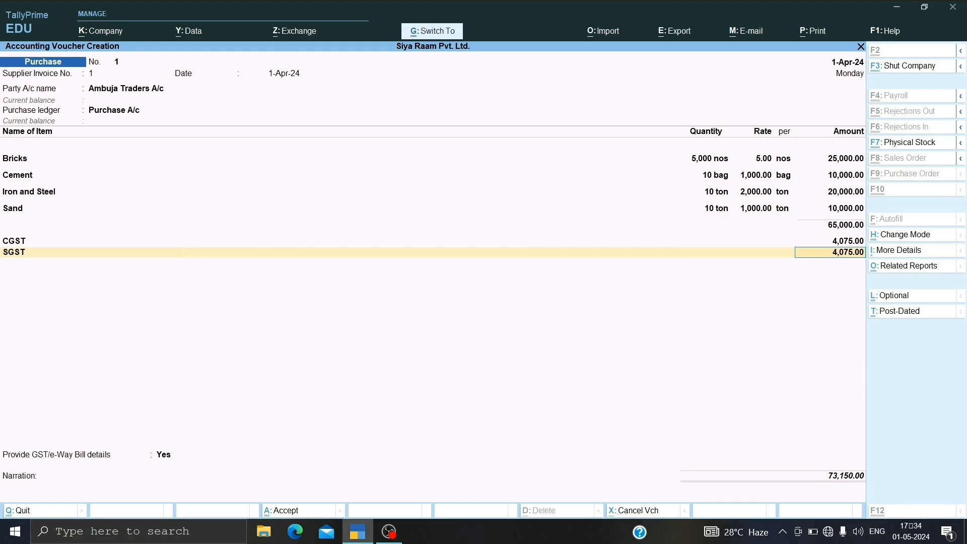
Step: Preview the purchase invoice at enlarged size, review its items and tax breakdown, and close the preview
{"action": "key", "text": "ctrl+p"}
{"action": "key", "text": "i"}
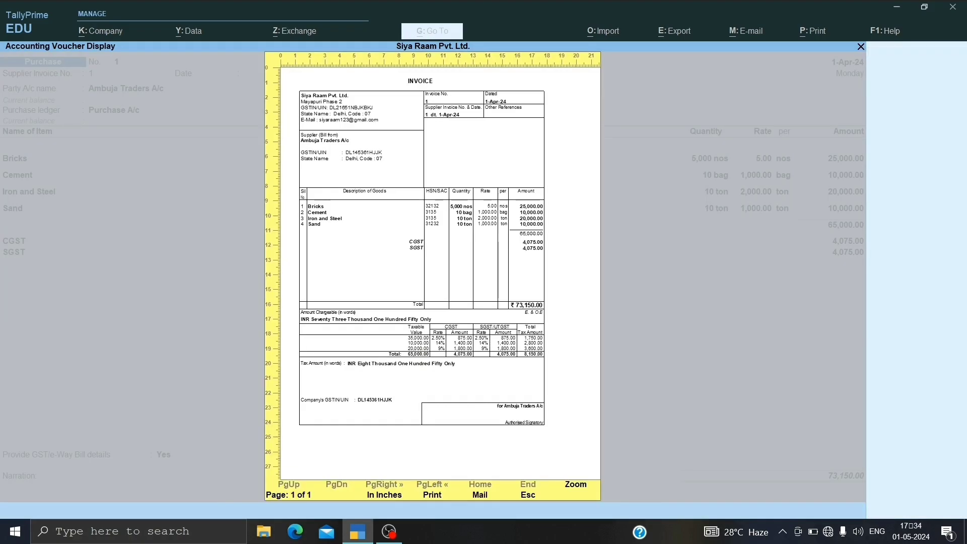
{"action": "key", "text": "alt+z"}
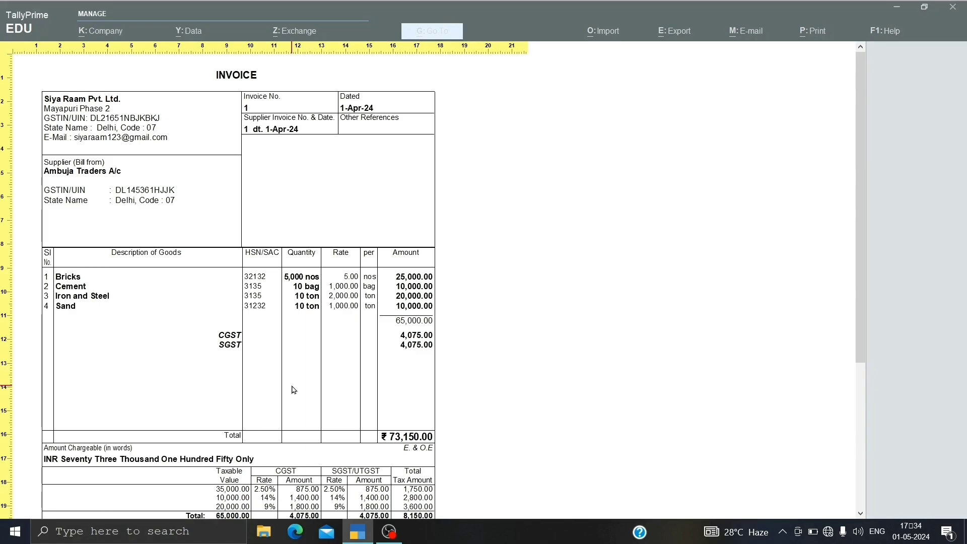
{"action": "scroll", "coordinate": [249, 247], "scroll_direction": "down", "scroll_amount": 3}
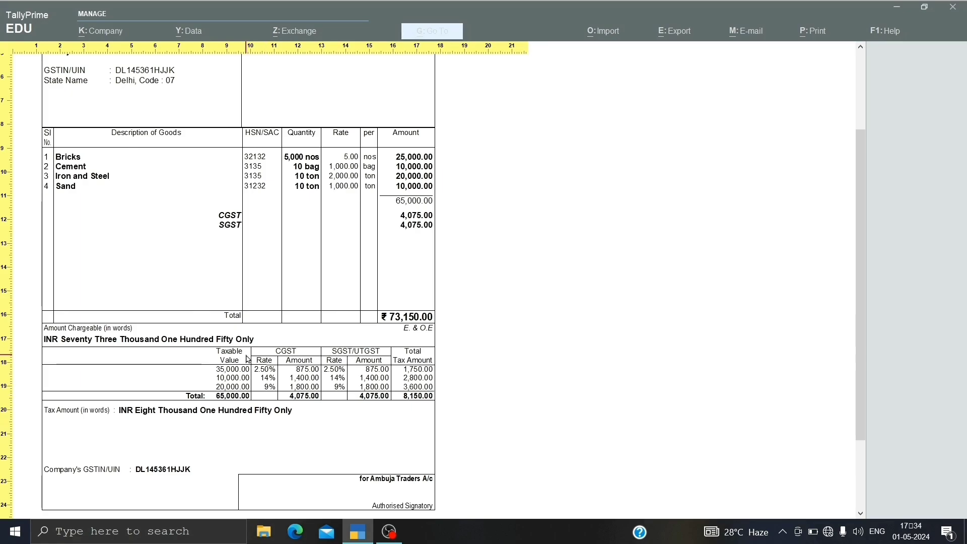
{"action": "scroll", "coordinate": [247, 359], "scroll_direction": "up", "scroll_amount": 3}
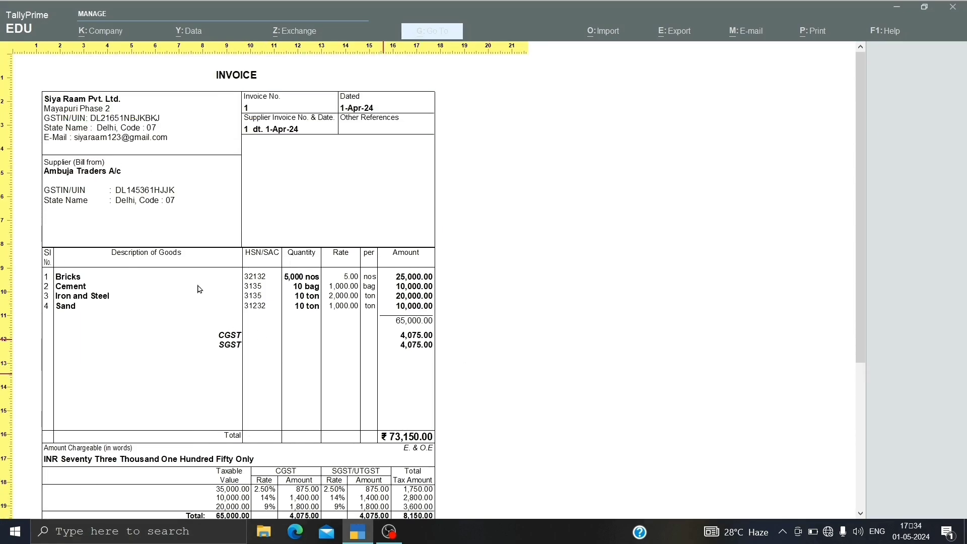
{"action": "key", "text": "Escape"}
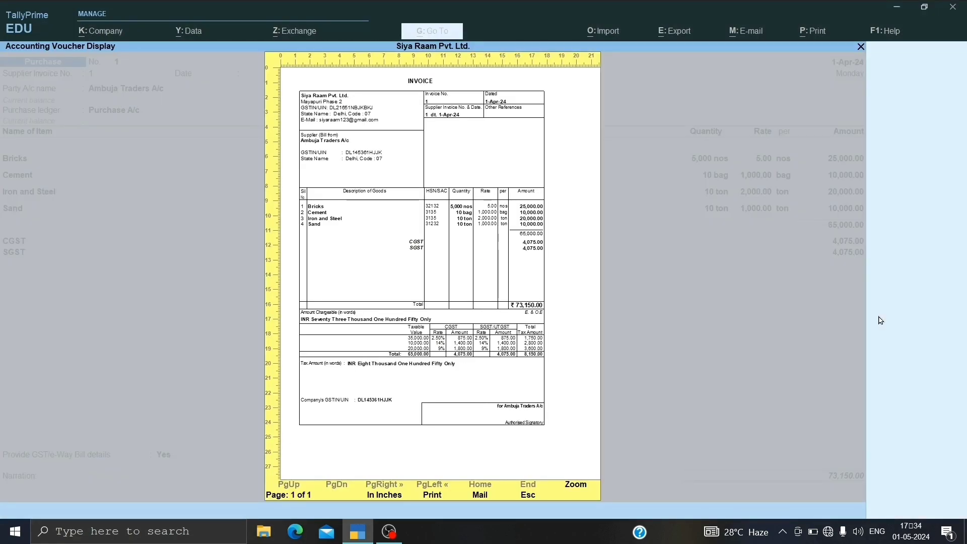
{"action": "key", "text": "Escape"}
{"action": "key", "text": "Escape"}
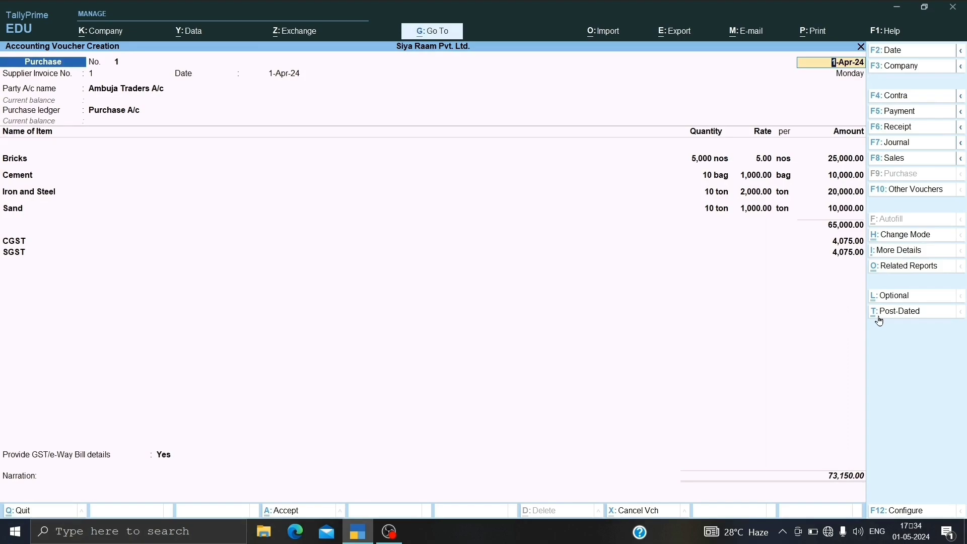
Step: Examine the voucher's GST tax analysis in detailed form for each item's tax rates and return to the voucher
{"action": "key", "text": "alt+a"}
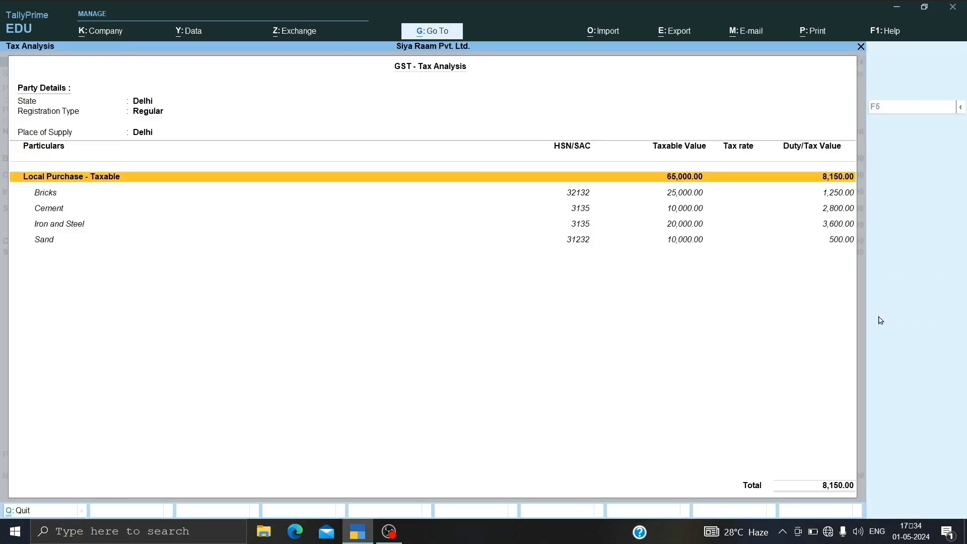
{"action": "key", "text": "alt+F5"}
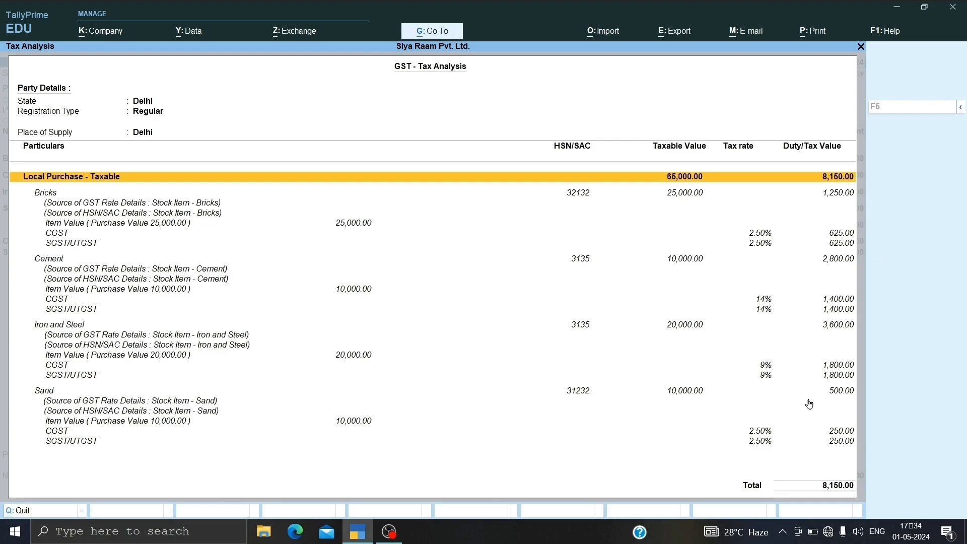
{"action": "key", "text": "Escape"}
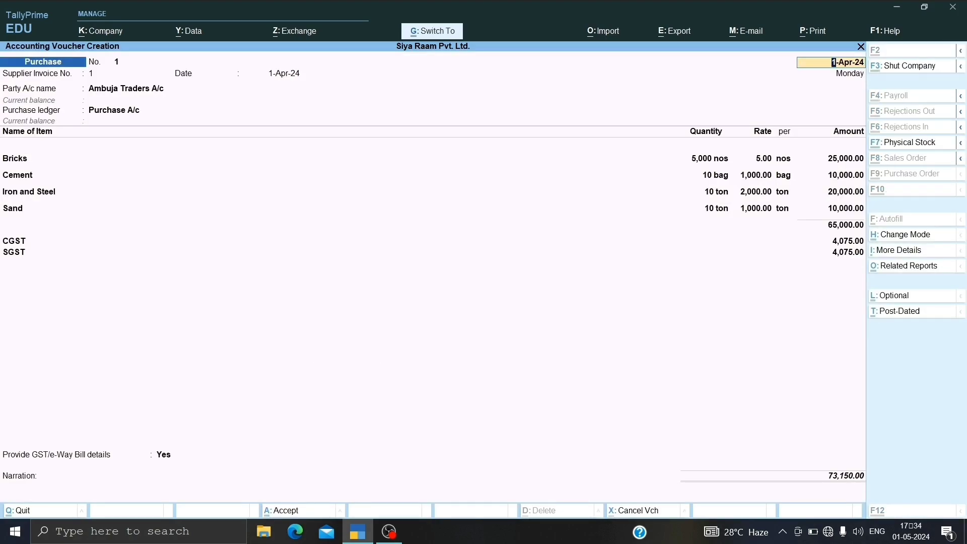
Step: Save the purchase voucher and leave voucher creation for the Gateway of Tally
{"action": "key", "text": "ctrl+a"}
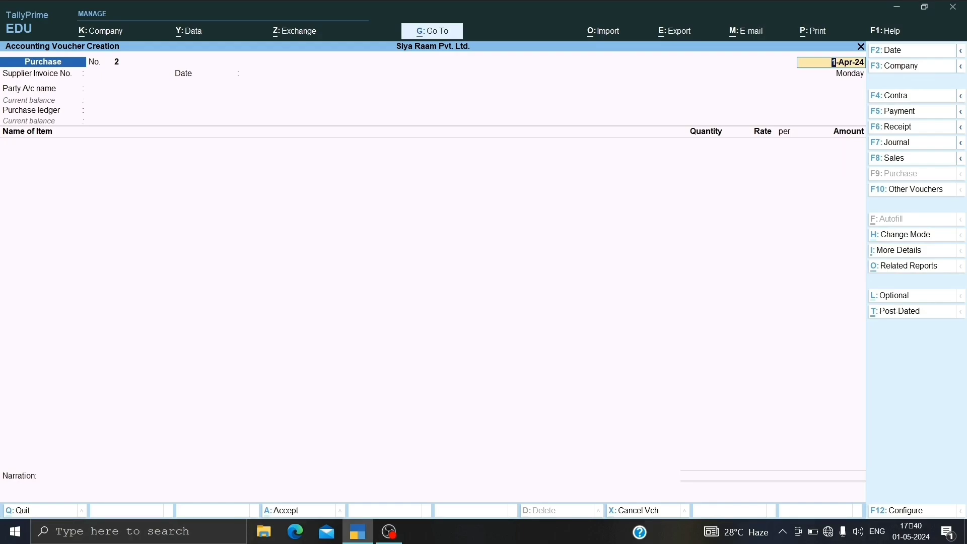
{"action": "key", "text": "Escape"}
{"action": "key", "text": "Escape"}
{"action": "key", "text": "y"}
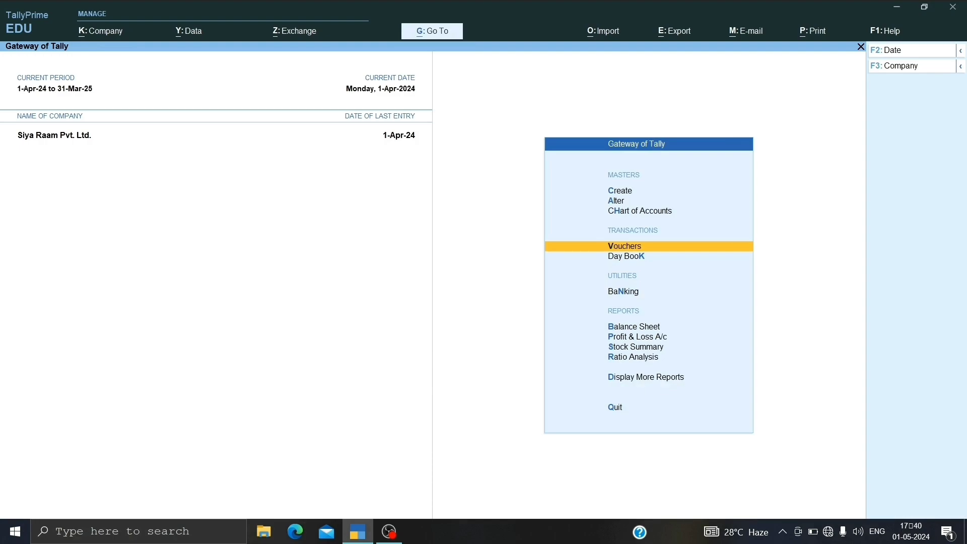
Step: Examine the Stock Summary down to the items of the Raw Materials group and return to the Gateway of Tally
{"action": "key", "text": "Down"}
{"action": "key", "text": "Down"}
{"action": "key", "text": "Down"}
{"action": "key", "text": "Down"}
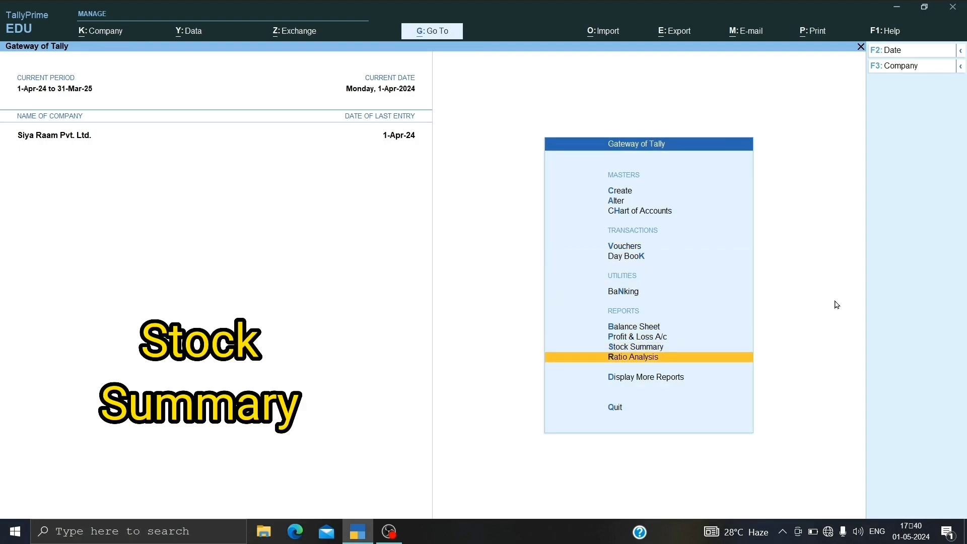
{"action": "left_click", "coordinate": [708, 343]}
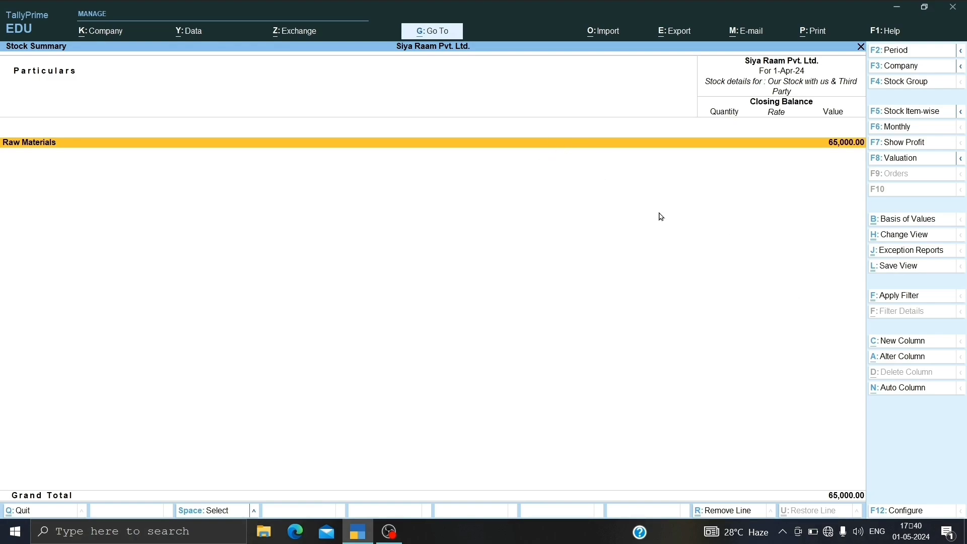
{"action": "key", "text": "Return"}
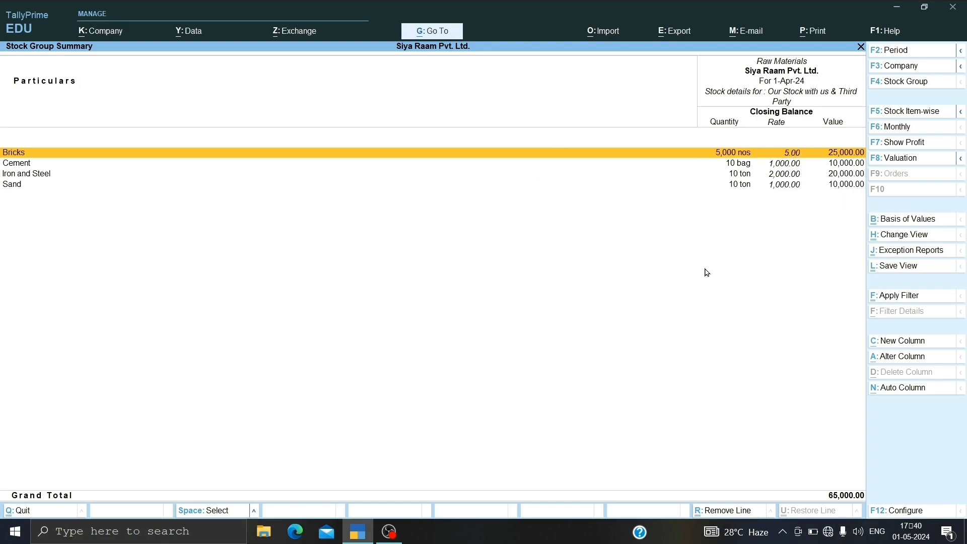
{"action": "key", "text": "Escape"}
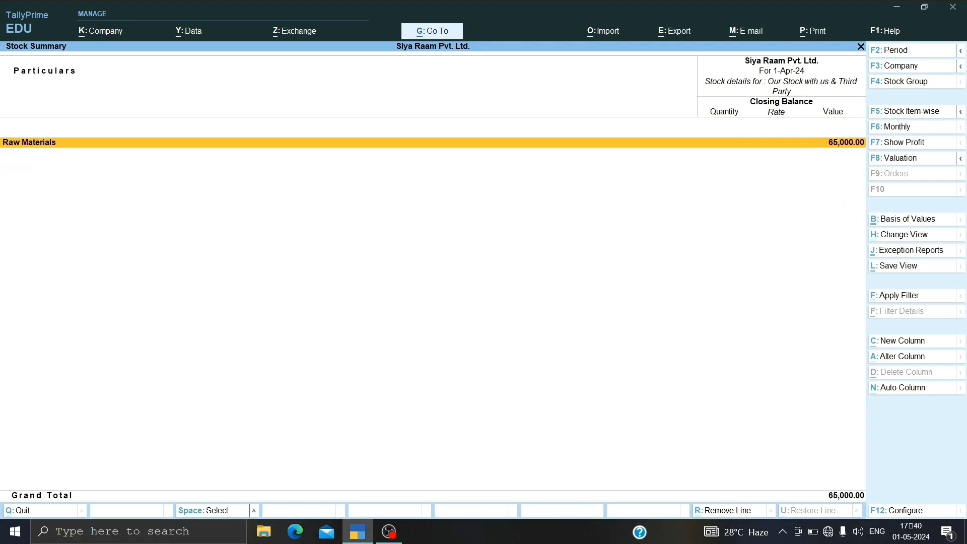
{"action": "key", "text": "Escape"}
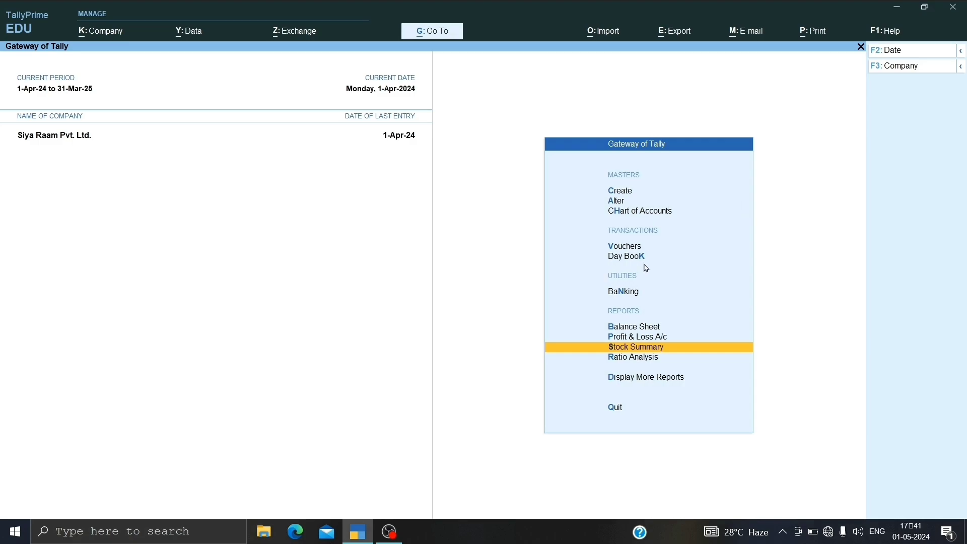
Step: Open voucher creation and switch to a Stock Journal voucher dated 1-Apr-24
{"action": "key", "text": "Up"}
{"action": "key", "text": "Up"}
{"action": "key", "text": "Up"}
{"action": "key", "text": "Up"}
{"action": "key", "text": "Up"}
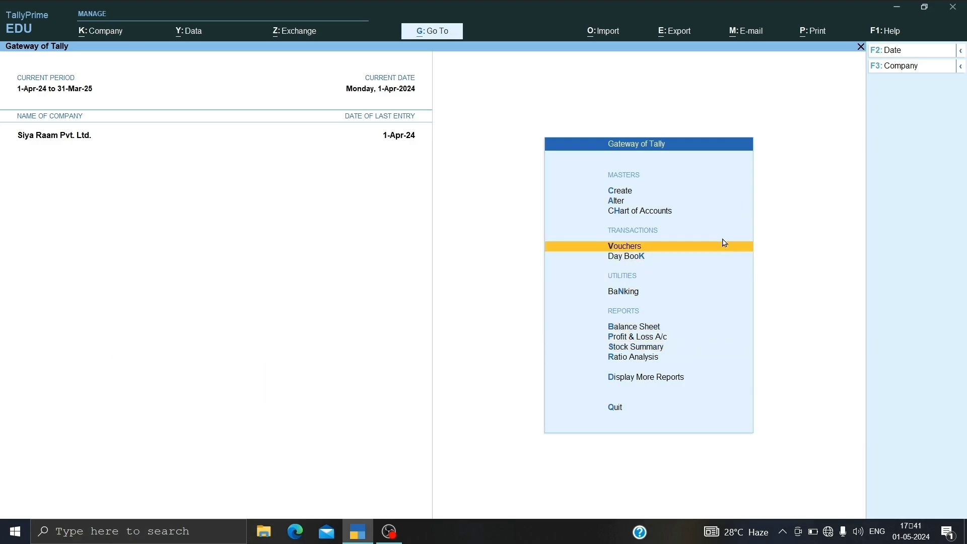
{"action": "key", "text": "Return"}
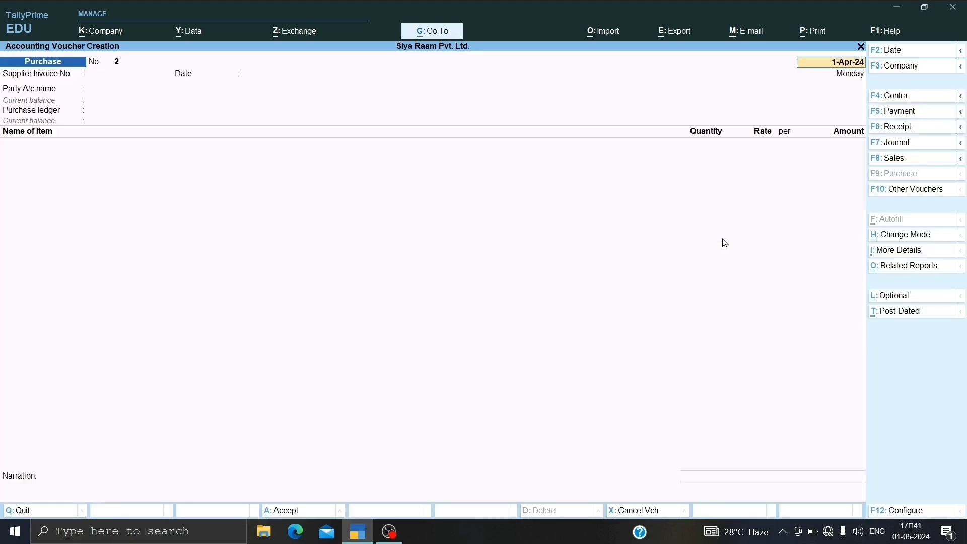
{"action": "key", "text": "alt"}
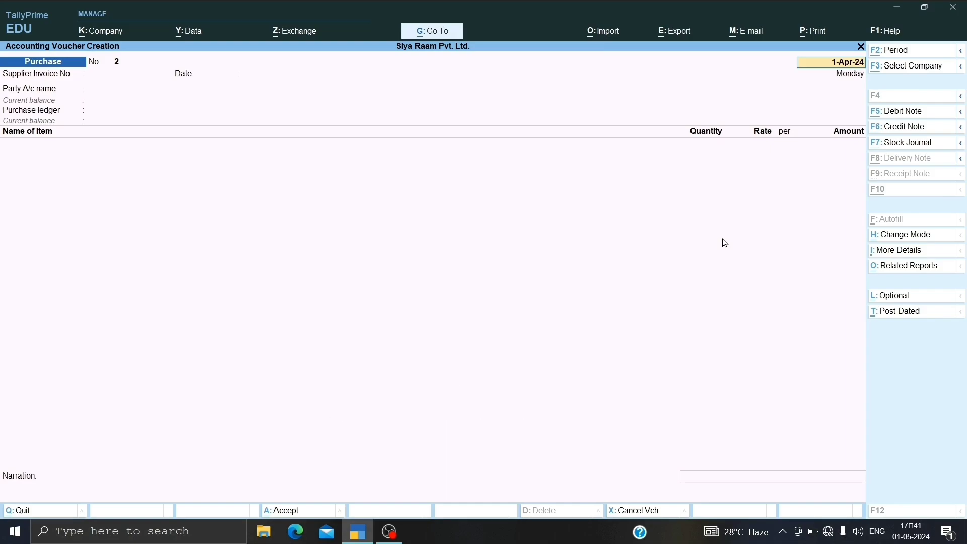
{"action": "key", "text": "alt+F7"}
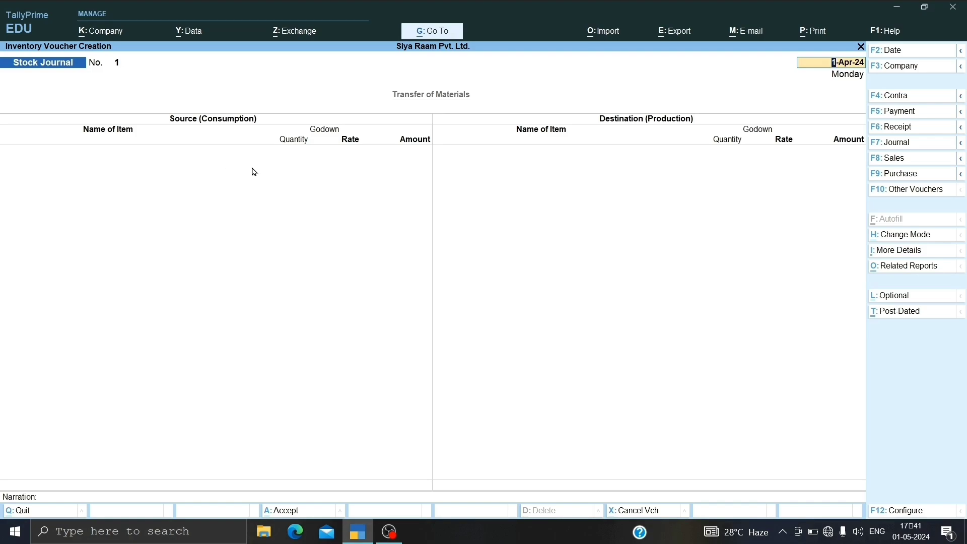
{"action": "key", "text": "Return"}
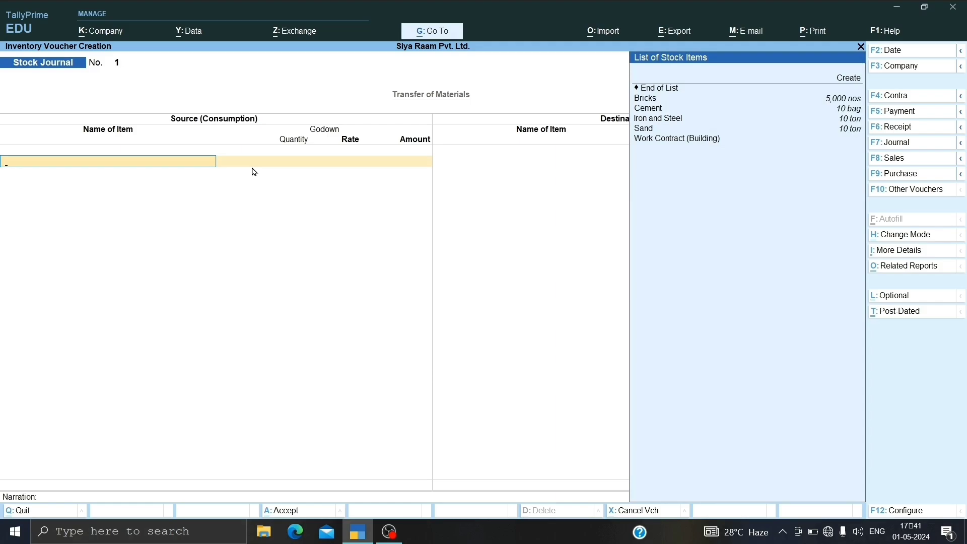
Step: Enter Bricks as the source item from the Main Location godown, with a quantity of 5,000 nos at 5.00/nos
{"action": "key", "text": "Down"}
{"action": "key", "text": "Down"}
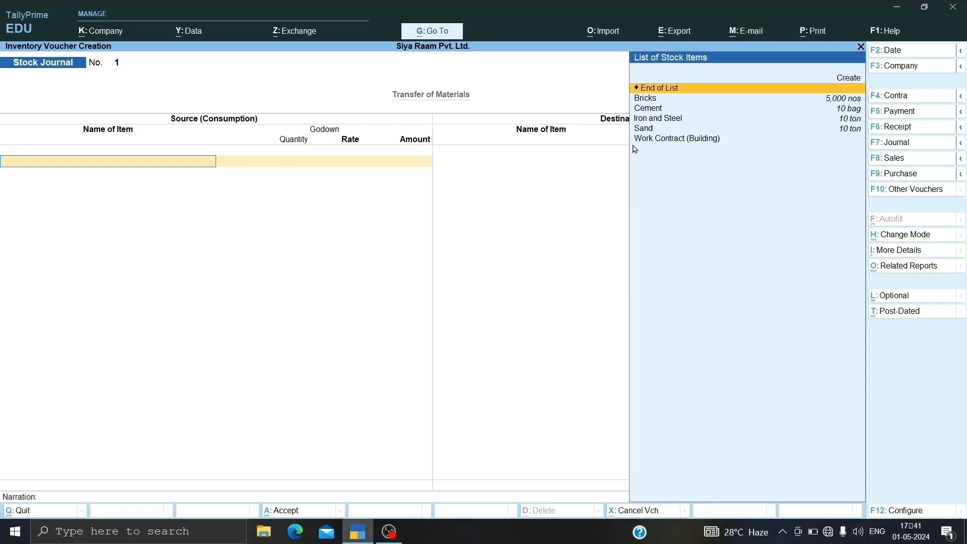
{"action": "key", "text": "Down"}
{"action": "key", "text": "Return"}
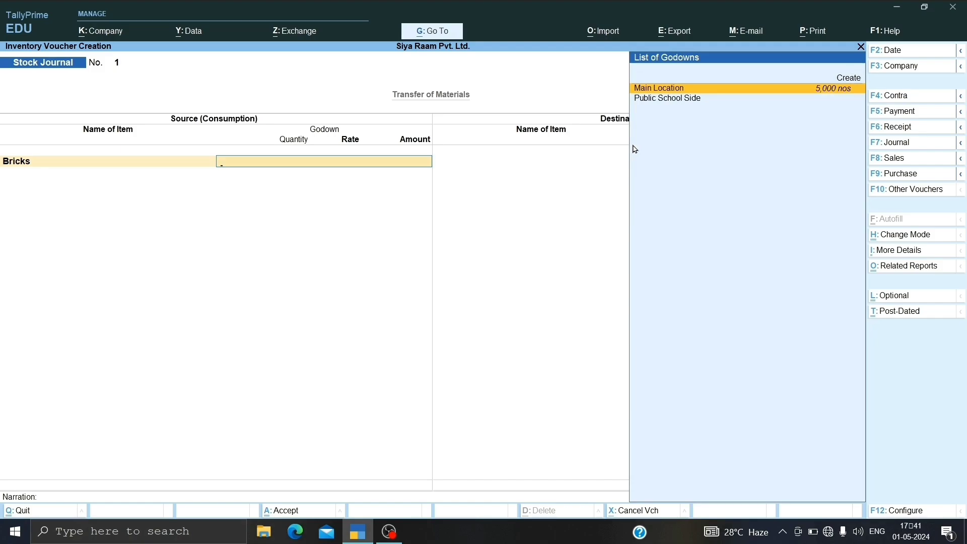
{"action": "key", "text": "Return"}
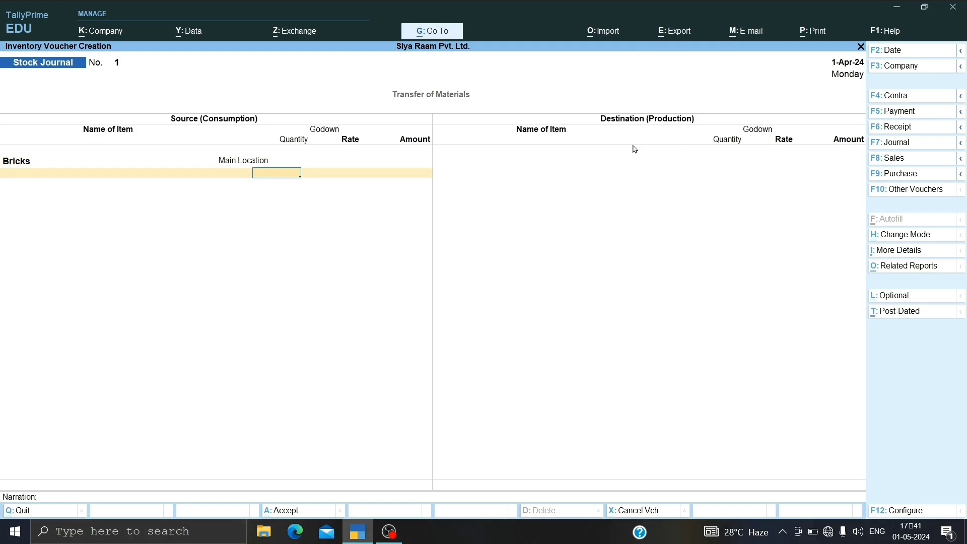
{"action": "type", "text": "5000"}
{"action": "key", "text": "Return"}
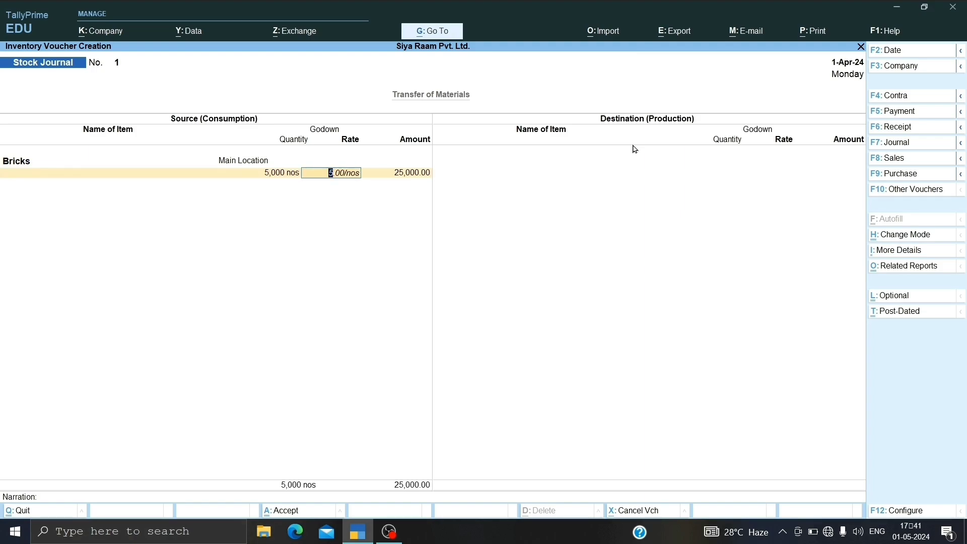
{"action": "key", "text": "Return"}
{"action": "key", "text": "Return"}
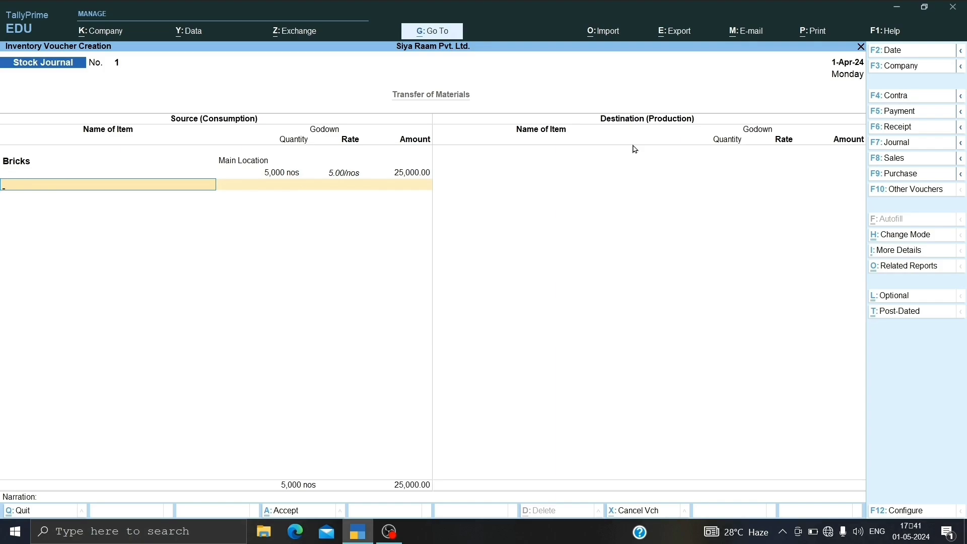
{"action": "key", "text": "Return"}
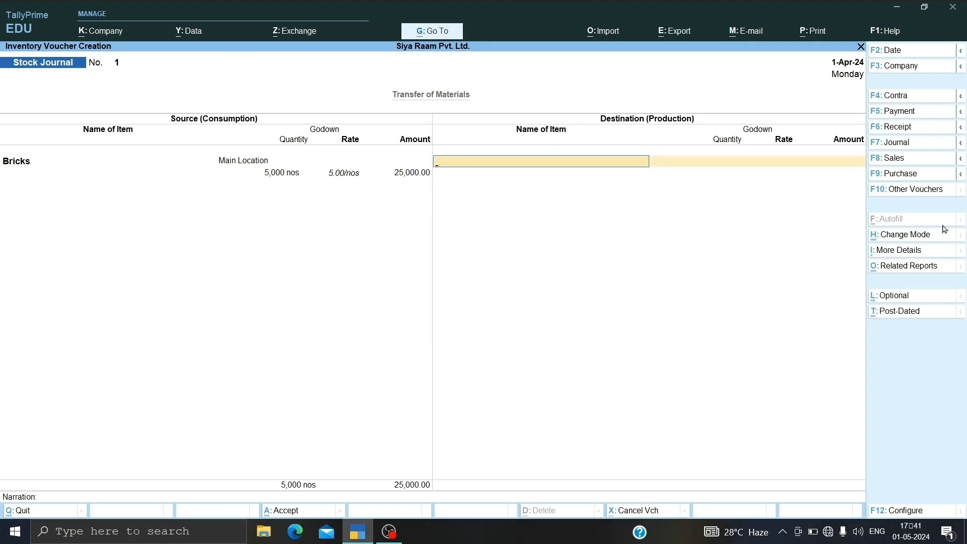
Step: Enter Bricks as the destination item in the Public School Side godown, with a quantity of 5,000 nos at 5.00/nos
{"action": "key", "text": "space"}
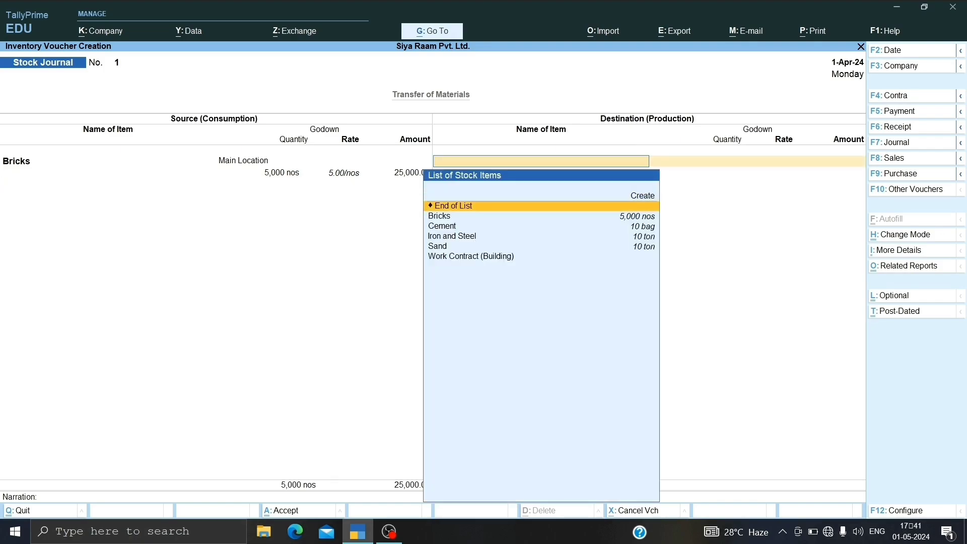
{"action": "key", "text": "Down"}
{"action": "key", "text": "Return"}
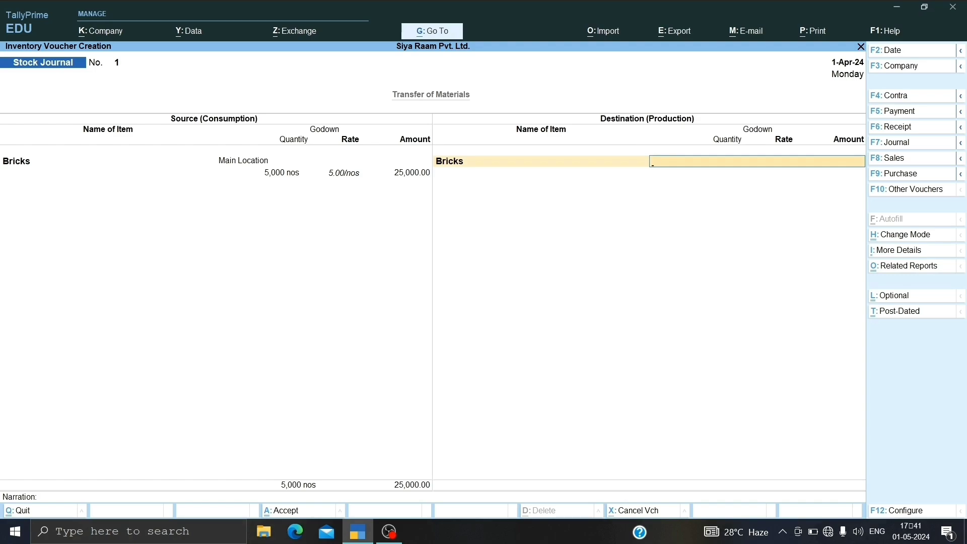
{"action": "key", "text": "Down"}
{"action": "key", "text": "Down"}
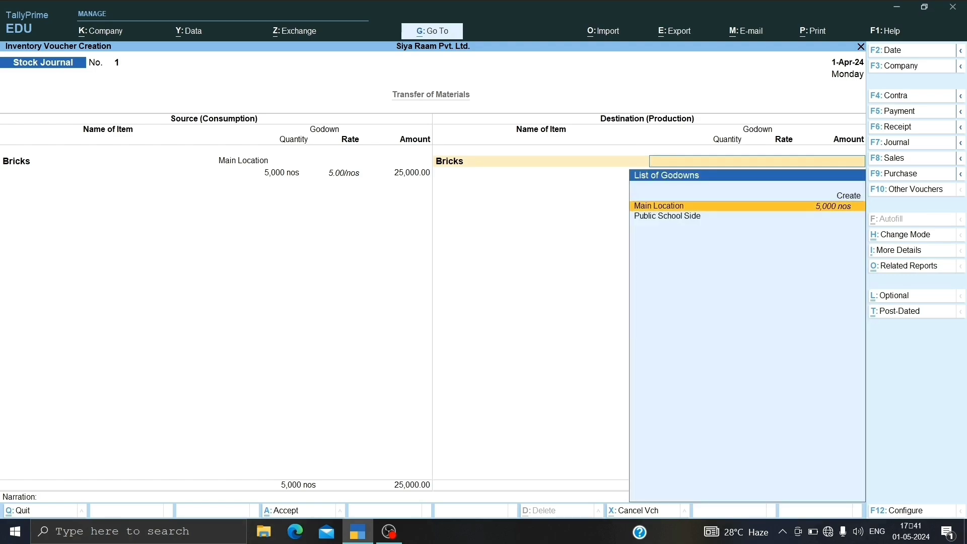
{"action": "key", "text": "Return"}
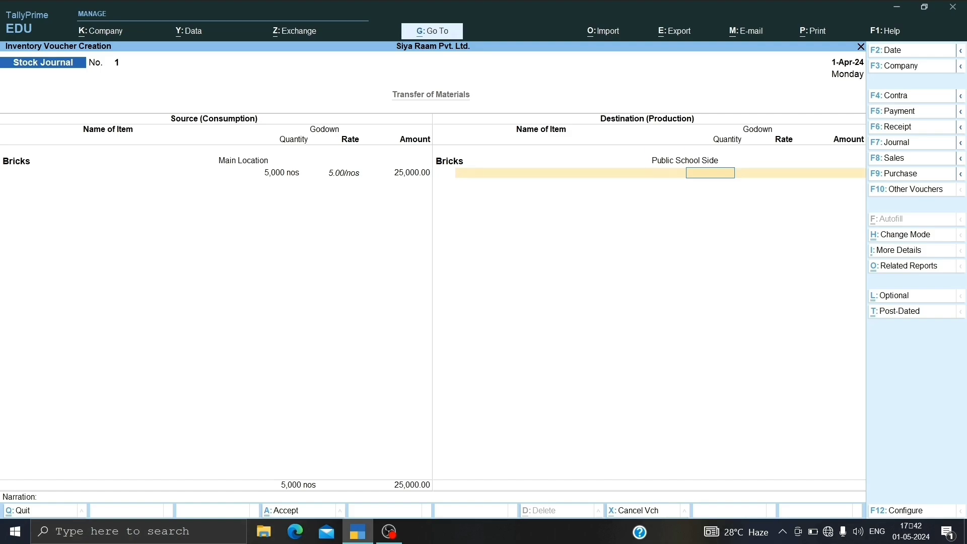
{"action": "type", "text": "5000"}
{"action": "key", "text": "Return"}
{"action": "key", "text": "Return"}
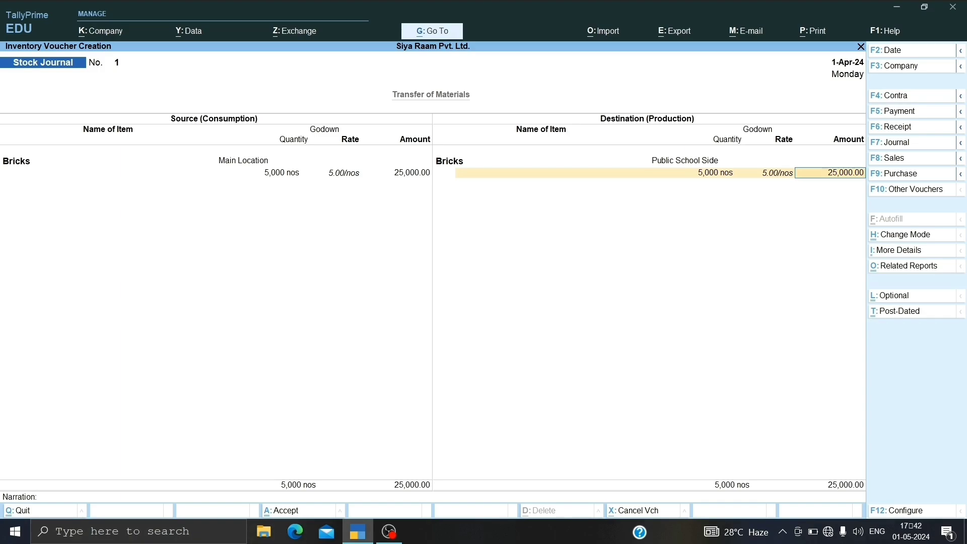
Step: Leave the stock journal voucher and return to the Gateway of Tally
{"action": "key", "text": "ctrl+a"}
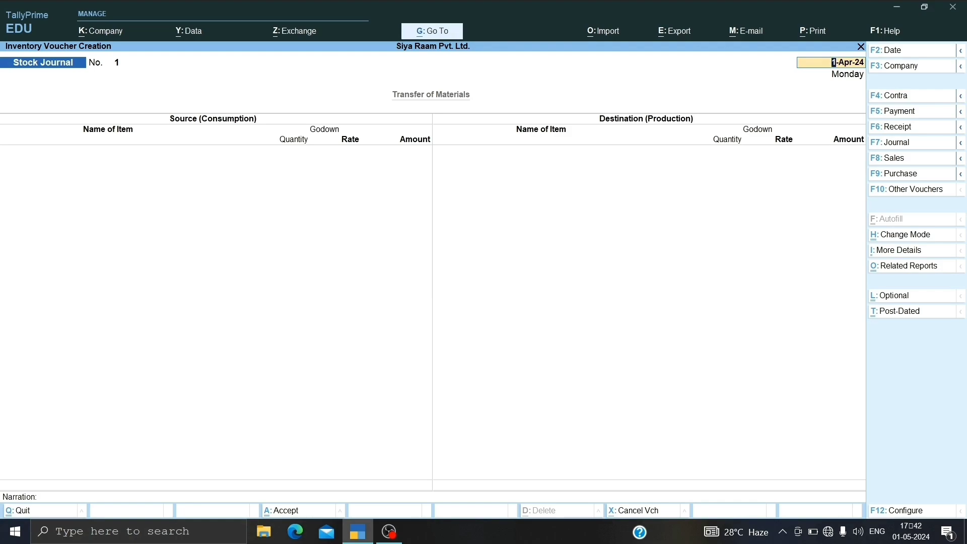
{"action": "key", "text": "BackSpace"}
{"action": "key", "text": "Escape"}
{"action": "key", "text": "Return"}
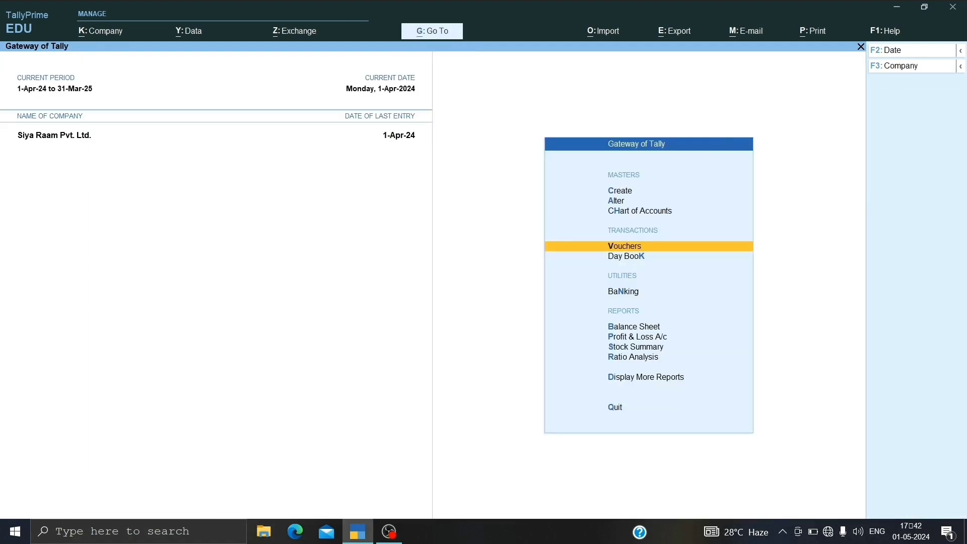
Step: Start creating a voucher type master and name it Transfer Journal
{"action": "key", "text": "Up"}
{"action": "key", "text": "Up"}
{"action": "key", "text": "Up"}
{"action": "key", "text": "Return"}
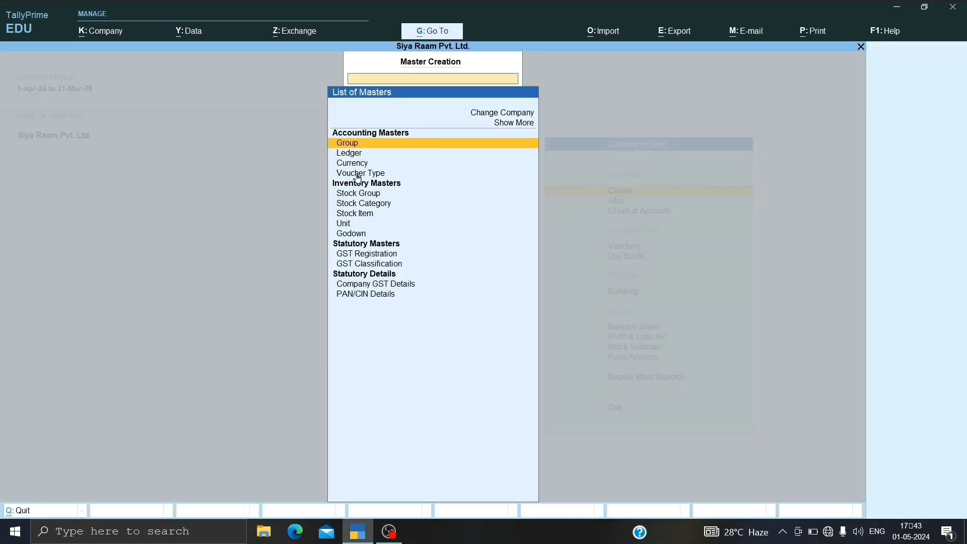
{"action": "key", "text": "Down"}
{"action": "key", "text": "Down"}
{"action": "key", "text": "Down"}
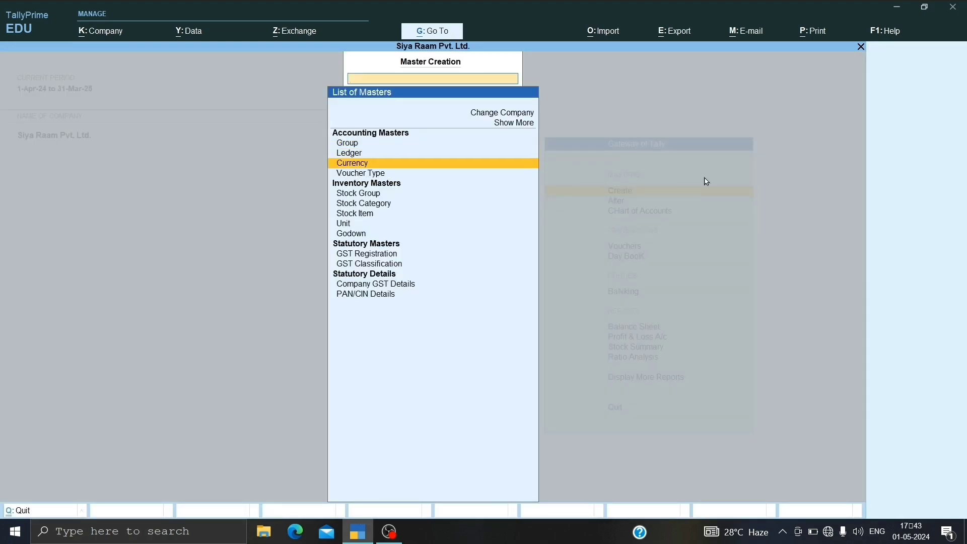
{"action": "key", "text": "Return"}
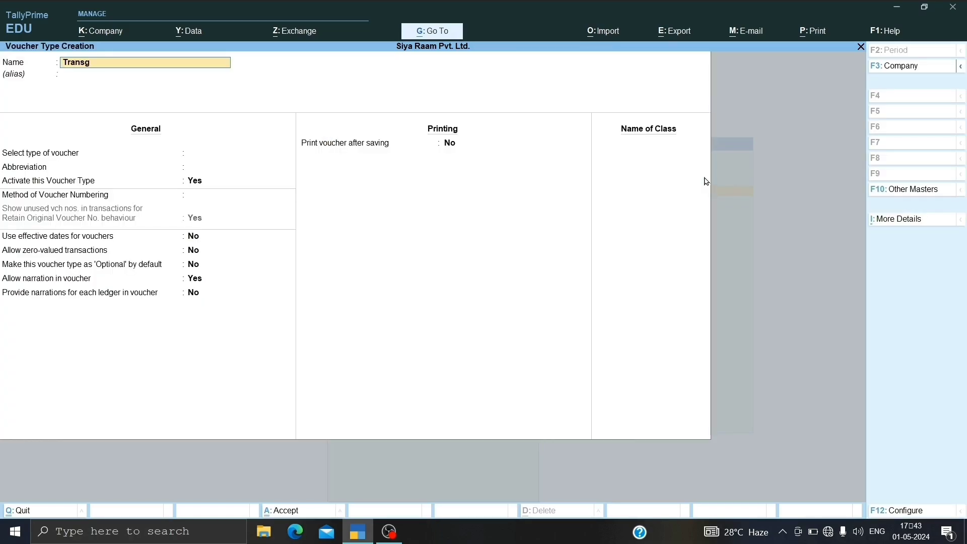
{"action": "type", "text": "Transg"}
{"action": "key", "text": "BackSpace"}
{"action": "type", "text": "fer Journal"}
{"action": "key", "text": "Return"}
{"action": "key", "text": "Return"}
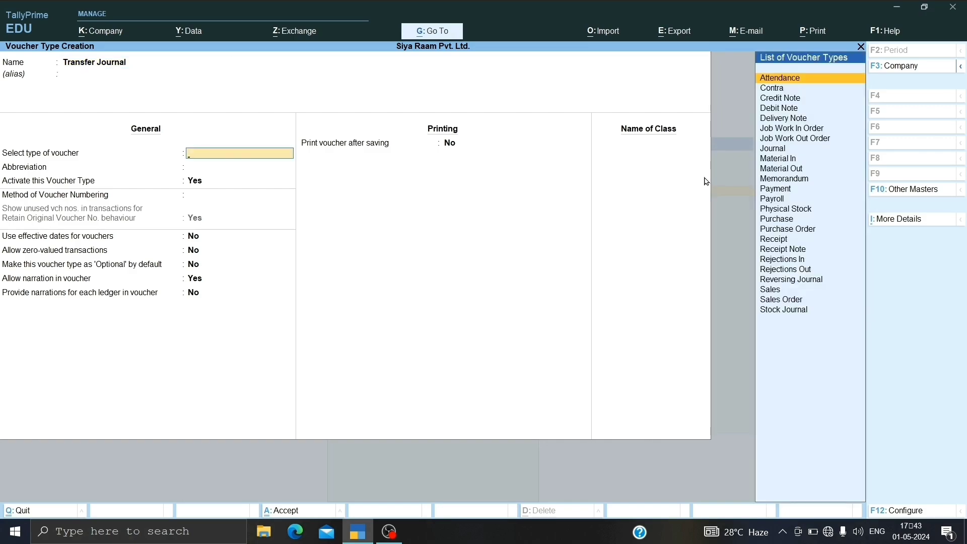
Step: Base the Transfer Journal voucher type on Stock Journal and keep the default numbering, narration and printing options
{"action": "key", "text": "Down"}
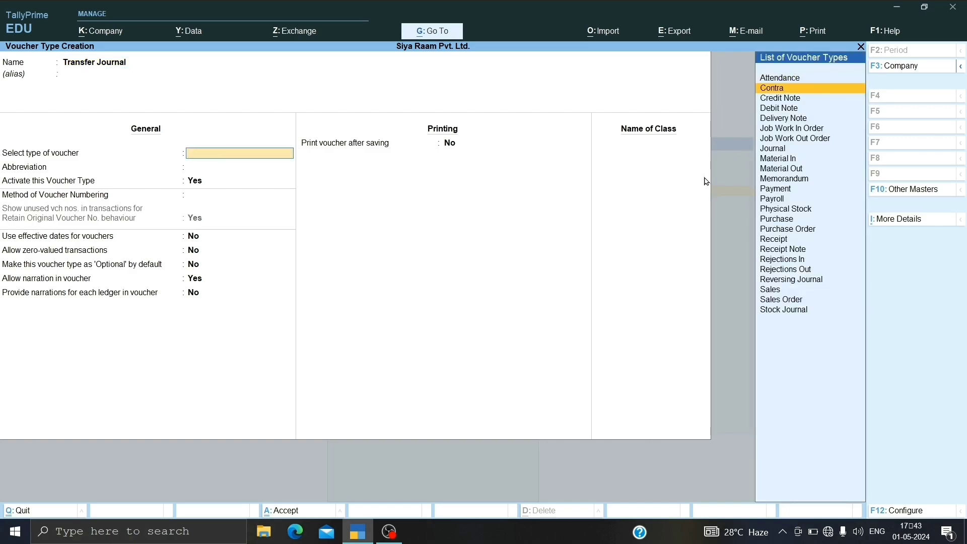
{"action": "key", "text": "Down"}
{"action": "key", "text": "Down"}
{"action": "key", "text": "Down"}
{"action": "key", "text": "Down"}
{"action": "key", "text": "Down"}
{"action": "key", "text": "Down"}
{"action": "key", "text": "Down"}
{"action": "key", "text": "Down"}
{"action": "key", "text": "Down"}
{"action": "key", "text": "Down"}
{"action": "key", "text": "Down"}
{"action": "key", "text": "Down"}
{"action": "key", "text": "Down"}
{"action": "key", "text": "Down"}
{"action": "key", "text": "Down"}
{"action": "key", "text": "Down"}
{"action": "key", "text": "Down"}
{"action": "key", "text": "Down"}
{"action": "key", "text": "Down"}
{"action": "key", "text": "Down"}
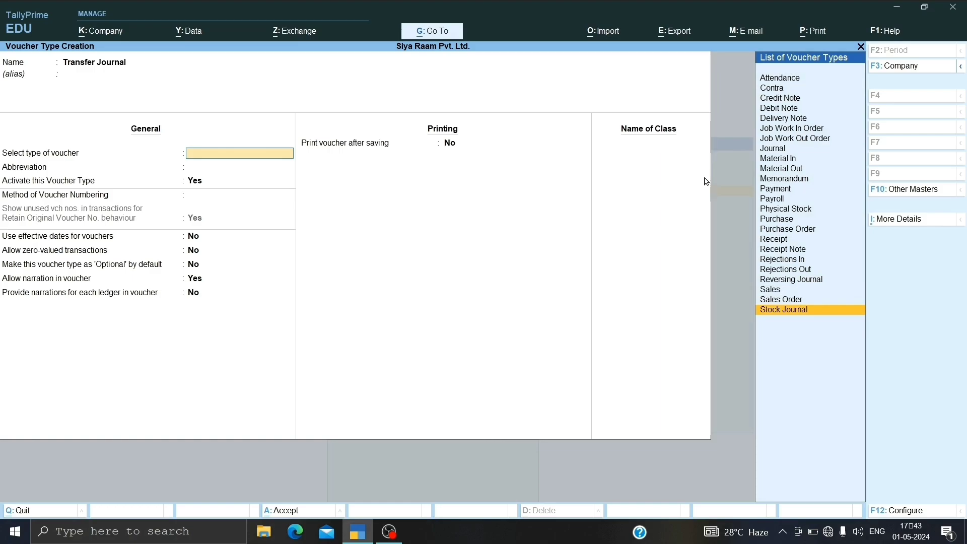
{"action": "key", "text": "Return"}
{"action": "key", "text": "Return"}
{"action": "key", "text": "Return"}
{"action": "key", "text": "Return"}
{"action": "key", "text": "Return"}
{"action": "key", "text": "Return"}
{"action": "key", "text": "Return"}
{"action": "key", "text": "Return"}
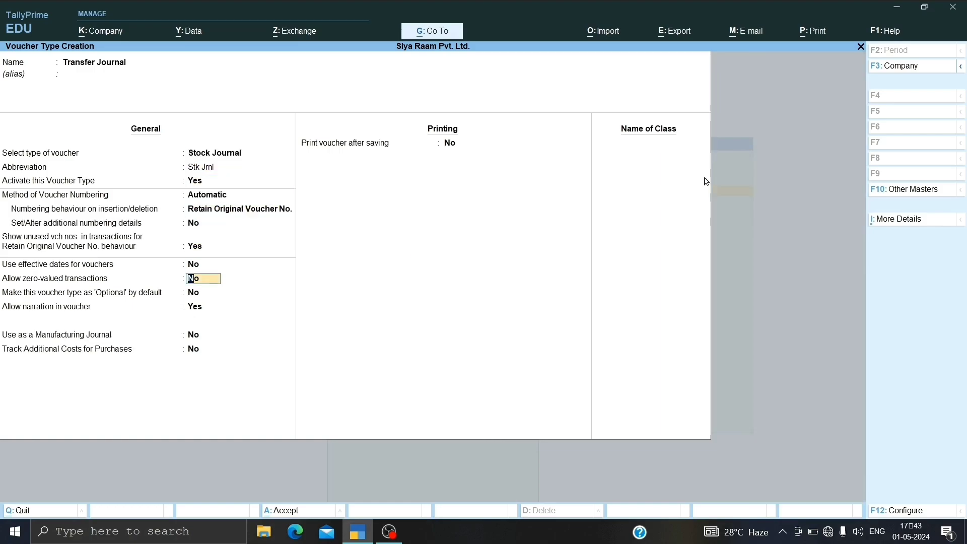
{"action": "key", "text": "Return"}
{"action": "key", "text": "Return"}
{"action": "key", "text": "Return"}
{"action": "key", "text": "Return"}
{"action": "key", "text": "Return"}
{"action": "key", "text": "Return"}
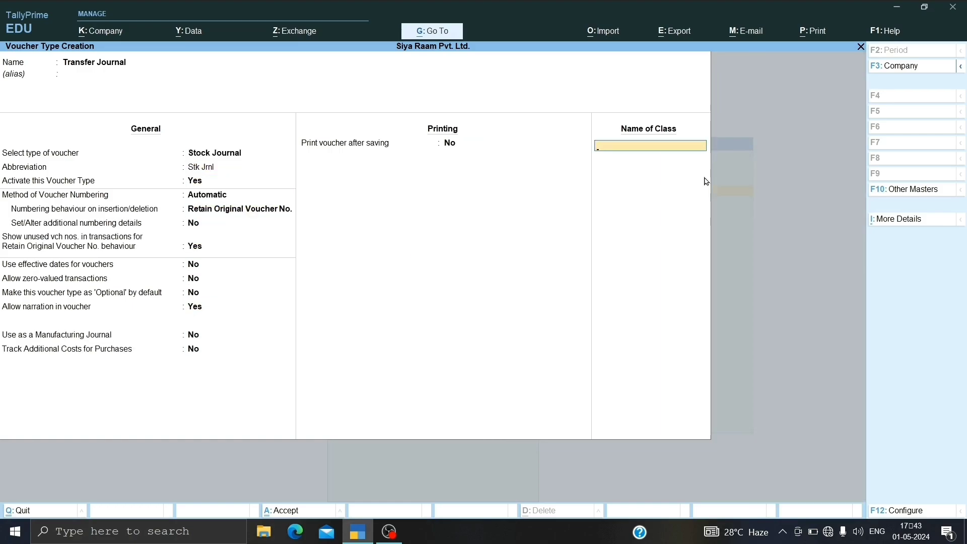
Step: Add a class named Transfer Journal enabled for inter-godown transfers, save the voucher type and return to the Gateway of Tally
{"action": "type", "text": "Transfer Journal"}
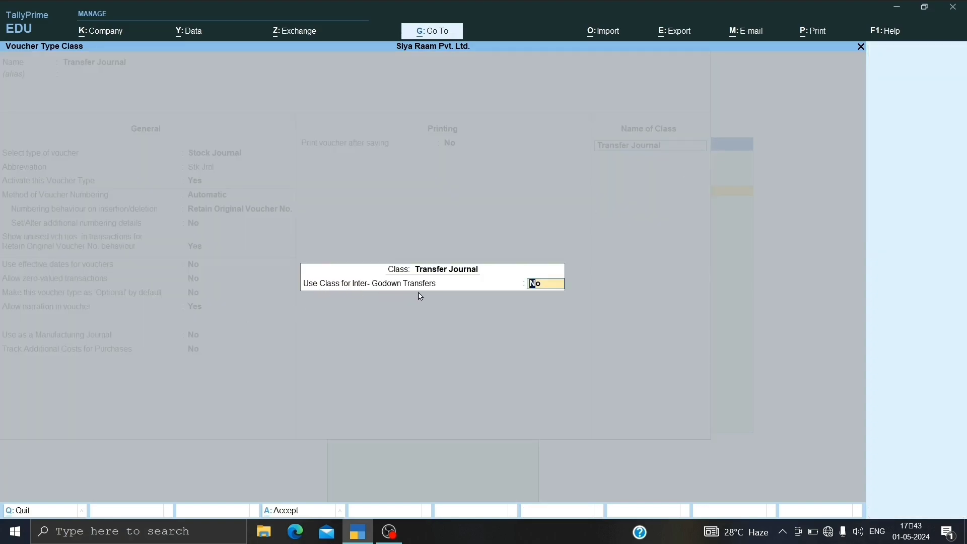
{"action": "type", "text": "y"}
{"action": "key", "text": "Return"}
{"action": "key", "text": "Return"}
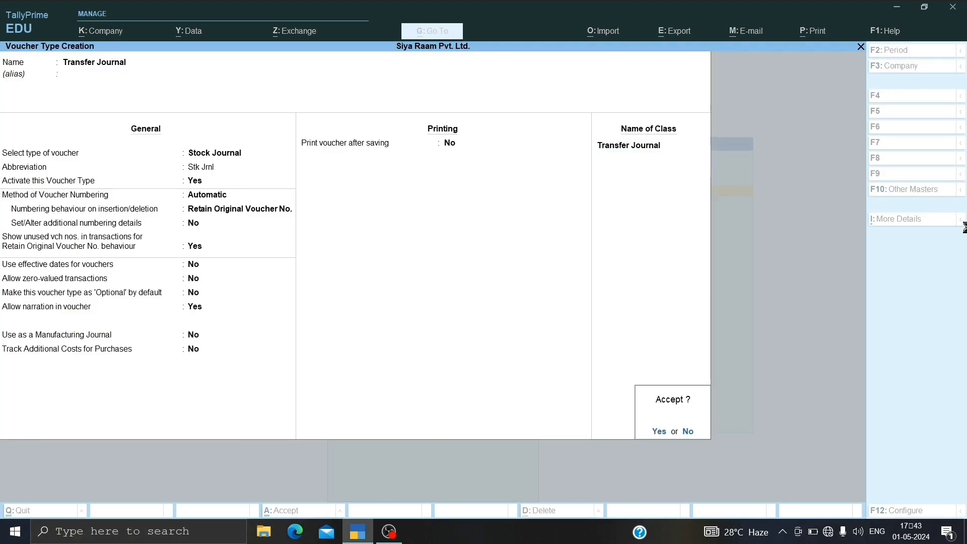
{"action": "key", "text": "y"}
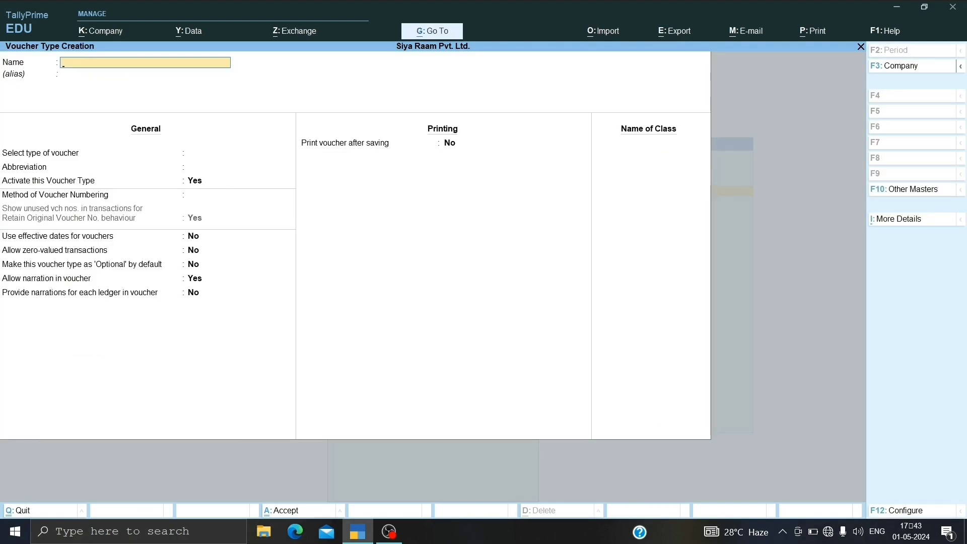
{"action": "key", "text": "Escape"}
{"action": "key", "text": "y"}
{"action": "key", "text": "Escape"}
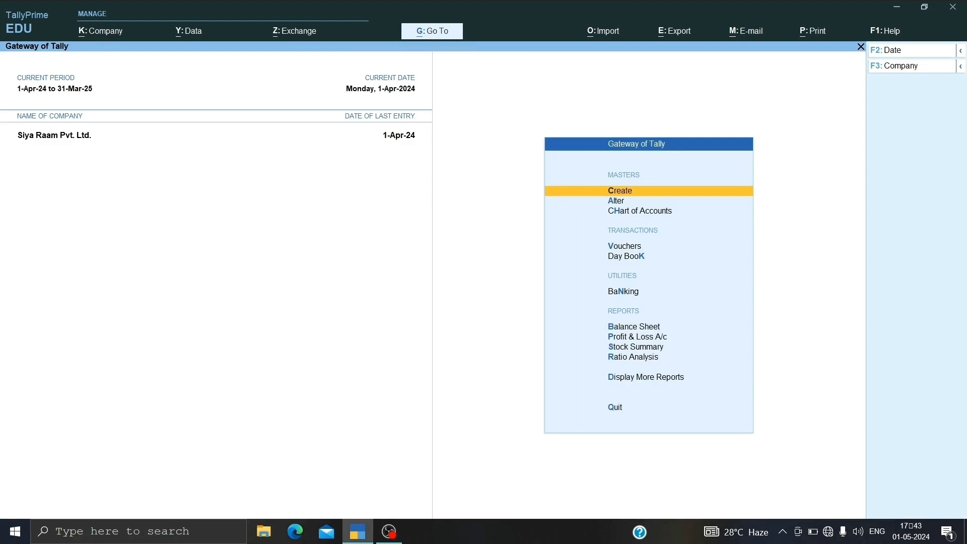
Step: Open voucher entry from the Gateway of Tally and switch to a Stock Journal voucher
{"action": "key", "text": "Down"}
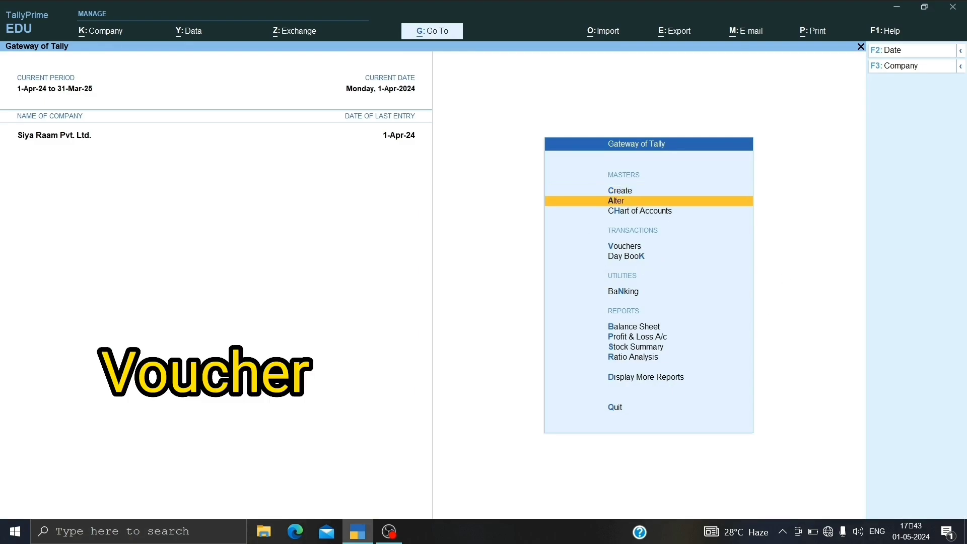
{"action": "key", "text": "Down"}
{"action": "key", "text": "Down"}
{"action": "key", "text": "Down"}
{"action": "key", "text": "Up"}
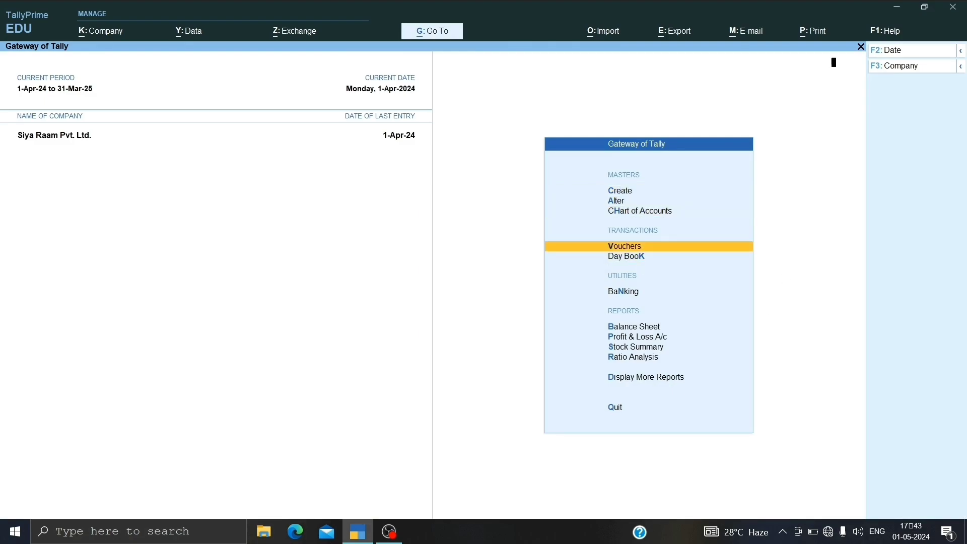
{"action": "key", "text": "Return"}
{"action": "key", "text": "alt+F7"}
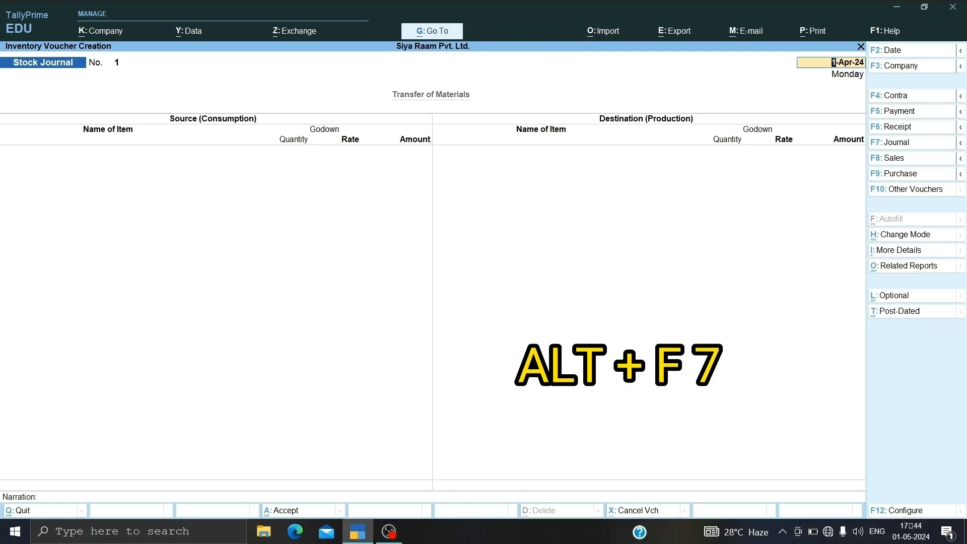
Step: Change the voucher type to Transfer Journal with the Transfer Journal class
{"action": "key", "text": "alt"}
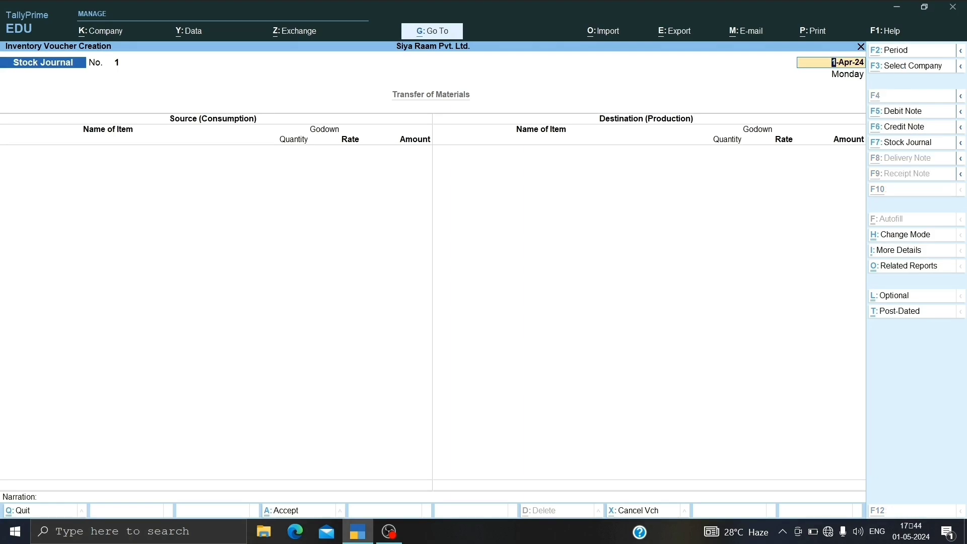
{"action": "key", "text": "alt+F7"}
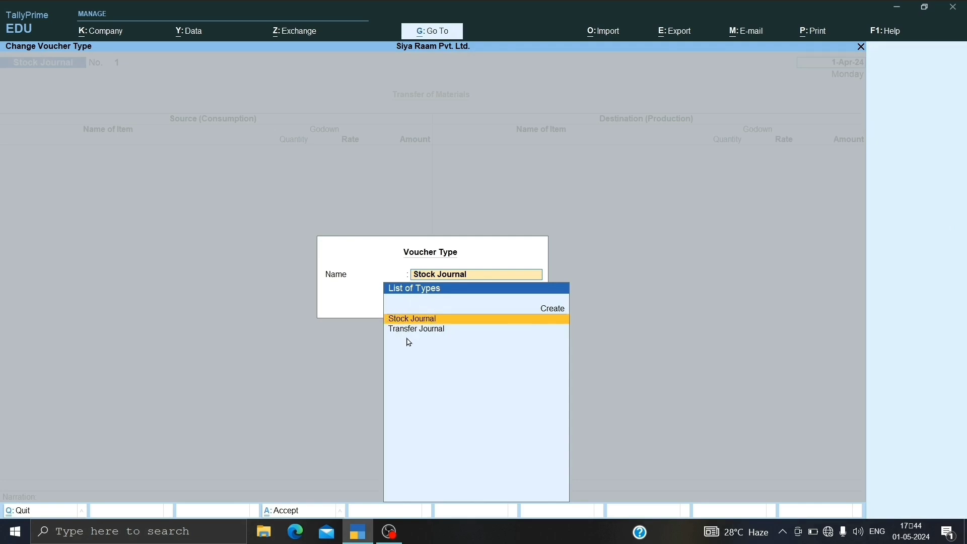
{"action": "key", "text": "Down"}
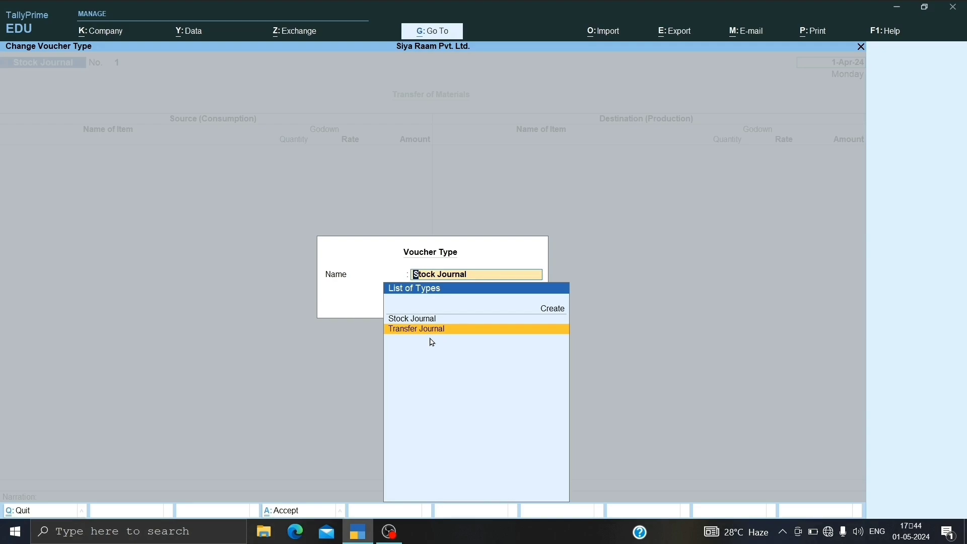
{"action": "key", "text": "Return"}
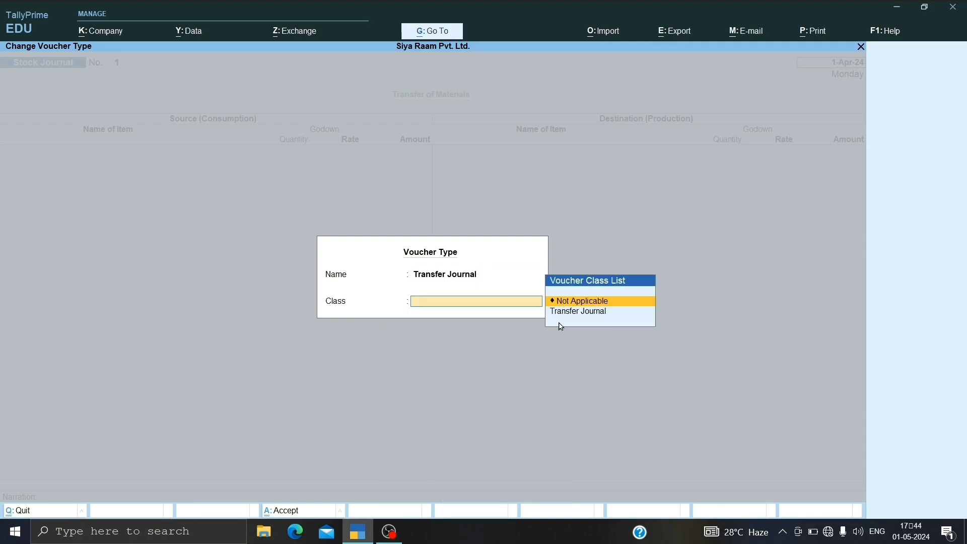
{"action": "key", "text": "Down"}
{"action": "key", "text": "Return"}
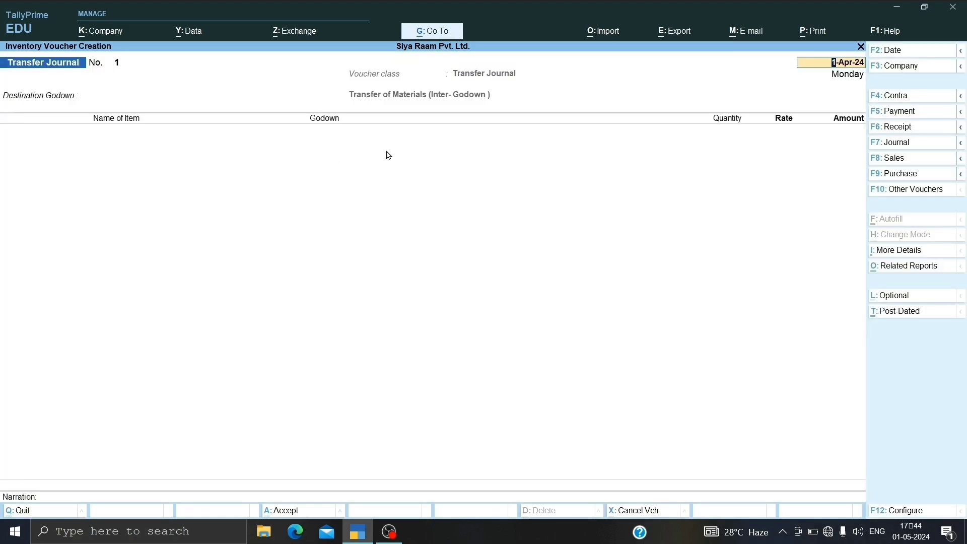
Step: Keep the voucher date 1-Apr-24 and set the destination godown to Public School Side
{"action": "key", "text": "Return"}
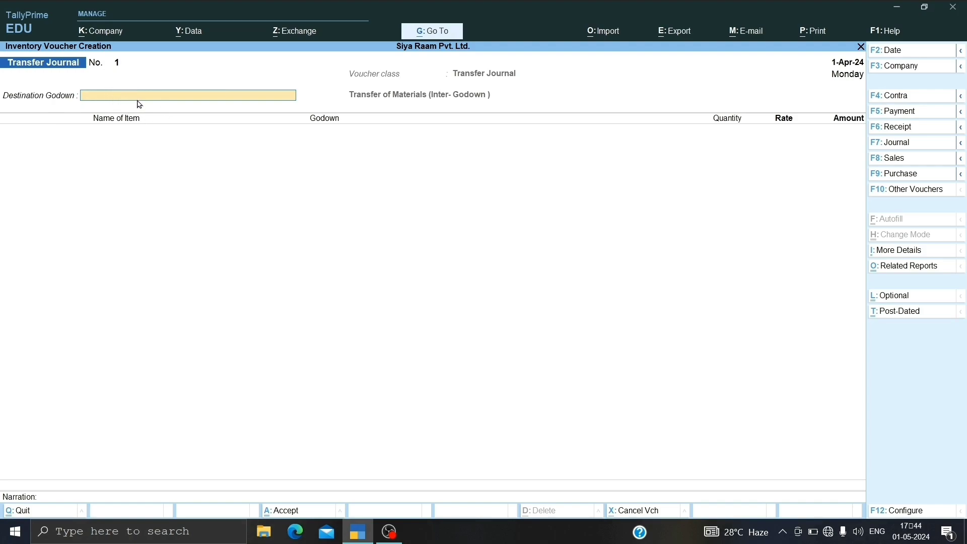
{"action": "key", "text": "space"}
{"action": "key", "text": "Down"}
{"action": "key", "text": "Down"}
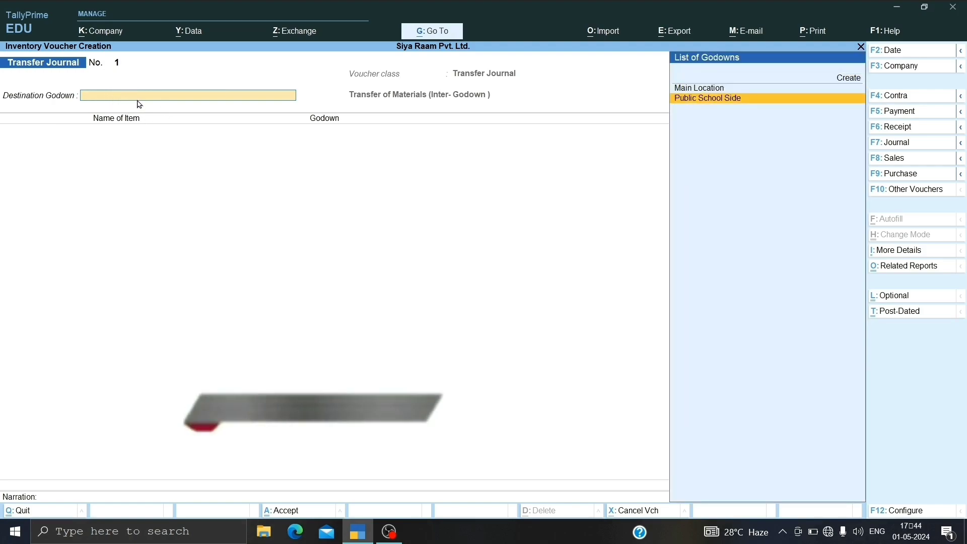
{"action": "key", "text": "Return"}
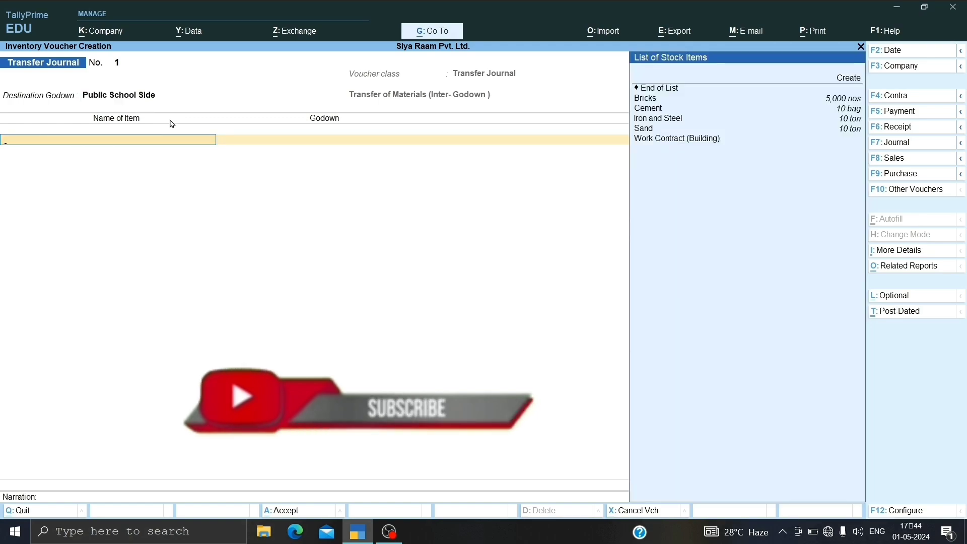
Step: Add Bricks from Main Location with a quantity of 4,000 nos, keeping the default rate and amount
{"action": "key", "text": "Down"}
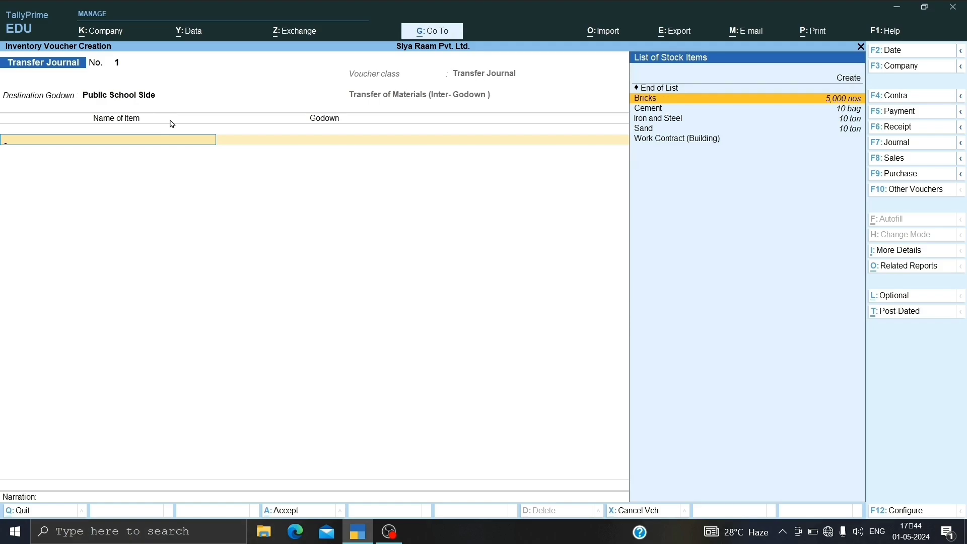
{"action": "key", "text": "Return"}
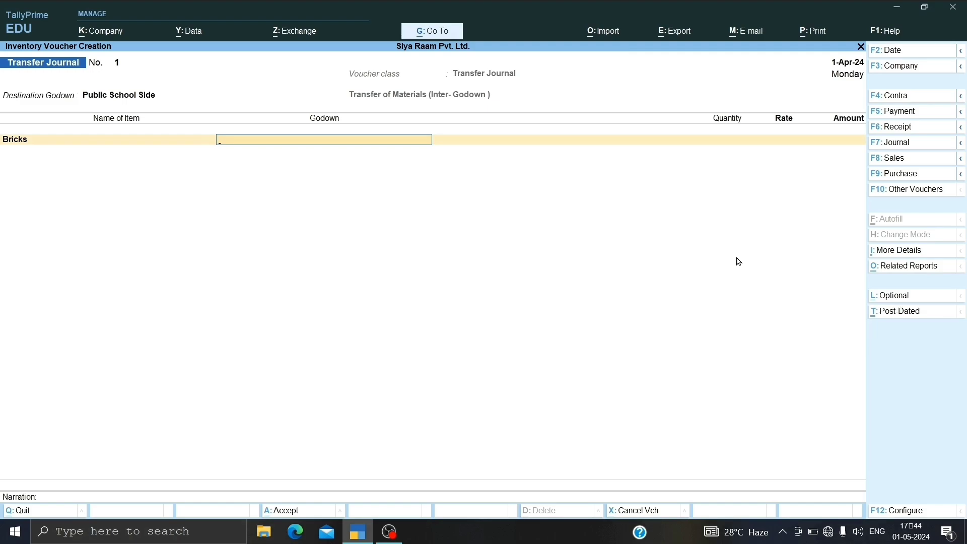
{"action": "key", "text": "Return"}
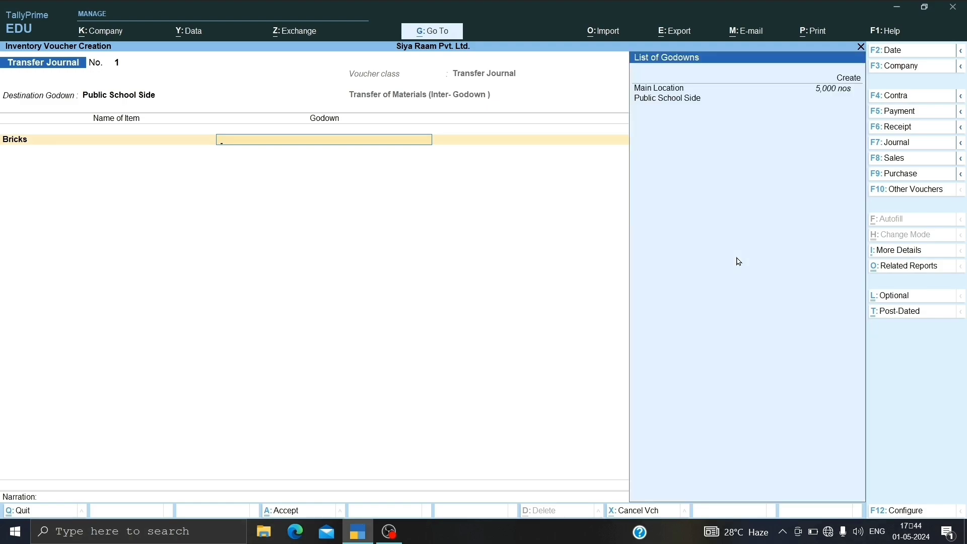
{"action": "key", "text": "Down"}
{"action": "key", "text": "Down"}
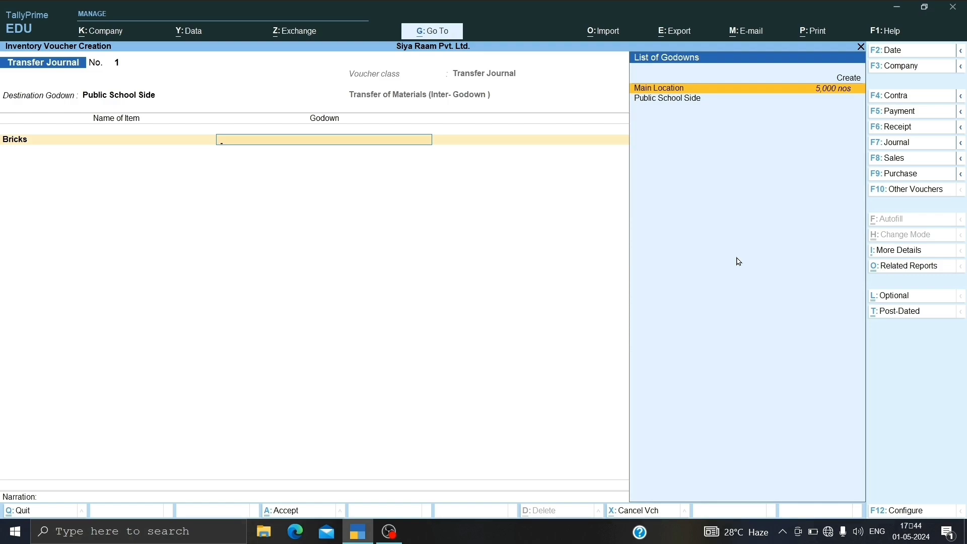
{"action": "key", "text": "Return"}
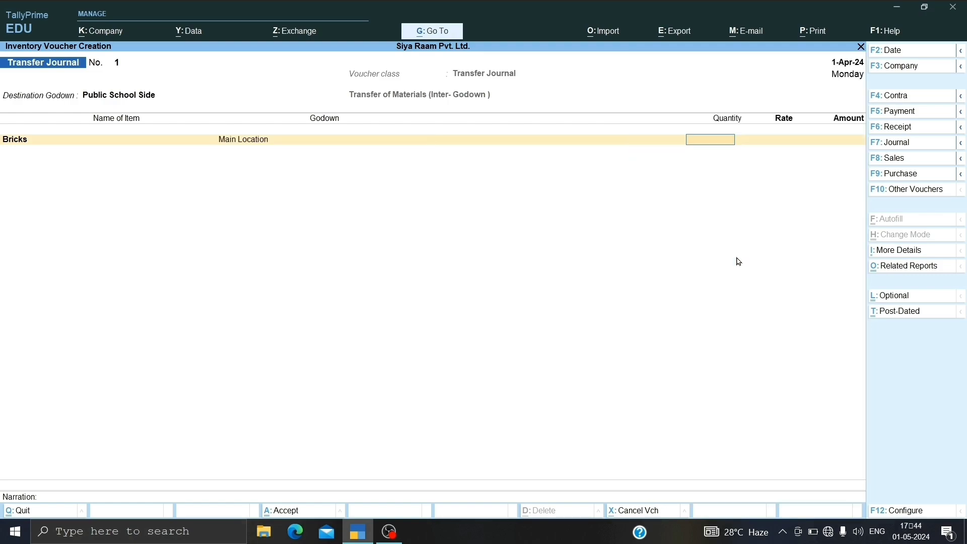
{"action": "type", "text": "4000"}
{"action": "key", "text": "Return"}
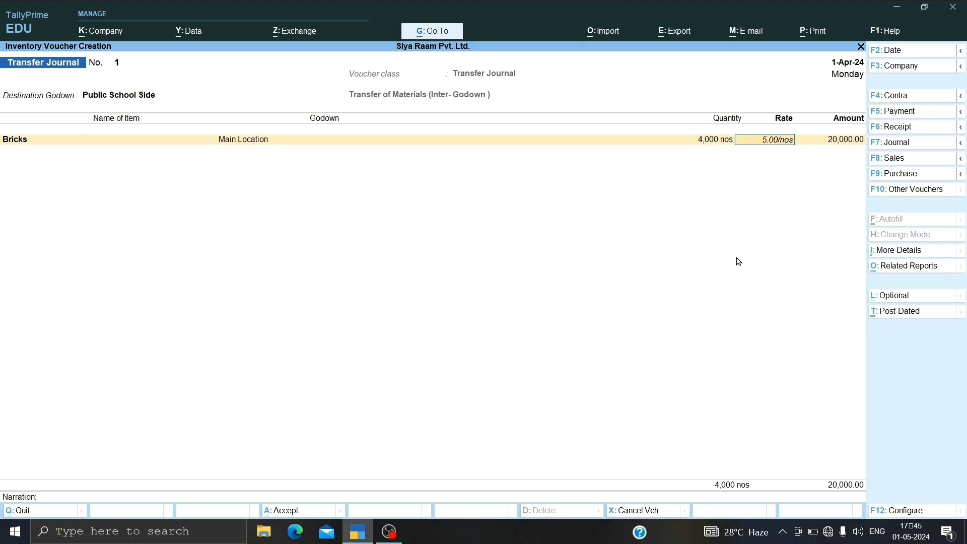
{"action": "key", "text": "Return"}
{"action": "key", "text": "Return"}
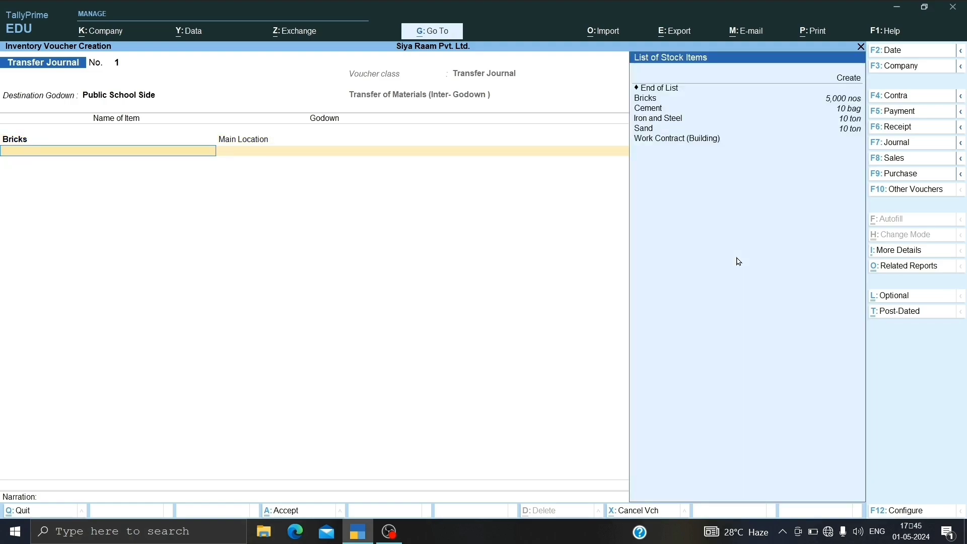
Step: Add Cement from Main Location with a quantity of 9 bags, keeping the default rate and amount
{"action": "key", "text": "Down"}
{"action": "key", "text": "Down"}
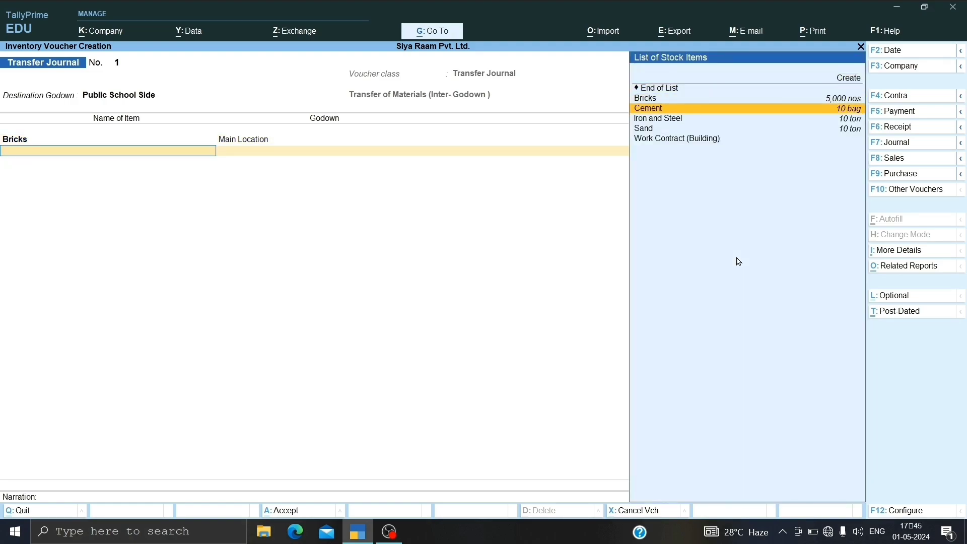
{"action": "key", "text": "Return"}
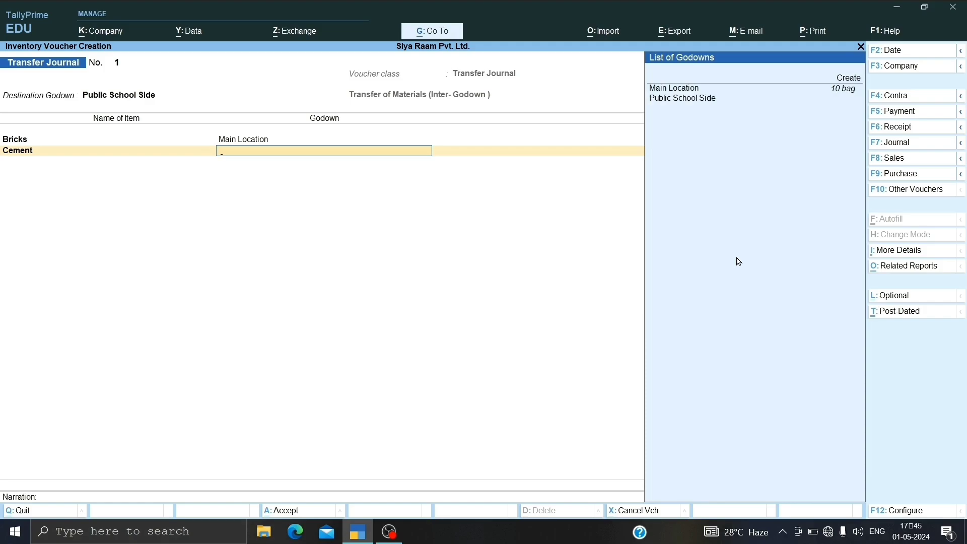
{"action": "key", "text": "Return"}
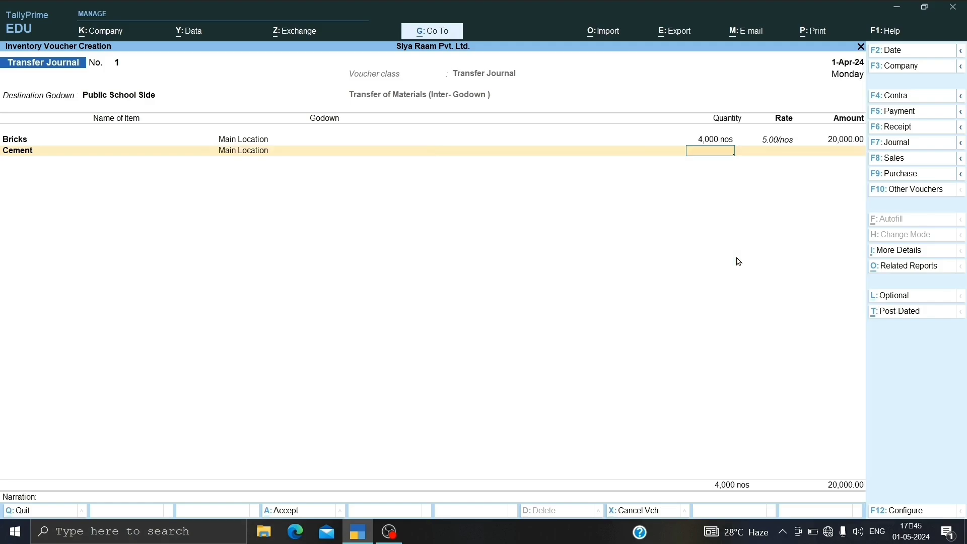
{"action": "type", "text": "9"}
{"action": "key", "text": "Return"}
{"action": "key", "text": "Return"}
{"action": "key", "text": "Return"}
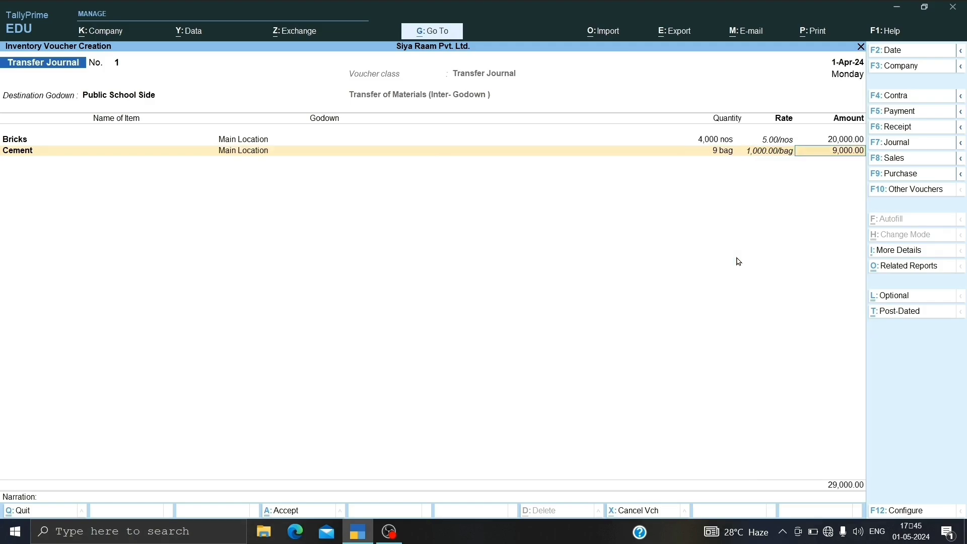
Step: Add Iron and Steel from Main Location with a quantity of 9 tons, keeping the default rate and amount
{"action": "key", "text": "Down"}
{"action": "key", "text": "Down"}
{"action": "key", "text": "Down"}
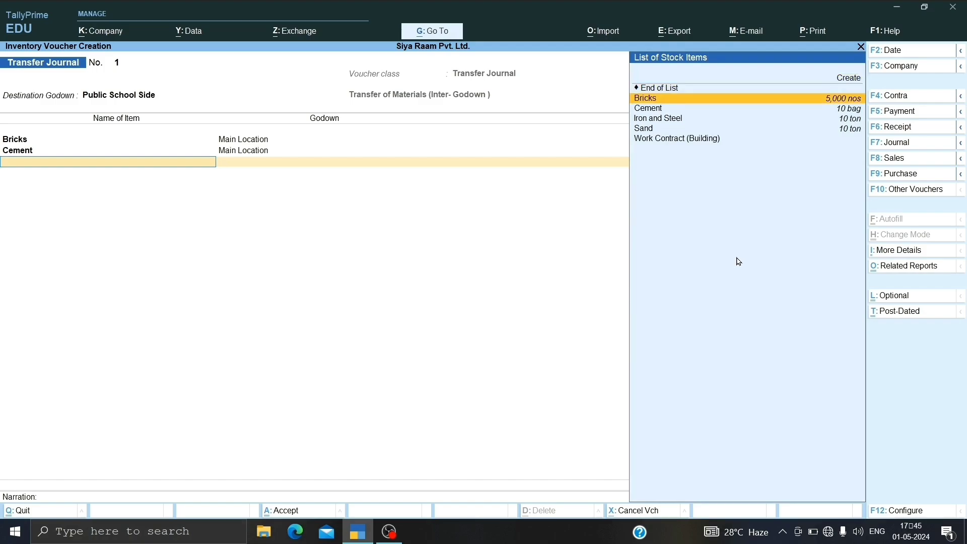
{"action": "key", "text": "Return"}
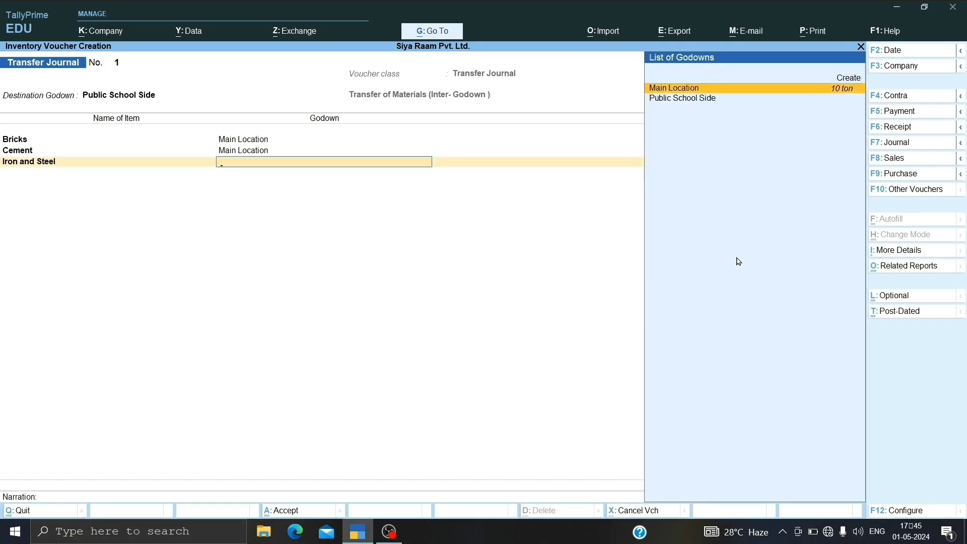
{"action": "key", "text": "Return"}
{"action": "type", "text": "9"}
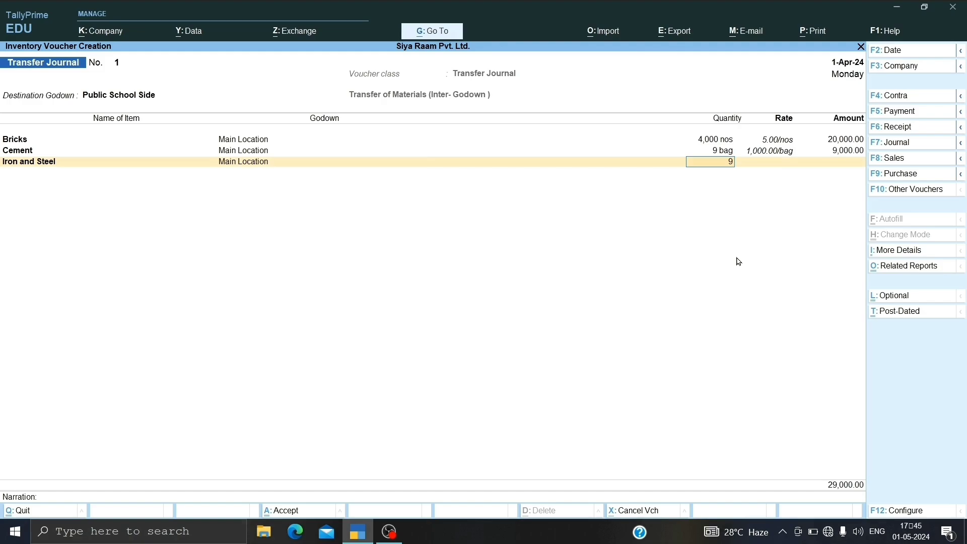
{"action": "key", "text": "Return"}
{"action": "key", "text": "Return"}
{"action": "key", "text": "Return"}
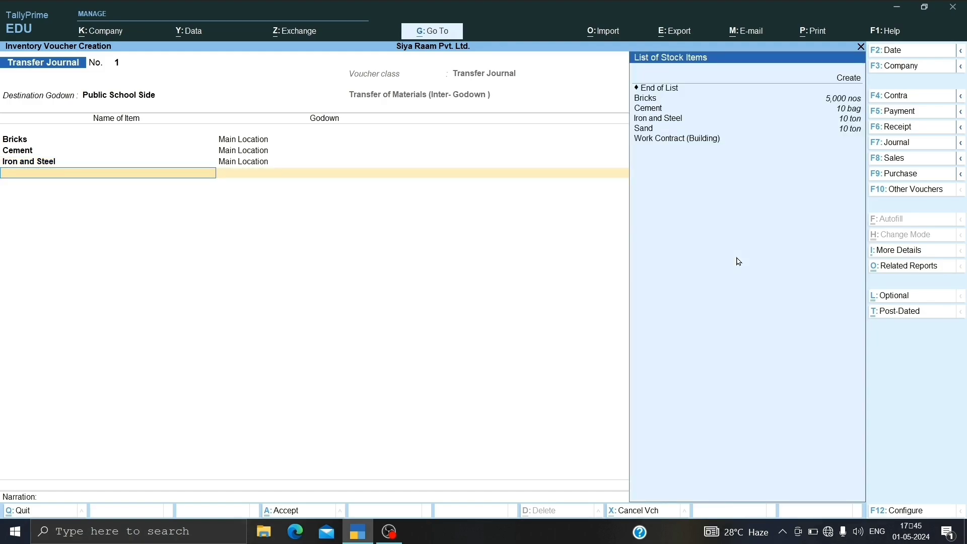
Step: Add Sand from Main Location with a quantity of 9 tons, keeping the default rate and amount
{"action": "key", "text": "Down"}
{"action": "key", "text": "Down"}
{"action": "key", "text": "Down"}
{"action": "key", "text": "Down"}
{"action": "key", "text": "Down"}
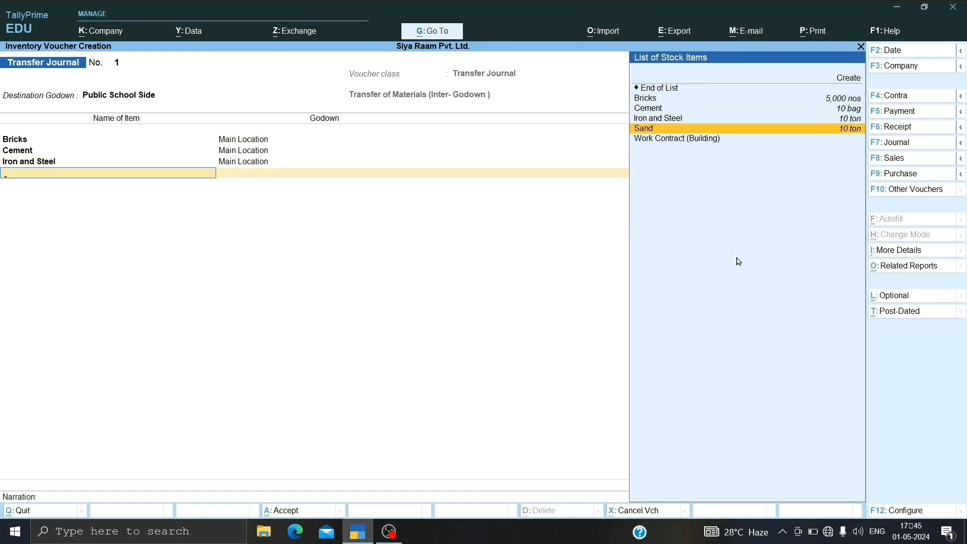
{"action": "key", "text": "Return"}
{"action": "key", "text": "Down"}
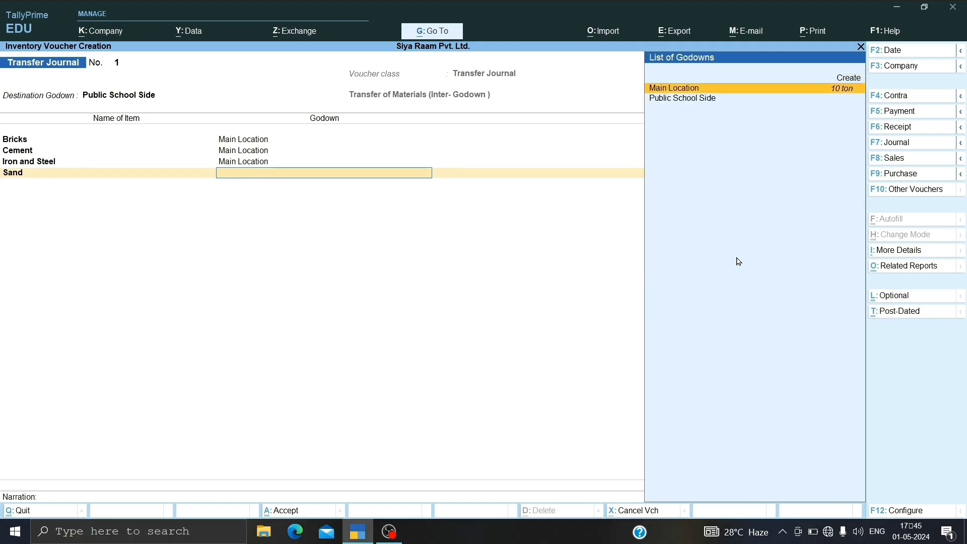
{"action": "key", "text": "Return"}
{"action": "type", "text": "9"}
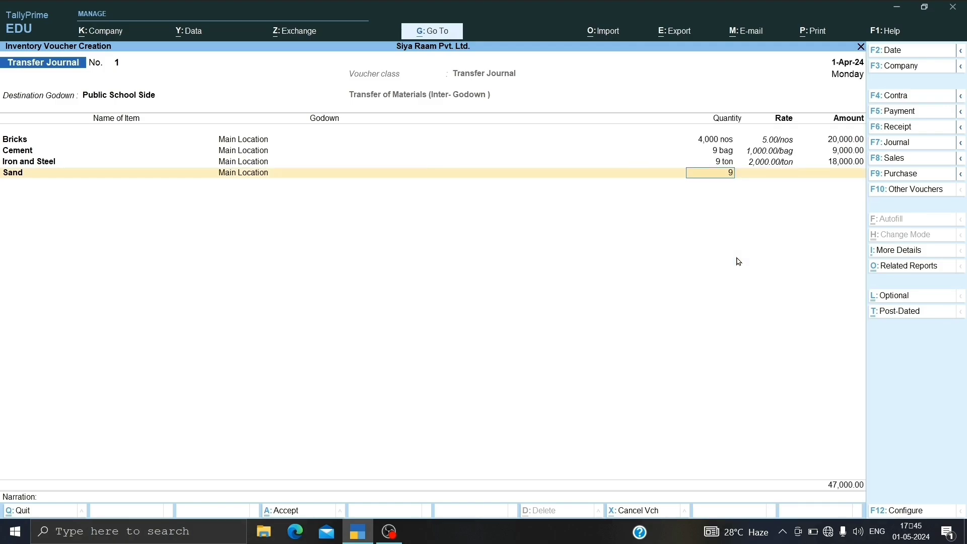
{"action": "key", "text": "Return"}
Step: End the item list, save the transfer voucher without a narration and return to the Gateway of Tally
{"action": "key", "text": "Return"}
{"action": "key", "text": "Return"}
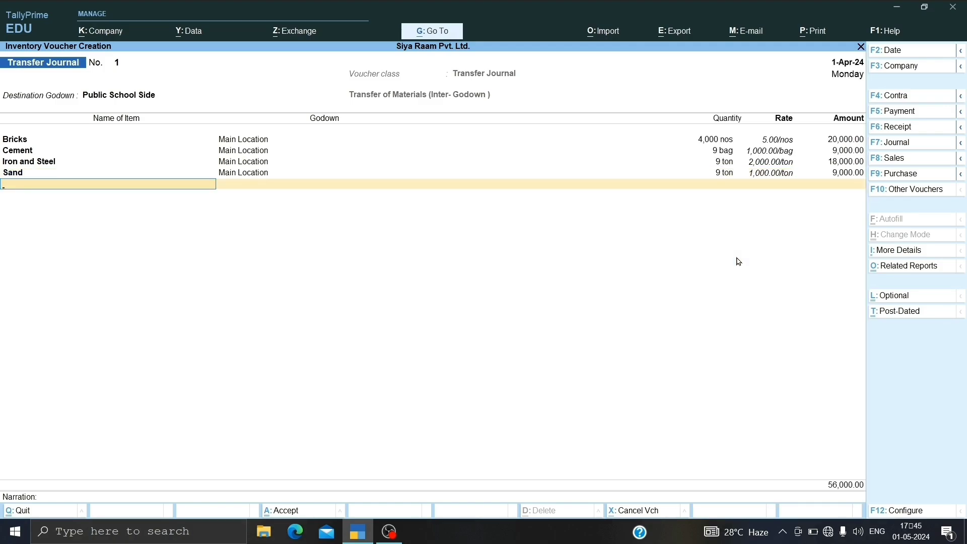
{"action": "key", "text": "Return"}
{"action": "key", "text": "Return"}
{"action": "key", "text": "Return"}
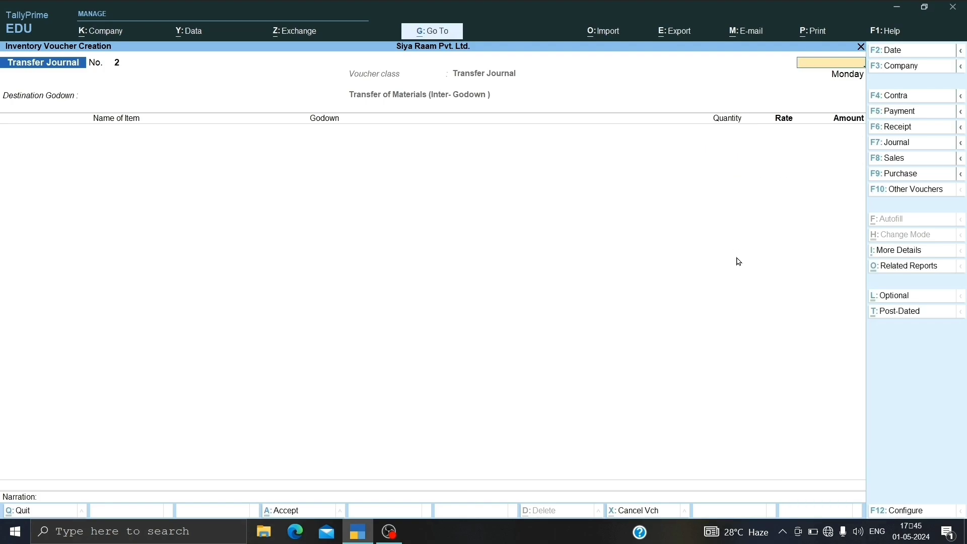
{"action": "key", "text": "Escape"}
{"action": "key", "text": "Return"}
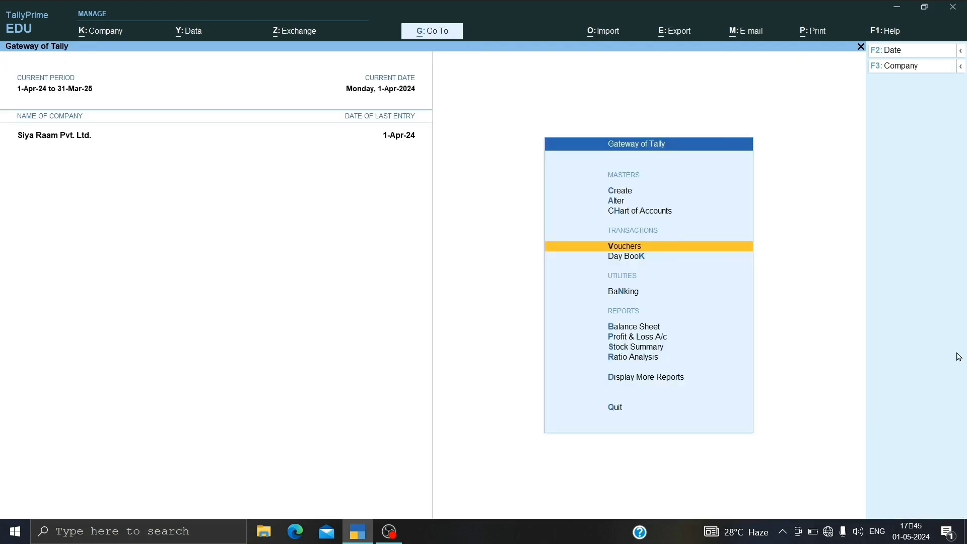
Step: Open the Stock Summary report and drill down into the Raw Materials group to view its items
{"action": "key", "text": "Down"}
{"action": "key", "text": "Down"}
{"action": "key", "text": "Down"}
{"action": "key", "text": "Down"}
{"action": "key", "text": "Down"}
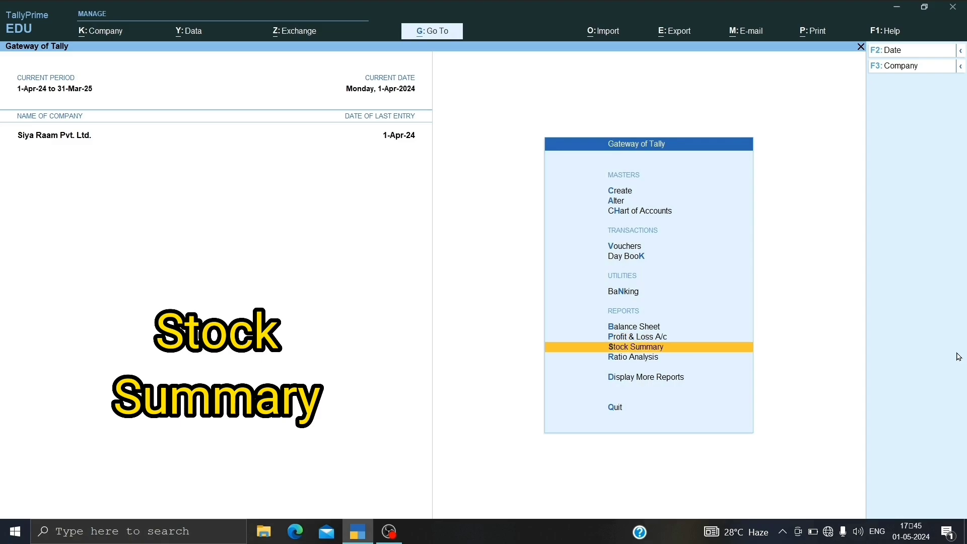
{"action": "key", "text": "Return"}
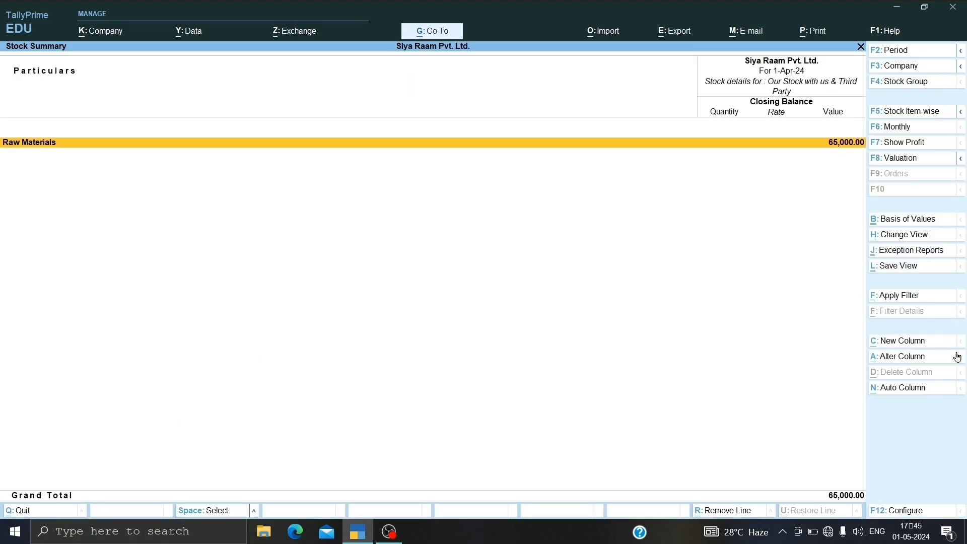
{"action": "key", "text": "Return"}
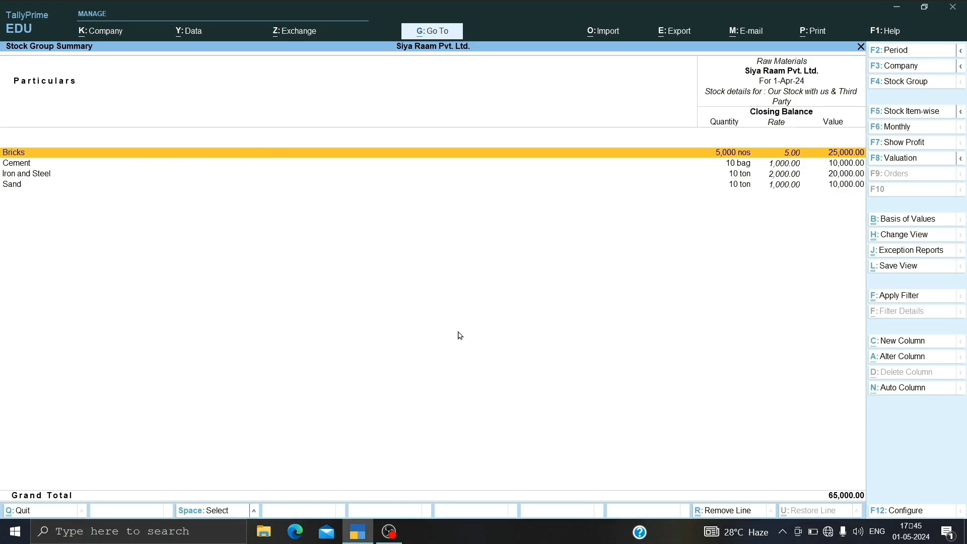
Step: Close the Stock Summary report and open the Inventory Books list among the additional reports
{"action": "key", "text": "Escape"}
{"action": "key", "text": "Escape"}
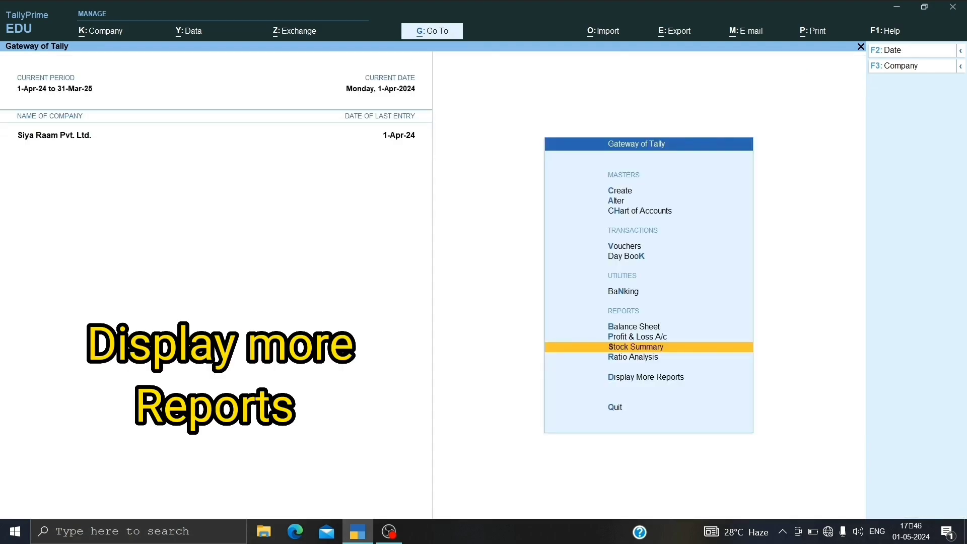
{"action": "key", "text": "Down"}
{"action": "key", "text": "Down"}
{"action": "key", "text": "Return"}
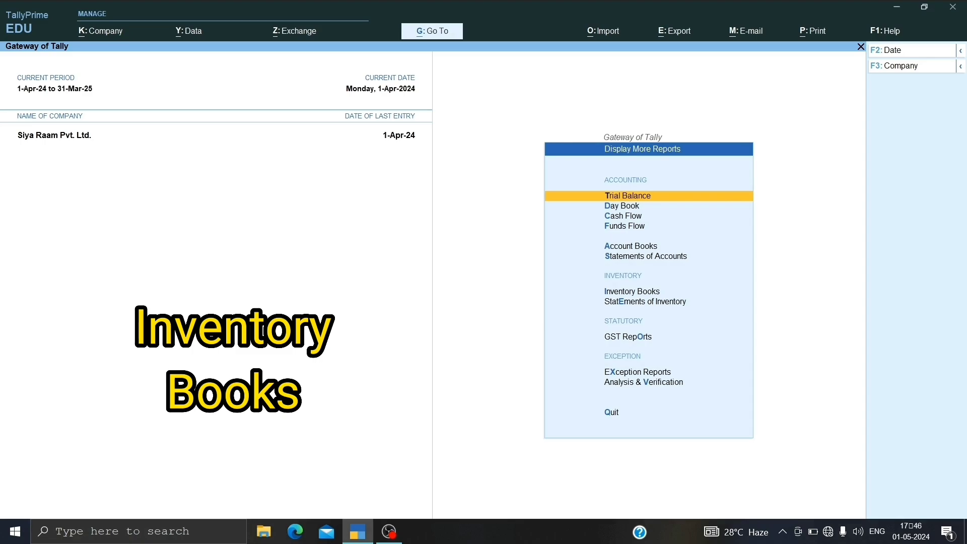
{"action": "key", "text": "Down"}
{"action": "key", "text": "Down"}
{"action": "key", "text": "Down"}
{"action": "key", "text": "Down"}
{"action": "key", "text": "Down"}
{"action": "key", "text": "Down"}
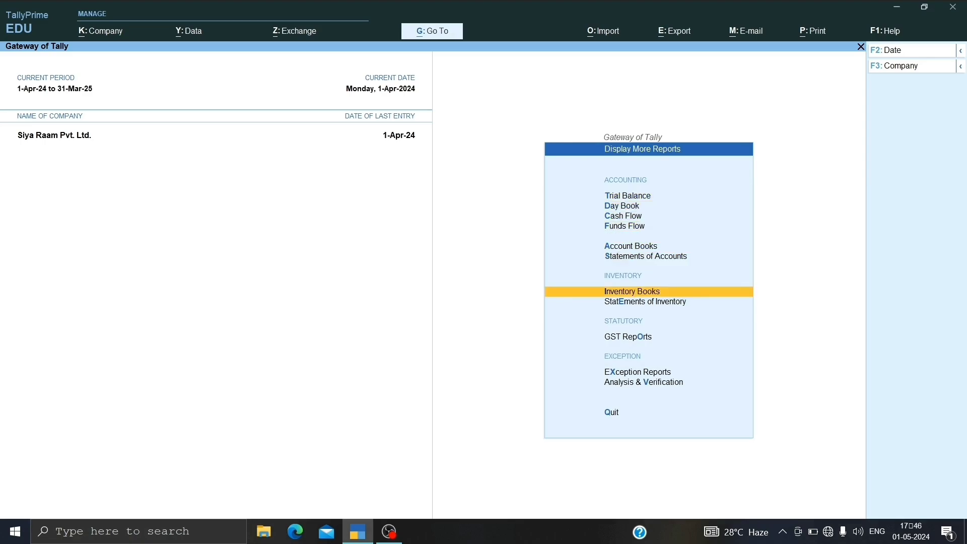
{"action": "key", "text": "Return"}
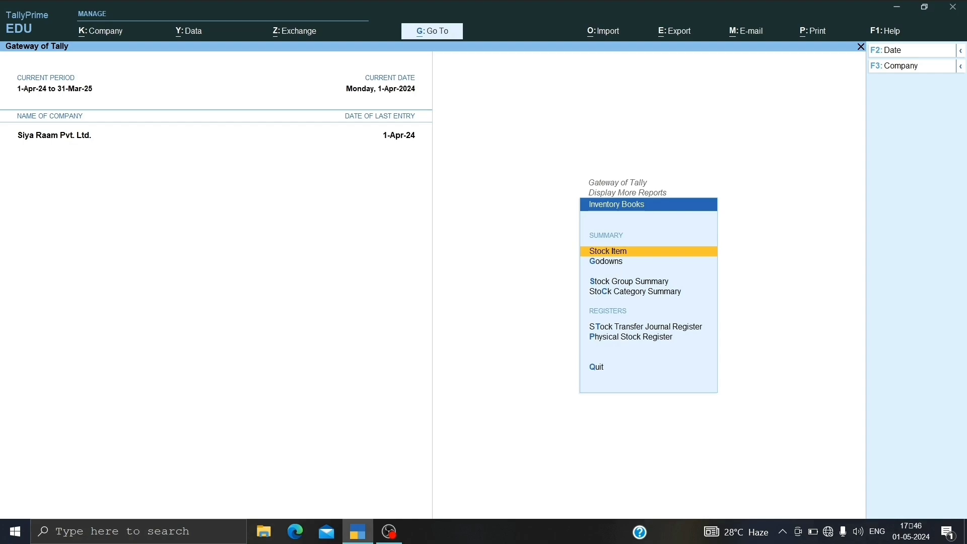
Step: Open the godown summary for Main Location and drill down into its Raw Materials group
{"action": "key", "text": "Down"}
{"action": "key", "text": "Return"}
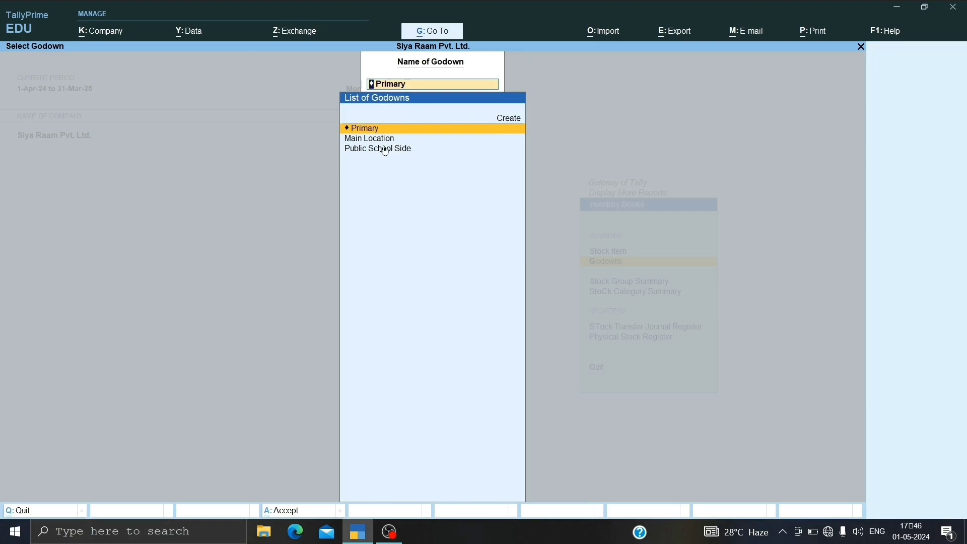
{"action": "key", "text": "Down"}
{"action": "key", "text": "Return"}
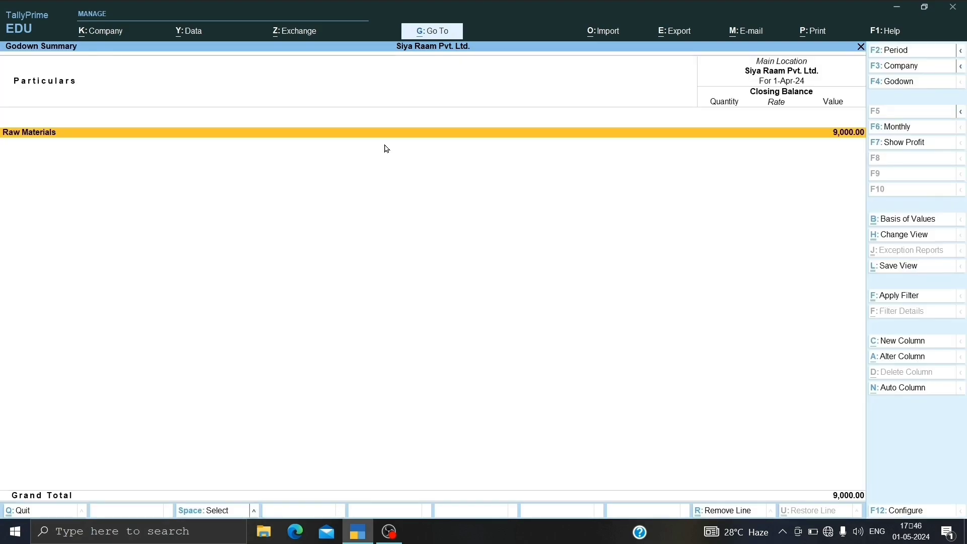
{"action": "key", "text": "Return"}
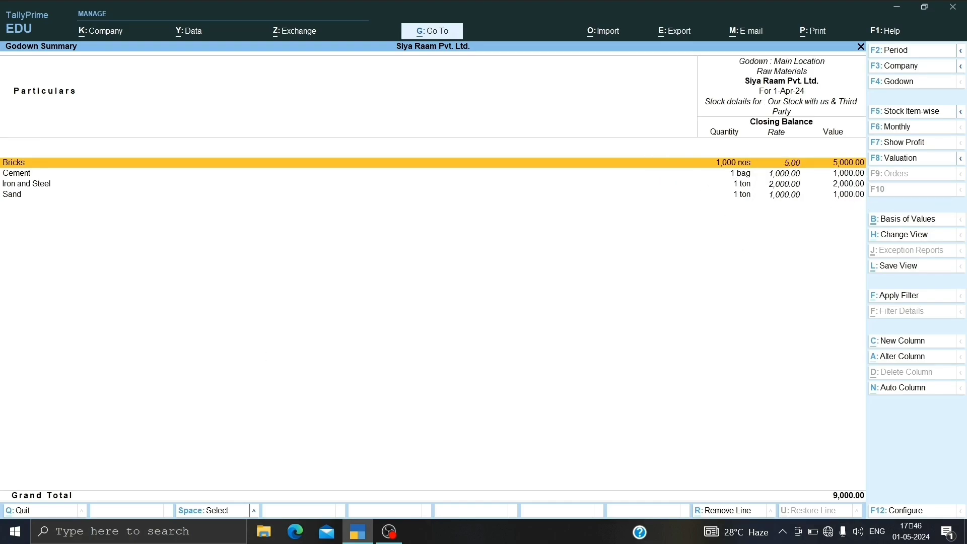
Step: Check the Raw Materials items in the Public School Side godown, and return to the Gateway of Tally
{"action": "key", "text": "Escape"}
{"action": "key", "text": "F4"}
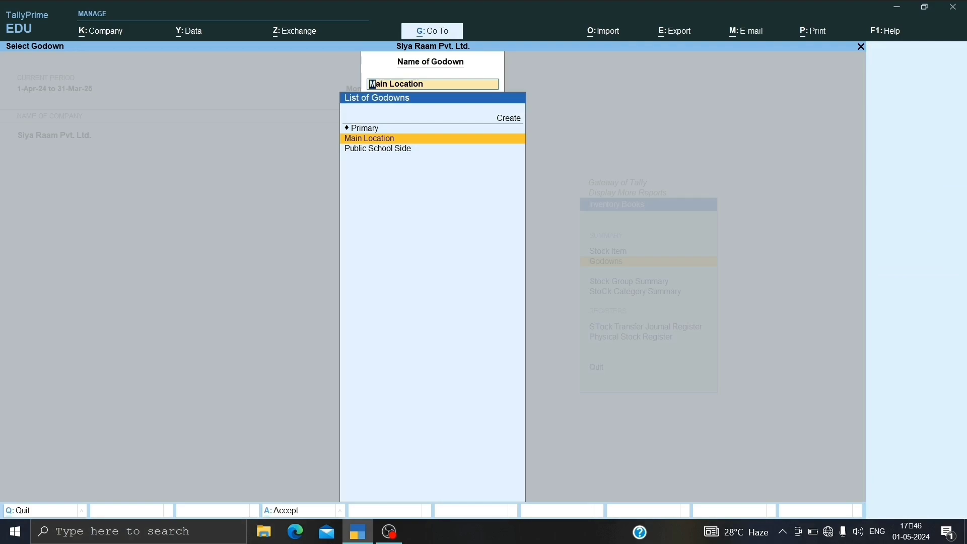
{"action": "key", "text": "Down"}
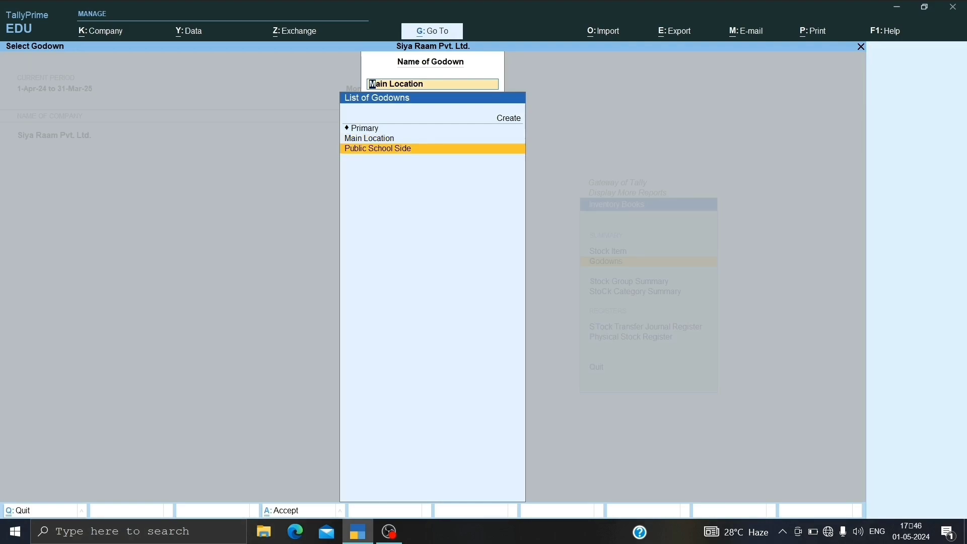
{"action": "key", "text": "Return"}
{"action": "key", "text": "Return"}
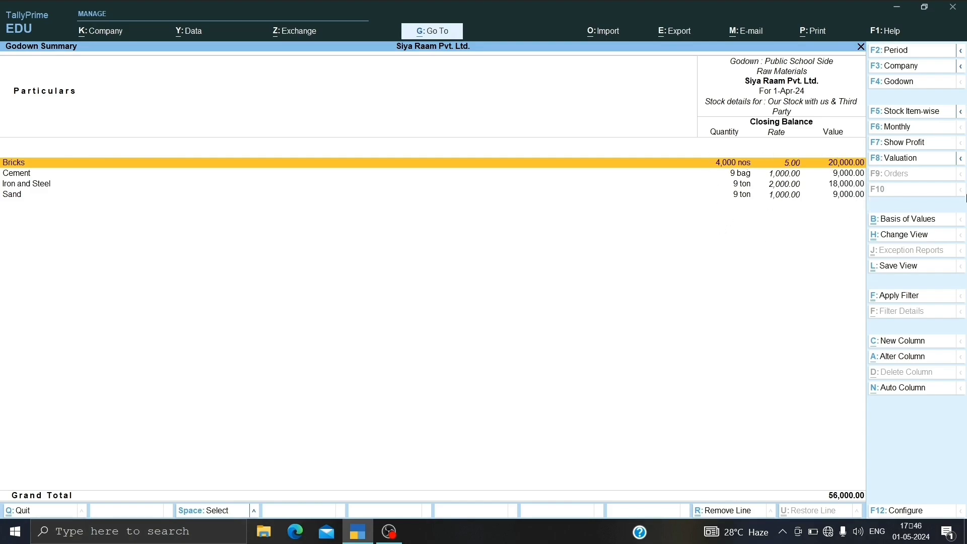
{"action": "key", "text": "Escape"}
{"action": "key", "text": "Escape"}
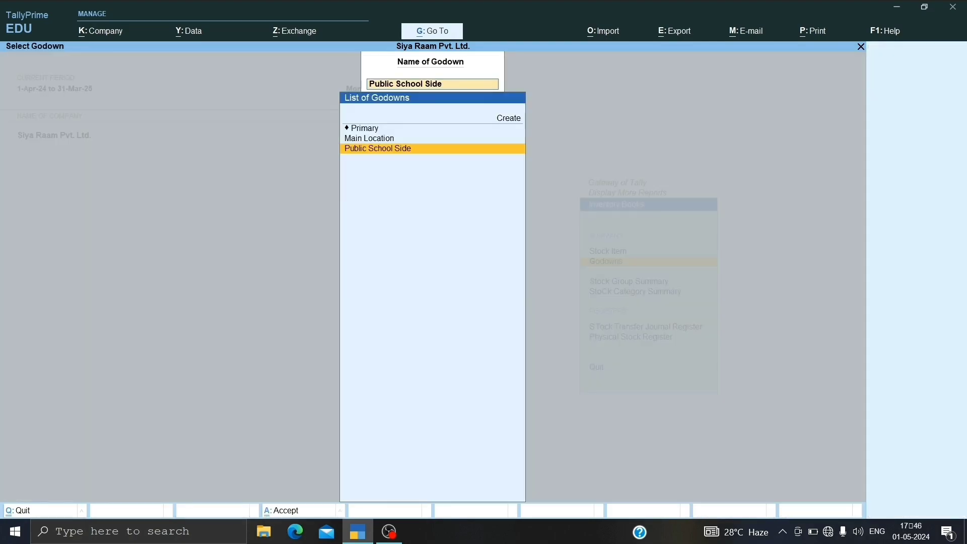
{"action": "key", "text": "BackSpace"}
{"action": "key", "text": "Escape"}
{"action": "key", "text": "Escape"}
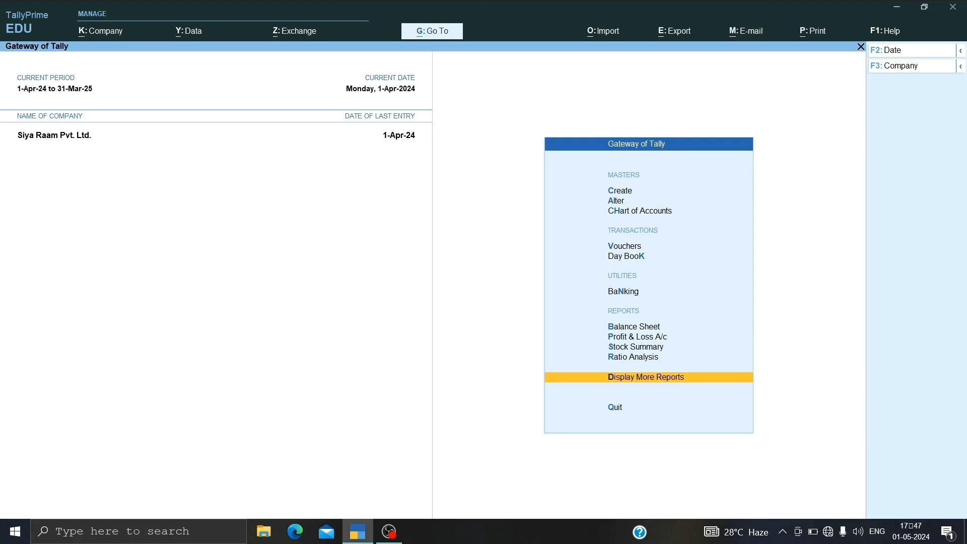
Step: Open the creation form for a new Voucher Type master
{"action": "key", "text": "Up"}
{"action": "key", "text": "Up"}
{"action": "key", "text": "Up"}
{"action": "key", "text": "Up"}
{"action": "key", "text": "Up"}
{"action": "key", "text": "Up"}
{"action": "key", "text": "Up"}
{"action": "key", "text": "Up"}
{"action": "key", "text": "Up"}
{"action": "key", "text": "Up"}
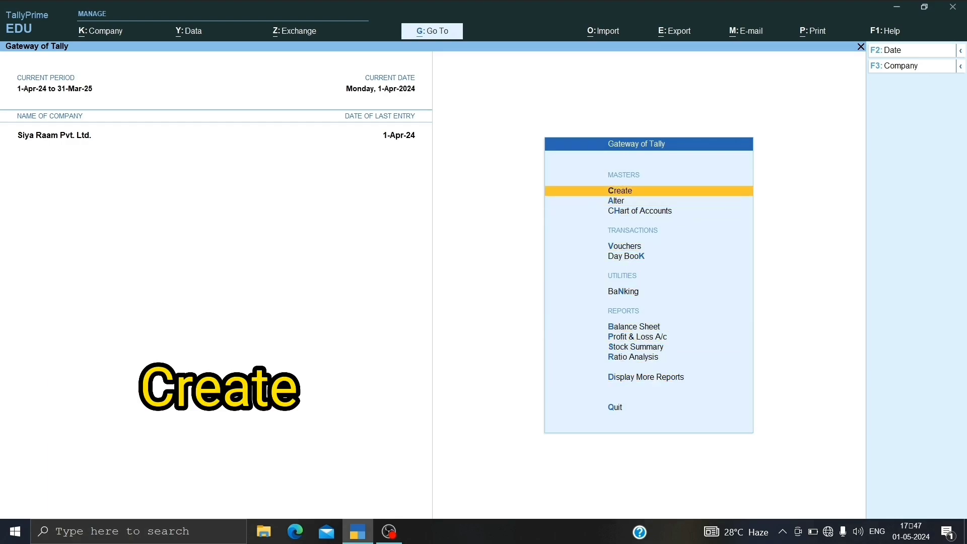
{"action": "key", "text": "Return"}
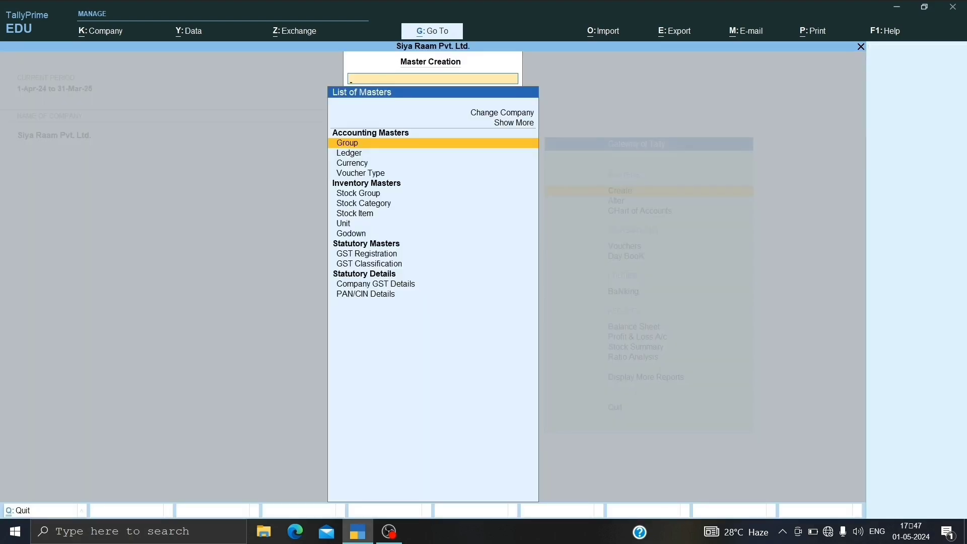
{"action": "key", "text": "Down"}
{"action": "key", "text": "Down"}
{"action": "key", "text": "Down"}
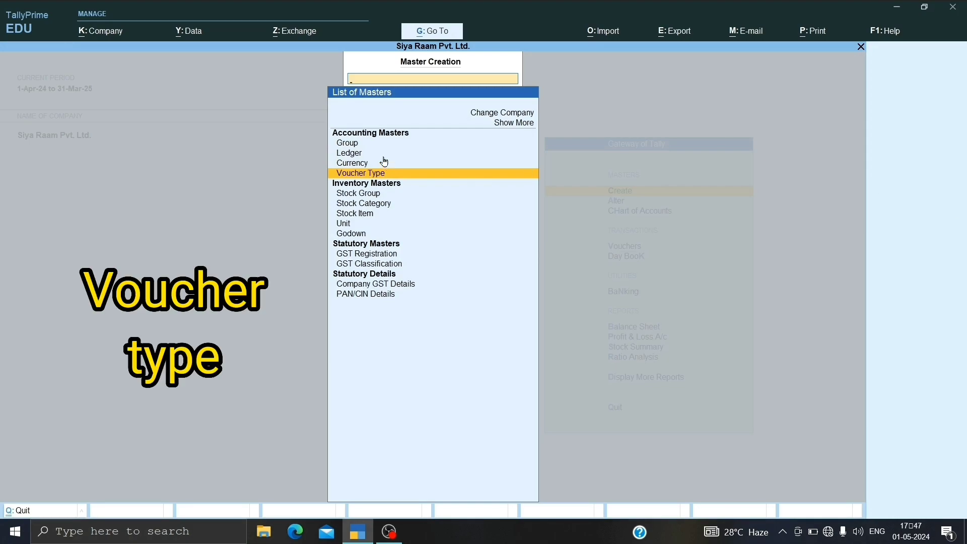
{"action": "key", "text": "Return"}
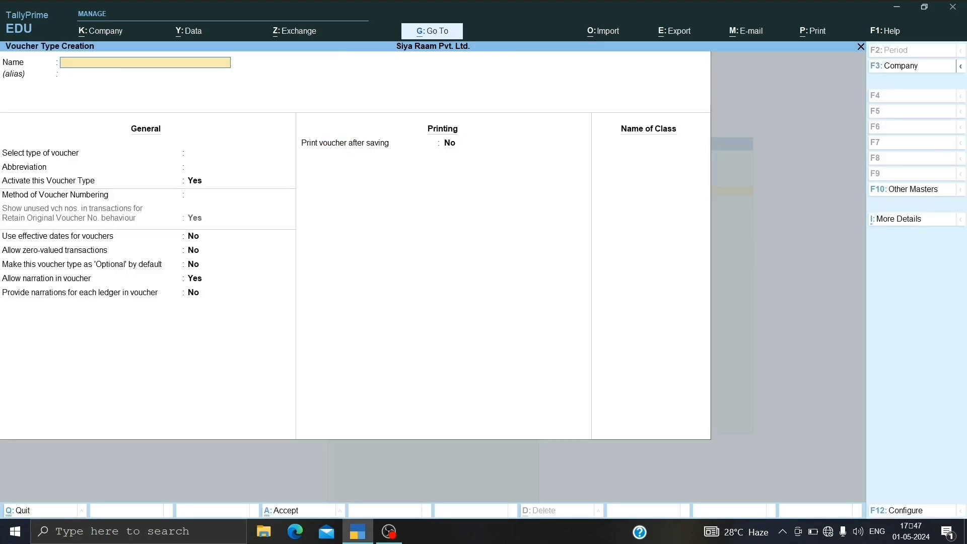
Step: Name the voucher type Manufacturing Journal and base it on Stock Journal, keeping the default abbreviation and activation
{"action": "type", "text": "Manufacturing Journal"}
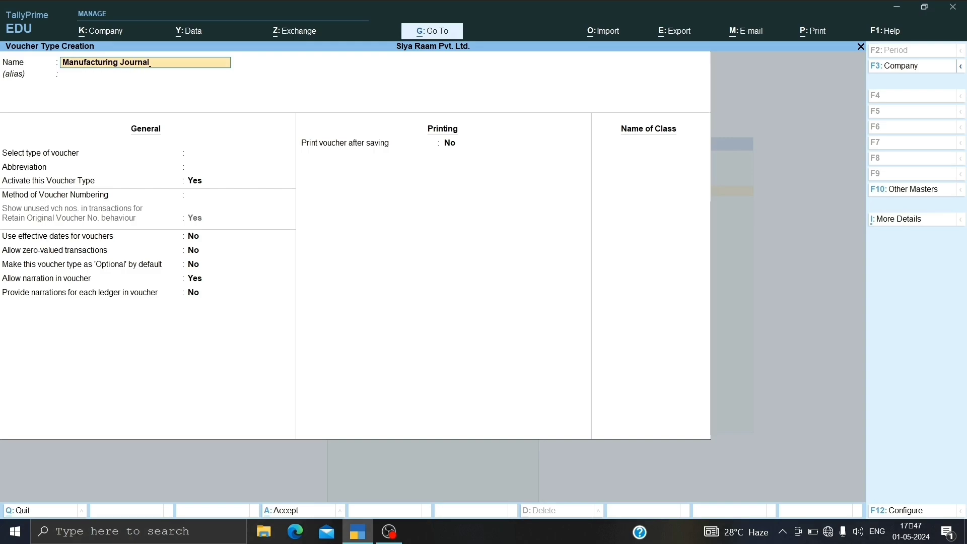
{"action": "key", "text": "Return"}
{"action": "key", "text": "Return"}
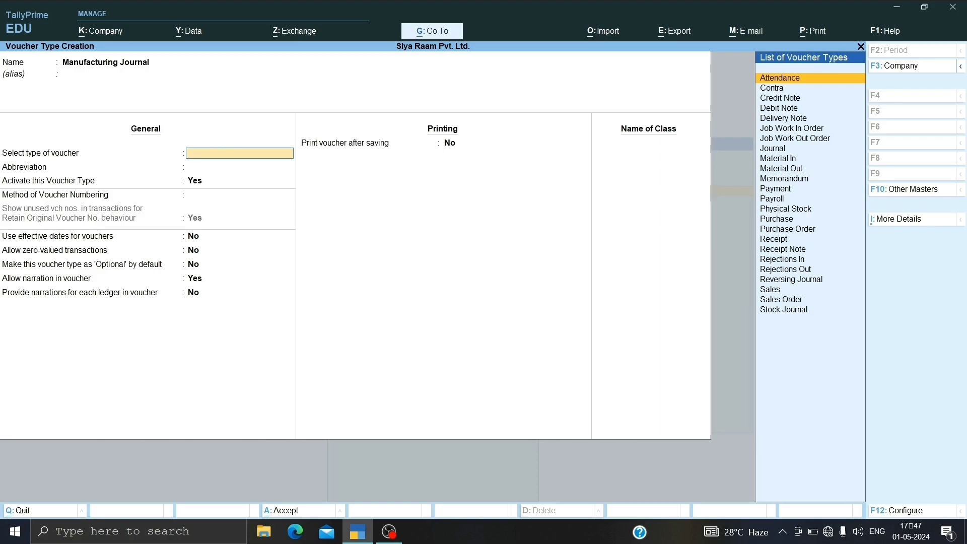
{"action": "key", "text": "Down"}
{"action": "key", "text": "Down"}
{"action": "key", "text": "Down"}
{"action": "key", "text": "Down"}
{"action": "key", "text": "Down"}
{"action": "key", "text": "Down"}
{"action": "key", "text": "Down"}
{"action": "key", "text": "Down"}
{"action": "key", "text": "Down"}
{"action": "key", "text": "Down"}
{"action": "key", "text": "Down"}
{"action": "key", "text": "Down"}
{"action": "key", "text": "Down"}
{"action": "key", "text": "Down"}
{"action": "key", "text": "Down"}
{"action": "key", "text": "Down"}
{"action": "key", "text": "Down"}
{"action": "key", "text": "Down"}
{"action": "key", "text": "Down"}
{"action": "key", "text": "Down"}
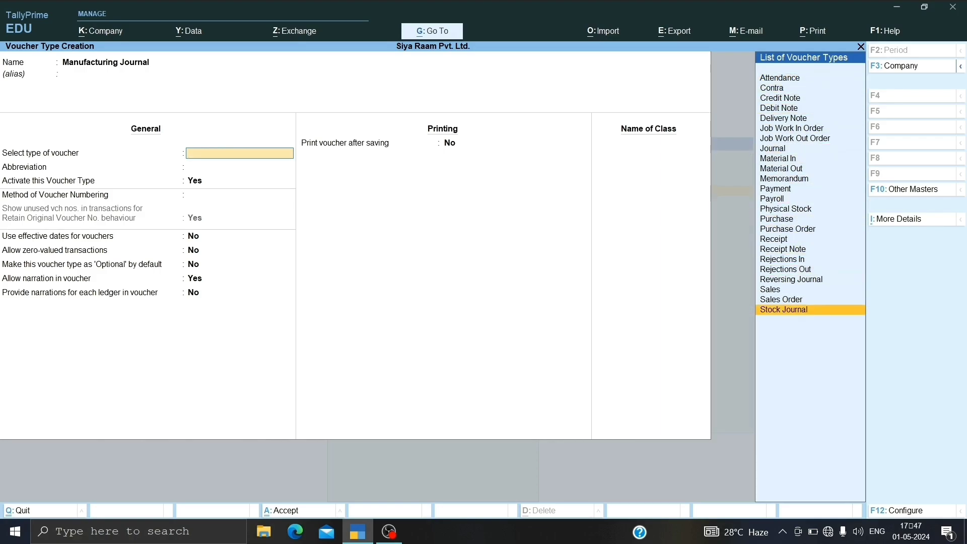
{"action": "key", "text": "Return"}
Step: Choose Automatic voucher numbering, keep the other defaults, and set Use as a Manufacturing Journal to Yes
{"action": "key", "text": "Return"}
{"action": "key", "text": "Return"}
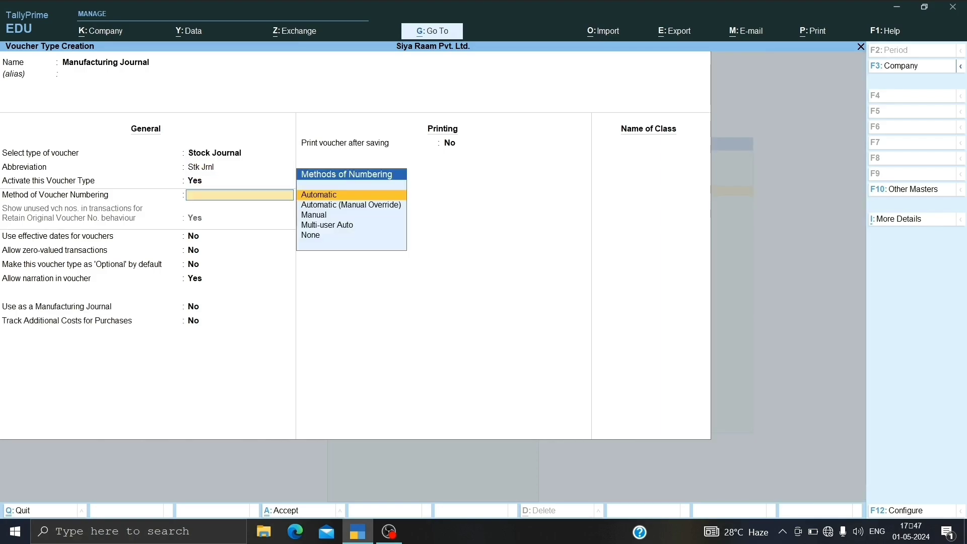
{"action": "key", "text": "Return"}
{"action": "key", "text": "Return"}
{"action": "key", "text": "Return"}
{"action": "key", "text": "Return"}
{"action": "key", "text": "Return"}
{"action": "key", "text": "Return"}
{"action": "key", "text": "Return"}
{"action": "key", "text": "Return"}
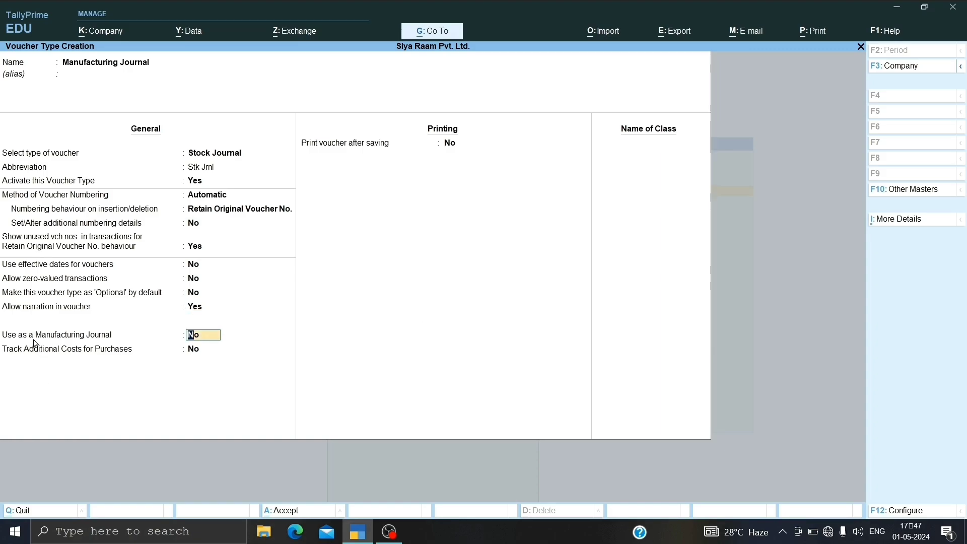
{"action": "type", "text": "y"}
{"action": "key", "text": "Return"}
{"action": "key", "text": "Return"}
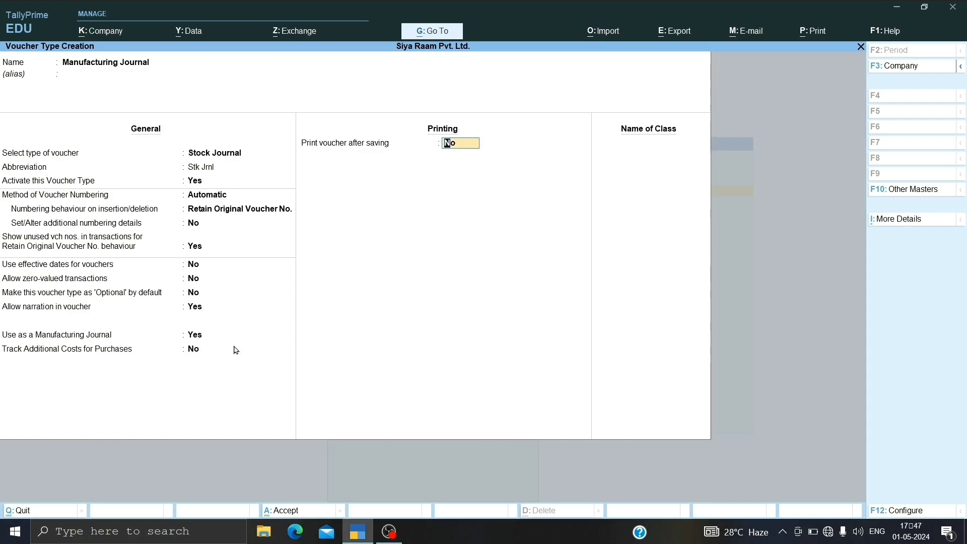
Step: Save the voucher type without printing after saving, and return to the Gateway of Tally
{"action": "key", "text": "Return"}
{"action": "key", "text": "Return"}
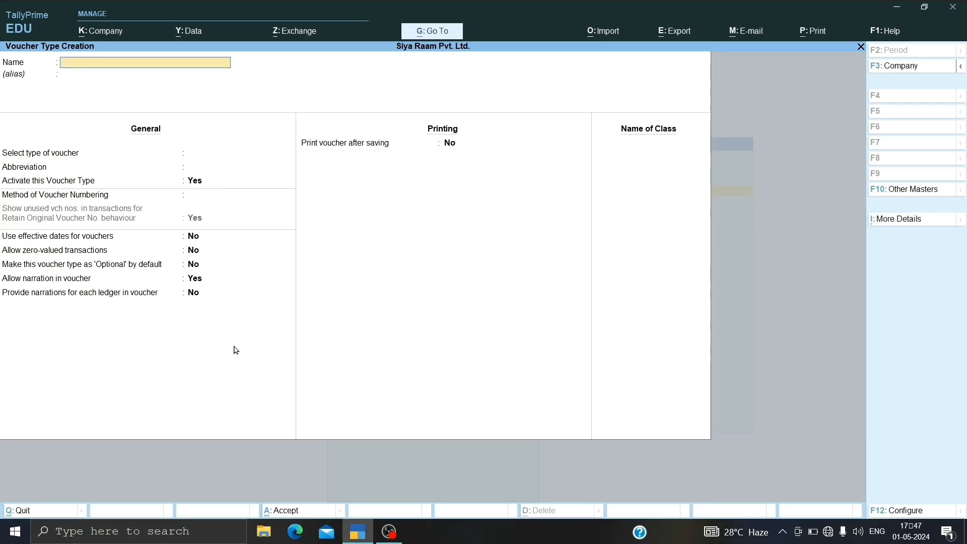
{"action": "key", "text": "Escape"}
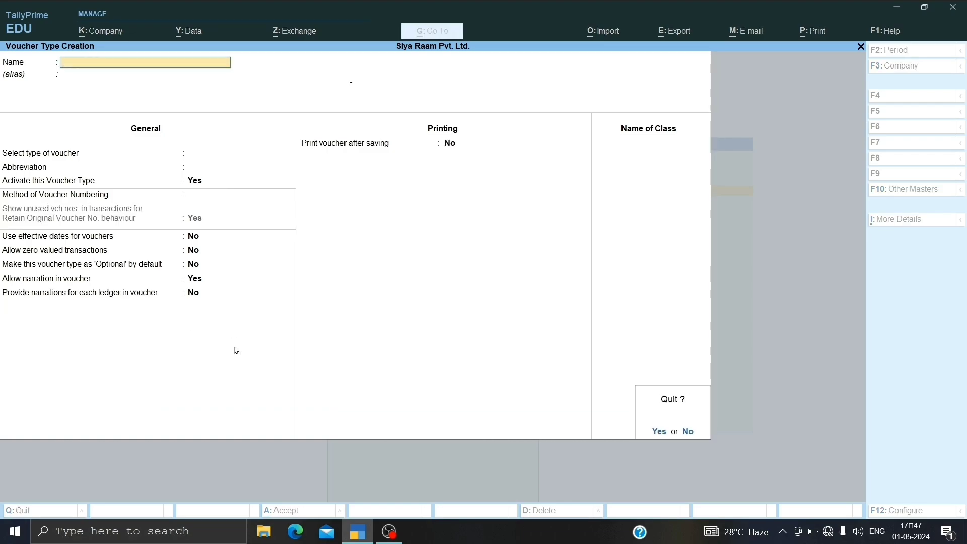
{"action": "key", "text": "Return"}
{"action": "key", "text": "Escape"}
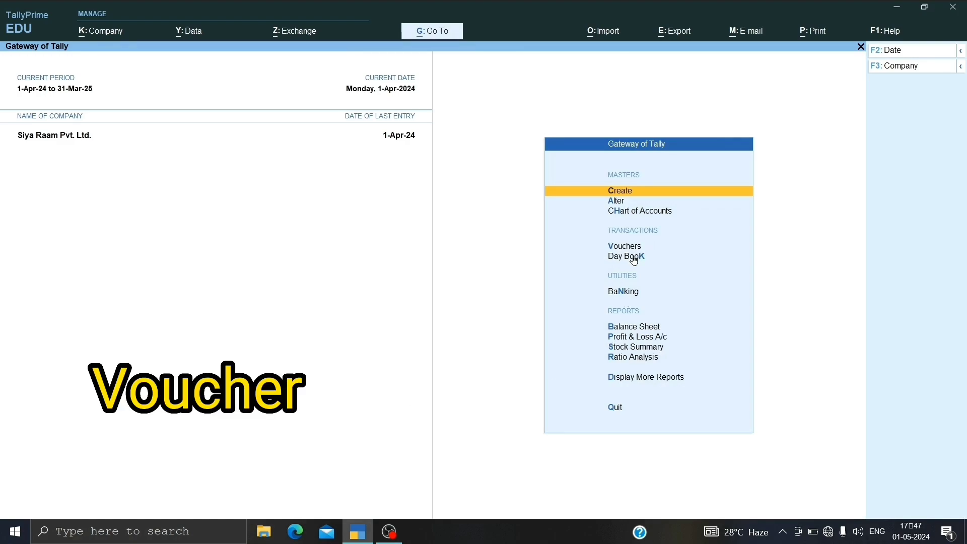
Step: Start a new inventory voucher and change its voucher type to Manufacturing Journal
{"action": "key", "text": "Return"}
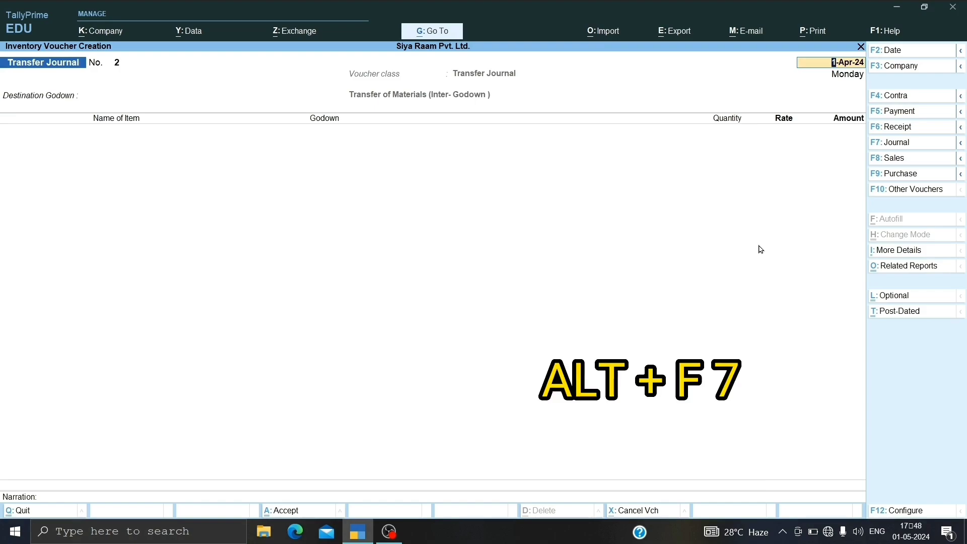
{"action": "key", "text": "alt"}
{"action": "key", "text": "alt+F7"}
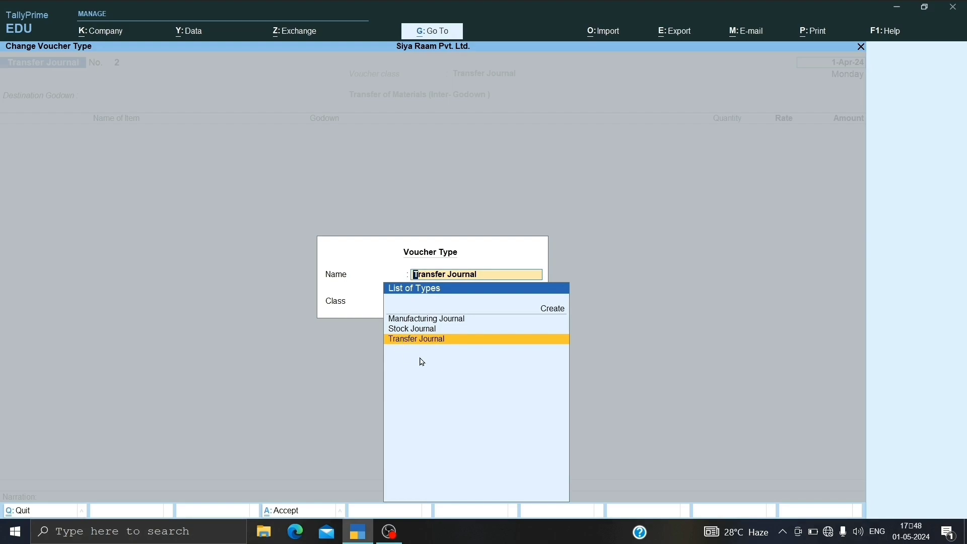
{"action": "key", "text": "Up"}
{"action": "key", "text": "Up"}
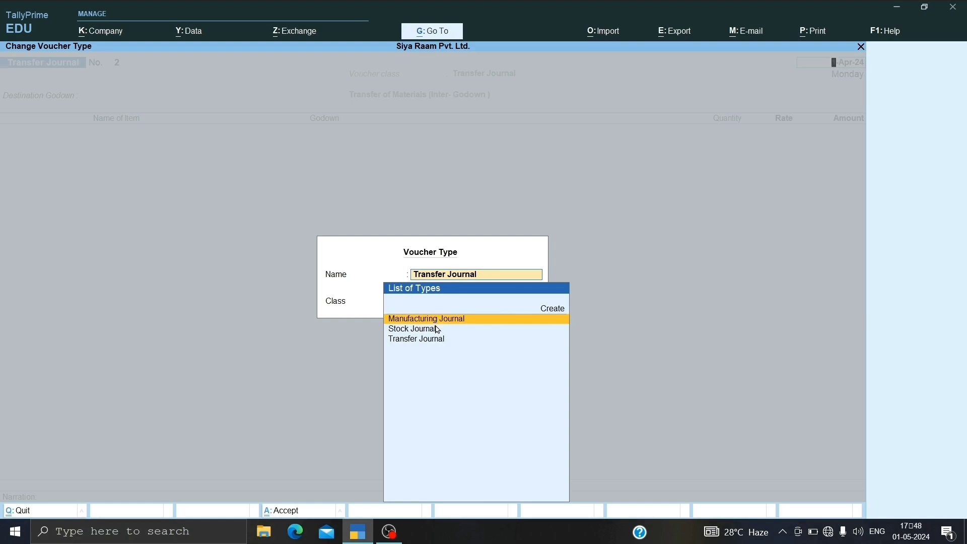
{"action": "key", "text": "Return"}
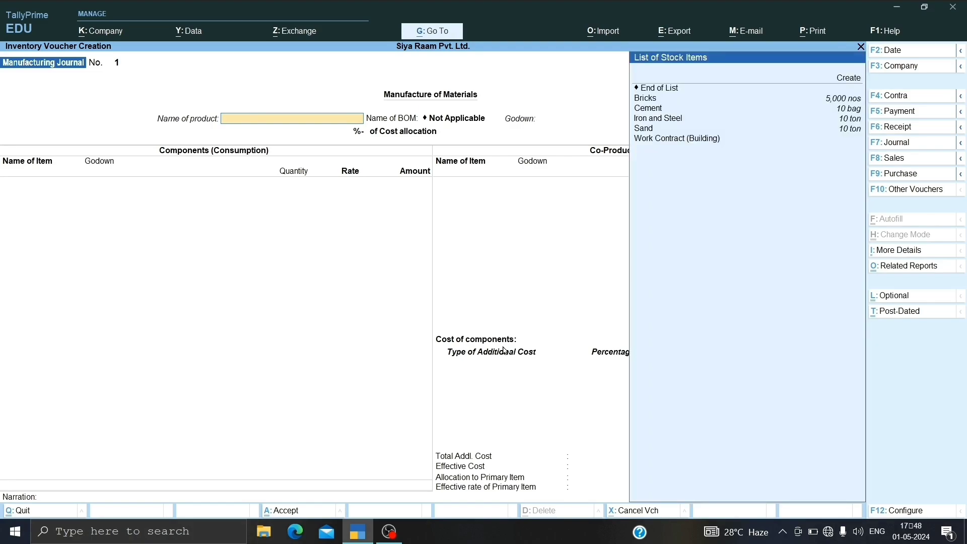
Step: Set Work Contract (Building) as the manufactured product in the Public School Side godown with a quantity of 1
{"action": "key", "text": "Down"}
{"action": "key", "text": "Down"}
{"action": "key", "text": "Down"}
{"action": "key", "text": "Down"}
{"action": "key", "text": "Down"}
{"action": "key", "text": "Down"}
{"action": "key", "text": "Down"}
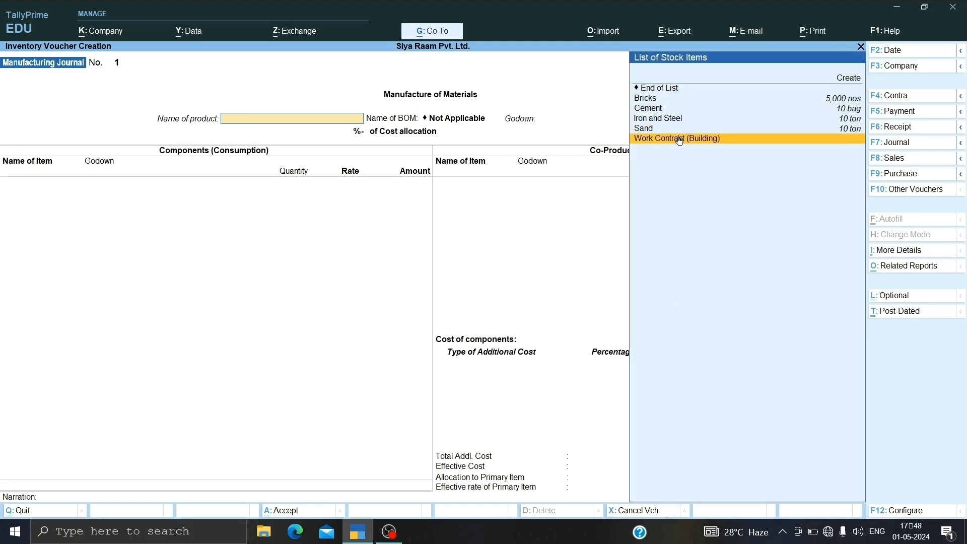
{"action": "key", "text": "Return"}
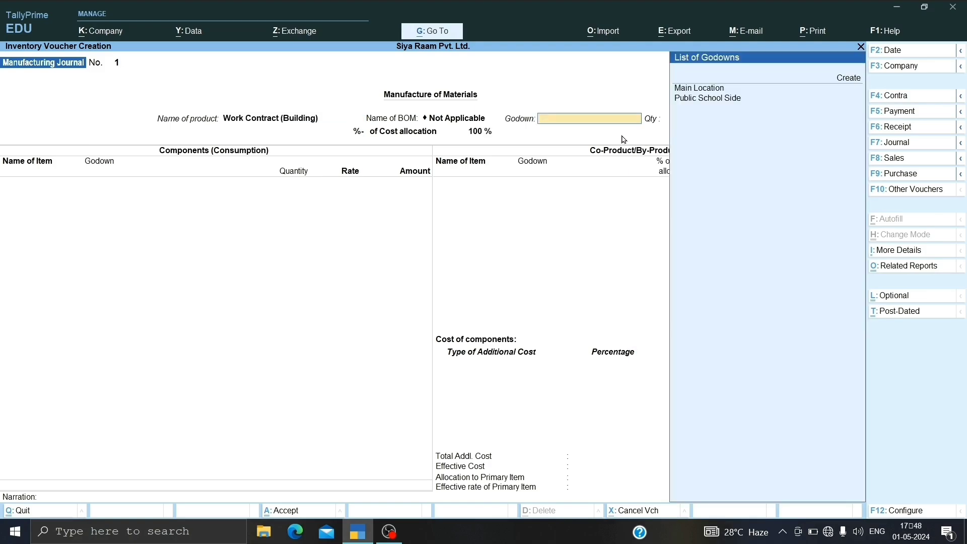
{"action": "key", "text": "Down"}
{"action": "key", "text": "Down"}
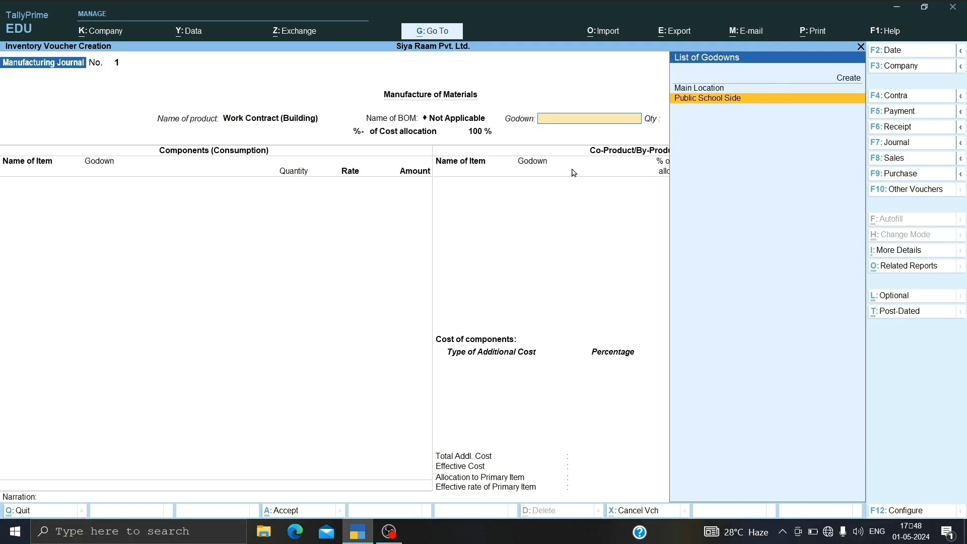
{"action": "key", "text": "Return"}
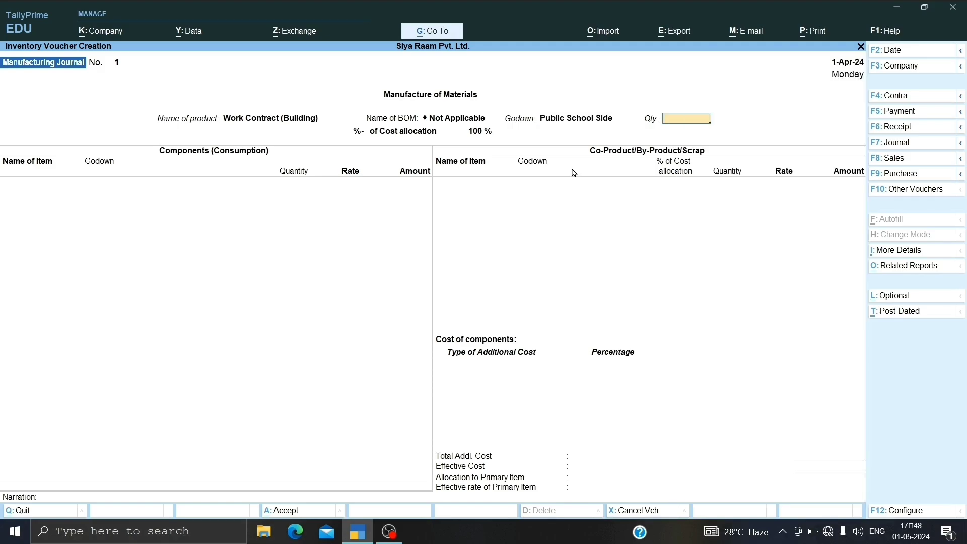
{"action": "type", "text": "1"}
{"action": "key", "text": "Return"}
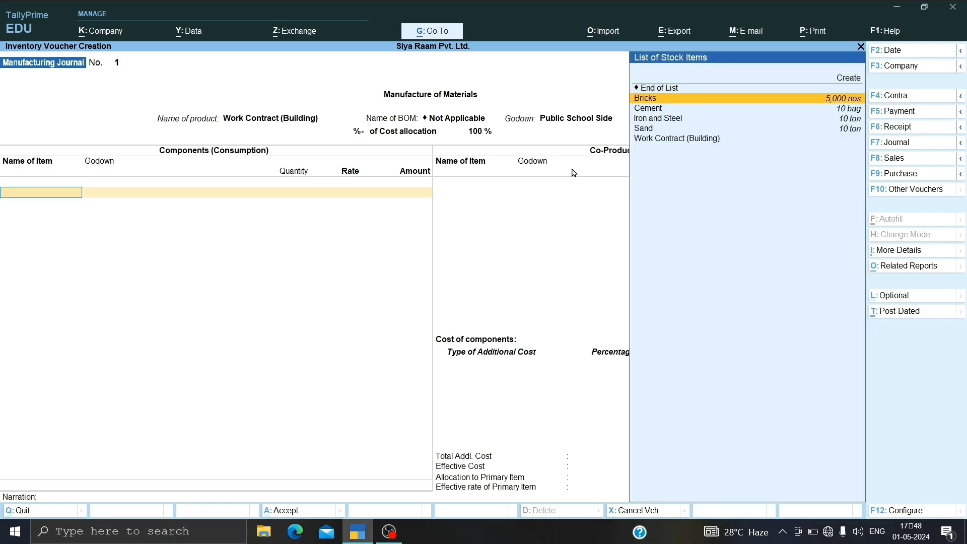
Step: Add 4,000 nos of Bricks from the Public School Side godown as a consumed component, accepting the default rate
{"action": "key", "text": "Return"}
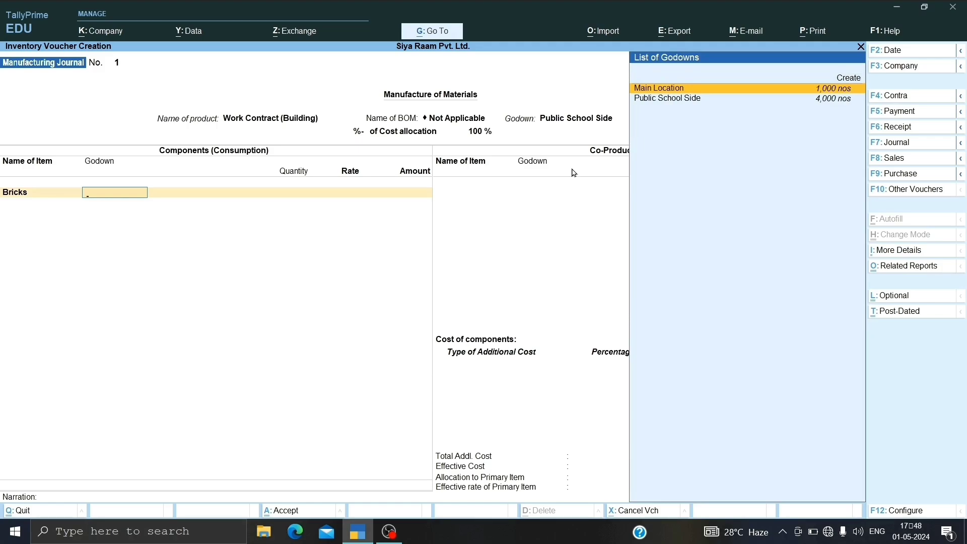
{"action": "key", "text": "Down"}
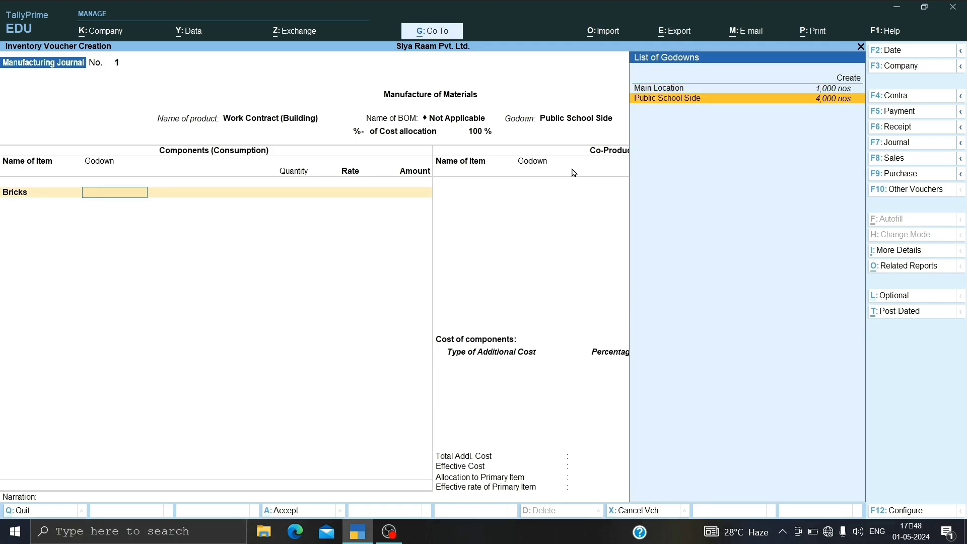
{"action": "key", "text": "Return"}
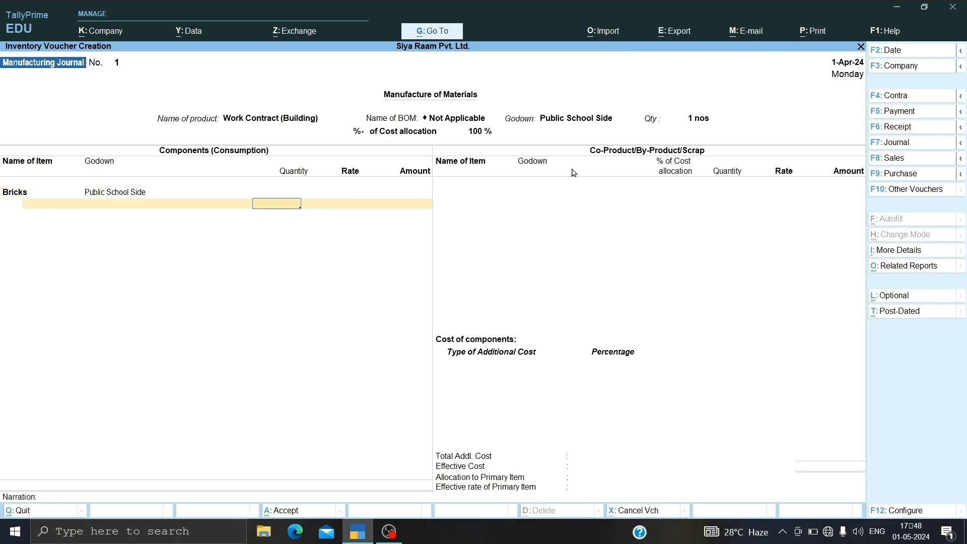
{"action": "type", "text": "4000"}
{"action": "key", "text": "Return"}
{"action": "key", "text": "Return"}
{"action": "key", "text": "Return"}
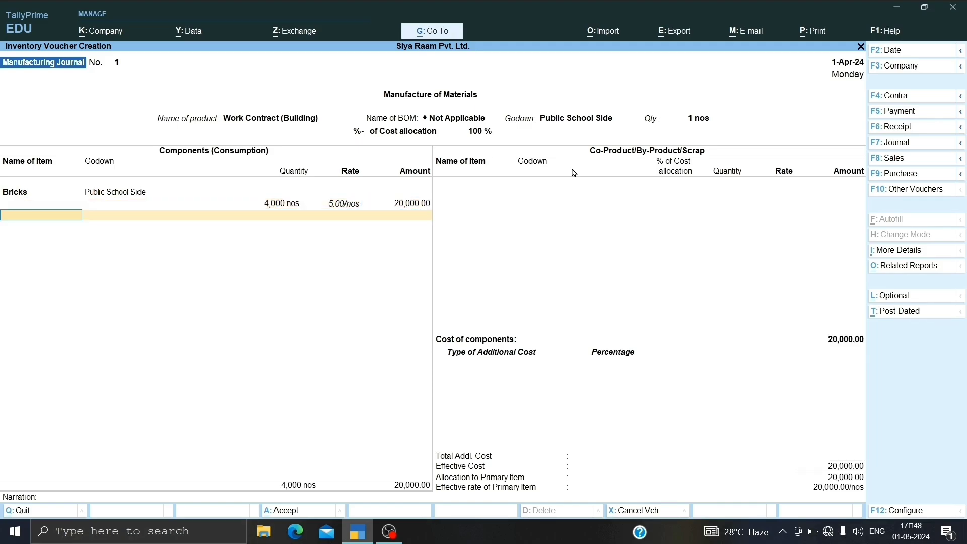
Step: Add 8 bags of Cement from the Public School Side godown to the consumed components at the default rate
{"action": "key", "text": "Down"}
{"action": "key", "text": "Down"}
{"action": "key", "text": "Return"}
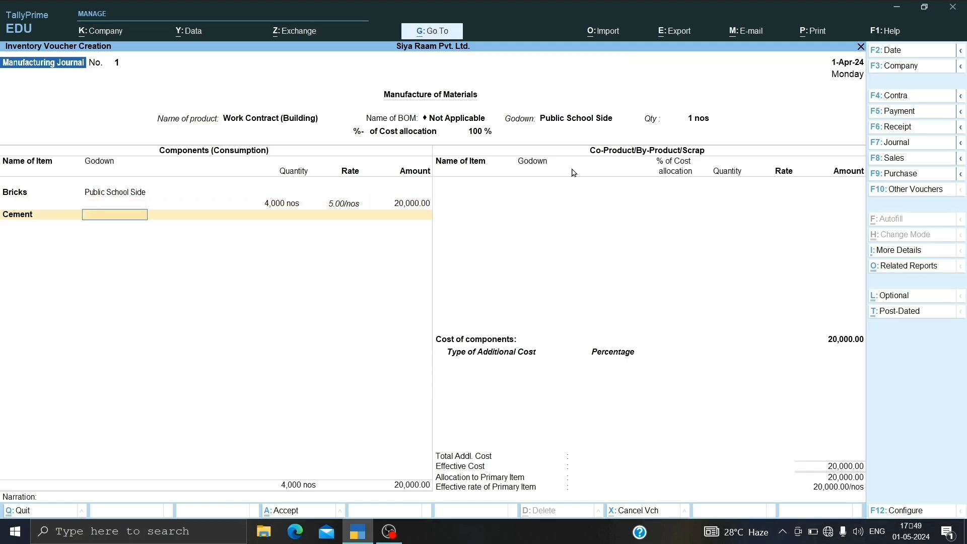
{"action": "key", "text": "Down"}
{"action": "key", "text": "Down"}
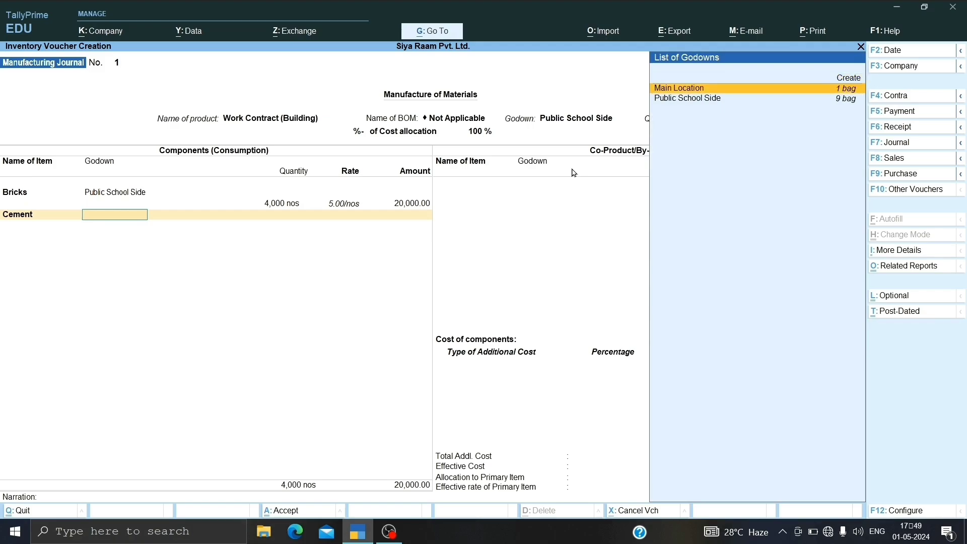
{"action": "key", "text": "Return"}
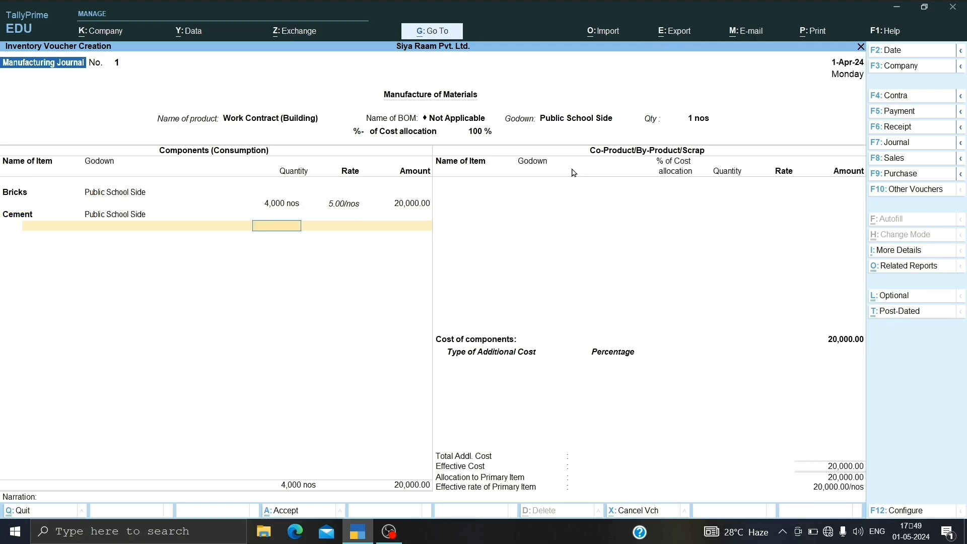
{"action": "key", "text": "Return"}
{"action": "key", "text": "Return"}
{"action": "key", "text": "Return"}
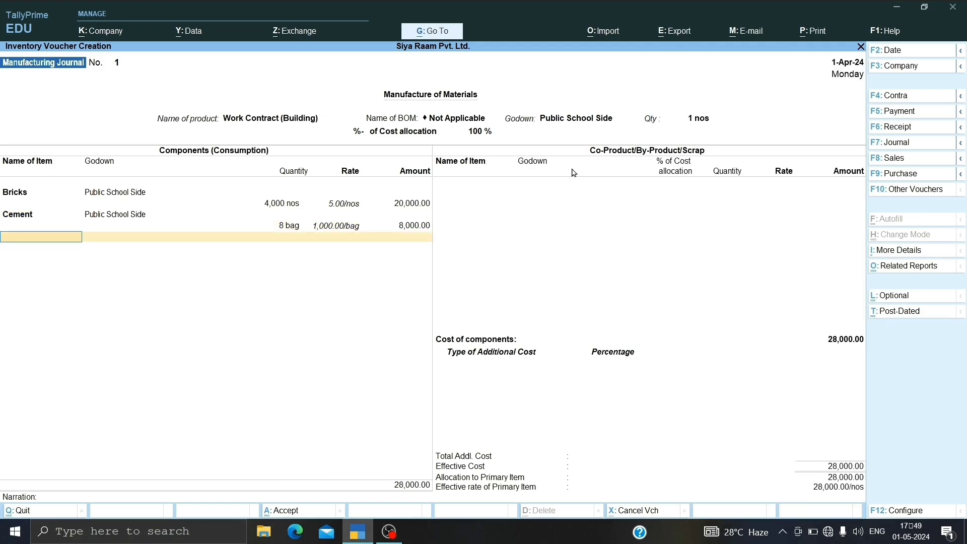
Step: Add 8 tons of Iron and Steel from the Public School Side godown to the consumed components at the default rate
{"action": "key", "text": "Down"}
{"action": "key", "text": "Down"}
{"action": "key", "text": "Down"}
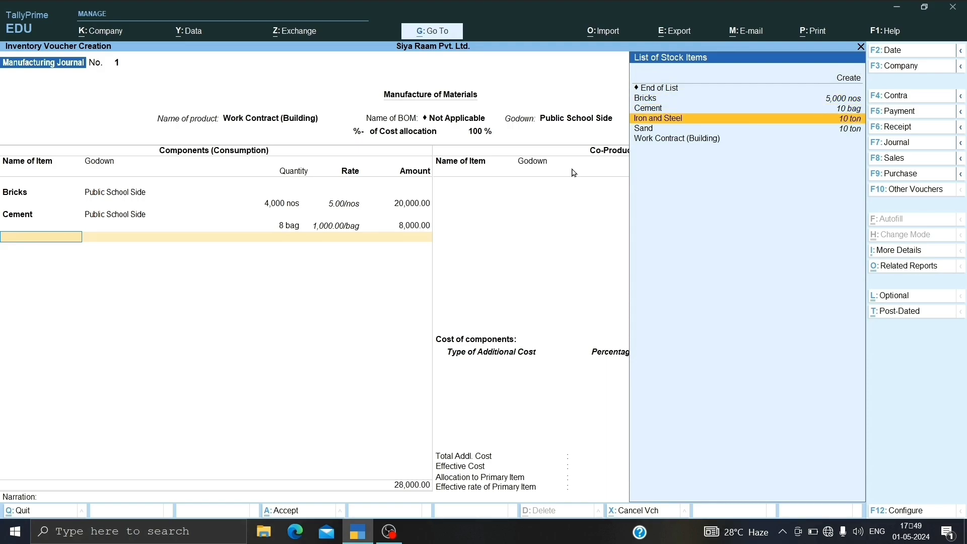
{"action": "key", "text": "Return"}
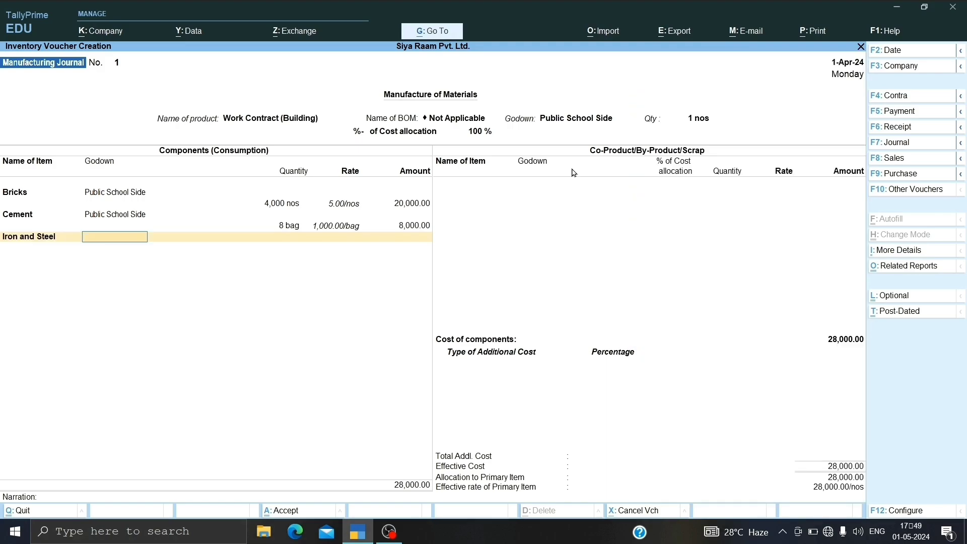
{"action": "key", "text": "Down"}
{"action": "key", "text": "Down"}
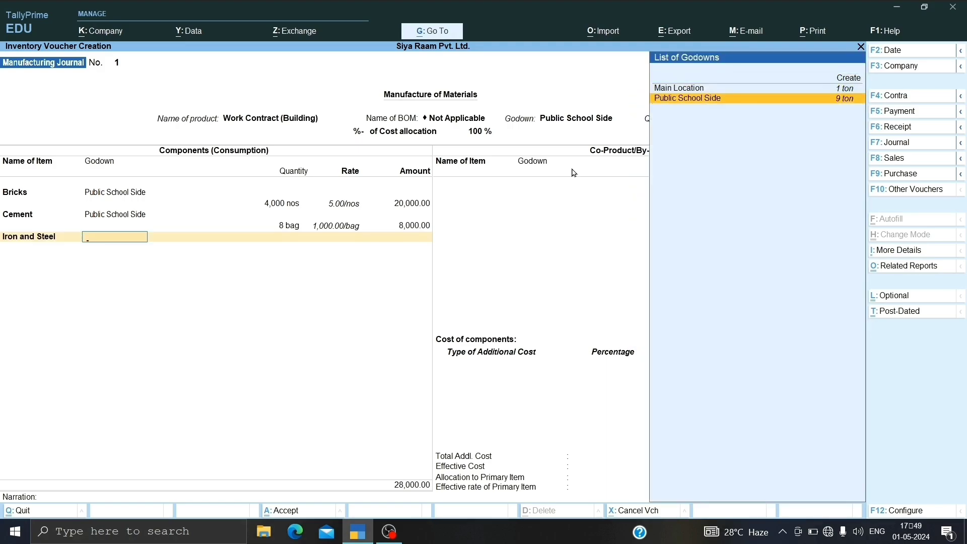
{"action": "key", "text": "Return"}
{"action": "type", "text": "8"}
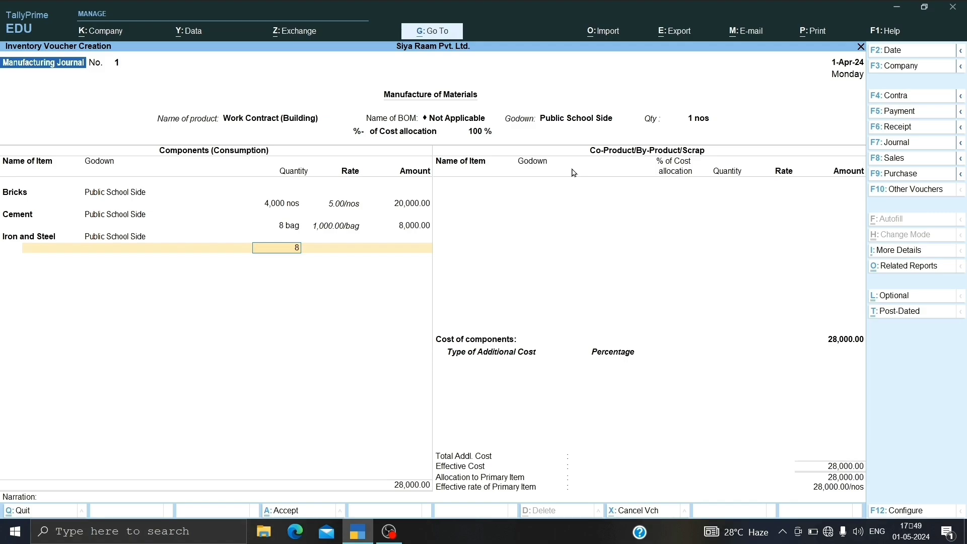
{"action": "key", "text": "Return"}
{"action": "key", "text": "Return"}
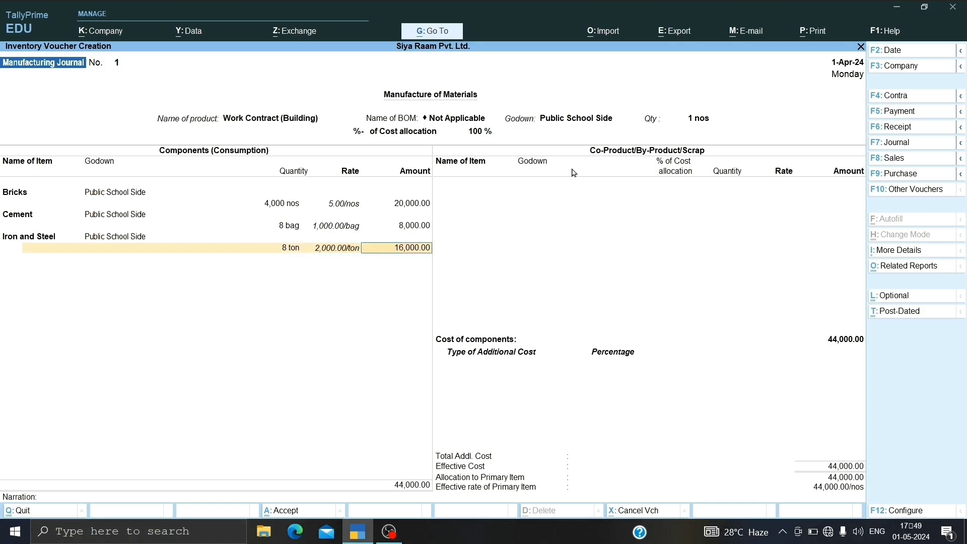
{"action": "key", "text": "Return"}
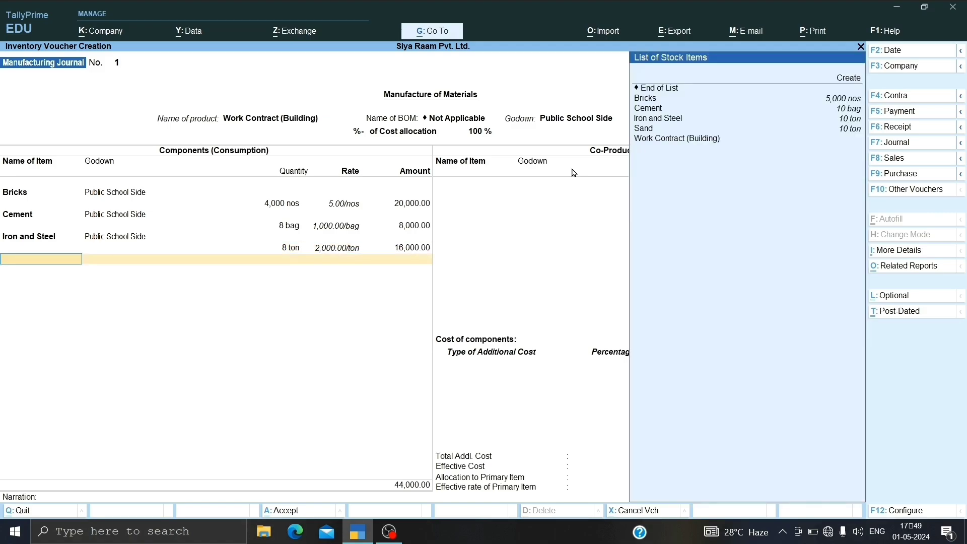
Step: Add 8 tons of Sand from the Public School Side godown at the default rate and finish the component list
{"action": "key", "text": "Down"}
{"action": "key", "text": "Down"}
{"action": "key", "text": "Down"}
{"action": "key", "text": "Down"}
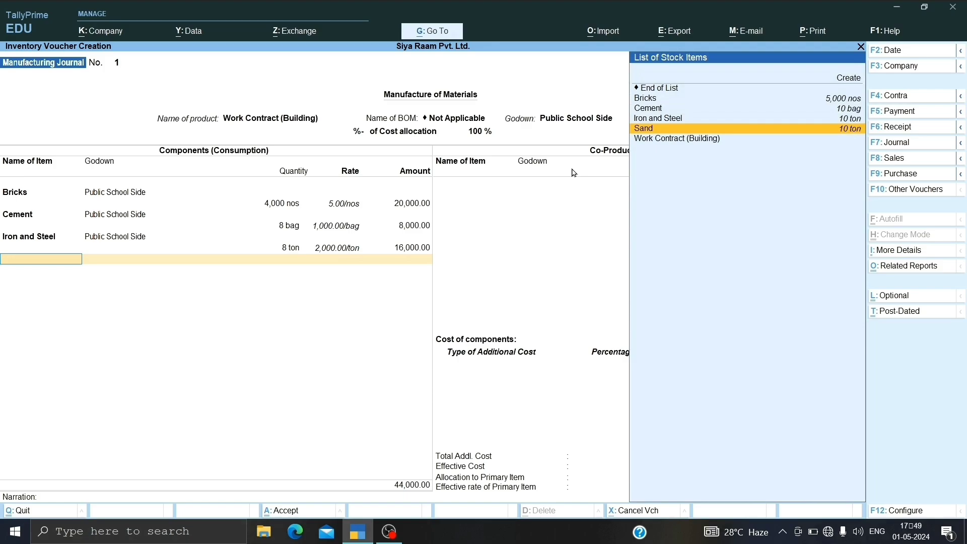
{"action": "key", "text": "Return"}
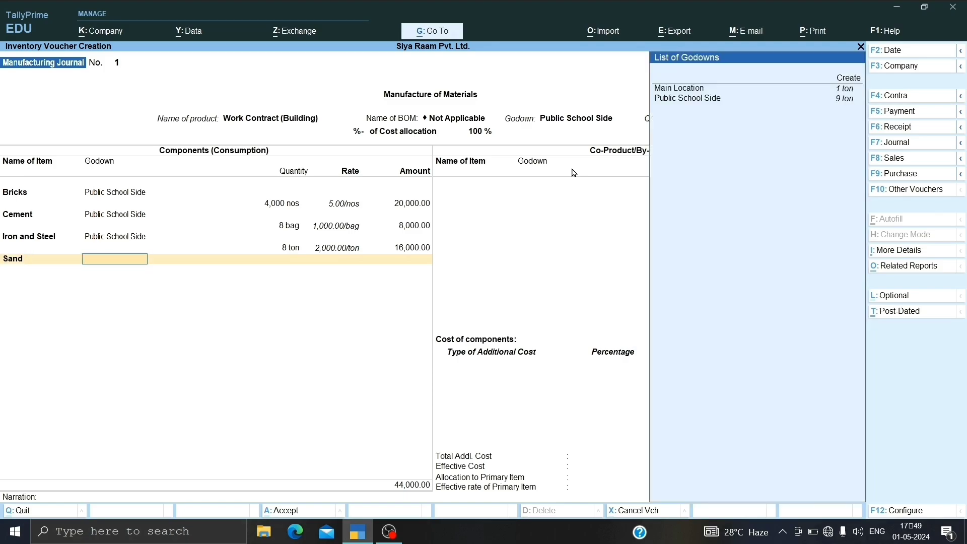
{"action": "key", "text": "Down"}
{"action": "key", "text": "Down"}
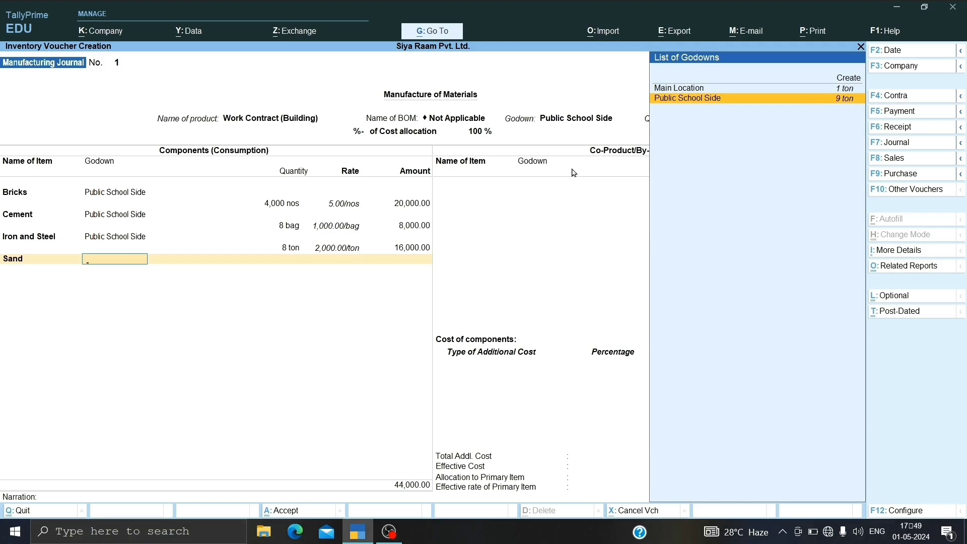
{"action": "key", "text": "Return"}
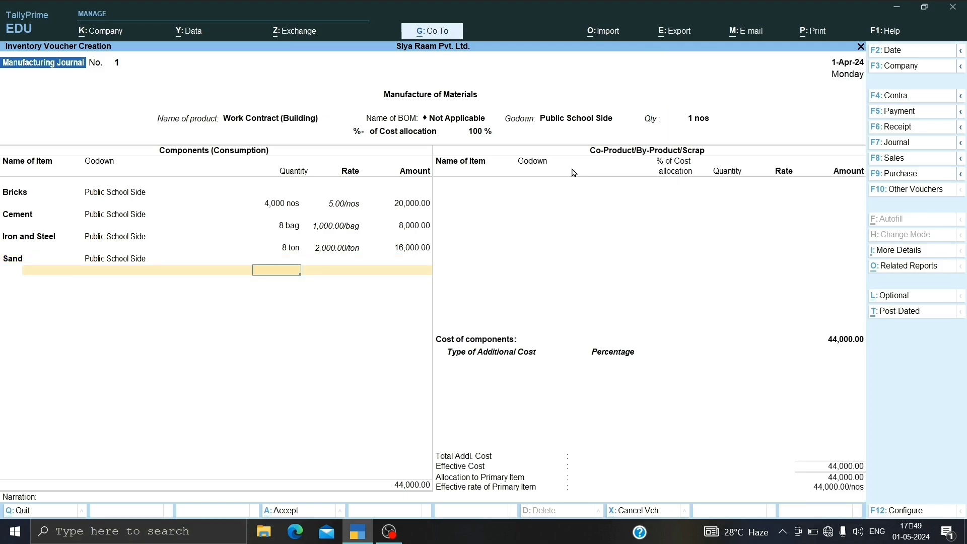
{"action": "type", "text": "8"}
{"action": "key", "text": "Return"}
{"action": "key", "text": "Return"}
{"action": "key", "text": "Return"}
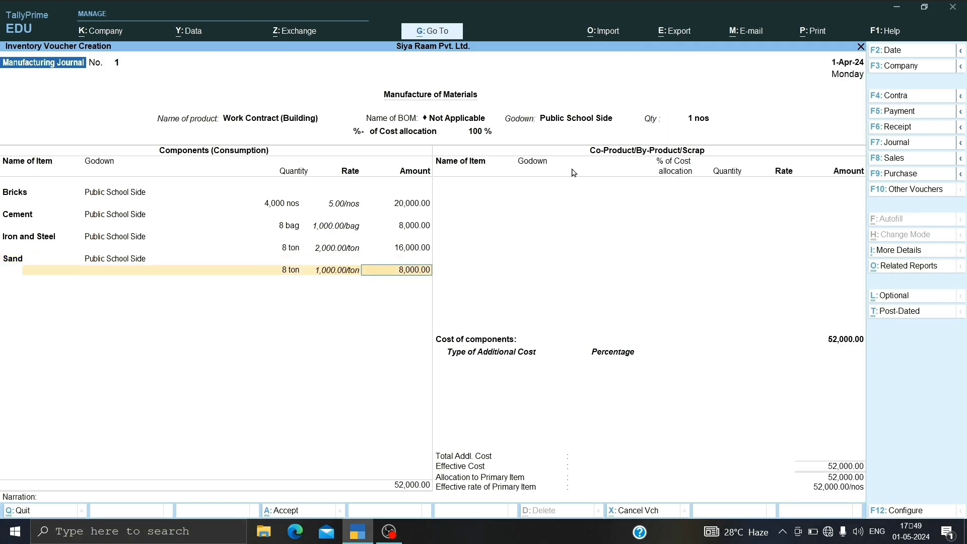
{"action": "key", "text": "Return"}
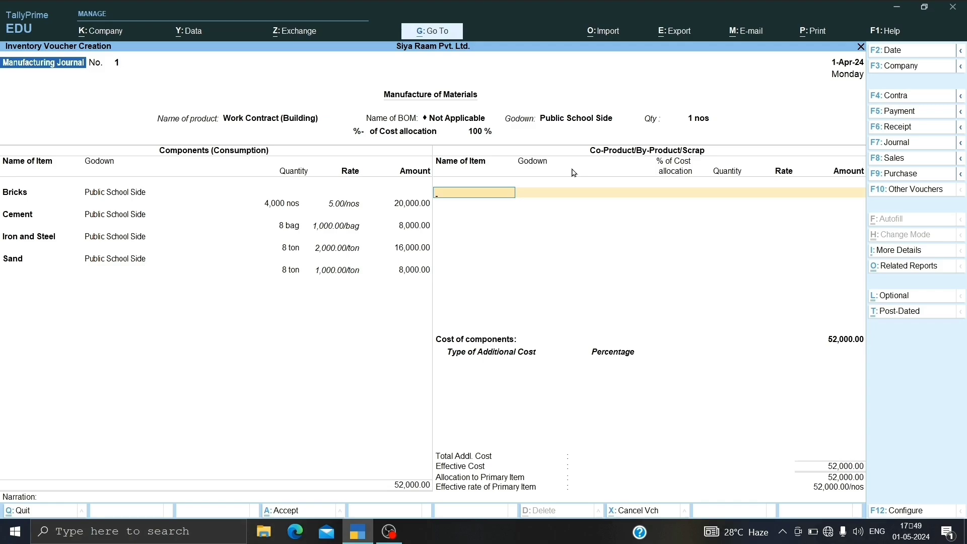
Step: Leave the co-product section empty and add Labour Charges of 20,000 as an additional cost
{"action": "key", "text": "Return"}
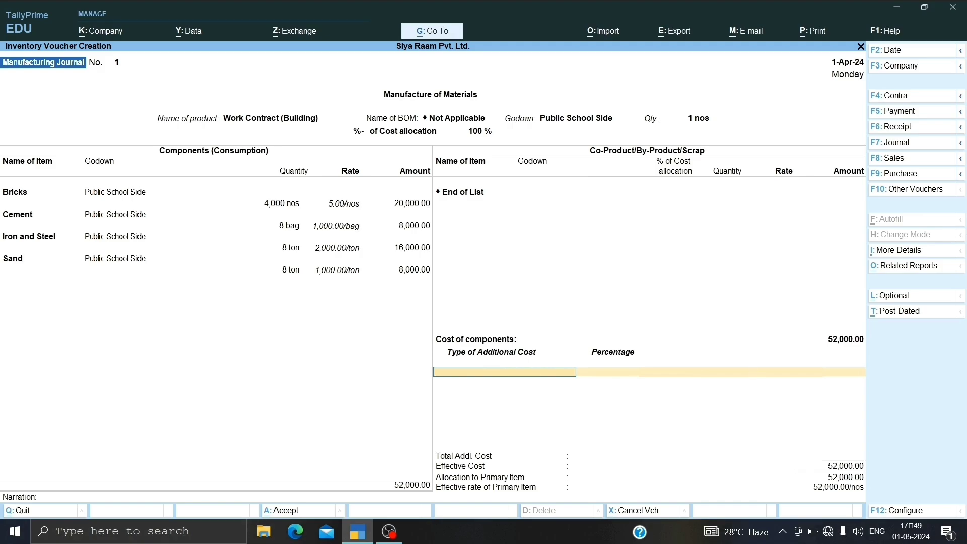
{"action": "key", "text": "space"}
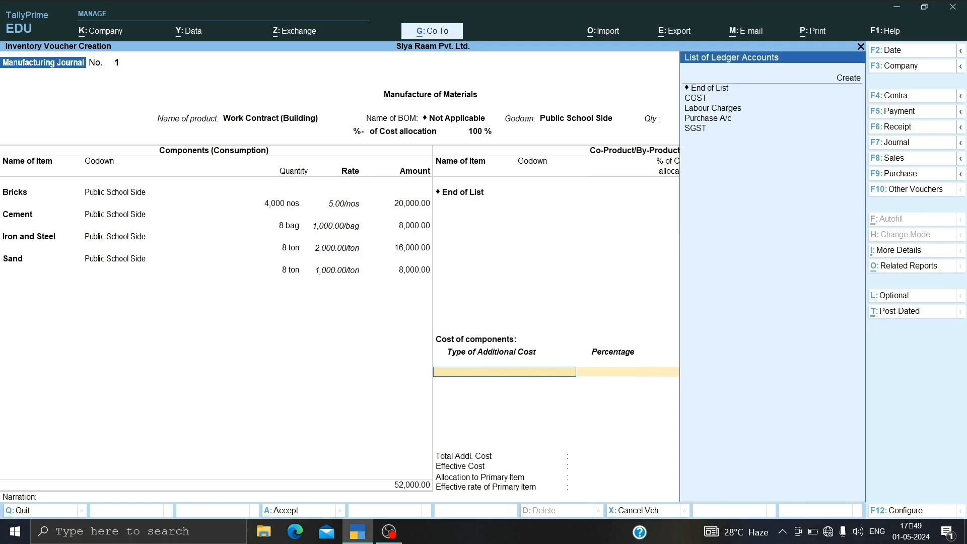
{"action": "key", "text": "Down"}
{"action": "key", "text": "Down"}
{"action": "key", "text": "Down"}
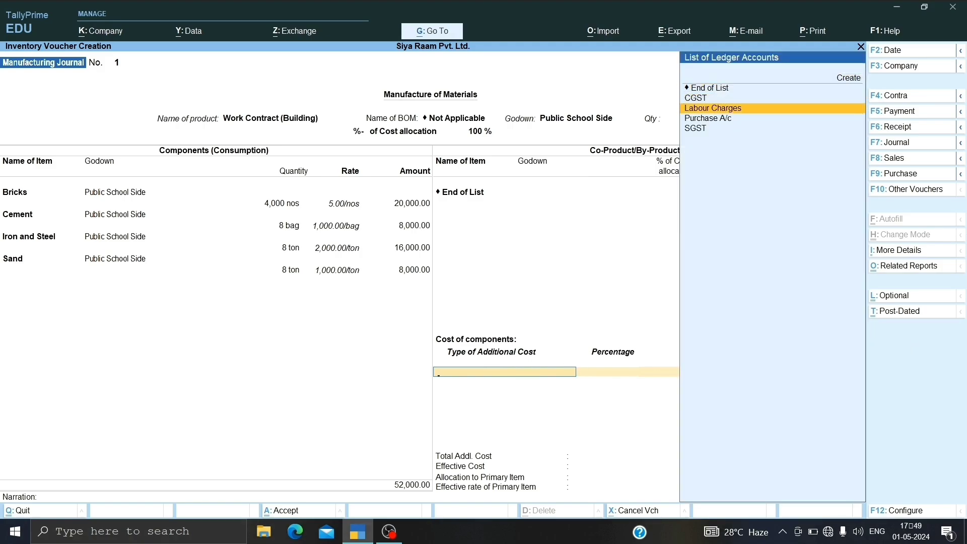
{"action": "key", "text": "Return"}
{"action": "key", "text": "Return"}
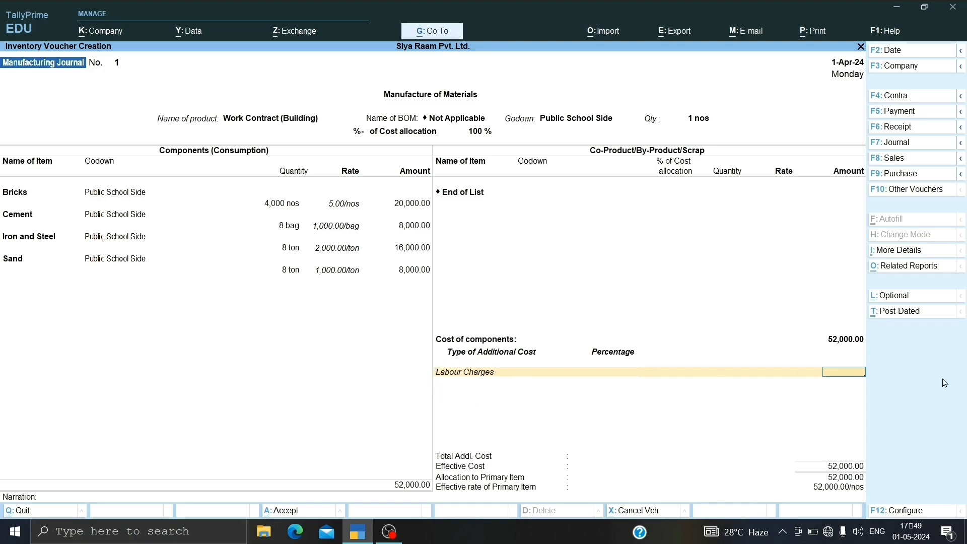
{"action": "type", "text": "20000"}
{"action": "key", "text": "Return"}
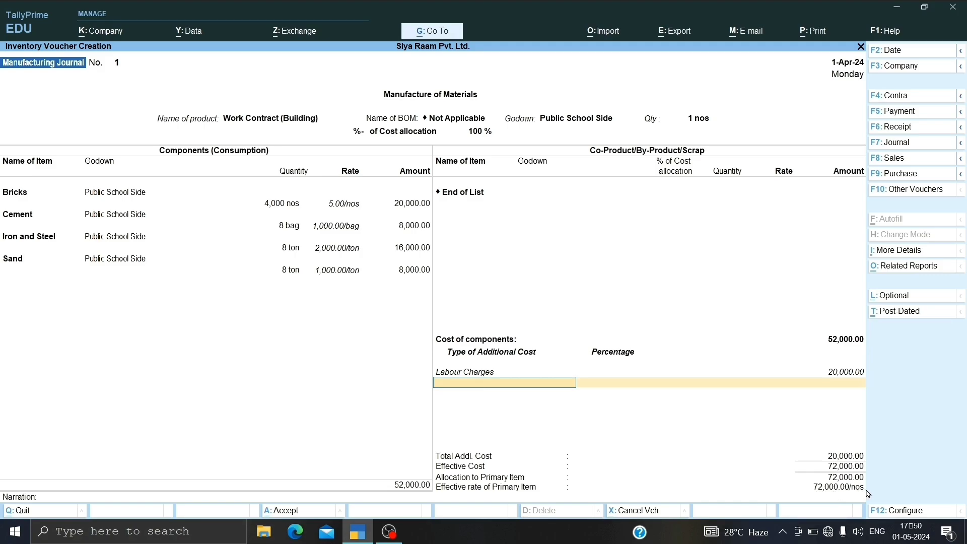
Step: Save the manufacturing journal voucher without a narration and return to the Gateway of Tally
{"action": "key", "text": "Return"}
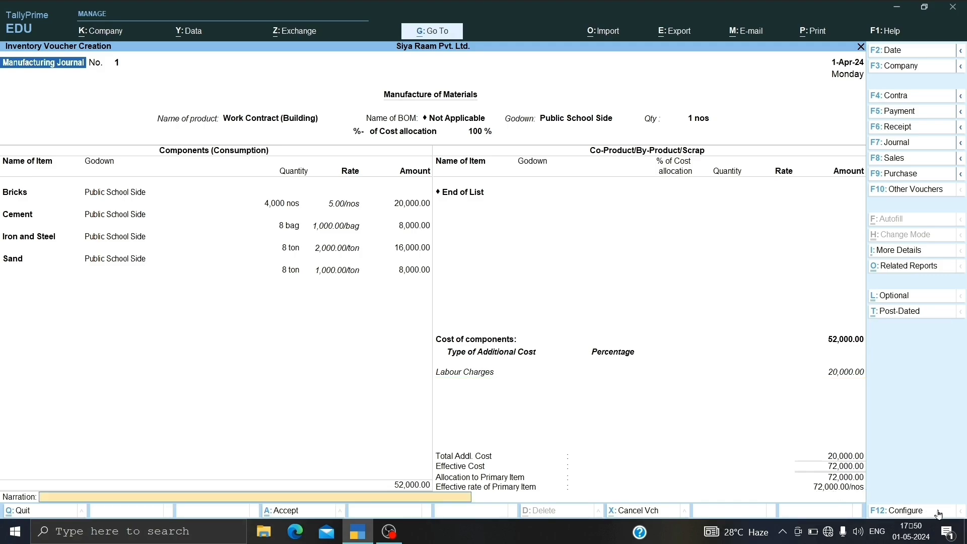
{"action": "key", "text": "Return"}
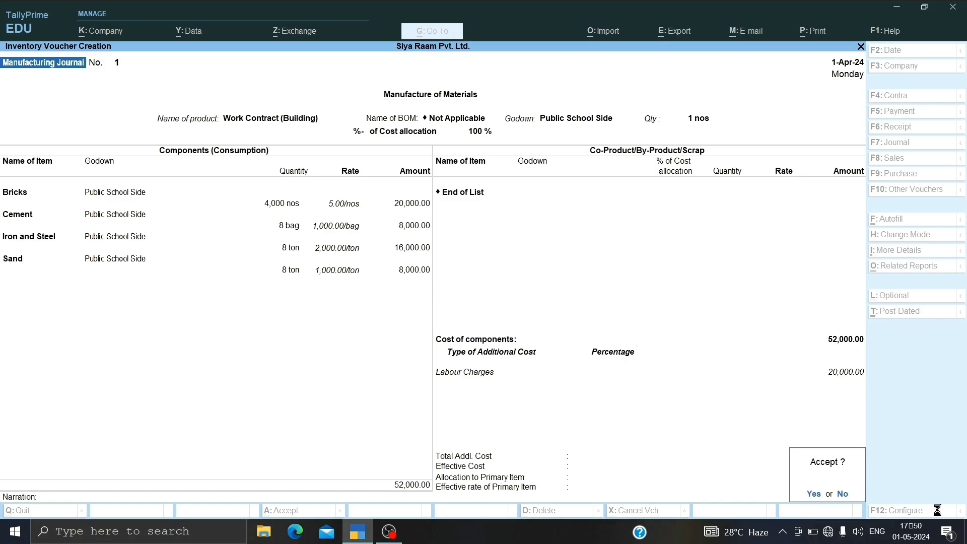
{"action": "key", "text": "Return"}
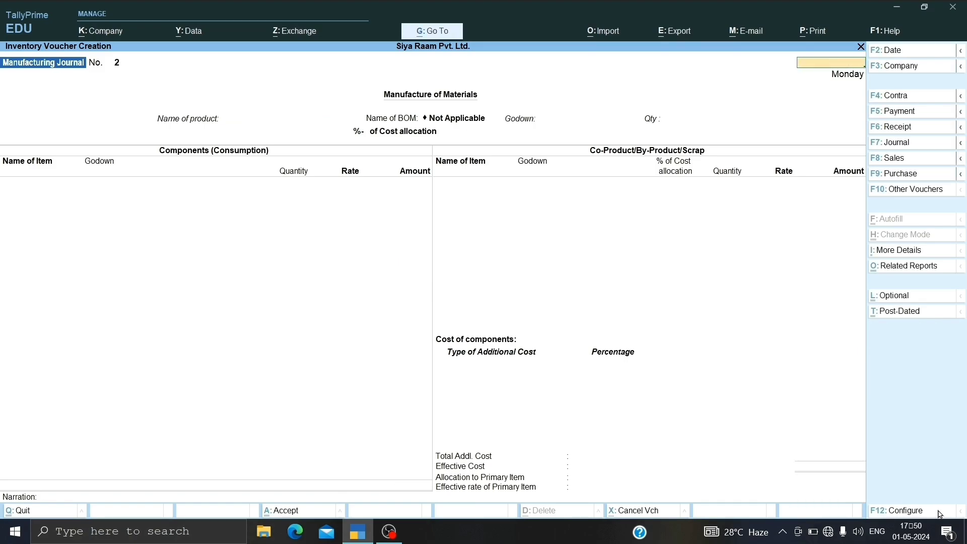
{"action": "key", "text": "Escape"}
{"action": "key", "text": "Return"}
Step: Examine the Stock Summary for Finished Goods down to the April vouchers of Work Contract (Building), and return to the Gateway
{"action": "key", "text": "Down"}
{"action": "key", "text": "Down"}
{"action": "key", "text": "Down"}
{"action": "key", "text": "Down"}
{"action": "key", "text": "Down"}
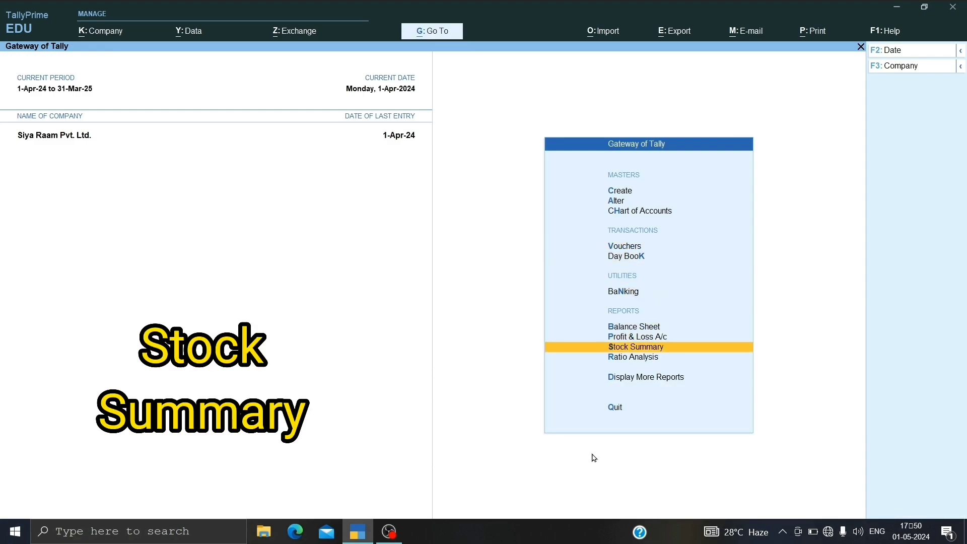
{"action": "left_click", "coordinate": [733, 349]}
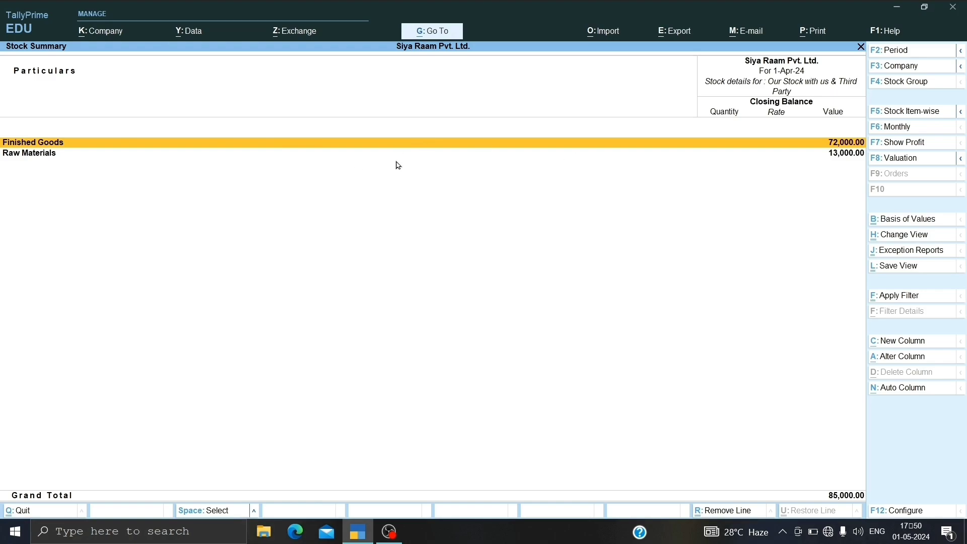
{"action": "key", "text": "Return"}
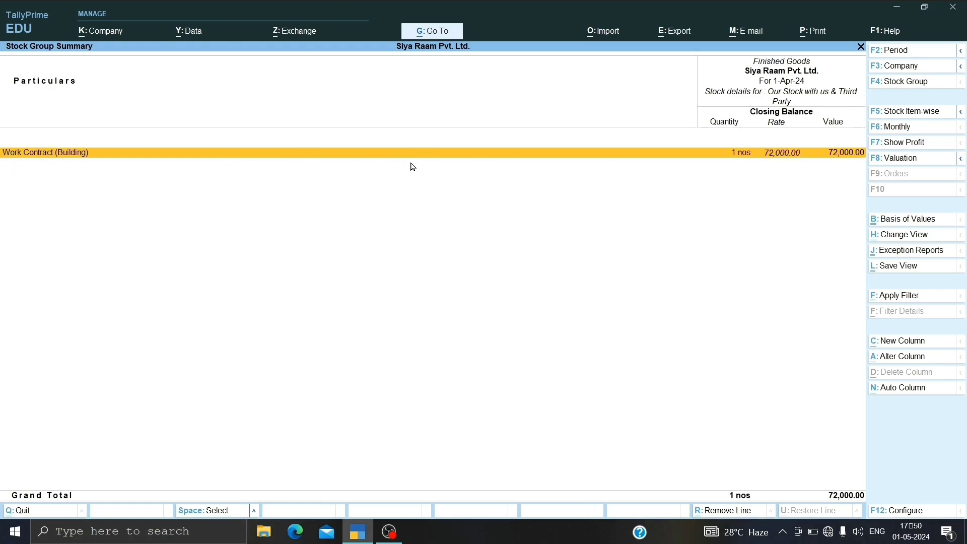
{"action": "key", "text": "Return"}
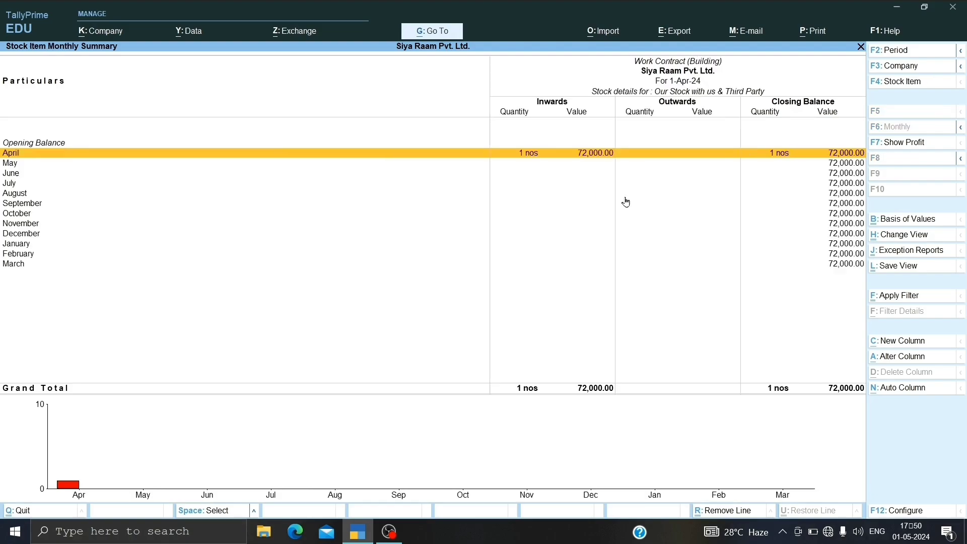
{"action": "key", "text": "Return"}
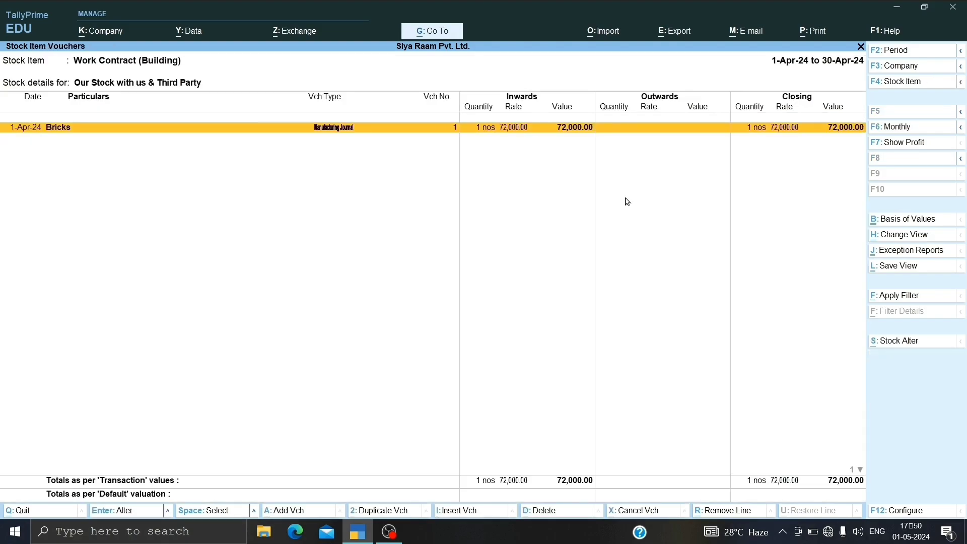
{"action": "key", "text": "Escape"}
{"action": "key", "text": "Escape"}
{"action": "key", "text": "Escape"}
{"action": "key", "text": "Escape"}
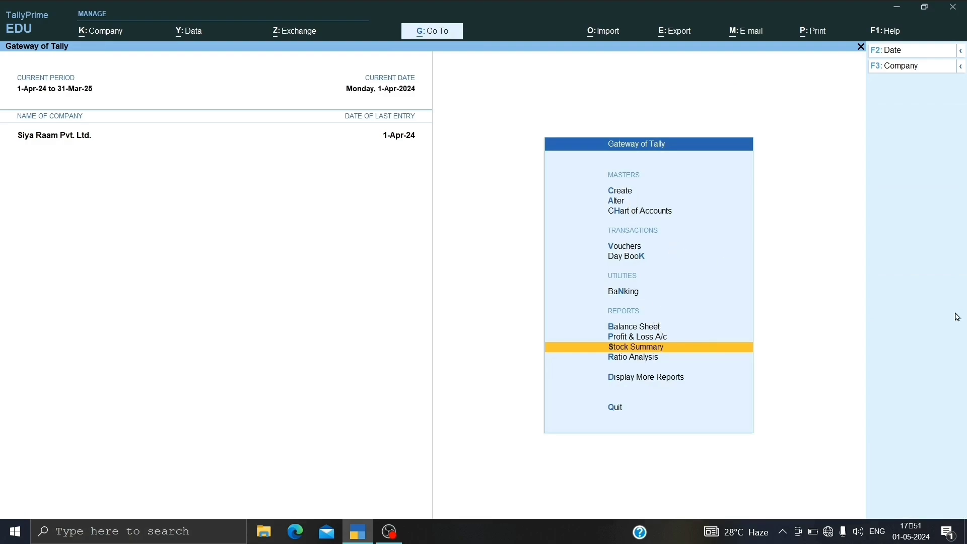
Step: Start a Sales voucher dated 1-Apr-24 with reference number 2 and keep the same reference date
{"action": "key", "text": "Up"}
{"action": "key", "text": "Up"}
{"action": "key", "text": "Up"}
{"action": "key", "text": "Up"}
{"action": "key", "text": "Up"}
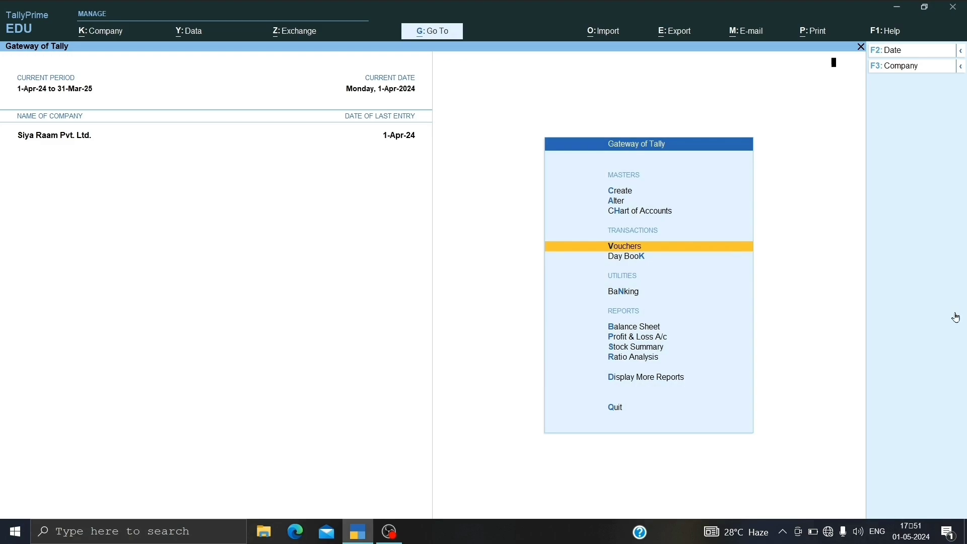
{"action": "key", "text": "Return"}
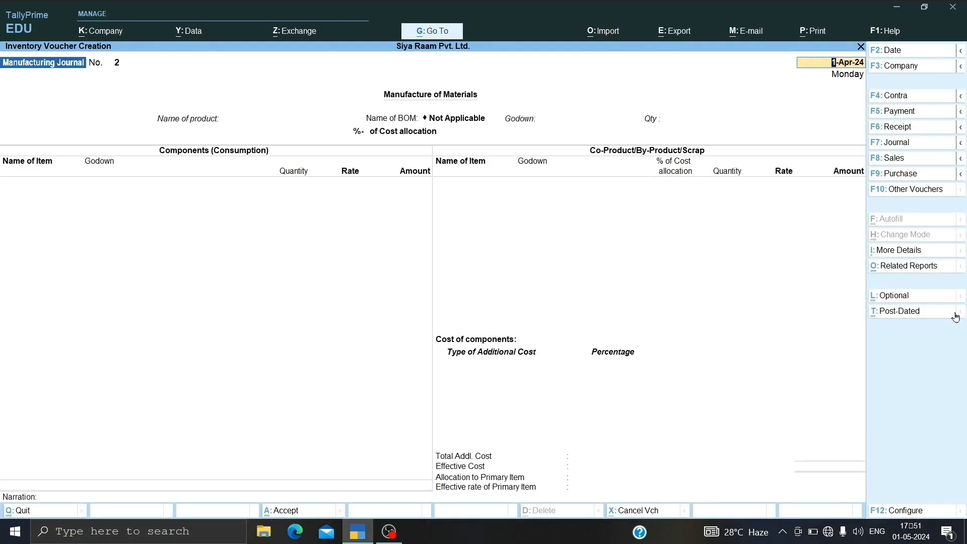
{"action": "key", "text": "F8"}
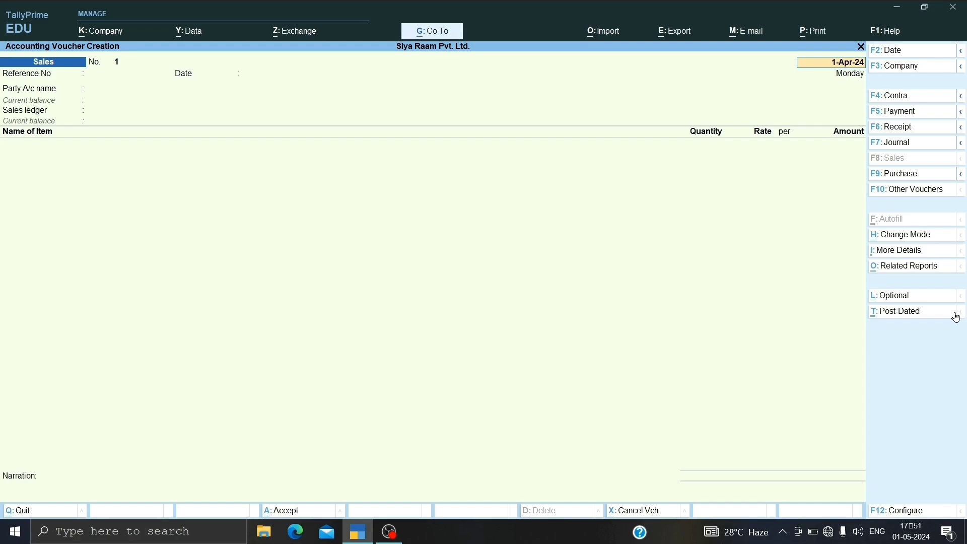
{"action": "key", "text": "F2"}
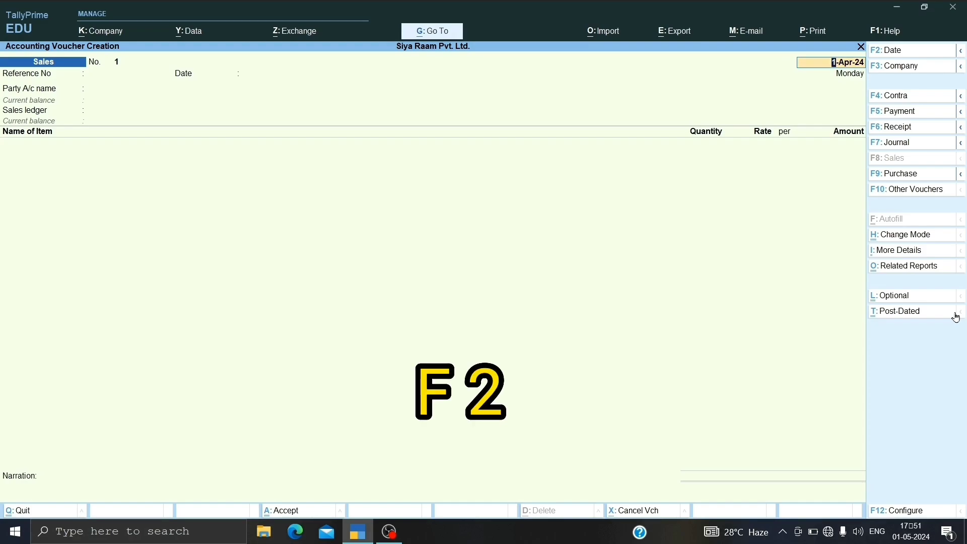
{"action": "type", "text": "2"}
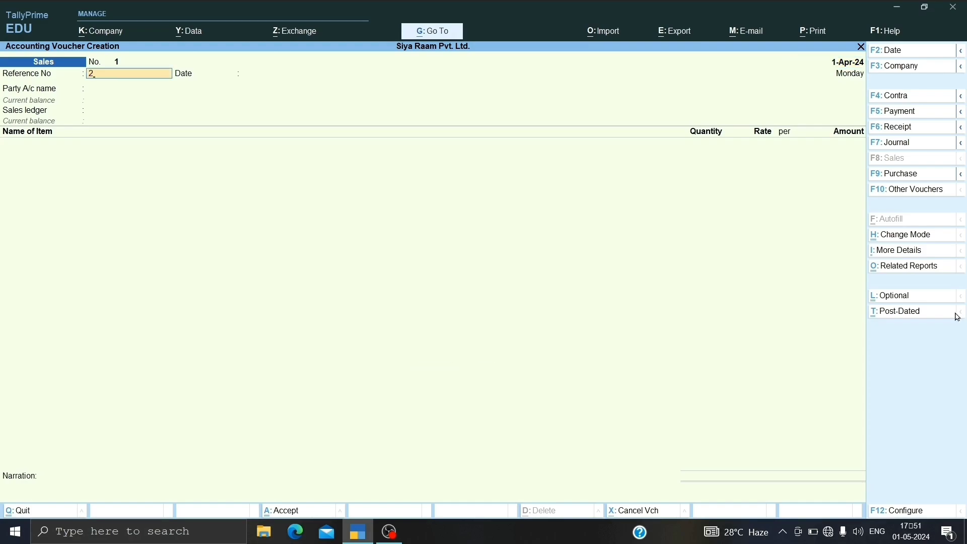
{"action": "key", "text": "Return"}
Step: Set Birla Traders A/c as the party, accept its default dispatch and party details, and choose the Sales Work Contract ledger
{"action": "key", "text": "Return"}
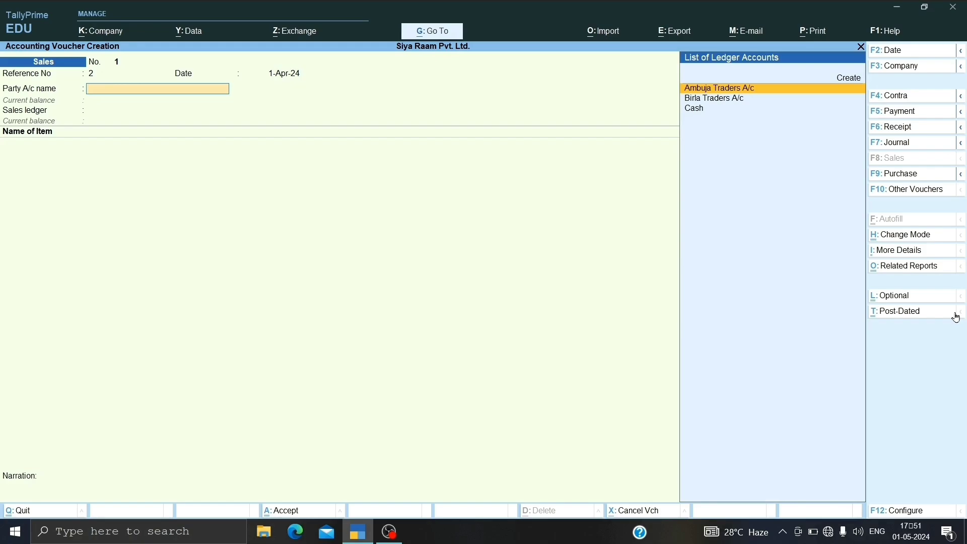
{"action": "key", "text": "Down"}
{"action": "key", "text": "Return"}
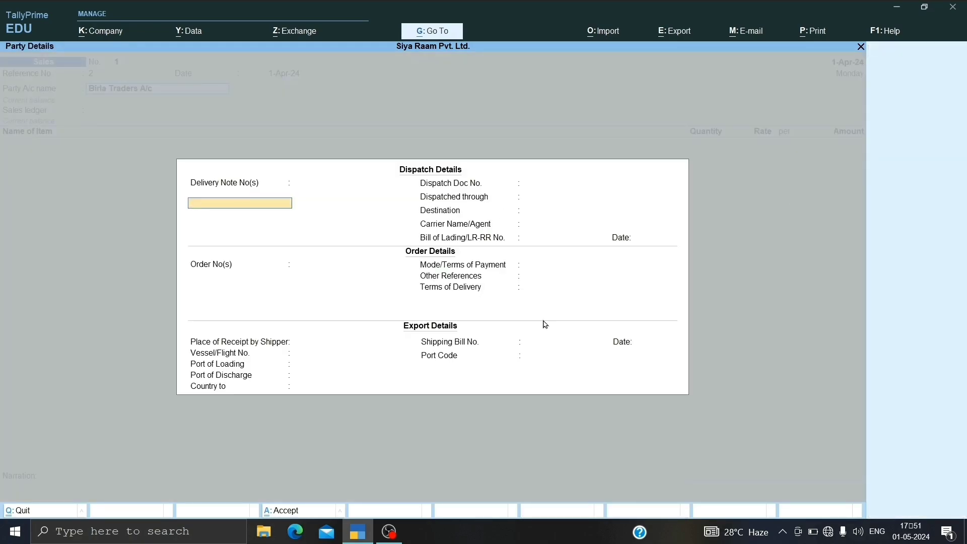
{"action": "key", "text": "ctrl"}
{"action": "key", "text": "ctrl+a"}
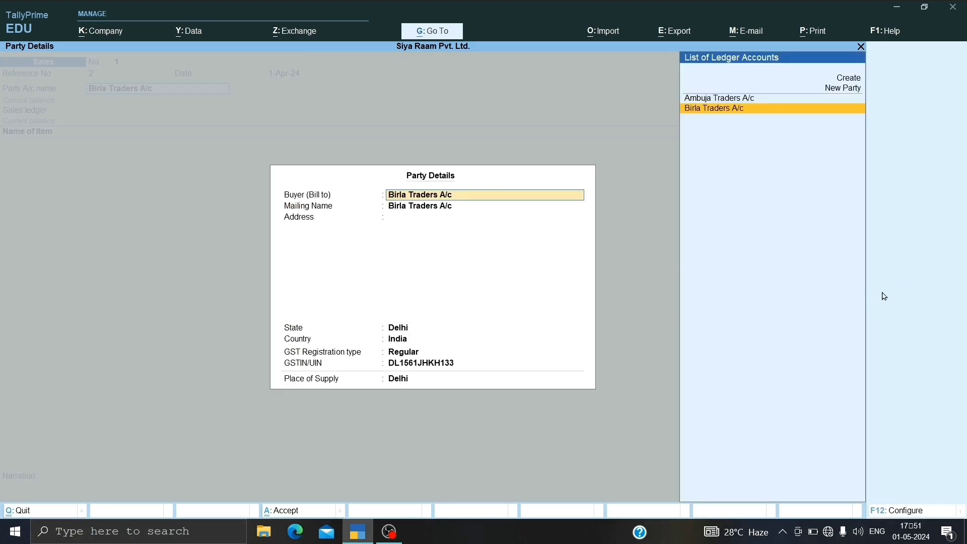
{"action": "key", "text": "ctrl"}
{"action": "key", "text": "ctrl+a"}
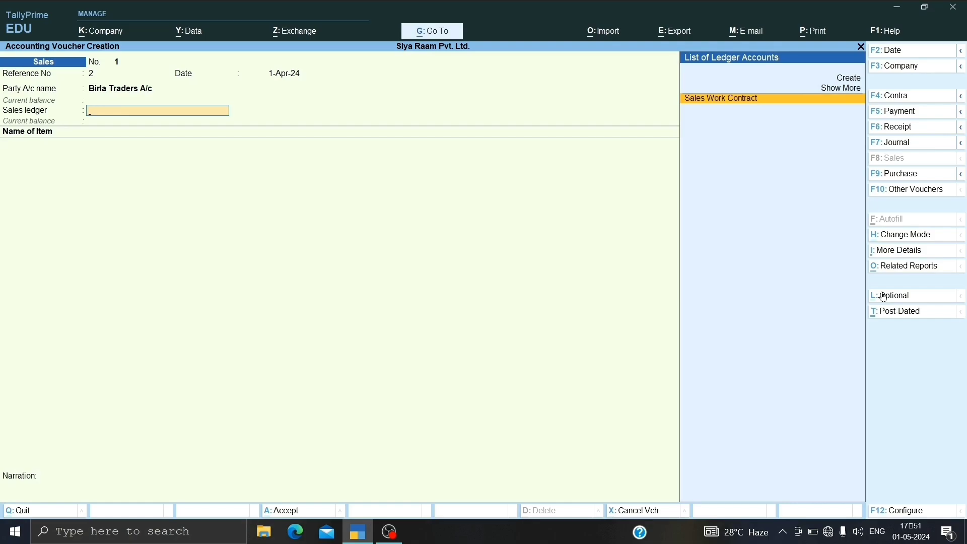
{"action": "key", "text": "Return"}
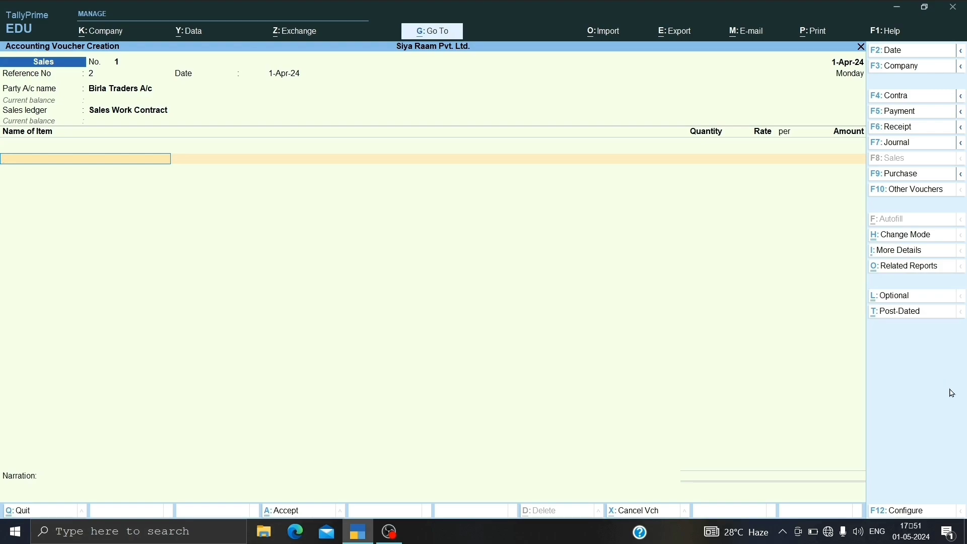
Step: Set Provide Rate Inclusive of Tax for Stock Items to Yes in the voucher configuration and save it
{"action": "left_click", "coordinate": [933, 514]}
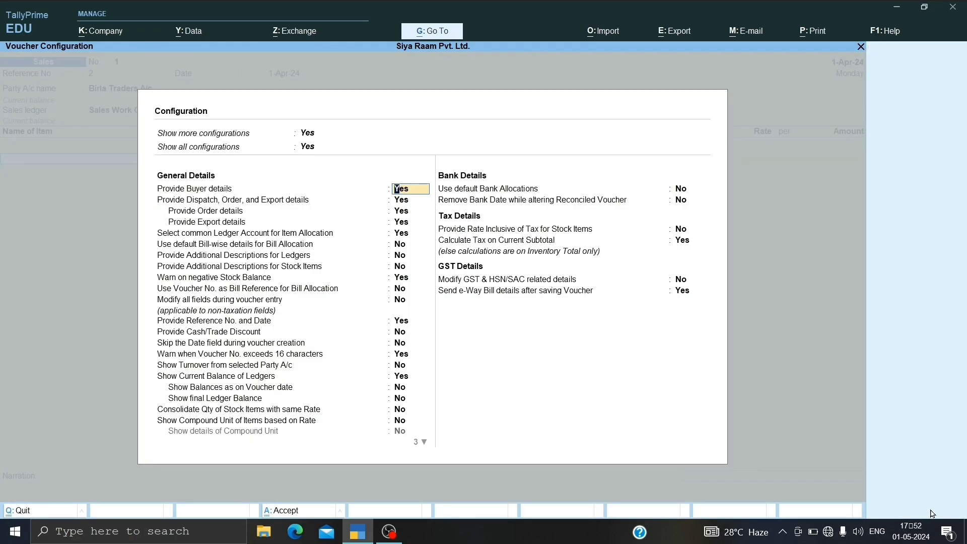
{"action": "key", "text": "Down"}
{"action": "key", "text": "Down"}
{"action": "key", "text": "Down"}
{"action": "key", "text": "Down"}
{"action": "key", "text": "Down"}
{"action": "key", "text": "Down"}
{"action": "key", "text": "Down"}
{"action": "key", "text": "Down"}
{"action": "key", "text": "Down"}
{"action": "key", "text": "Down"}
{"action": "key", "text": "Down"}
{"action": "key", "text": "Down"}
{"action": "key", "text": "Down"}
{"action": "key", "text": "Down"}
{"action": "key", "text": "Down"}
{"action": "key", "text": "Down"}
{"action": "key", "text": "Down"}
{"action": "key", "text": "Down"}
{"action": "key", "text": "Down"}
{"action": "key", "text": "Down"}
{"action": "key", "text": "Down"}
{"action": "key", "text": "Down"}
{"action": "key", "text": "Down"}
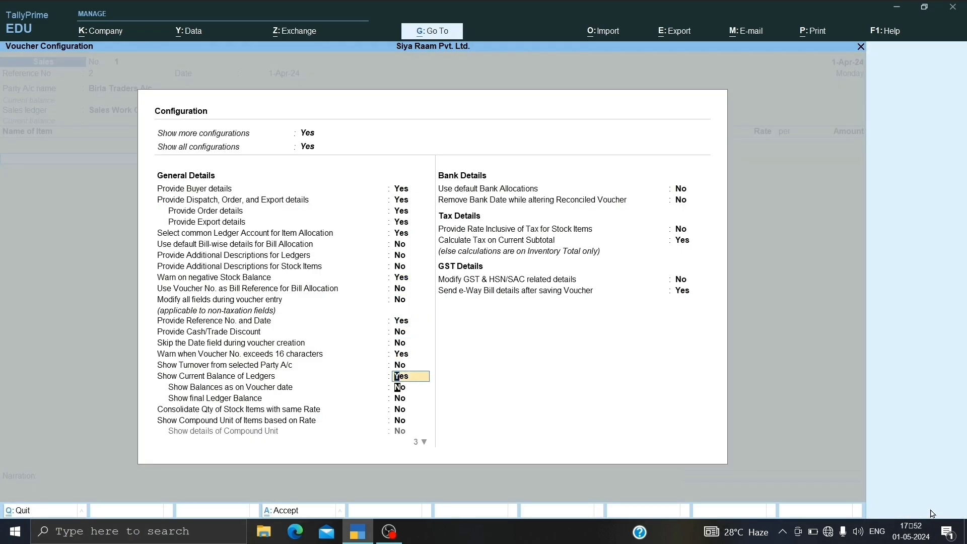
{"action": "key", "text": "Down"}
{"action": "key", "text": "Down"}
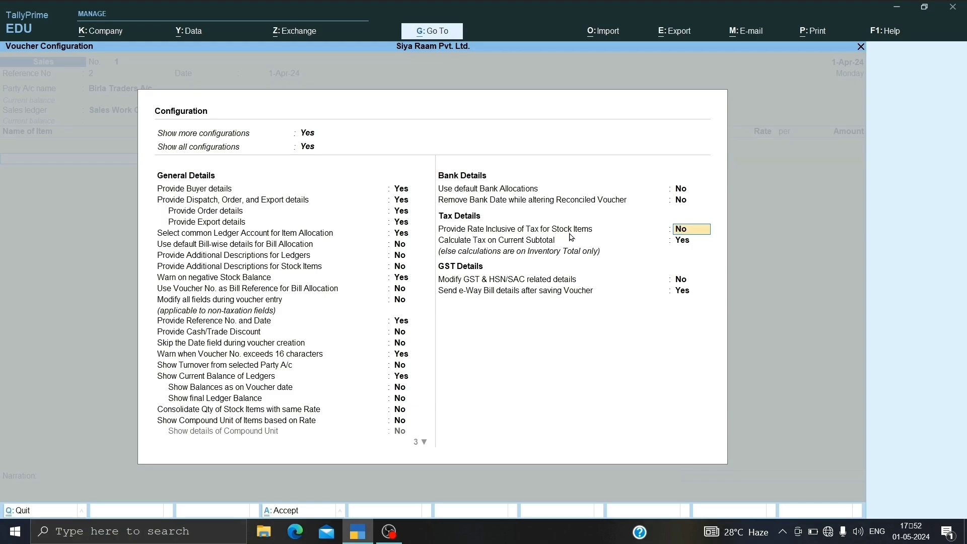
{"action": "type", "text": "y"}
{"action": "key", "text": "Return"}
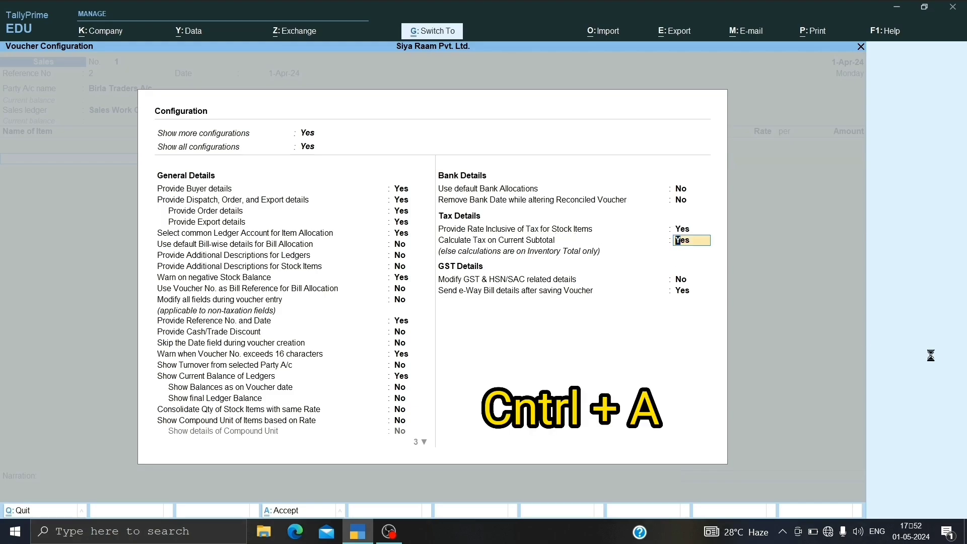
{"action": "key", "text": "ctrl+a"}
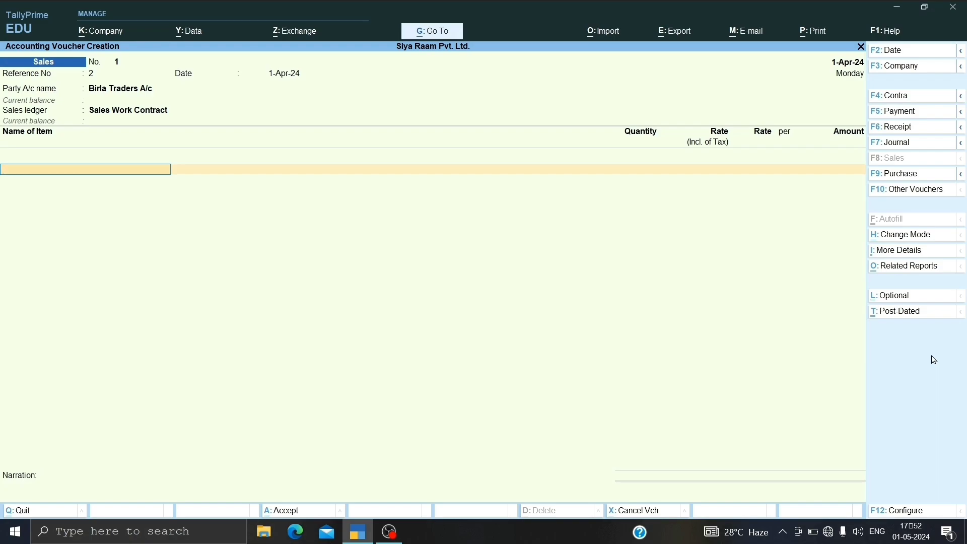
Step: Add the stock item Work Contract (Building) and allocate it from the Public School Side godown
{"action": "key", "text": "Down"}
{"action": "key", "text": "Down"}
{"action": "key", "text": "Down"}
{"action": "key", "text": "Down"}
{"action": "key", "text": "Down"}
{"action": "key", "text": "Down"}
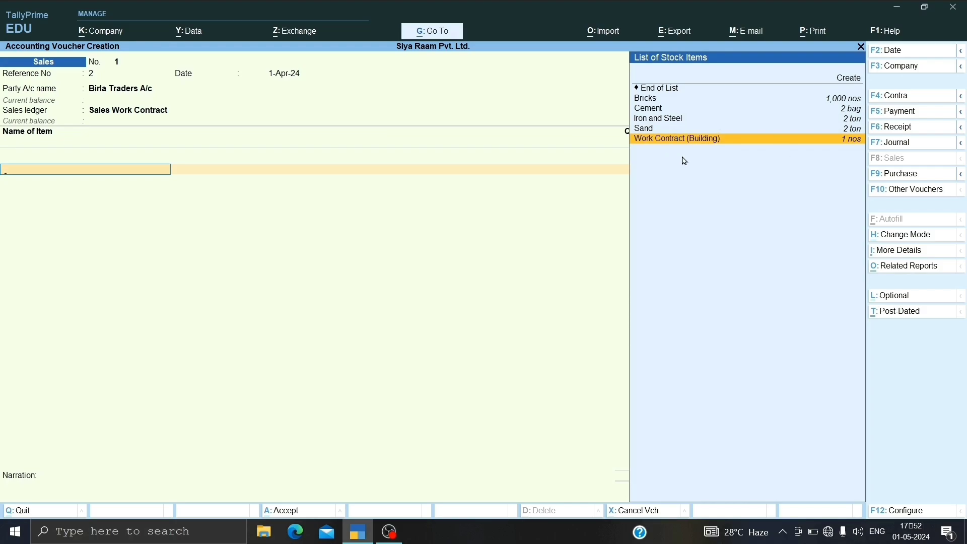
{"action": "key", "text": "Return"}
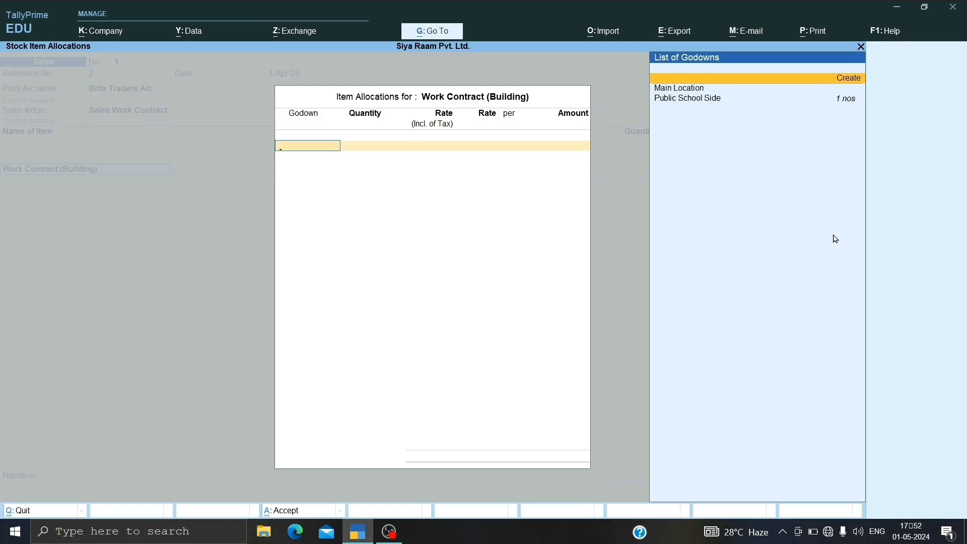
{"action": "key", "text": "Down"}
{"action": "key", "text": "Down"}
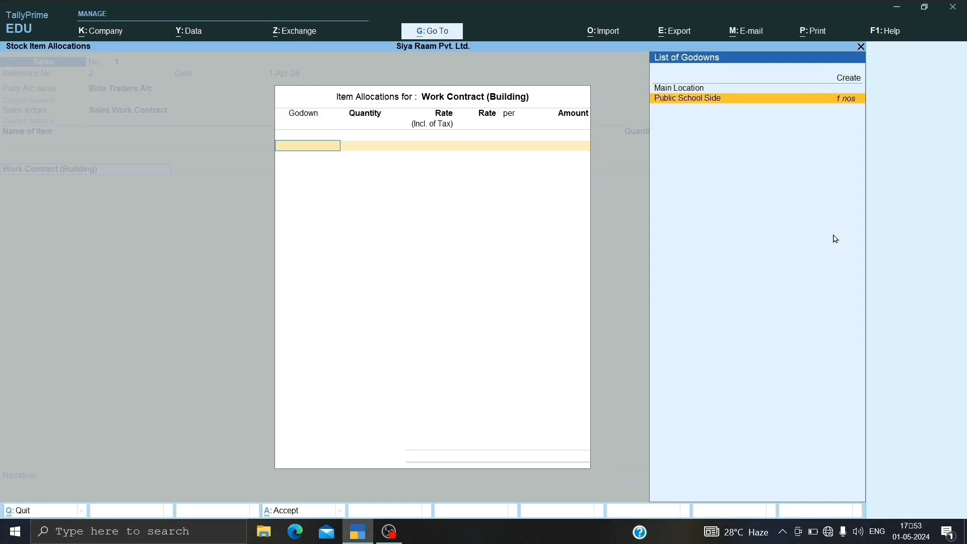
{"action": "key", "text": "Return"}
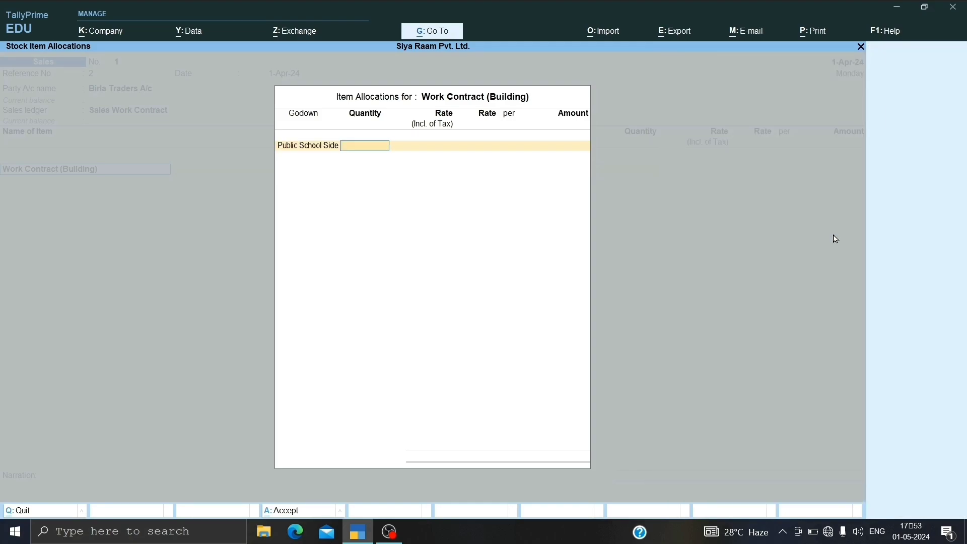
Step: Accept the quantity of 1 nos, enter a tax-inclusive rate of 1,20,000, and finish the item list
{"action": "key", "text": "Return"}
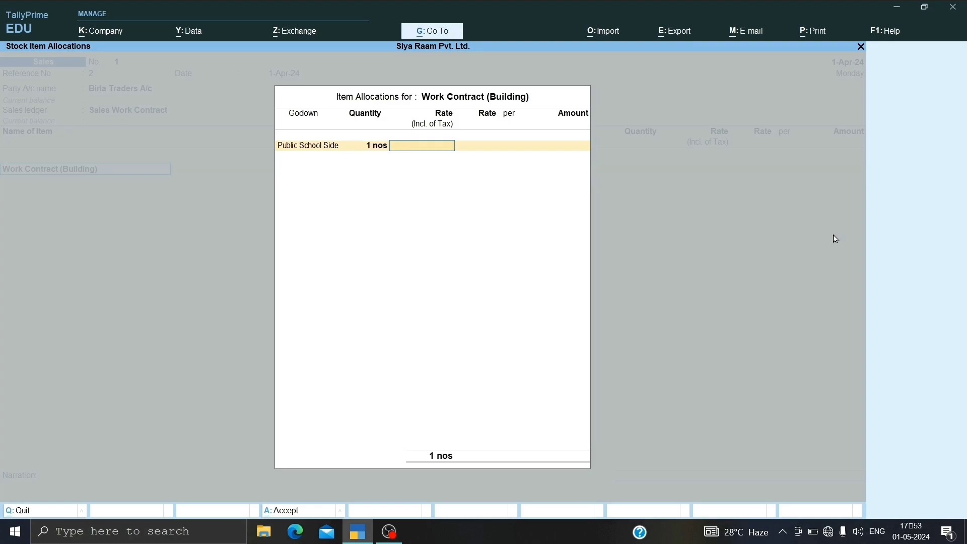
{"action": "type", "text": "120000"}
{"action": "key", "text": "Return"}
{"action": "key", "text": "Return"}
{"action": "key", "text": "Return"}
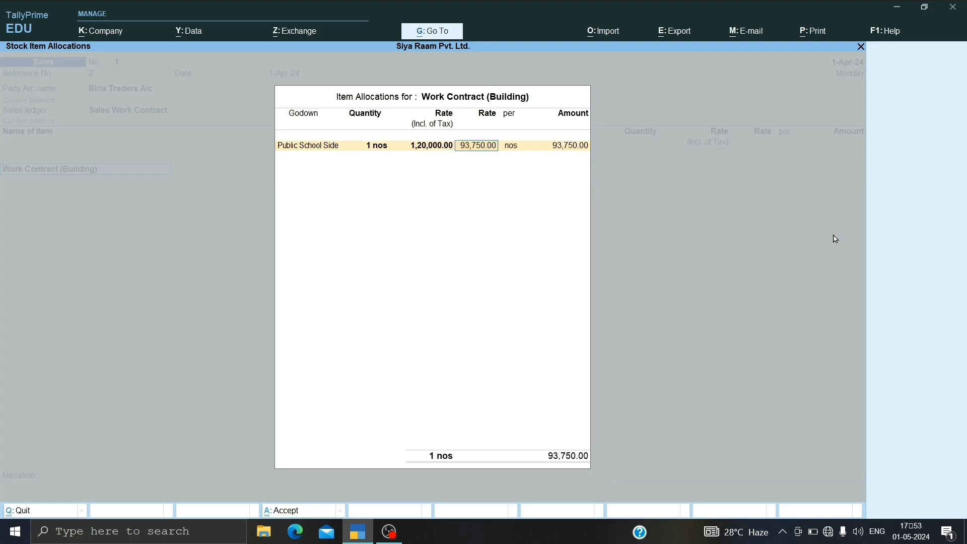
{"action": "key", "text": "Return"}
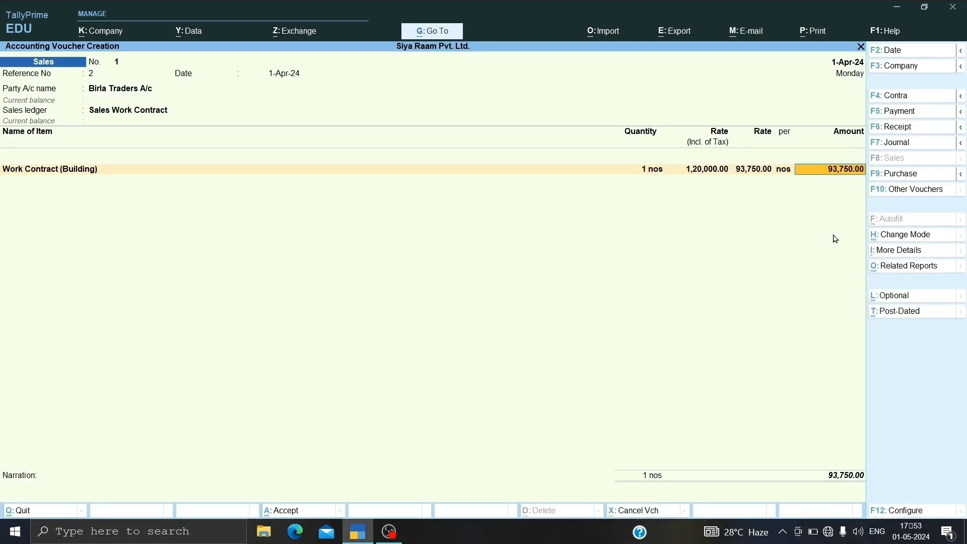
{"action": "key", "text": "Return"}
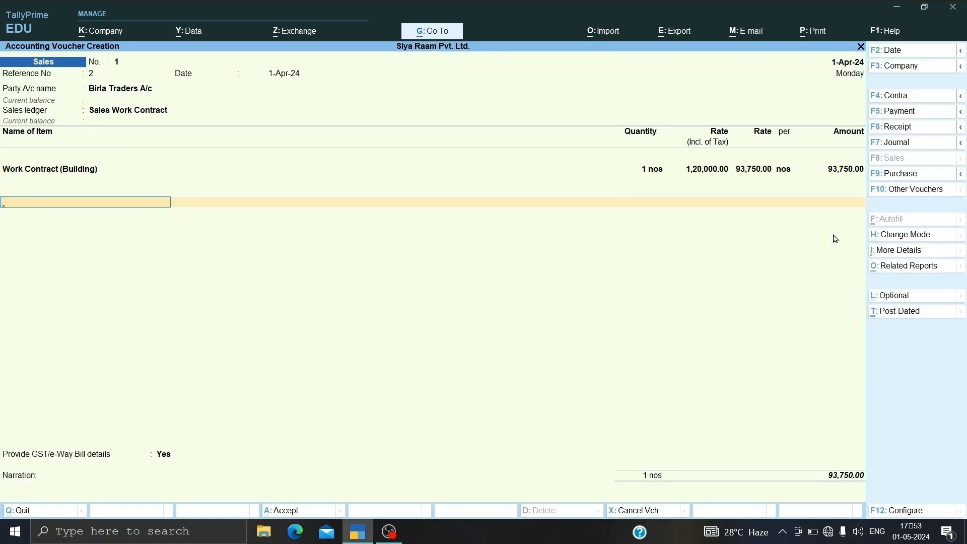
Step: Add the CGST and SGST ledgers below the item with their automatically calculated amounts
{"action": "key", "text": "space"}
{"action": "key", "text": "Down"}
{"action": "key", "text": "Down"}
{"action": "key", "text": "Down"}
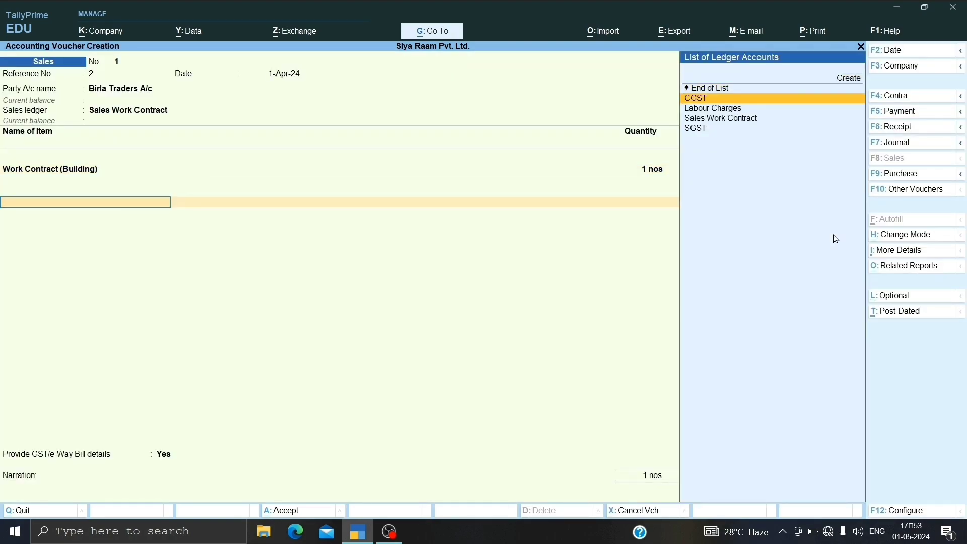
{"action": "key", "text": "Return"}
{"action": "key", "text": "Return"}
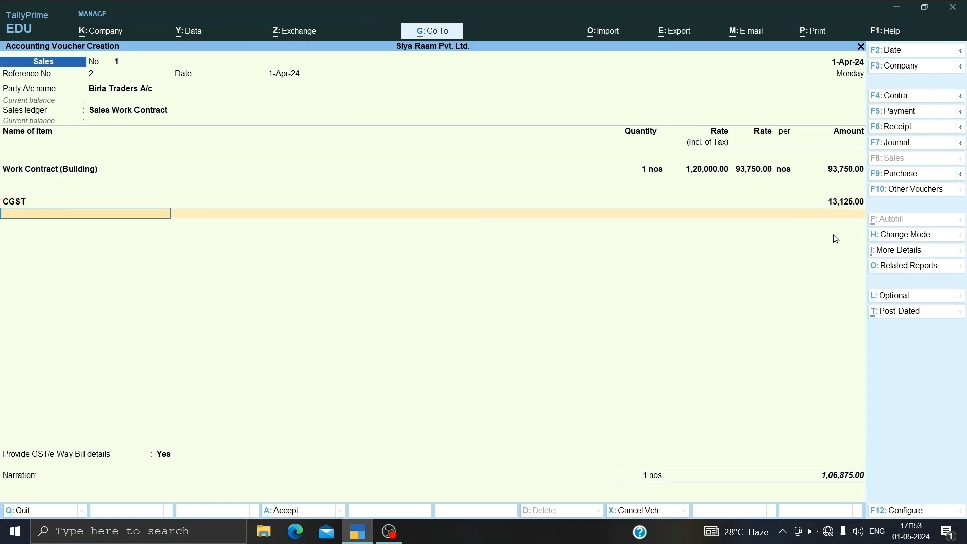
{"action": "key", "text": "Down"}
{"action": "key", "text": "Down"}
{"action": "key", "text": "Down"}
{"action": "key", "text": "Down"}
{"action": "key", "text": "Down"}
{"action": "key", "text": "Down"}
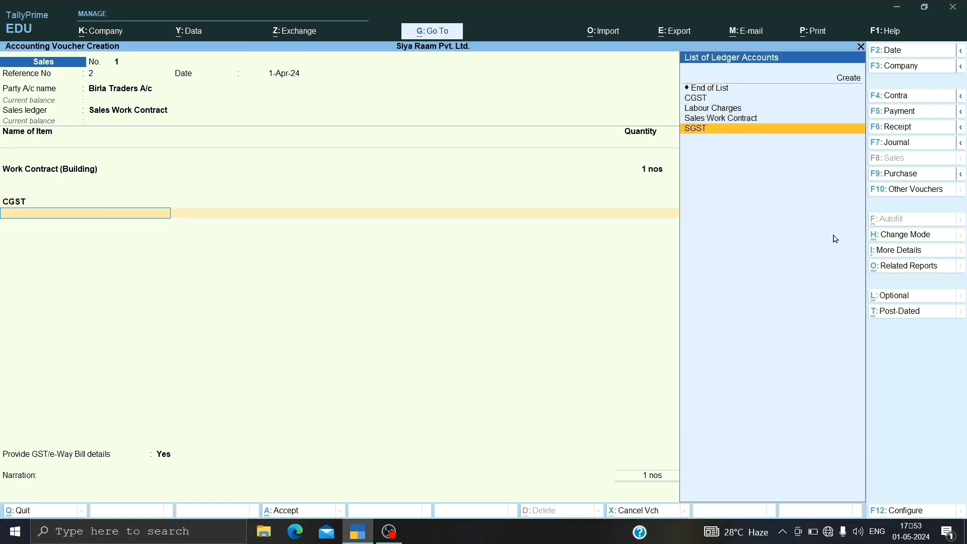
{"action": "key", "text": "Return"}
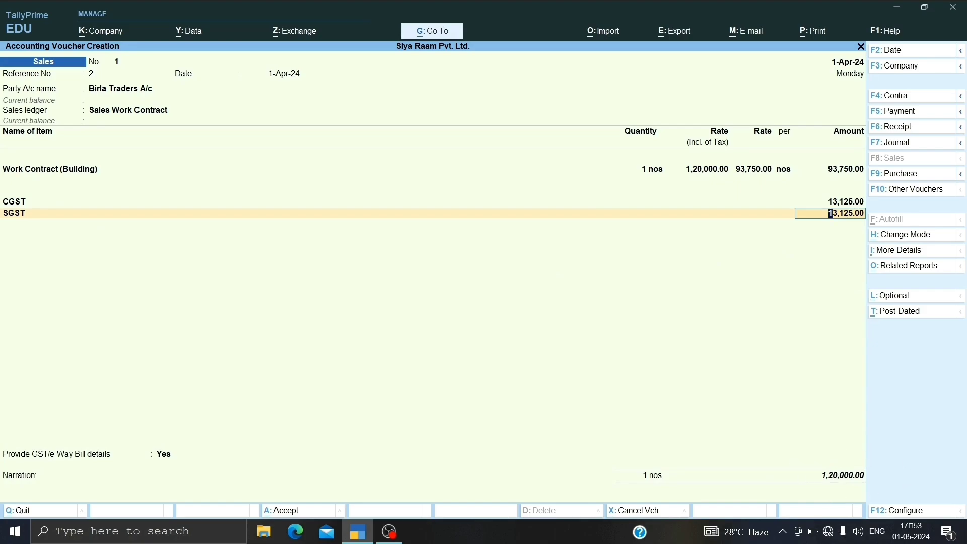
Step: Preview the printed Tax Invoice, examine its item, tax breakdown and total, and return to the sales voucher
{"action": "key", "text": "ctrl"}
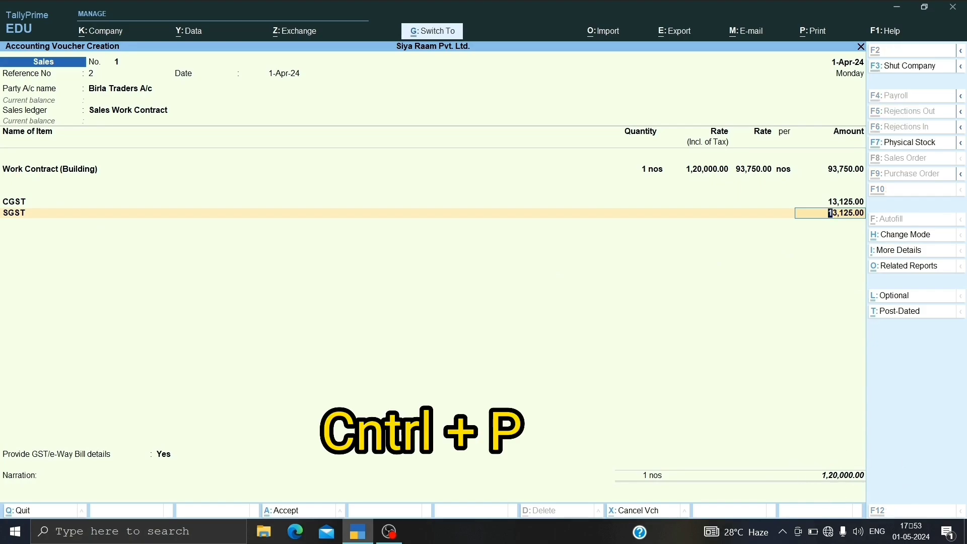
{"action": "key", "text": "ctrl+p"}
{"action": "key", "text": "i"}
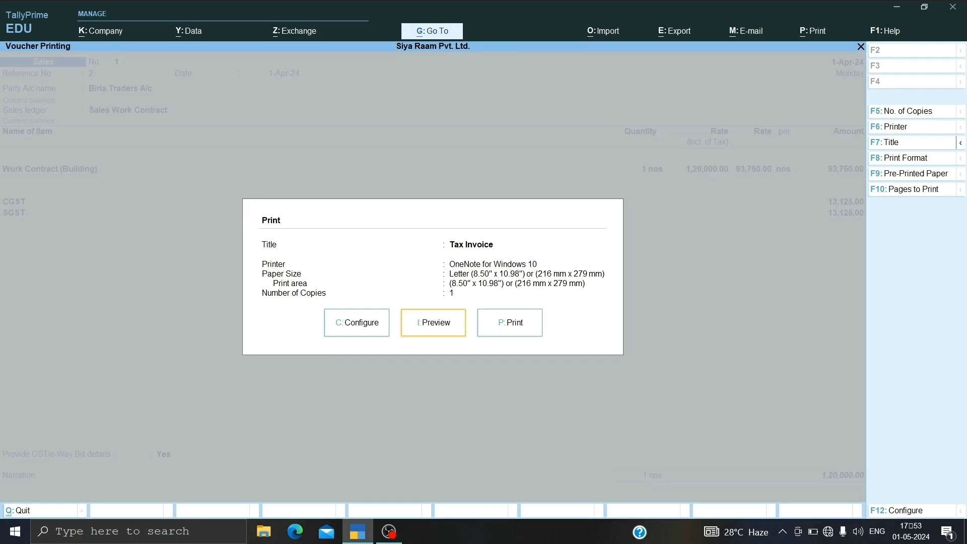
{"action": "key", "text": "alt+z"}
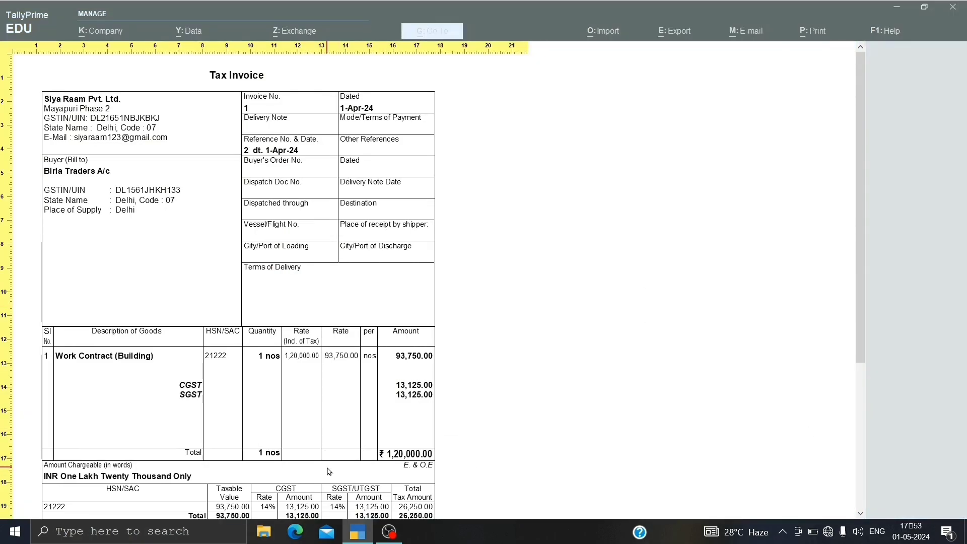
{"action": "scroll", "coordinate": [328, 472], "scroll_direction": "down", "scroll_amount": 10}
{"action": "scroll", "coordinate": [327, 472], "scroll_direction": "up", "scroll_amount": 9}
{"action": "scroll", "coordinate": [327, 472], "scroll_direction": "up", "scroll_amount": 1}
{"action": "scroll", "coordinate": [166, 293], "scroll_direction": "down", "scroll_amount": 5}
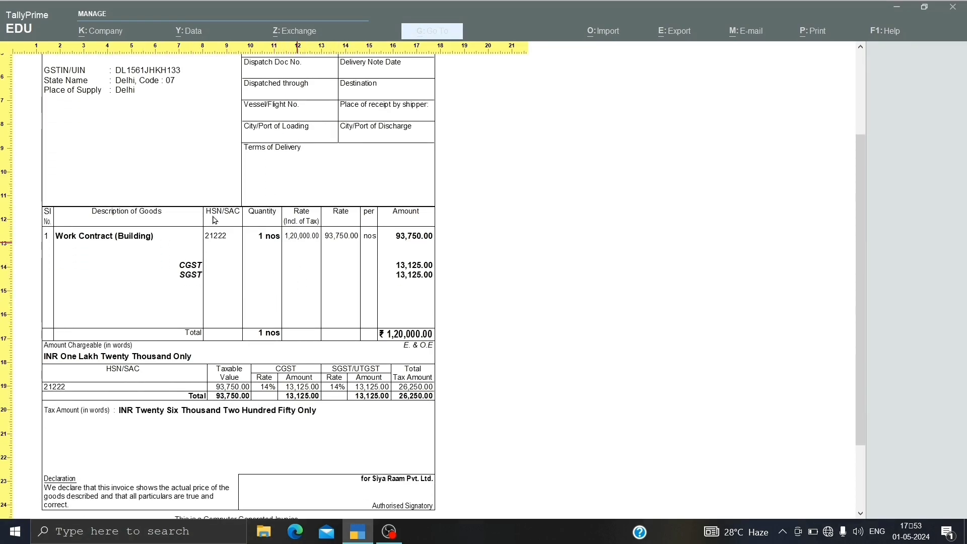
{"action": "scroll", "coordinate": [137, 282], "scroll_direction": "down", "scroll_amount": 2}
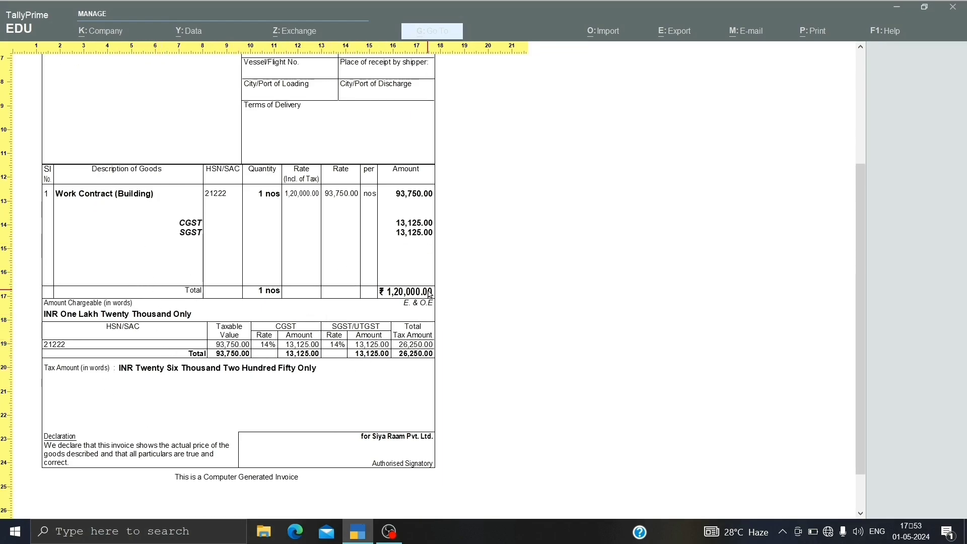
{"action": "scroll", "coordinate": [429, 295], "scroll_direction": "up", "scroll_amount": 8}
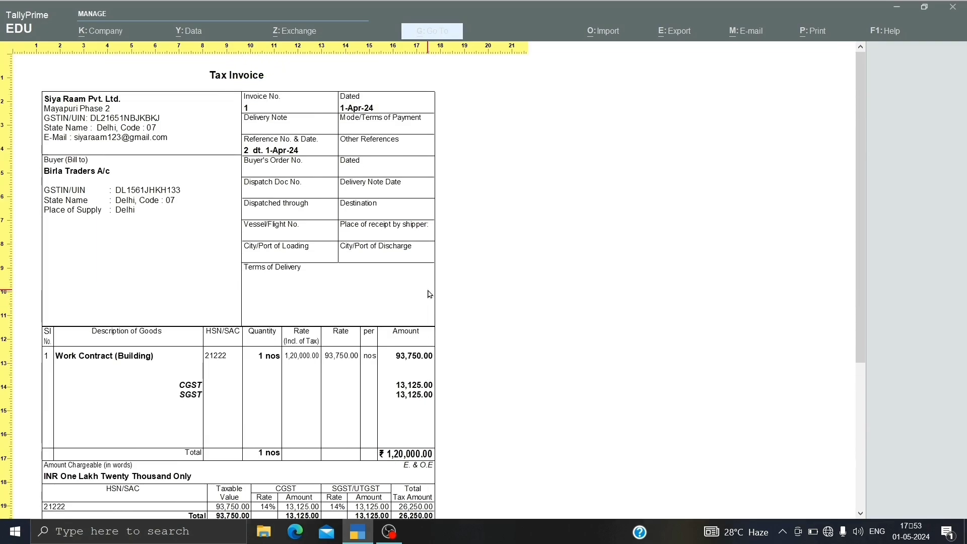
{"action": "key", "text": "Escape"}
{"action": "key", "text": "Escape"}
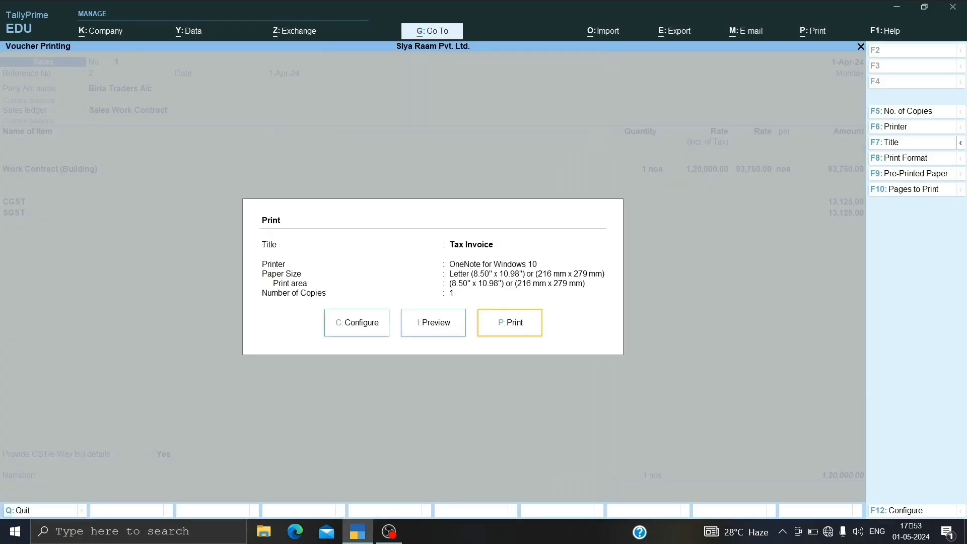
{"action": "key", "text": "Escape"}
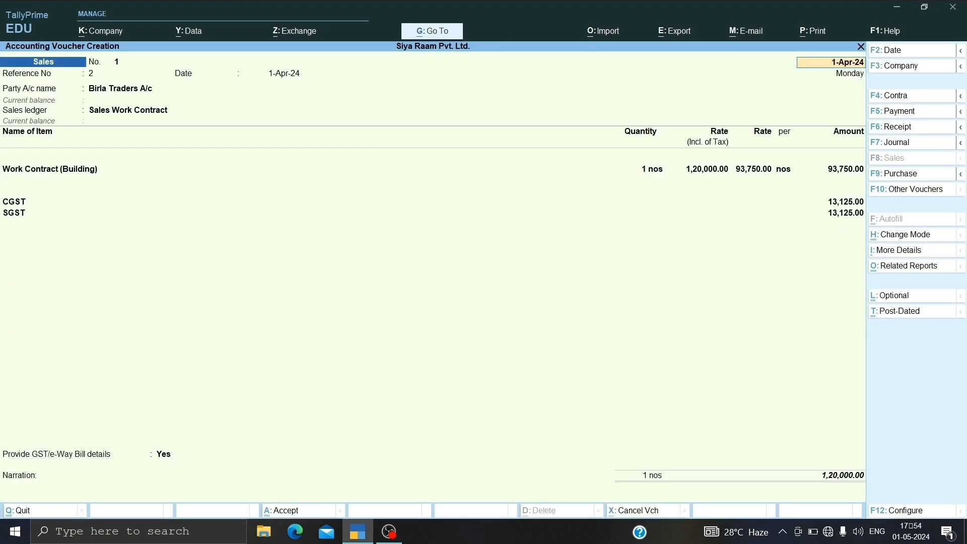
Step: Save the sales voucher for Birla Traders A/c and return to the Gateway of Tally
{"action": "key", "text": "ctrl"}
{"action": "key", "text": "ctrl+a"}
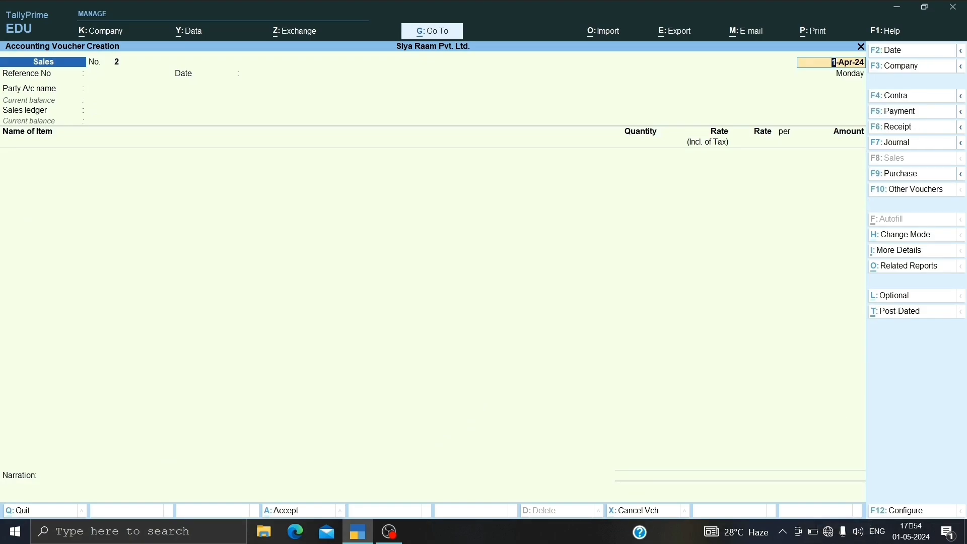
{"action": "key", "text": "BackSpace"}
{"action": "key", "text": "Escape"}
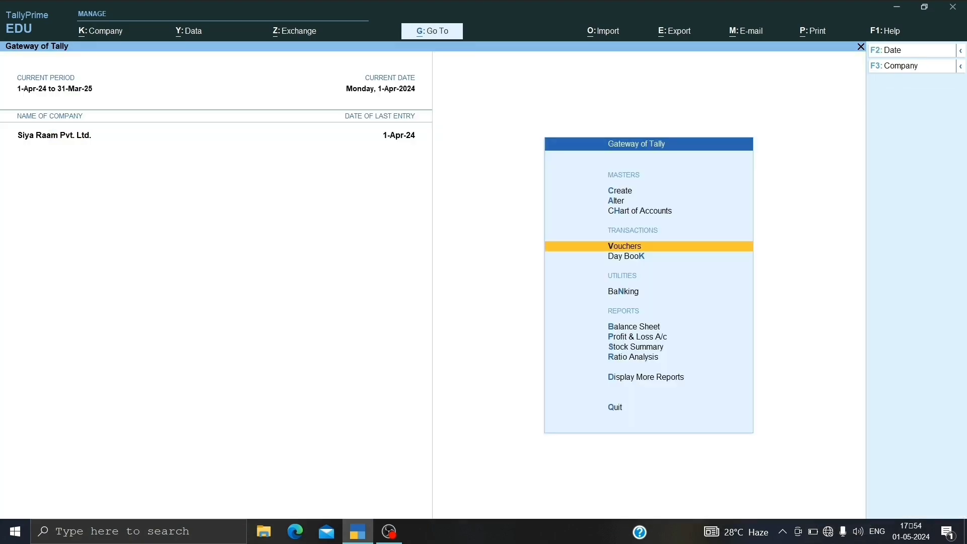
Step: Review the Stock Summary, examine the remaining Raw Materials items with their closing quantities and values, and return to the Gateway of Tally
{"action": "key", "text": "Down"}
{"action": "key", "text": "Down"}
{"action": "key", "text": "Down"}
{"action": "key", "text": "Down"}
{"action": "key", "text": "Down"}
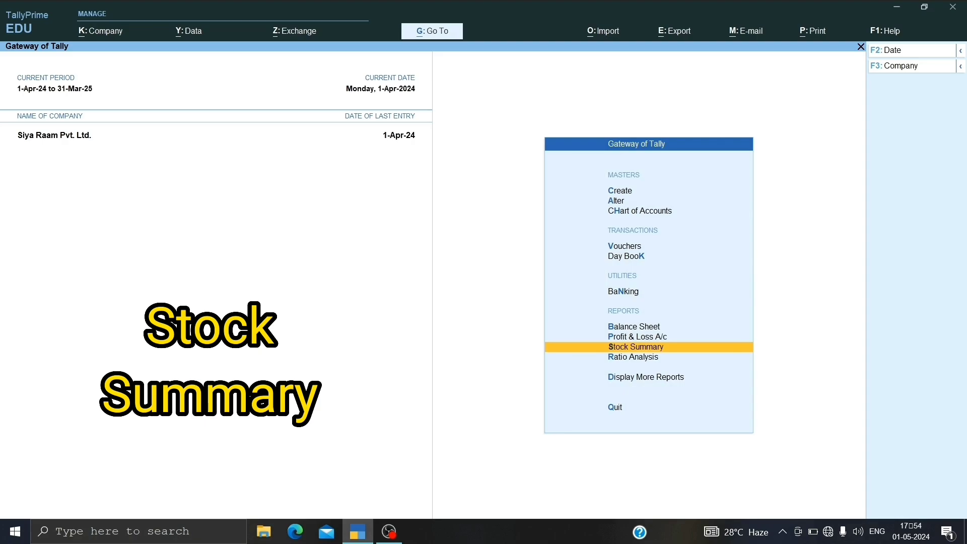
{"action": "key", "text": "Return"}
{"action": "key", "text": "Return"}
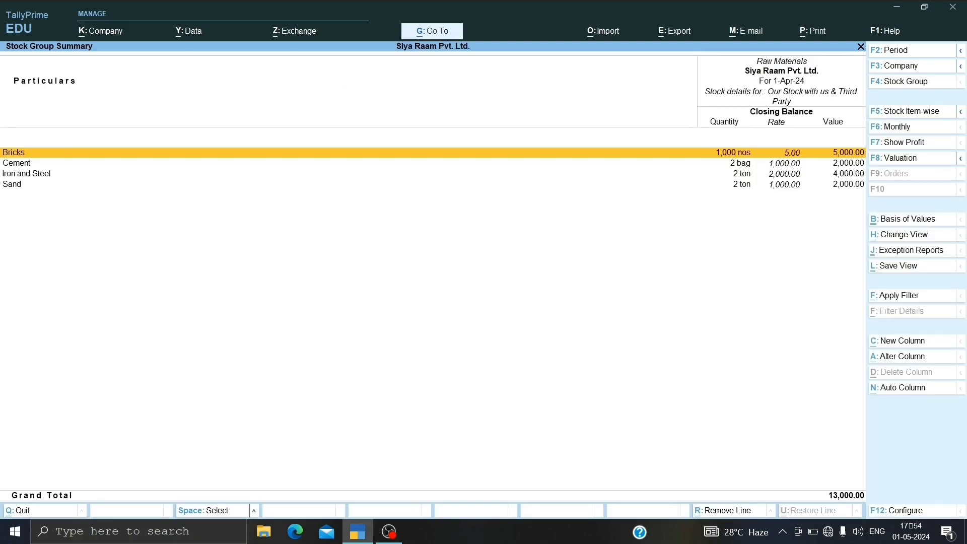
{"action": "key", "text": "Escape"}
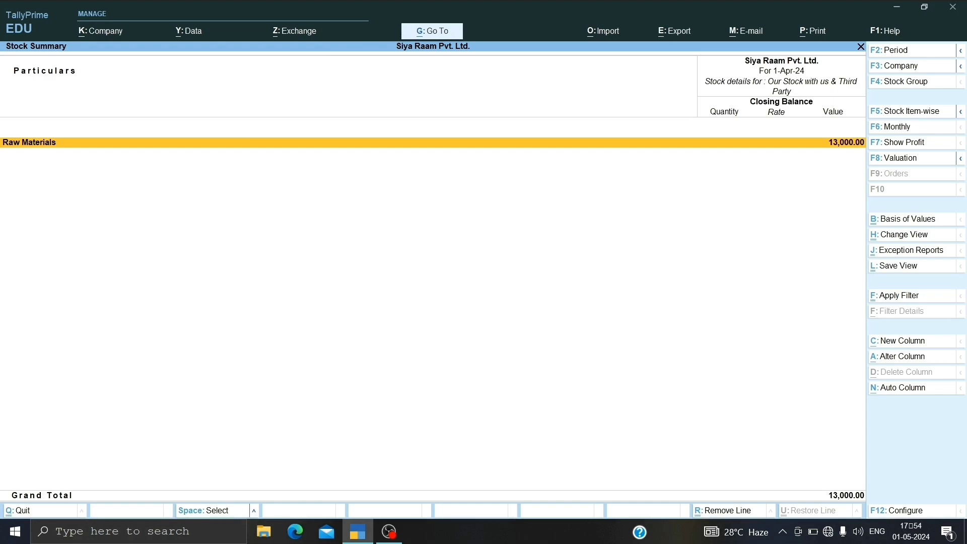
{"action": "key", "text": "Escape"}
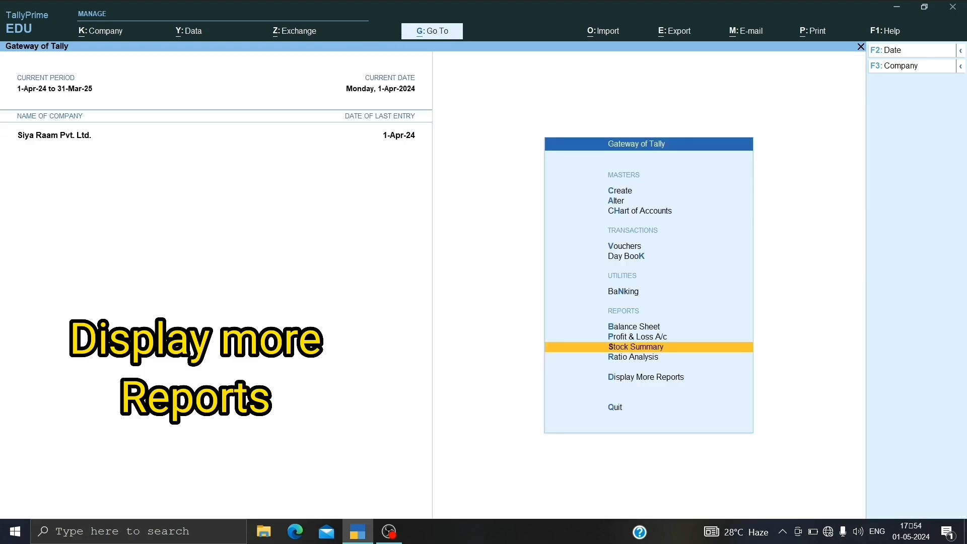
Step: Examine the outstanding Bills Receivable report for the pending customer bill, and return to the Outstandings list
{"action": "key", "text": "Down"}
{"action": "key", "text": "Down"}
{"action": "key", "text": "Return"}
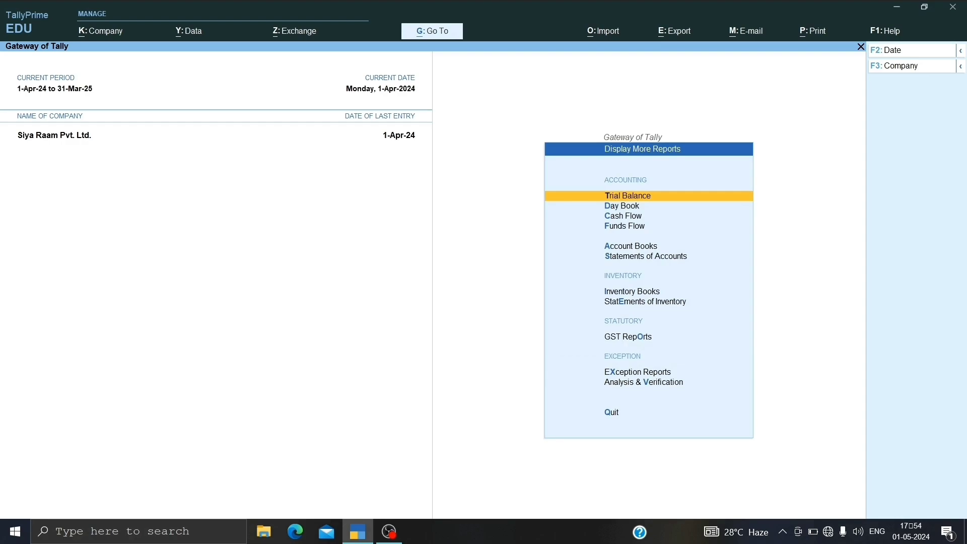
{"action": "key", "text": "Down"}
{"action": "key", "text": "Down"}
{"action": "key", "text": "Down"}
{"action": "key", "text": "Down"}
{"action": "key", "text": "Down"}
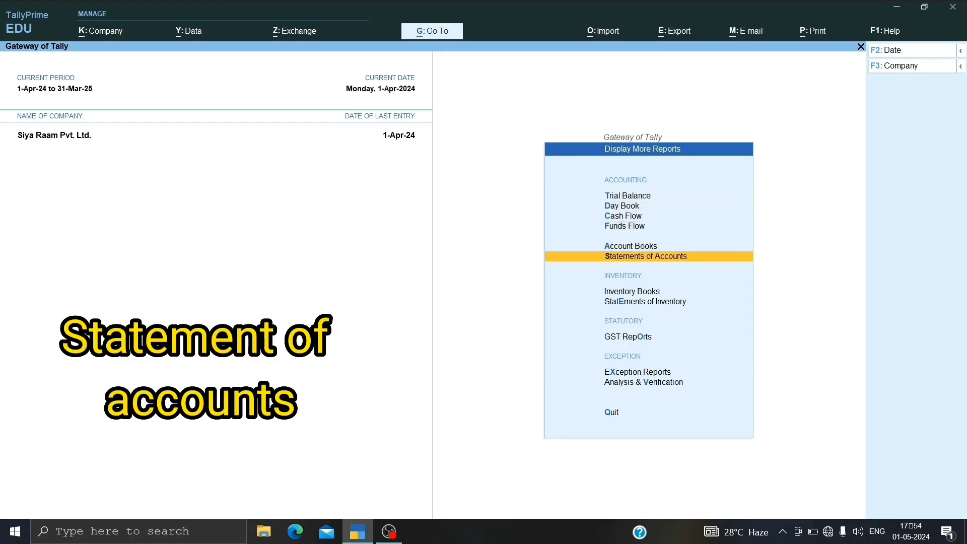
{"action": "key", "text": "Return"}
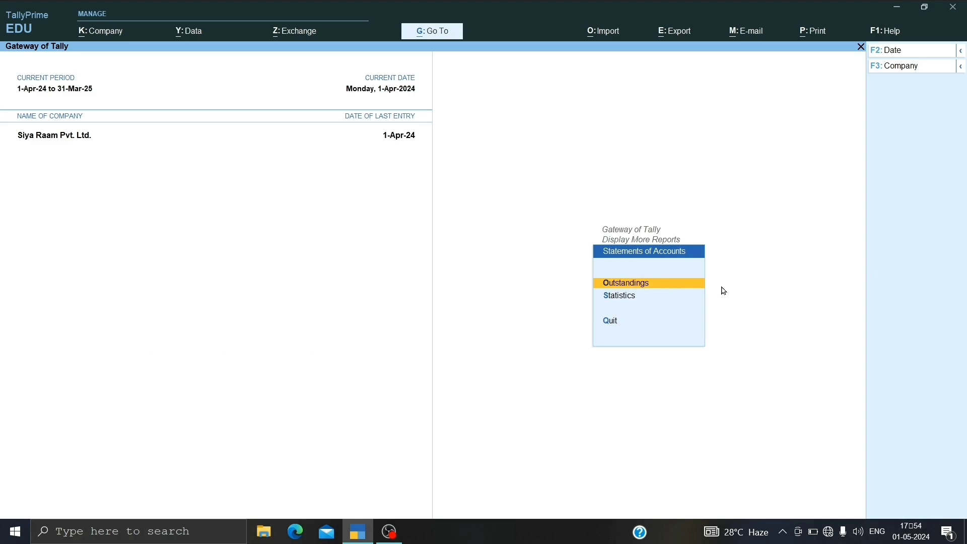
{"action": "key", "text": "Return"}
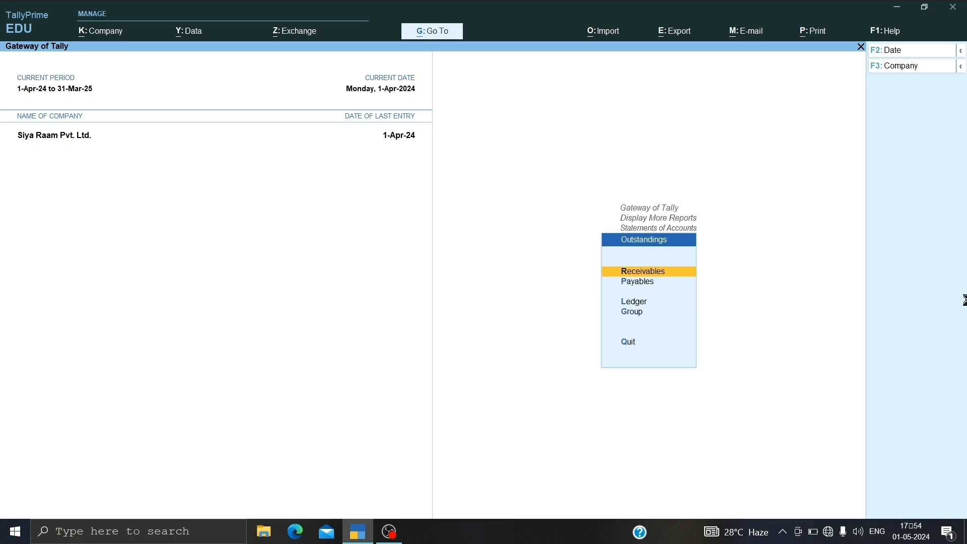
{"action": "key", "text": "Return"}
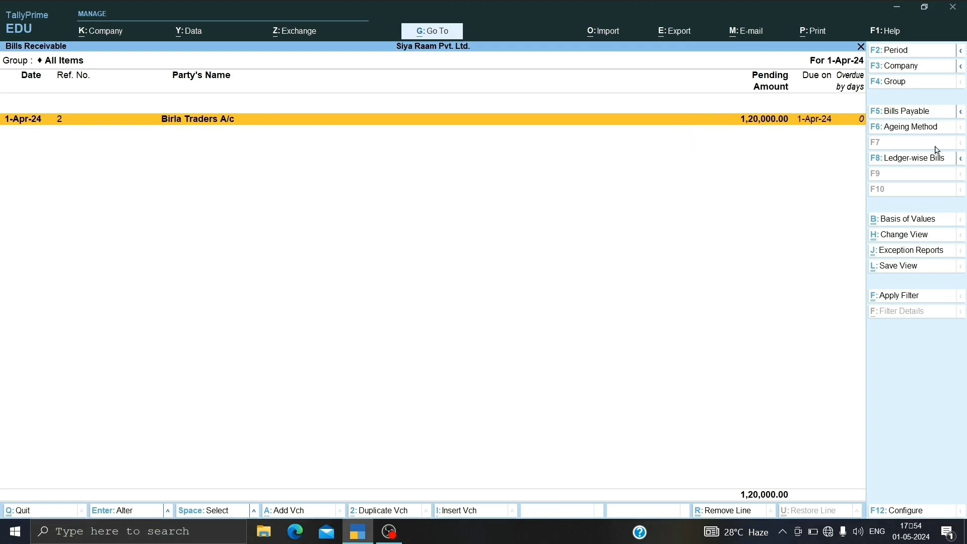
{"action": "key", "text": "Escape"}
Step: Examine the outstanding Bills Payable report for the pending supplier bill, and return to the Gateway of Tally
{"action": "key", "text": "Down"}
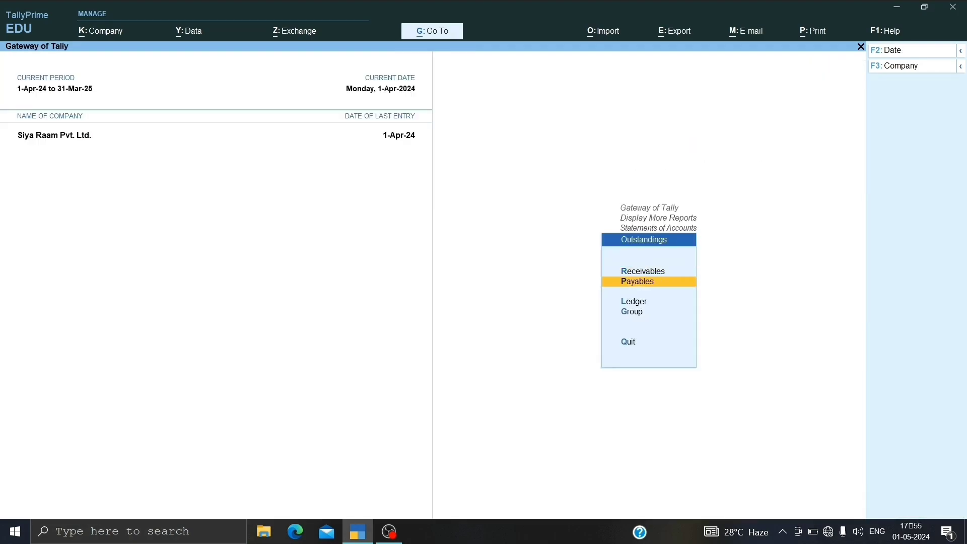
{"action": "key", "text": "Return"}
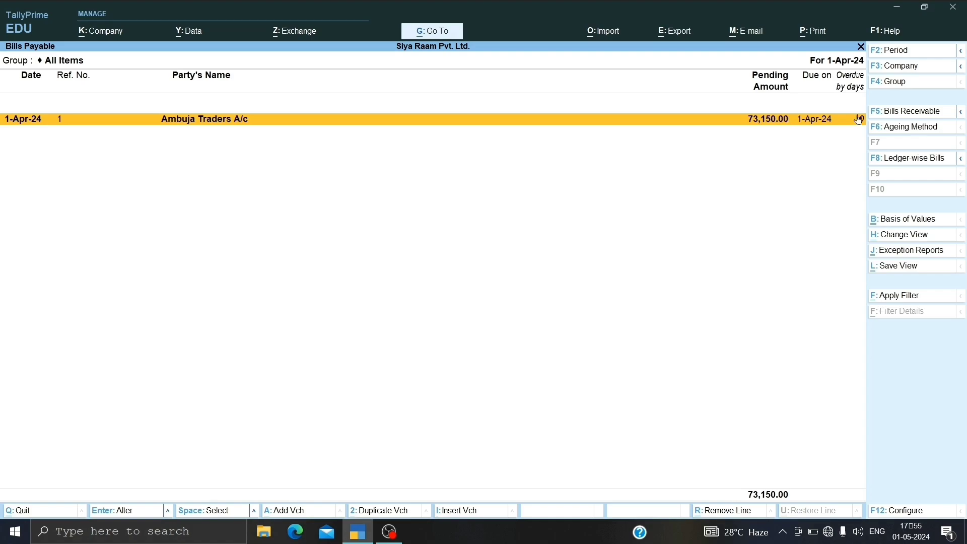
{"action": "key", "text": "Escape"}
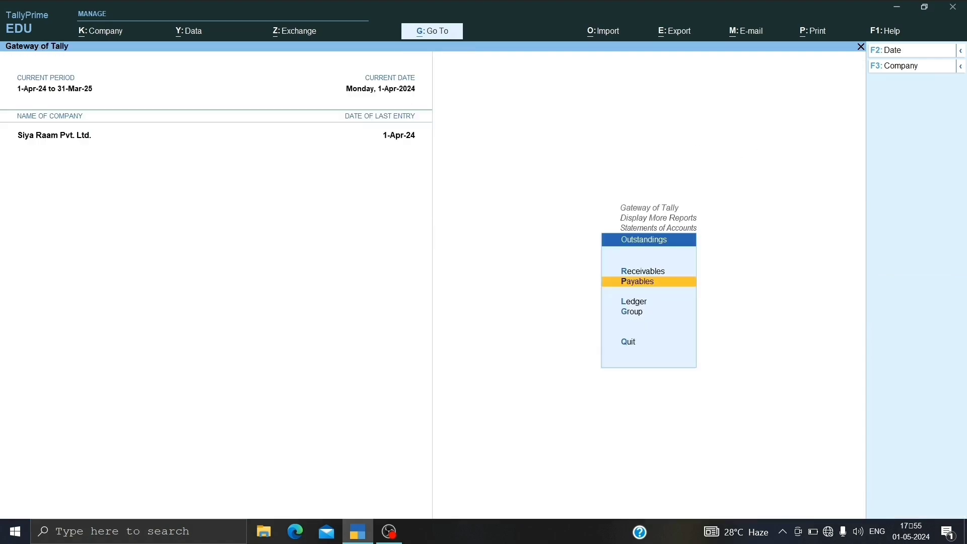
{"action": "key", "text": "Escape"}
{"action": "key", "text": "Escape"}
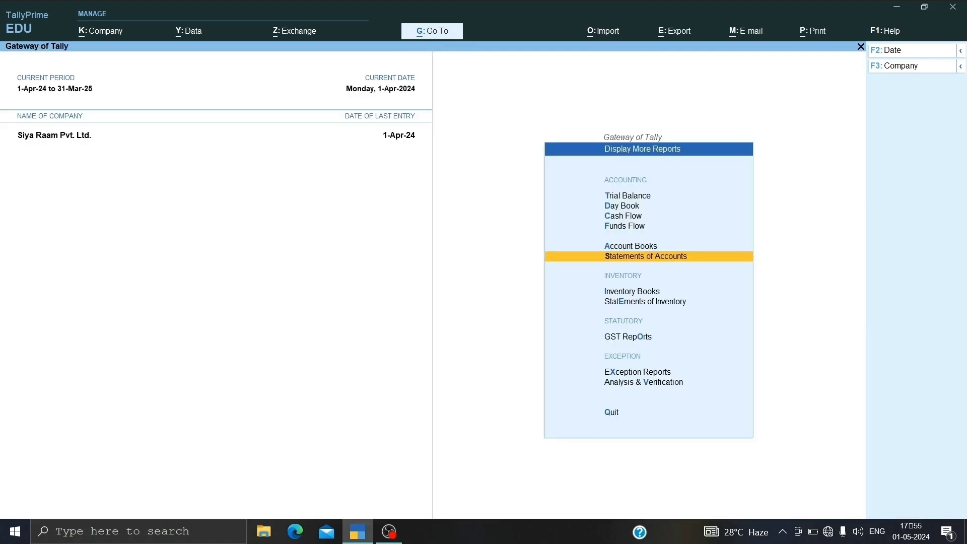
{"action": "key", "text": "Escape"}
Step: Start a new receipt voucher and select Birla Traders A/c as the credited ledger
{"action": "key", "text": "Up"}
{"action": "key", "text": "Up"}
{"action": "key", "text": "Up"}
{"action": "key", "text": "Up"}
{"action": "key", "text": "Up"}
{"action": "key", "text": "Up"}
{"action": "key", "text": "Up"}
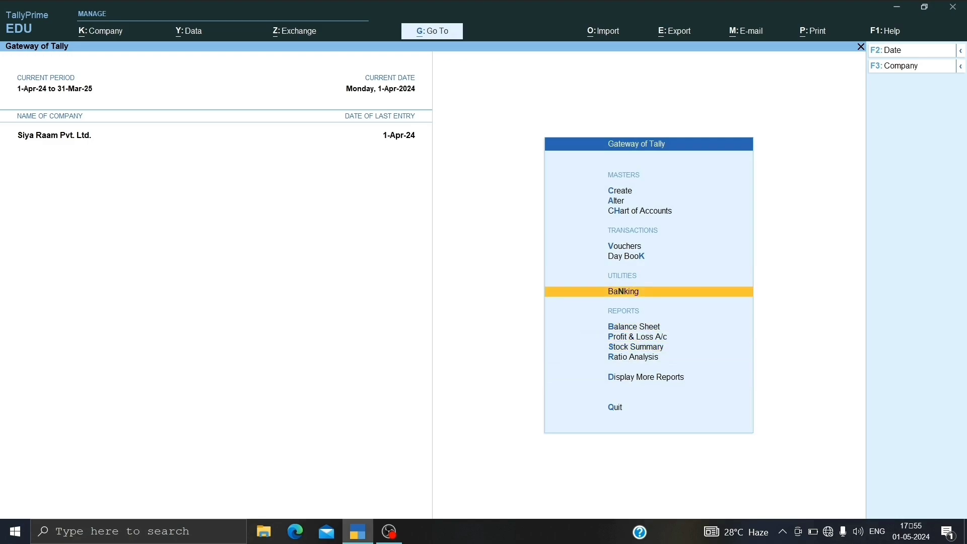
{"action": "key", "text": "Return"}
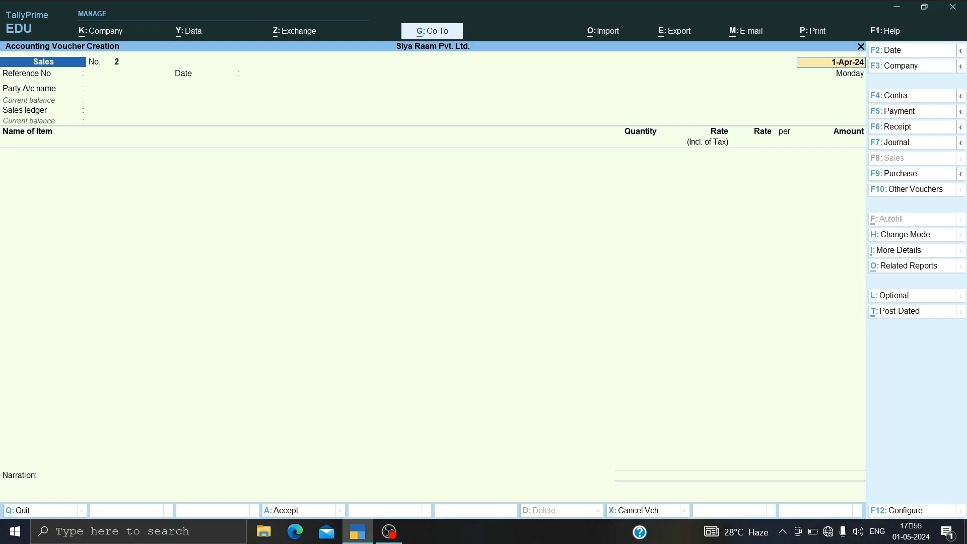
{"action": "key", "text": "F6"}
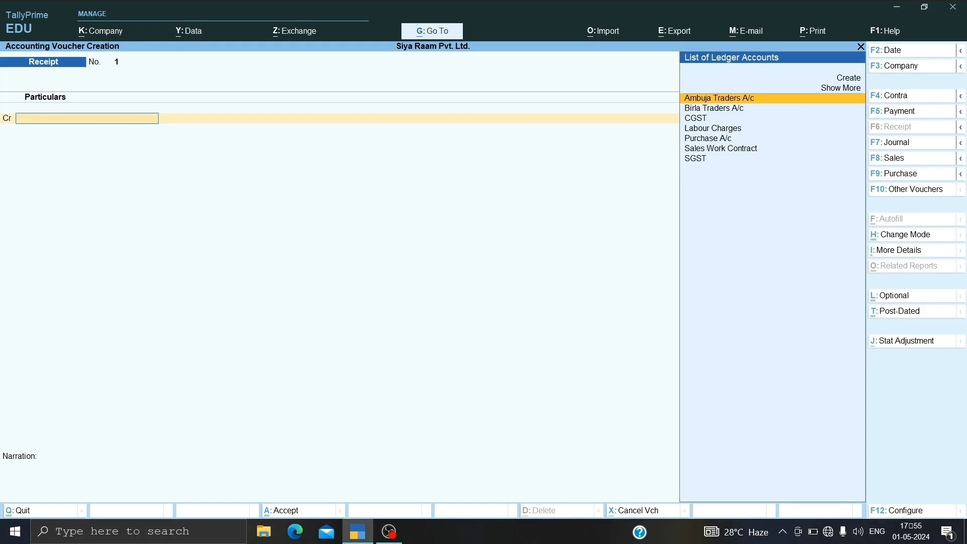
{"action": "key", "text": "Return"}
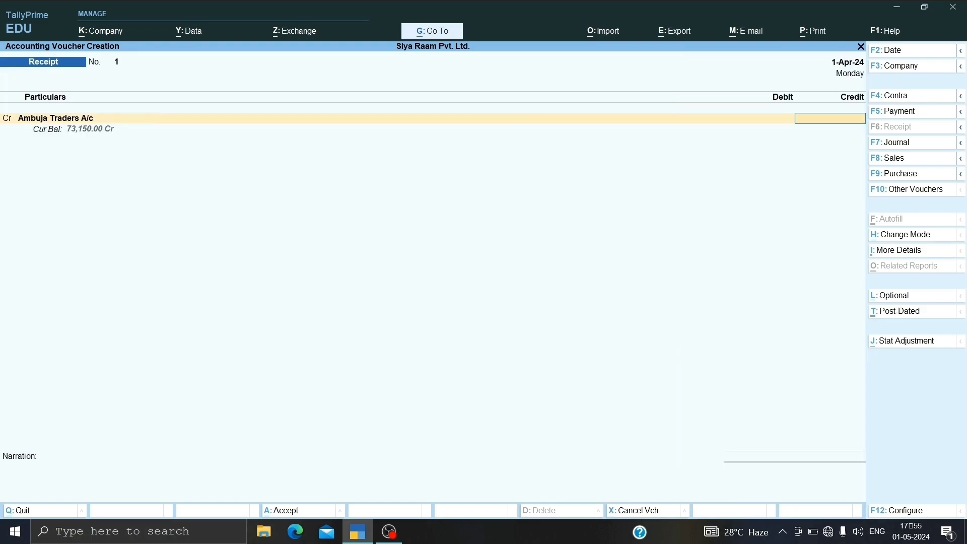
{"action": "key", "text": "BackSpace"}
{"action": "key", "text": "Down"}
{"action": "key", "text": "Return"}
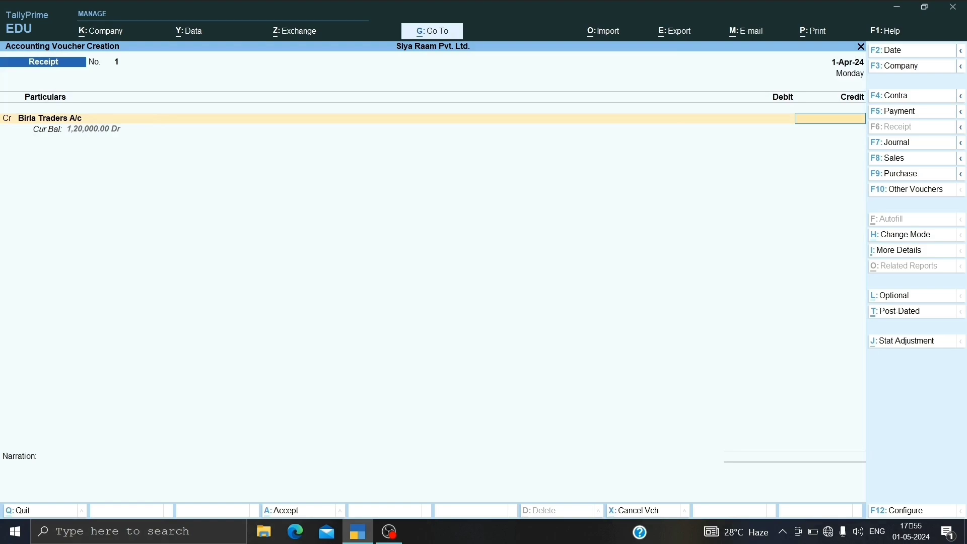
Step: Credit 1,20,000 to Birla Traders A/c and allocate the amount as Agst Ref against pending bill 2
{"action": "type", "text": "120000"}
{"action": "key", "text": "Return"}
{"action": "key", "text": "Return"}
{"action": "key", "text": "Return"}
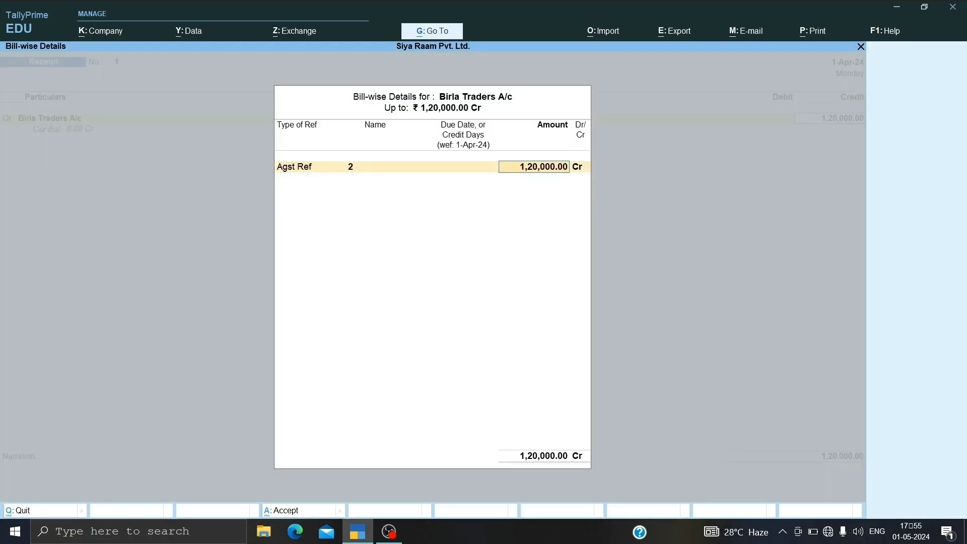
{"action": "key", "text": "Return"}
Step: Debit Cash for the full 1,20,000 and save the receipt voucher without a narration
{"action": "key", "text": "Return"}
{"action": "key", "text": "Return"}
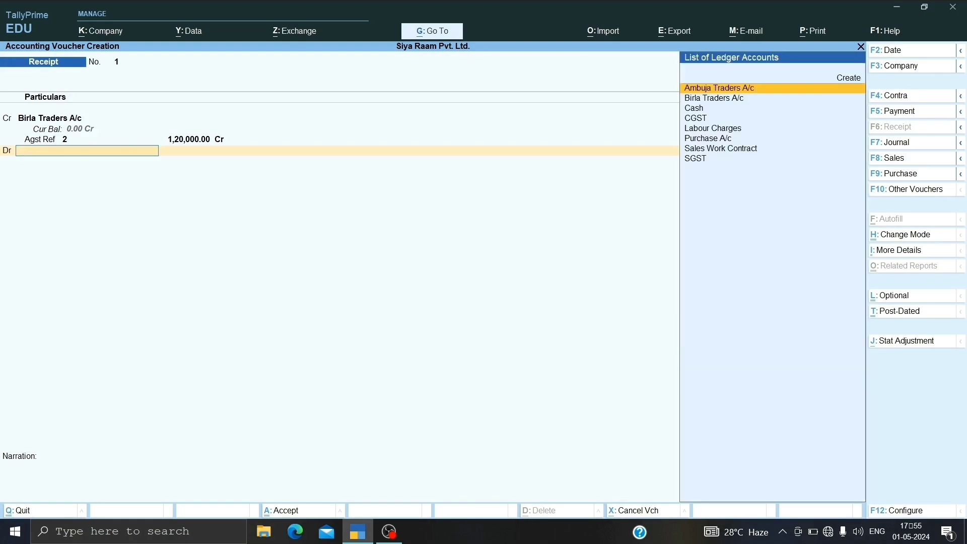
{"action": "key", "text": "Down"}
{"action": "key", "text": "Down"}
{"action": "key", "text": "Return"}
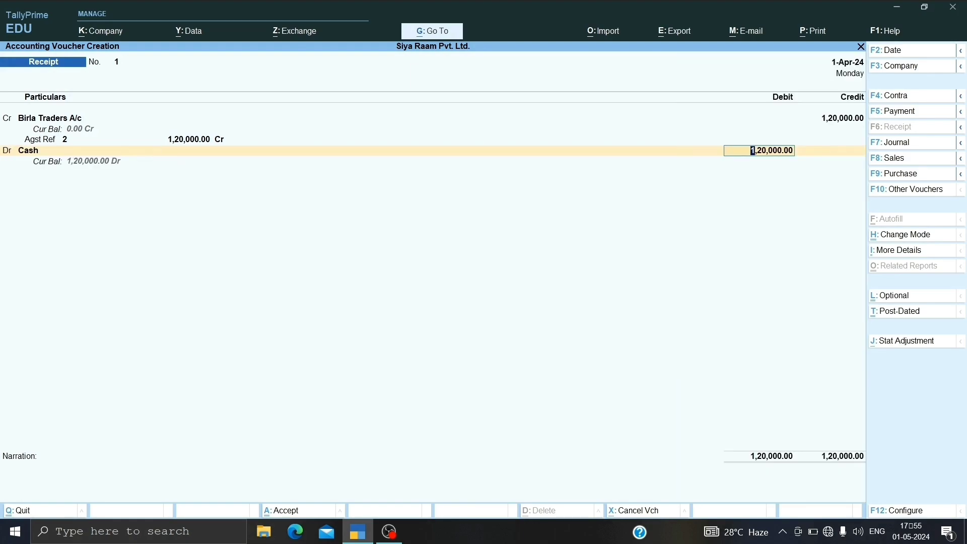
{"action": "key", "text": "Return"}
{"action": "key", "text": "Return"}
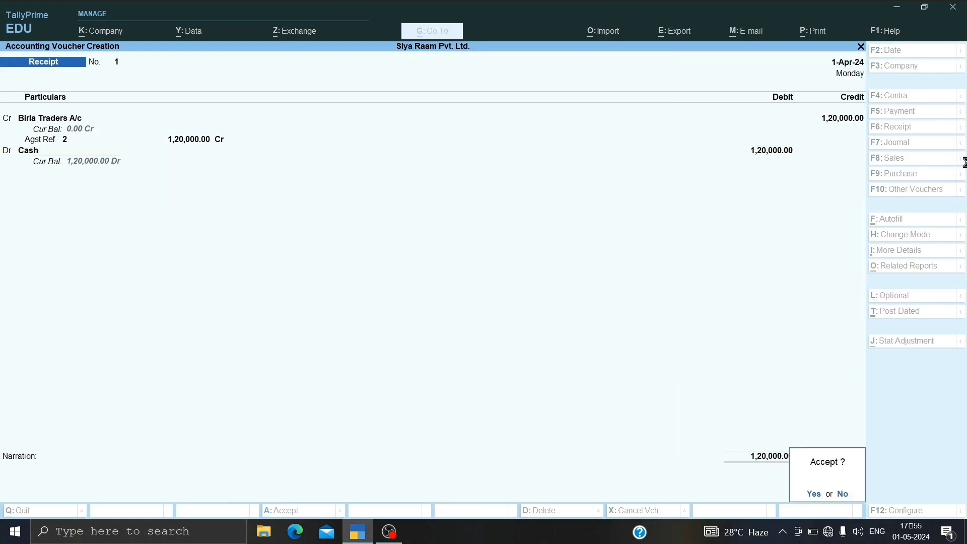
{"action": "key", "text": "Return"}
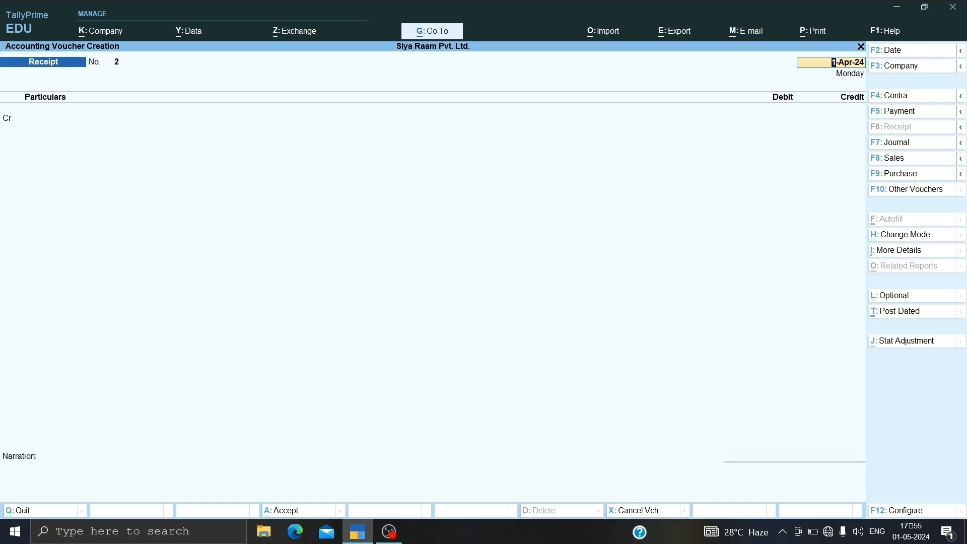
Step: Start a payment voucher debiting Ambuja Traders A/c with 73,150, allocated as Agst Ref against pending bill 1
{"action": "key", "text": "F5"}
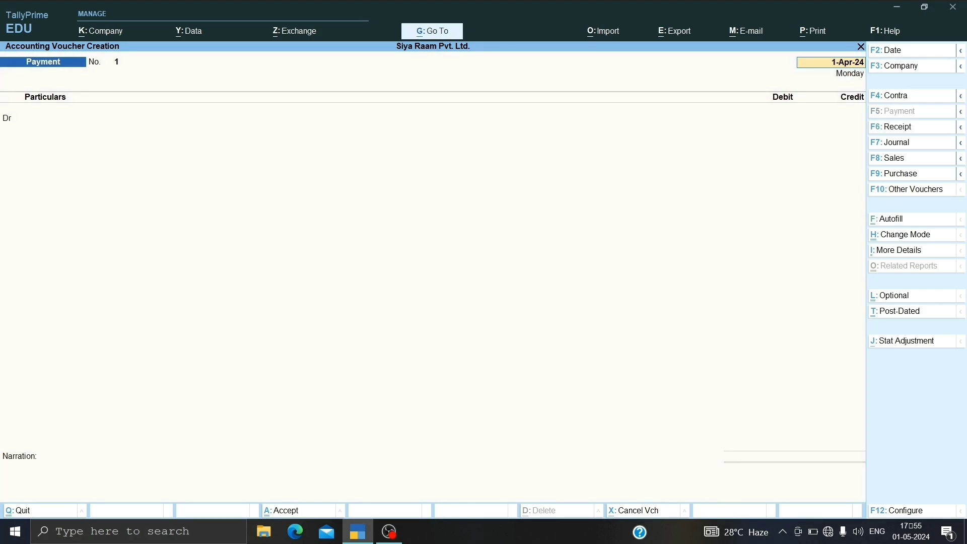
{"action": "key", "text": "Return"}
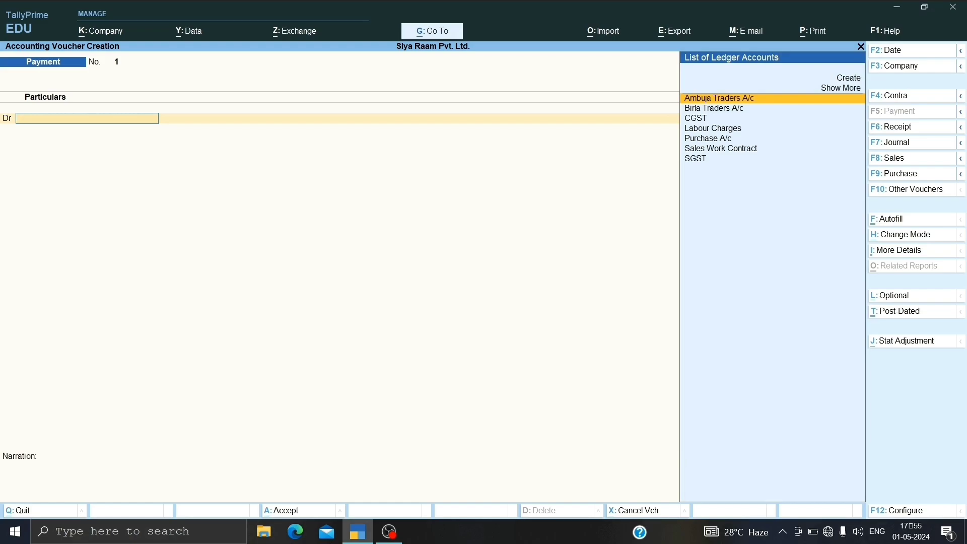
{"action": "key", "text": "Return"}
{"action": "type", "text": "7"}
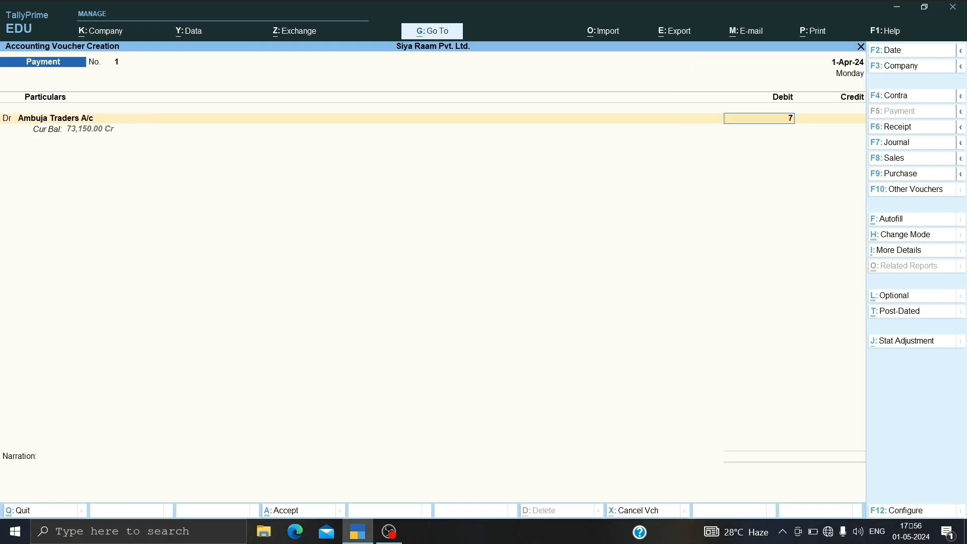
{"action": "type", "text": "3150"}
{"action": "key", "text": "Return"}
{"action": "key", "text": "Return"}
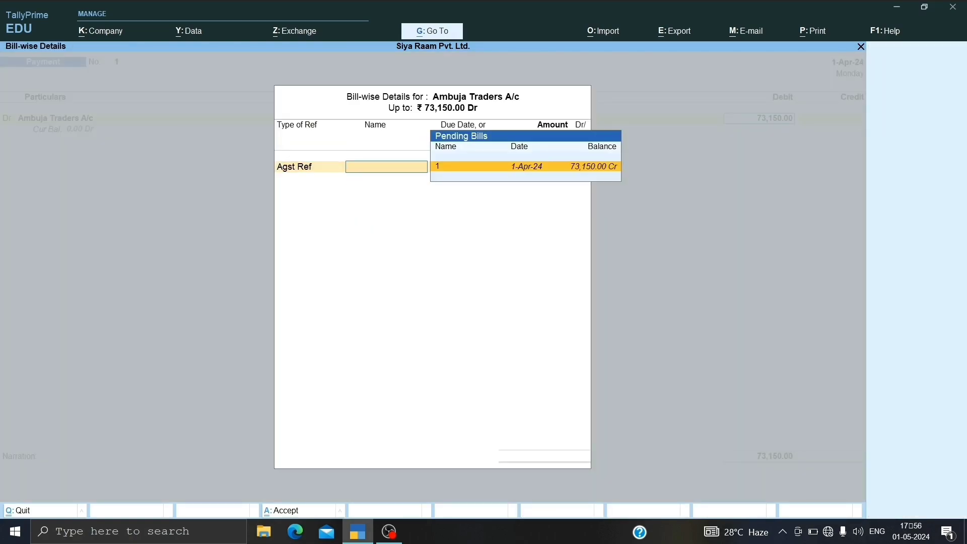
{"action": "key", "text": "Return"}
Step: Credit Cash for the full 73,150, save the payment voucher without a narration, and return to the Gateway of Tally
{"action": "key", "text": "Return"}
{"action": "key", "text": "Return"}
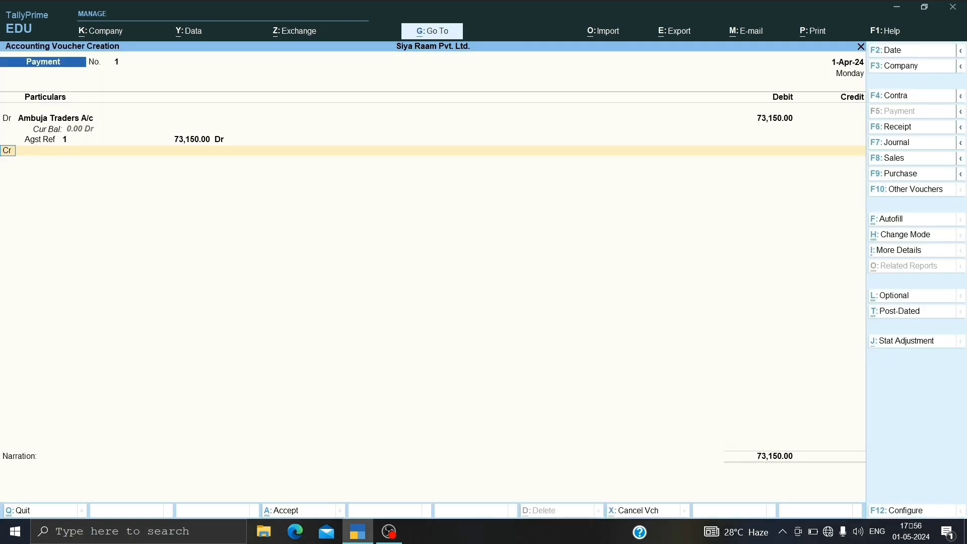
{"action": "key", "text": "Return"}
{"action": "key", "text": "Down"}
{"action": "key", "text": "Down"}
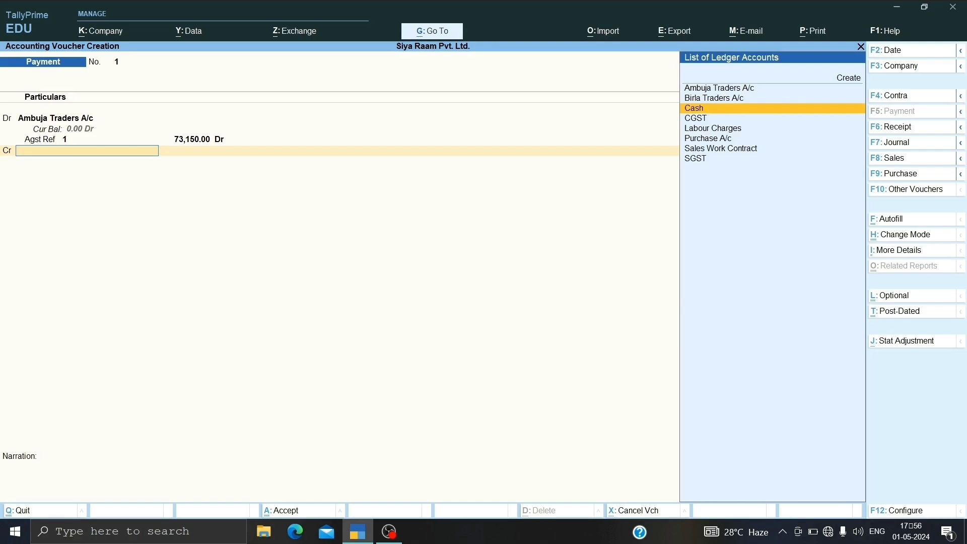
{"action": "key", "text": "Return"}
{"action": "key", "text": "Return"}
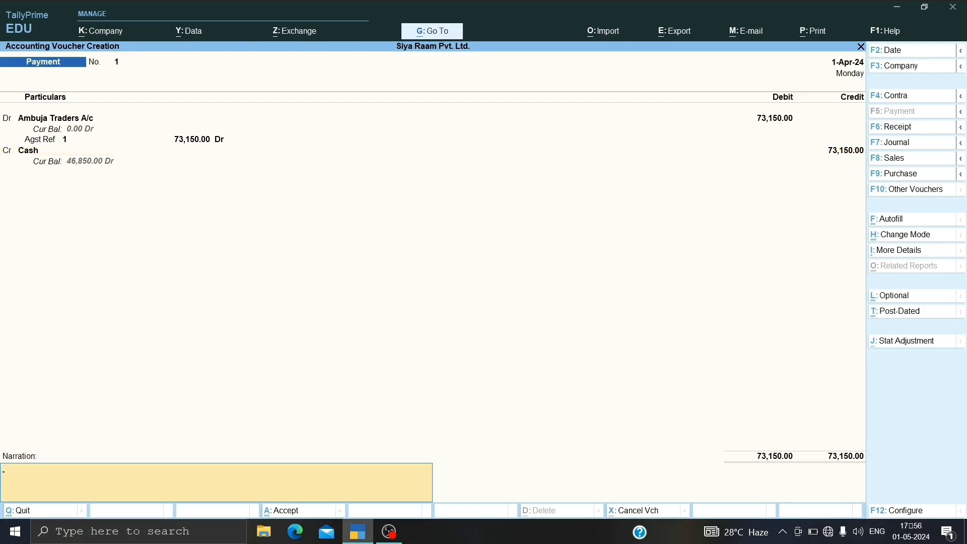
{"action": "key", "text": "Return"}
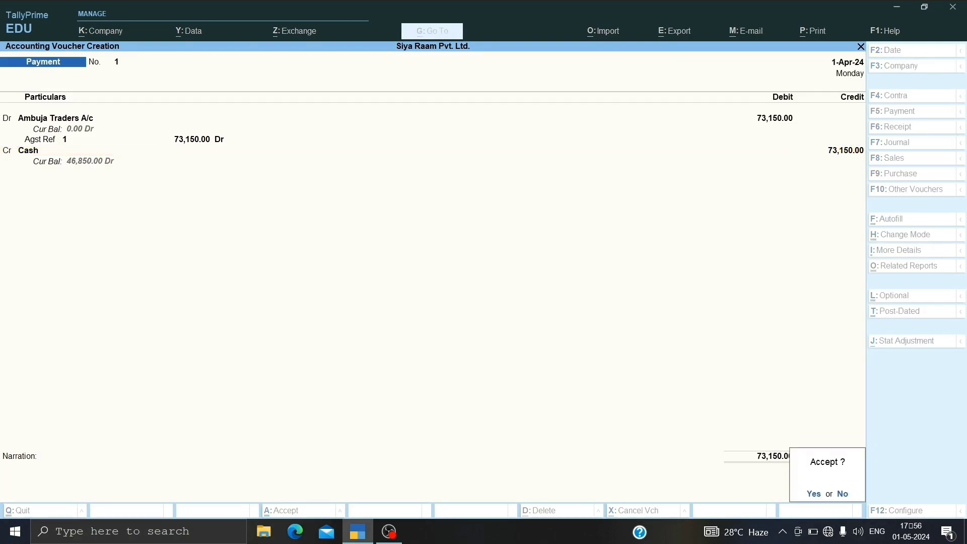
{"action": "key", "text": "Return"}
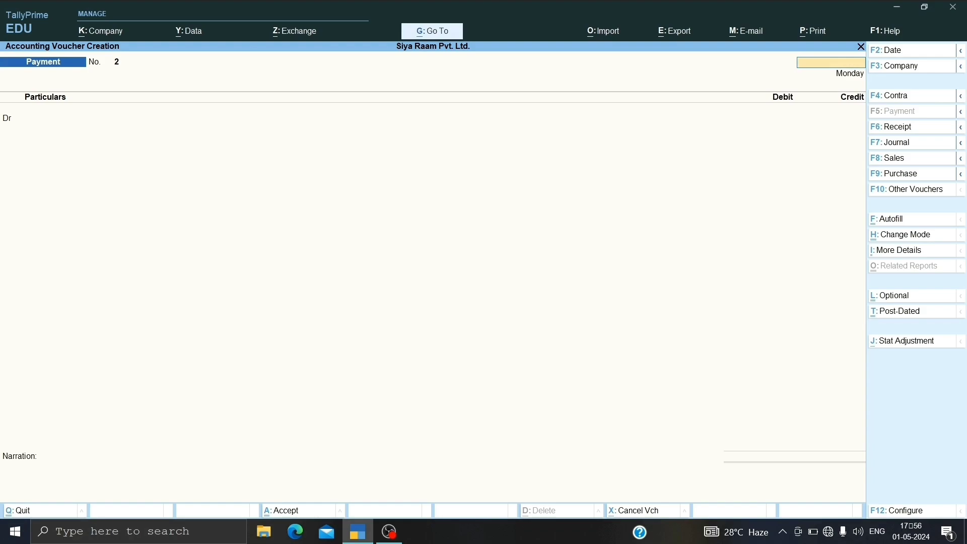
{"action": "key", "text": "Escape"}
{"action": "key", "text": "Return"}
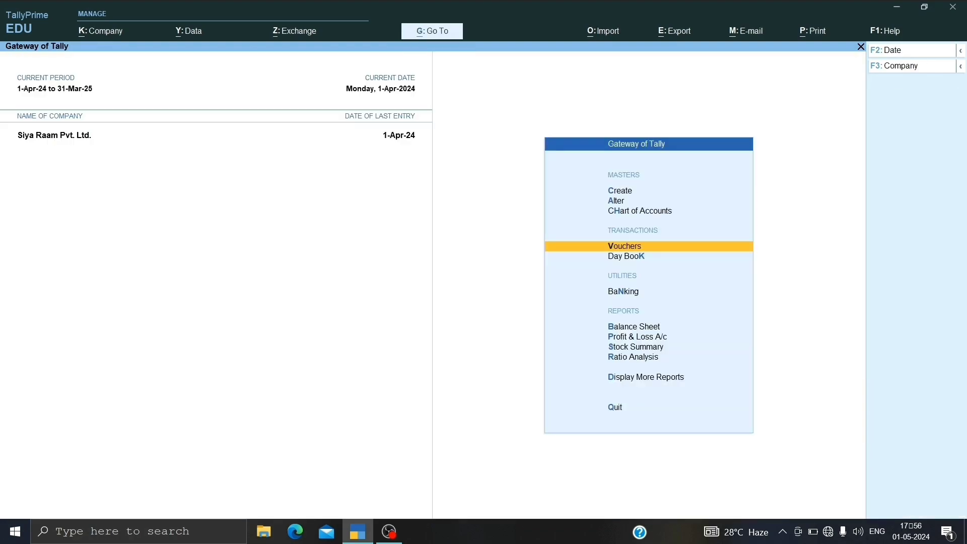
Step: Open the outstanding receivables report from the statements of accounts to check for pending customer bills
{"action": "key", "text": "Down"}
{"action": "key", "text": "Down"}
{"action": "key", "text": "Down"}
{"action": "key", "text": "Down"}
{"action": "key", "text": "Down"}
{"action": "key", "text": "Down"}
{"action": "key", "text": "Down"}
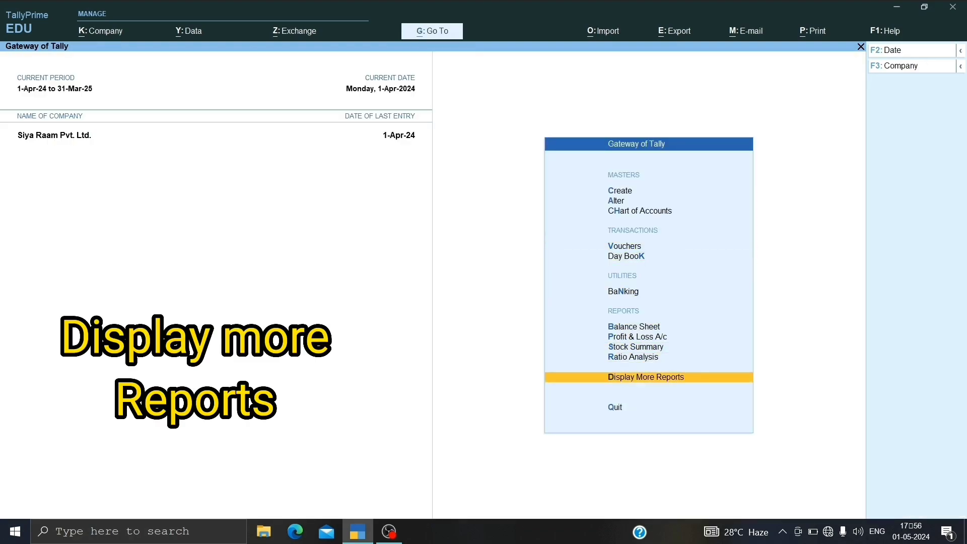
{"action": "key", "text": "Return"}
{"action": "key", "text": "Down"}
{"action": "key", "text": "Down"}
{"action": "key", "text": "Down"}
{"action": "key", "text": "Down"}
{"action": "key", "text": "Down"}
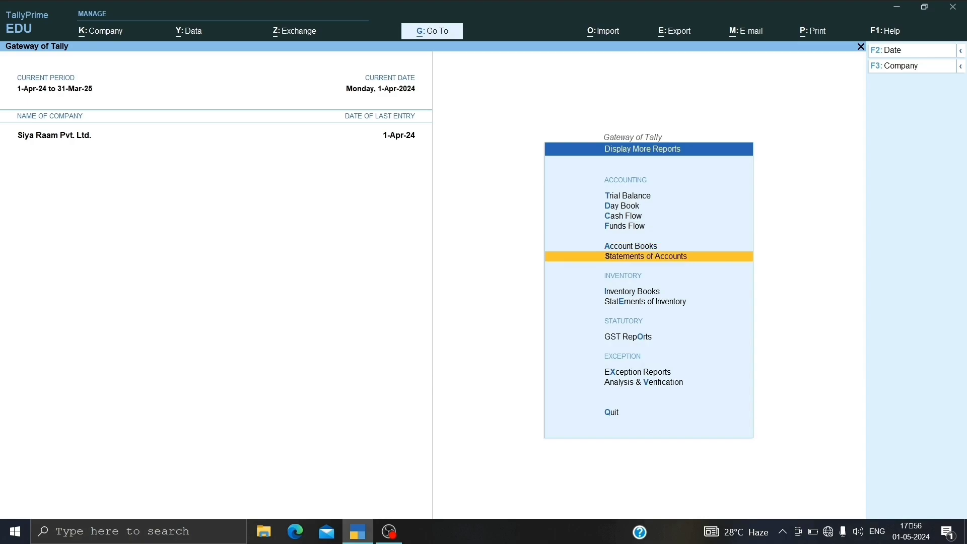
{"action": "key", "text": "Return"}
{"action": "key", "text": "Return"}
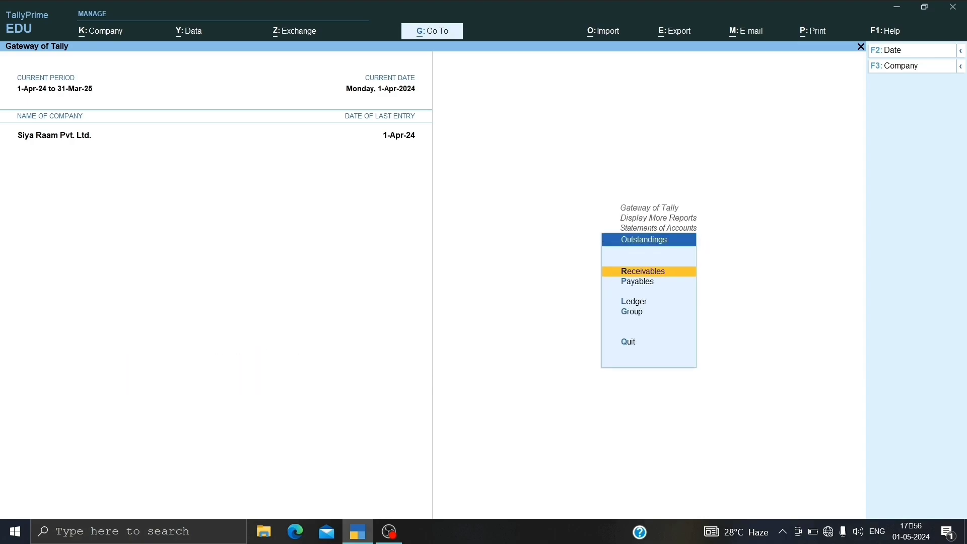
{"action": "key", "text": "Return"}
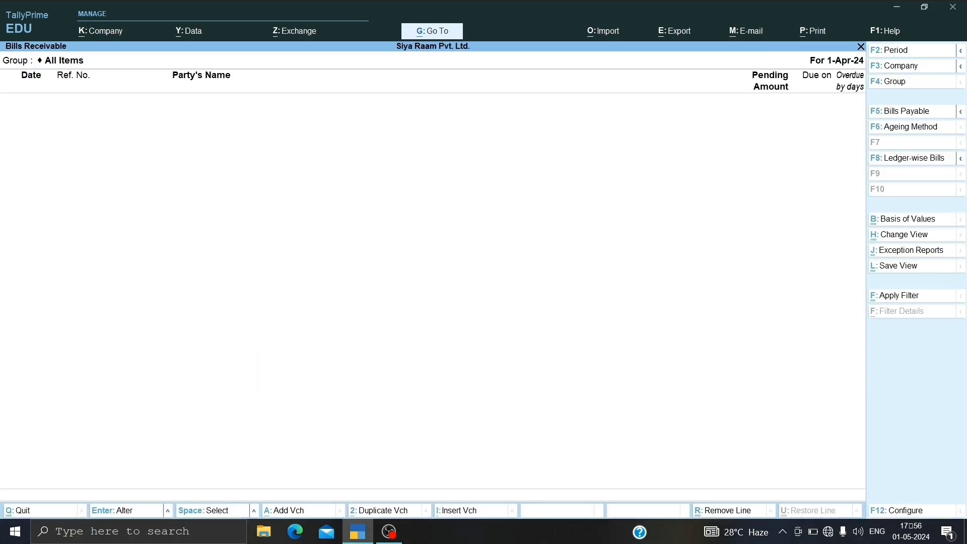
Step: Check the outstanding payables report for pending supplier bills, and return to the Gateway of Tally
{"action": "key", "text": "Escape"}
{"action": "key", "text": "Down"}
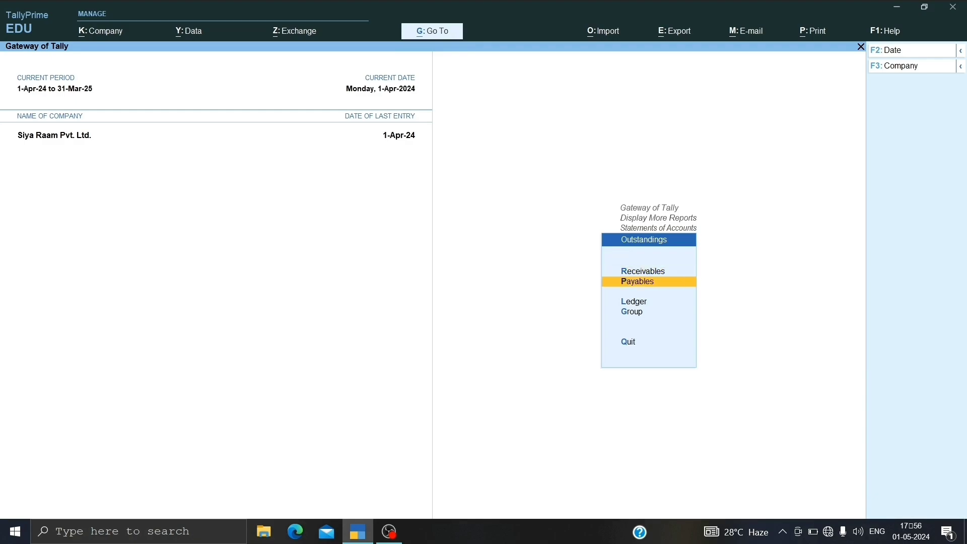
{"action": "key", "text": "Return"}
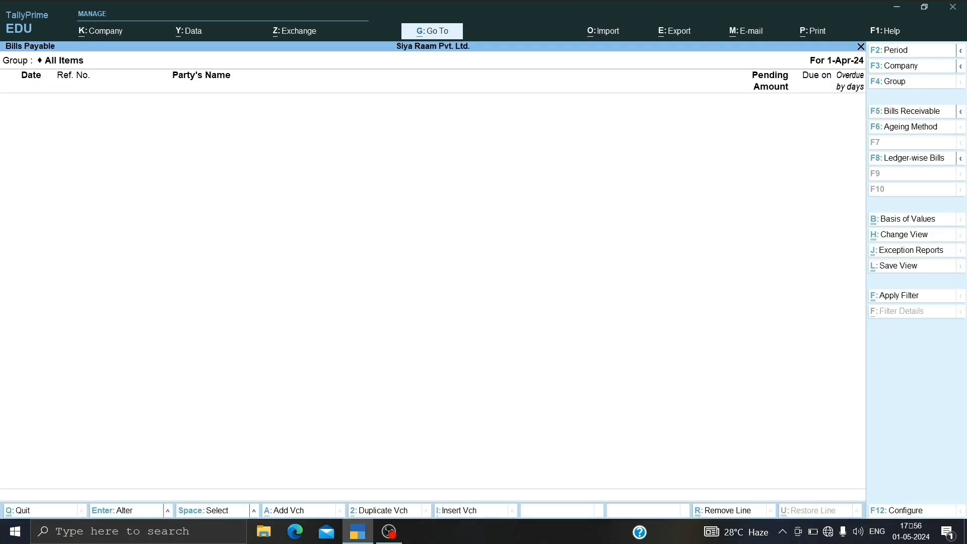
{"action": "key", "text": "Escape"}
{"action": "key", "text": "Escape"}
{"action": "key", "text": "Escape"}
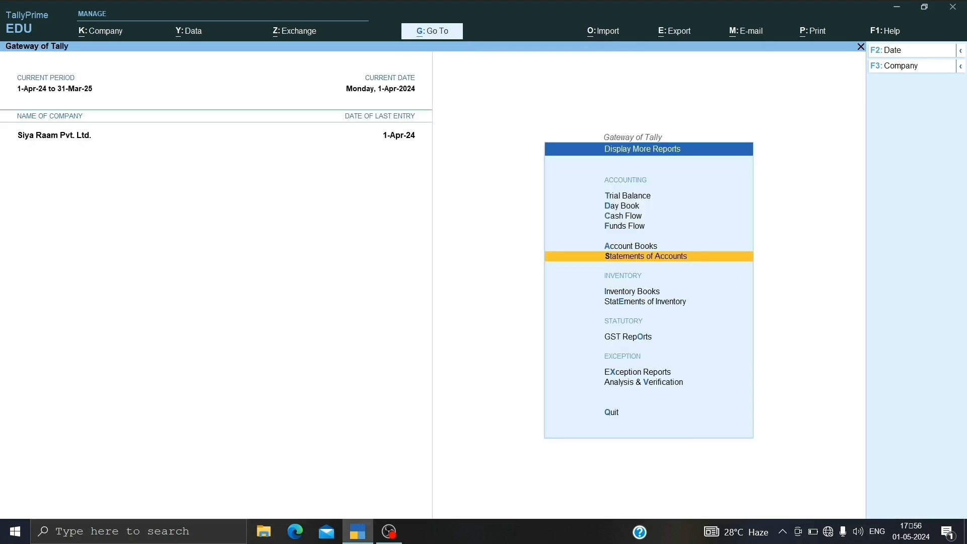
{"action": "key", "text": "Escape"}
Step: Open the company's Balance Sheet to review its liabilities and assets
{"action": "key", "text": "Up"}
{"action": "key", "text": "Up"}
{"action": "key", "text": "Up"}
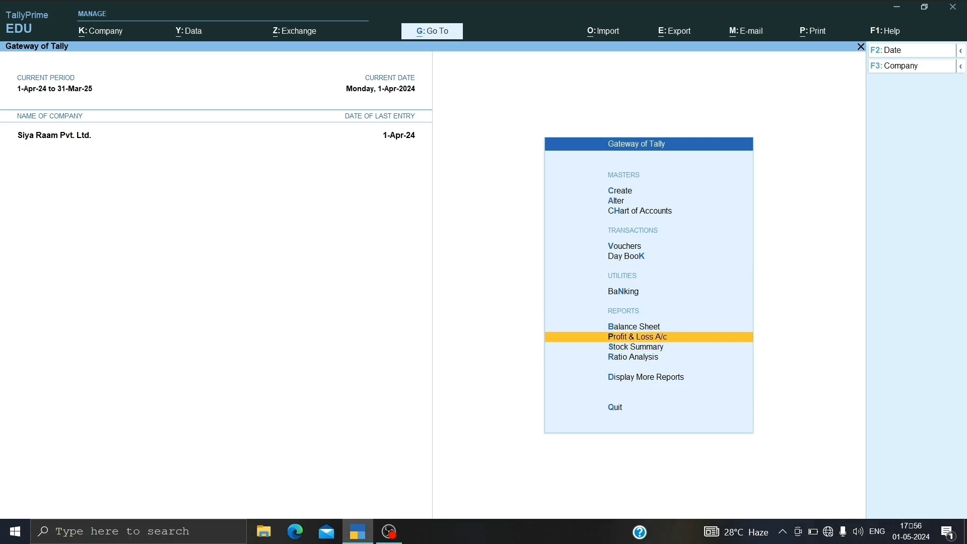
{"action": "key", "text": "Up"}
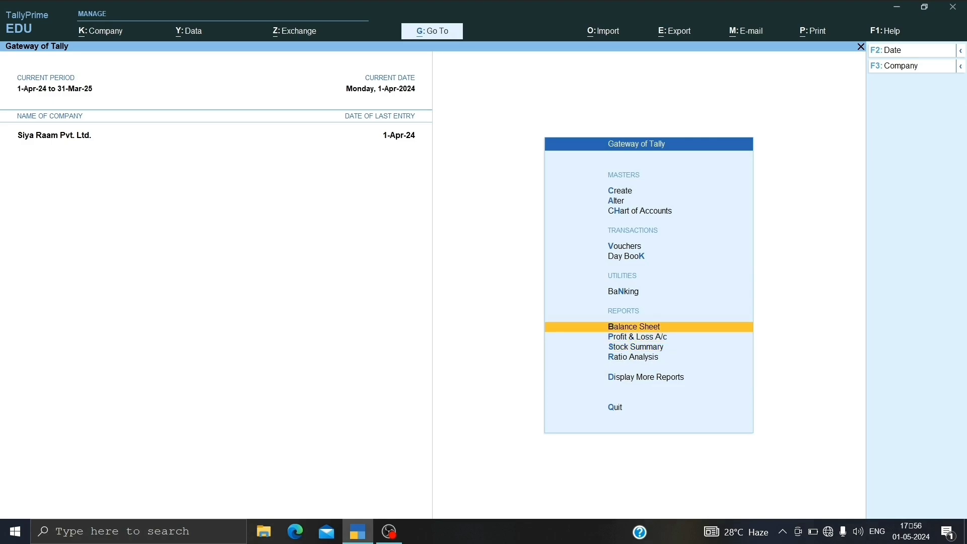
{"action": "key", "text": "Return"}
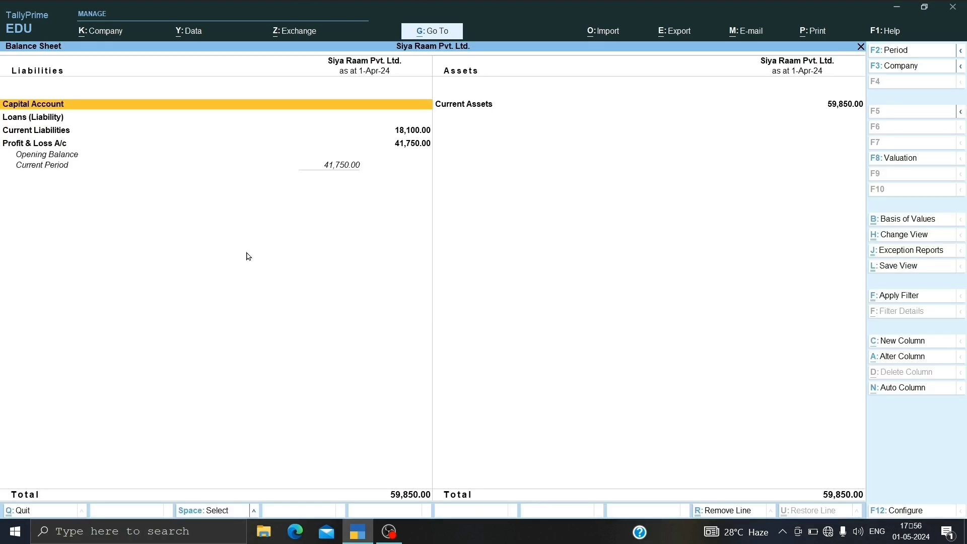
Step: Close the Balance Sheet and view the Profit & Loss A/c
{"action": "key", "text": "Escape"}
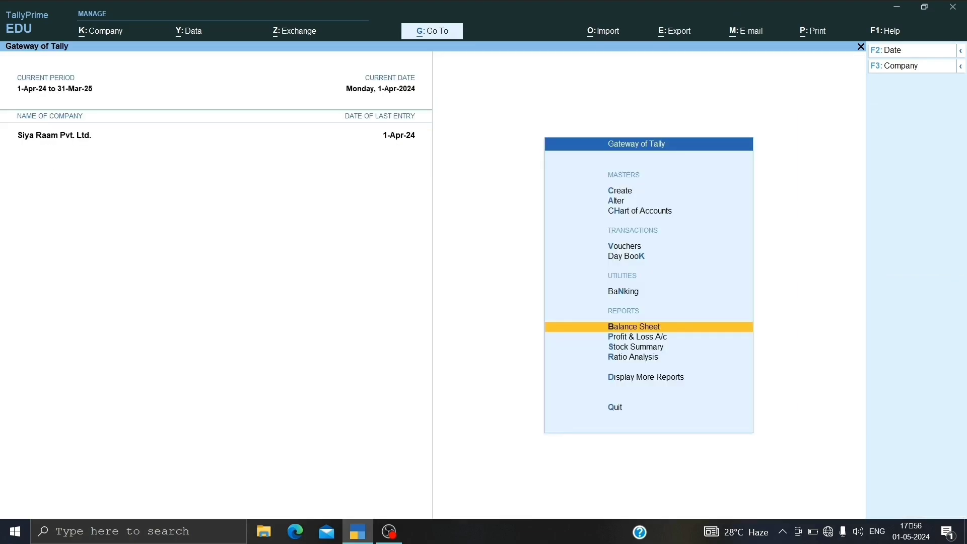
{"action": "key", "text": "Down"}
{"action": "key", "text": "Return"}
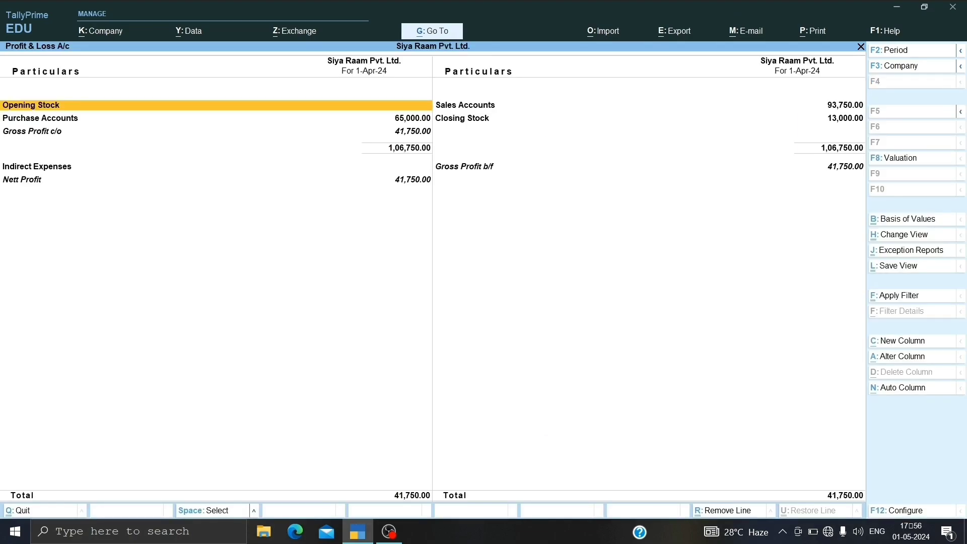